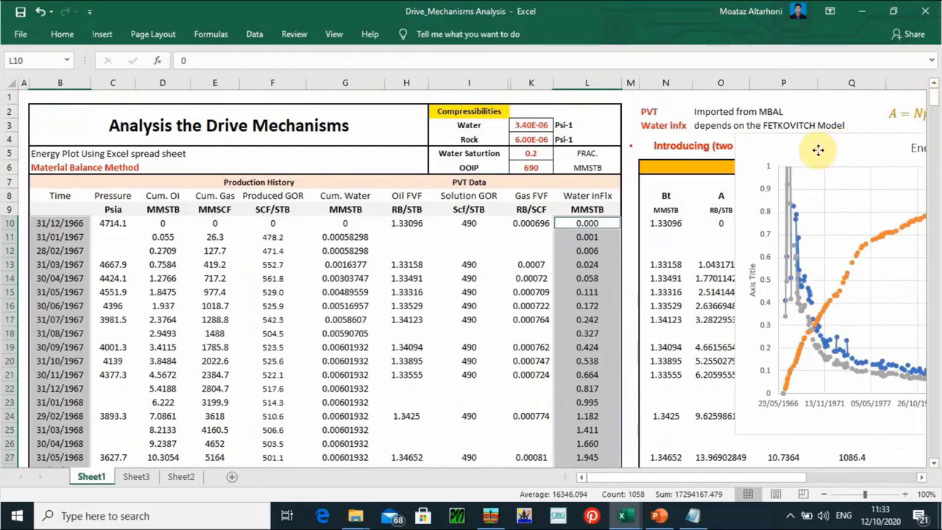
Move the Energy Plot (Drive Mechanisms) chart to the left side of the sheet and select cell M10.
{"action": "left_click_drag", "start_coordinate": [810, 151], "coordinate": [111, 145]}
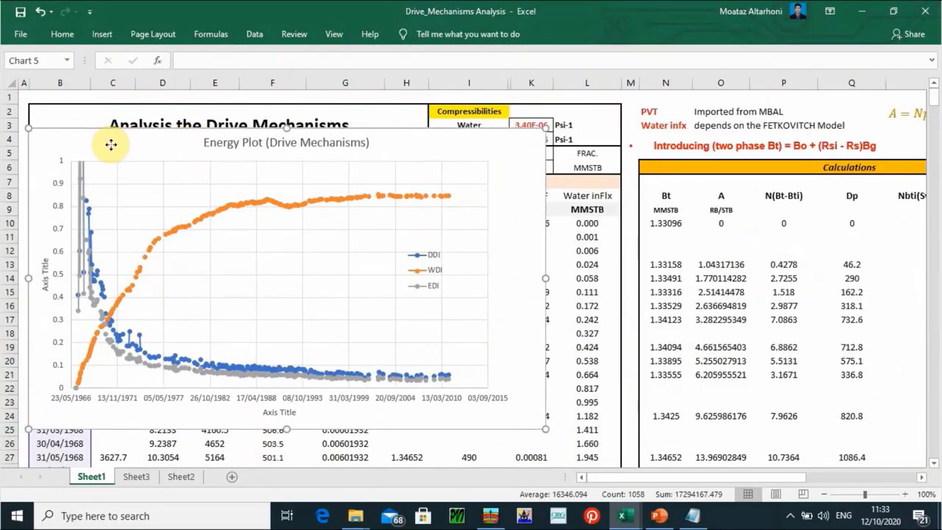
{"action": "double_click", "coordinate": [592, 236]}
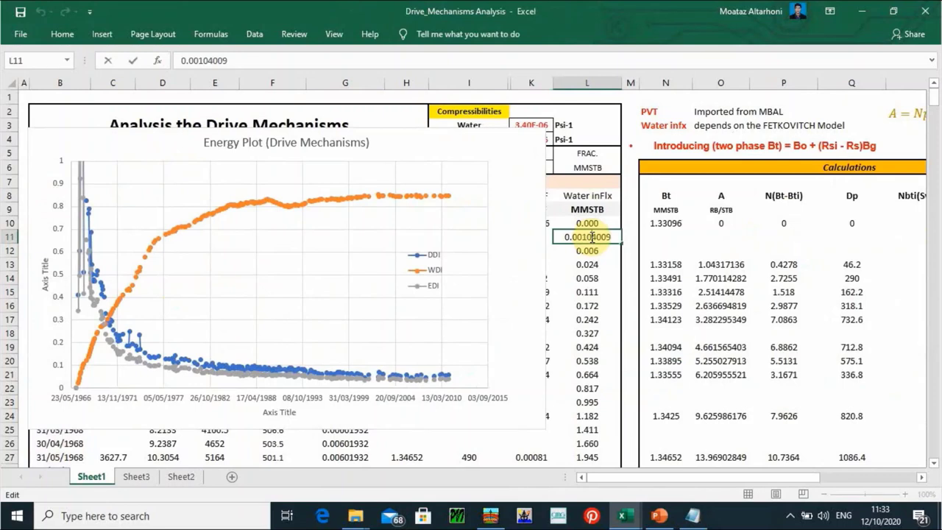
{"action": "left_click", "coordinate": [633, 221]}
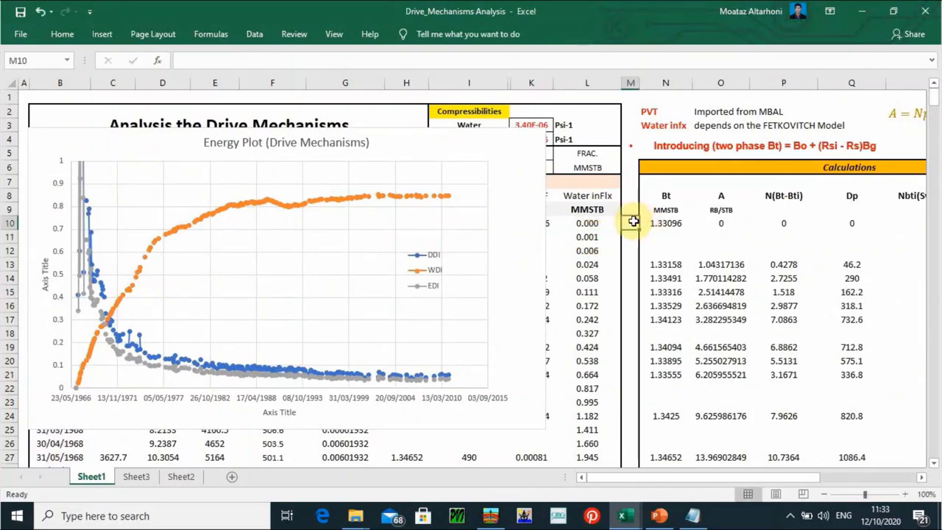
Paste the copied line chart near M10, place it over the Calculations area, and enlarge it.
{"action": "key", "text": "ctrl+v"}
{"action": "left_click_drag", "start_coordinate": [704, 231], "coordinate": [595, 199]}
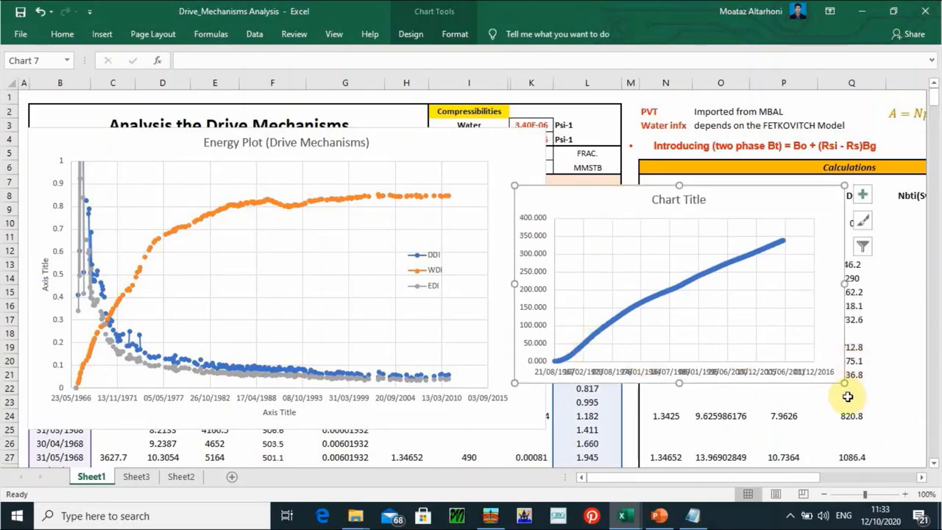
{"action": "left_click_drag", "start_coordinate": [847, 396], "coordinate": [929, 407]}
{"action": "left_click_drag", "start_coordinate": [663, 404], "coordinate": [662, 428]}
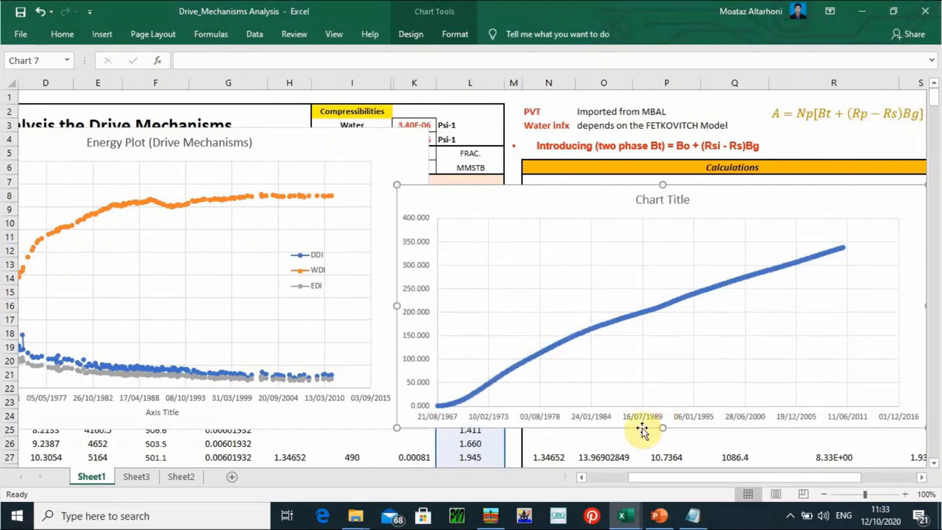
{"action": "left_click_drag", "start_coordinate": [471, 205], "coordinate": [459, 166]}
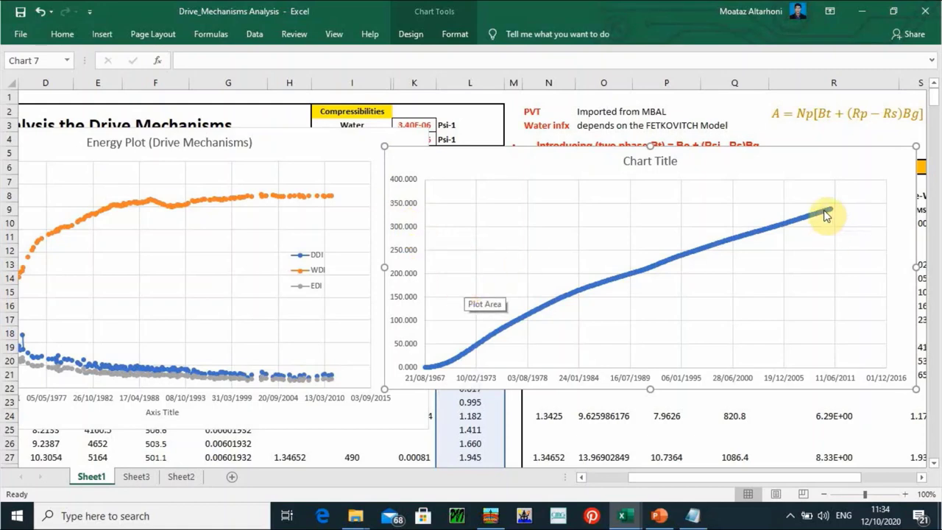
{"action": "mouse_move", "coordinate": [827, 214]}
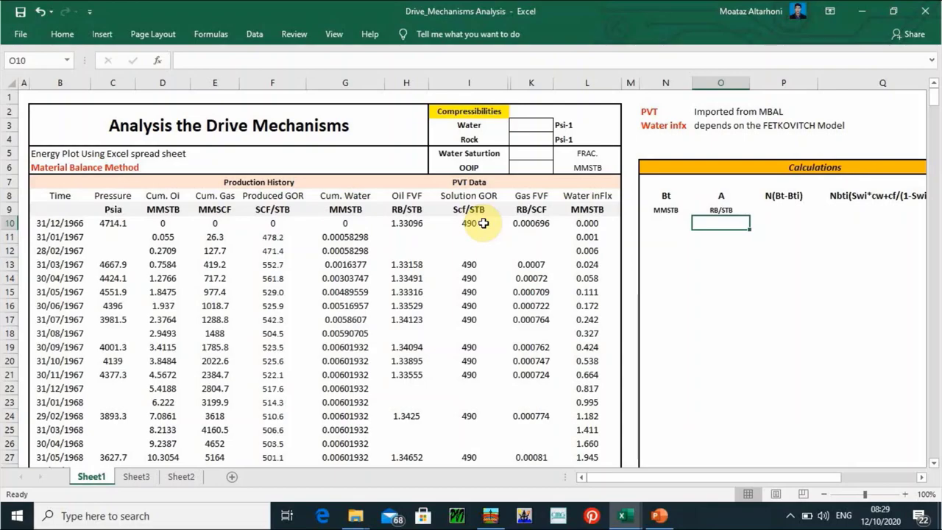
Switch from Excel to the MBAL window showing the X-Reservoir model.
{"action": "left_click", "coordinate": [489, 515]}
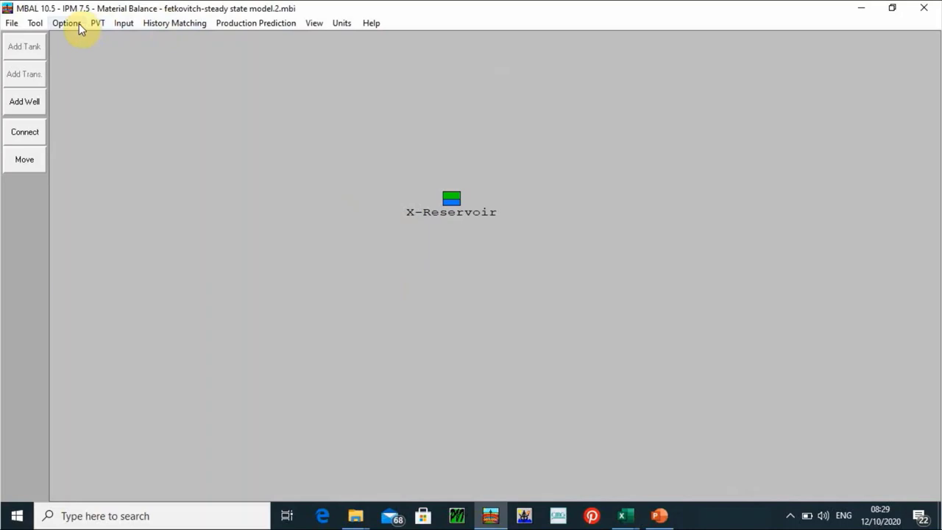
{"action": "left_click", "coordinate": [171, 26]}
{"action": "left_click", "coordinate": [178, 55]}
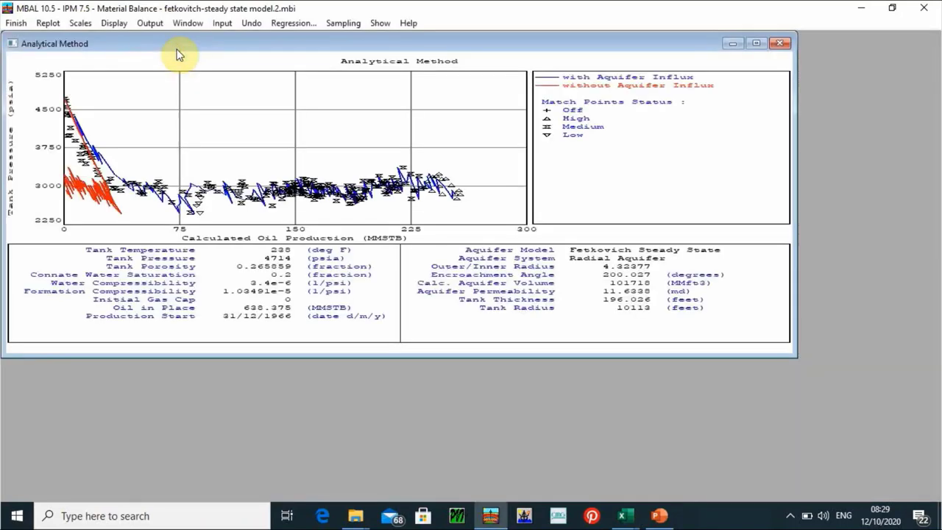
{"action": "double_click", "coordinate": [205, 44]}
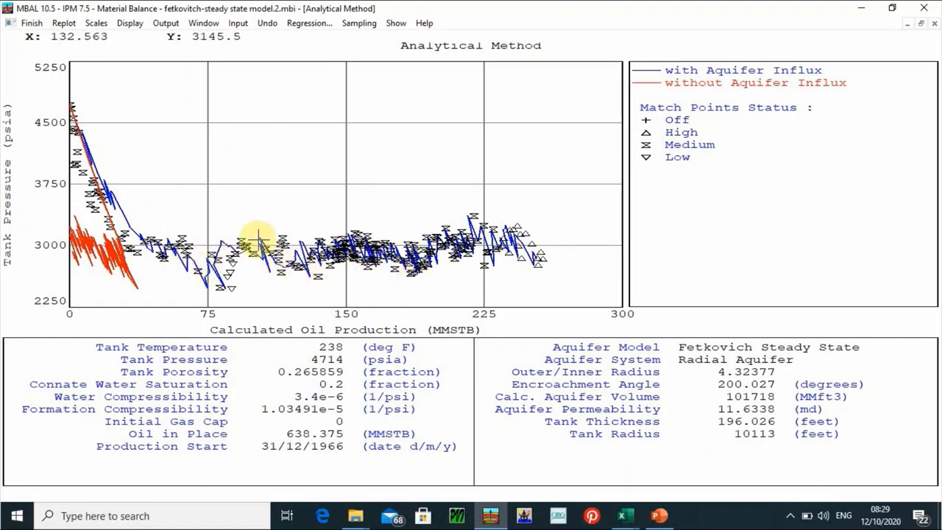
{"action": "left_click", "coordinate": [33, 24]}
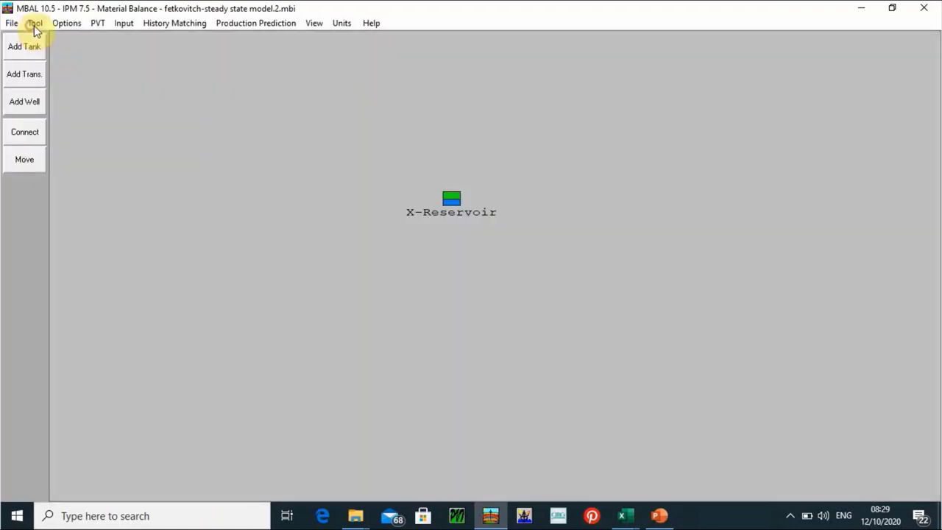
View and close the History Matching Graphical Method plot.
{"action": "left_click", "coordinate": [193, 23]}
{"action": "left_click", "coordinate": [192, 66]}
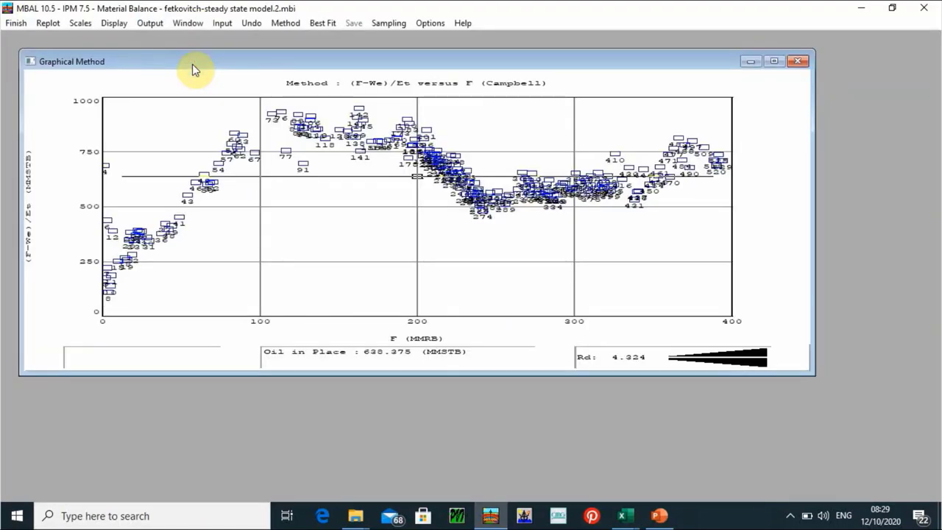
{"action": "left_click", "coordinate": [17, 24]}
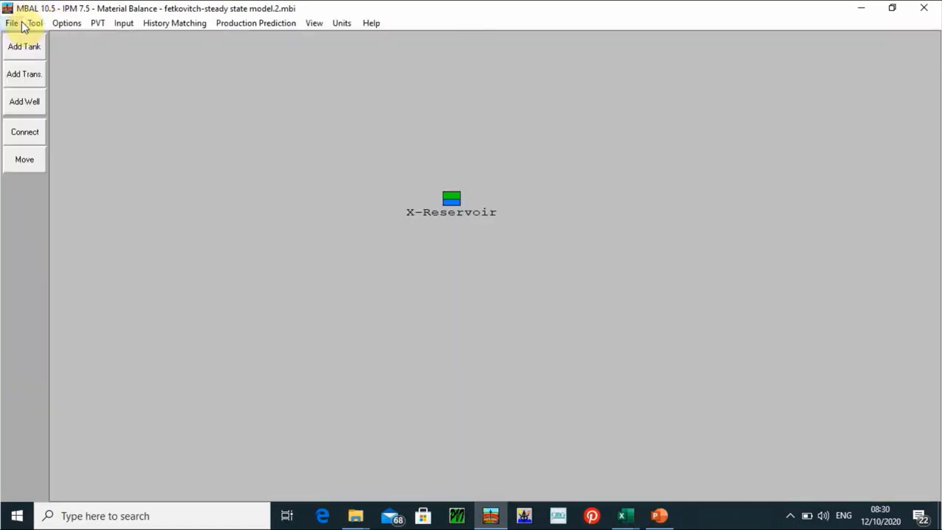
Open the History Matching Energy Plot of drive indices, close it, and reopen it.
{"action": "left_click", "coordinate": [189, 23]}
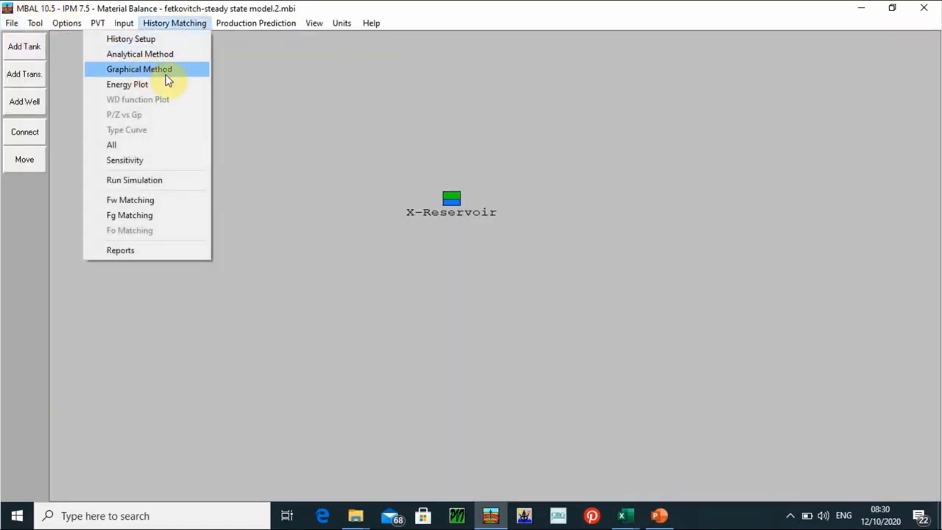
{"action": "left_click", "coordinate": [112, 86]}
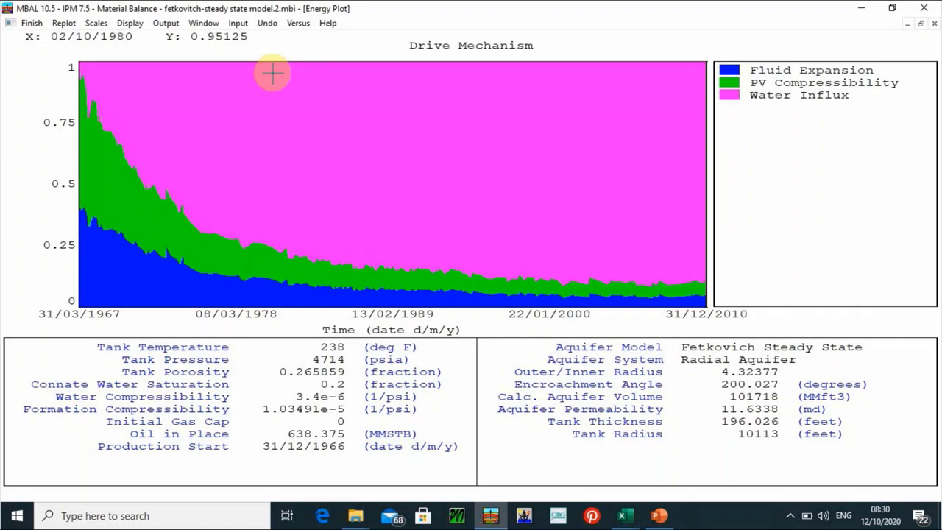
{"action": "left_click", "coordinate": [27, 25]}
{"action": "left_click", "coordinate": [193, 25]}
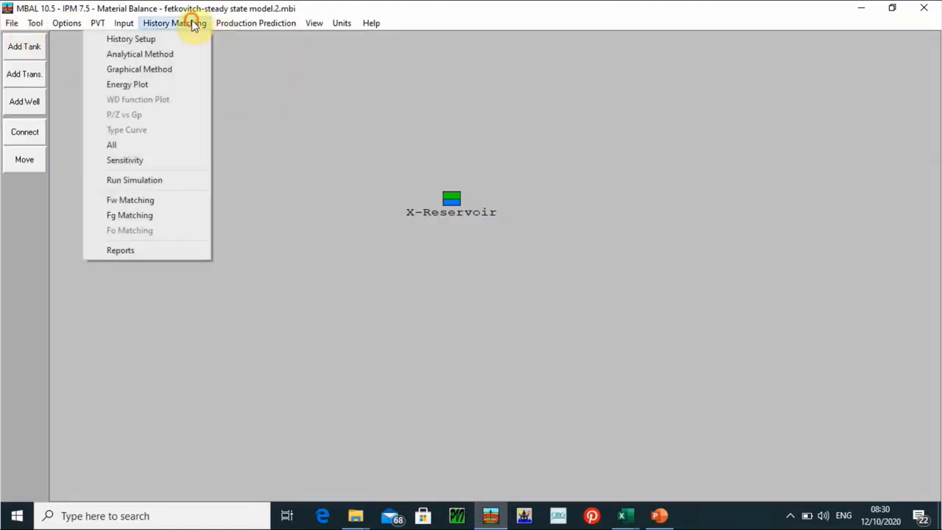
{"action": "left_click", "coordinate": [148, 84]}
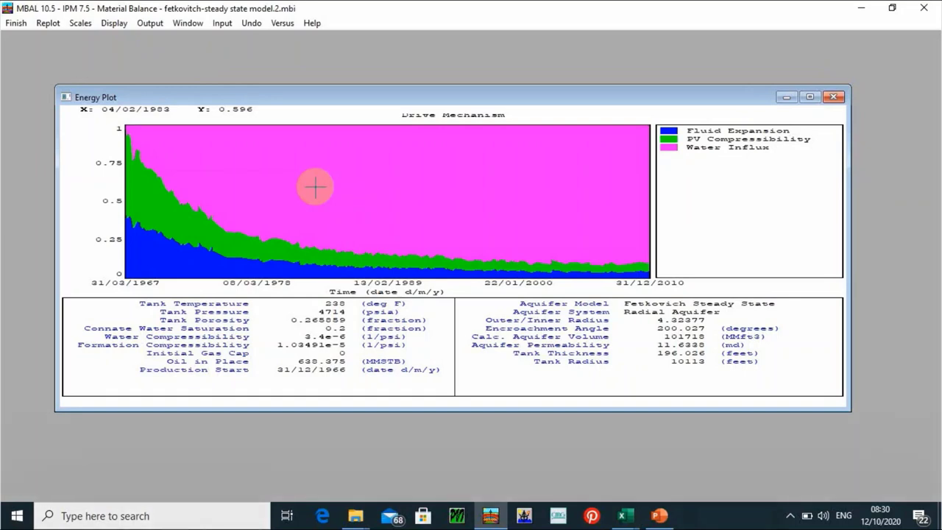
Maximize the Energy Plot, read the drive index values for April 1980 and 1982, and close it.
{"action": "left_click", "coordinate": [812, 98]}
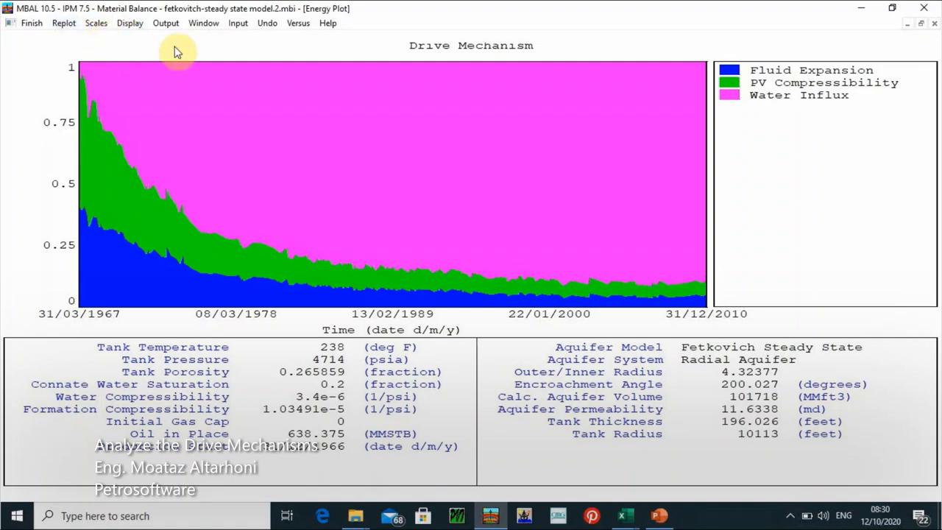
{"action": "left_click", "coordinate": [266, 181]}
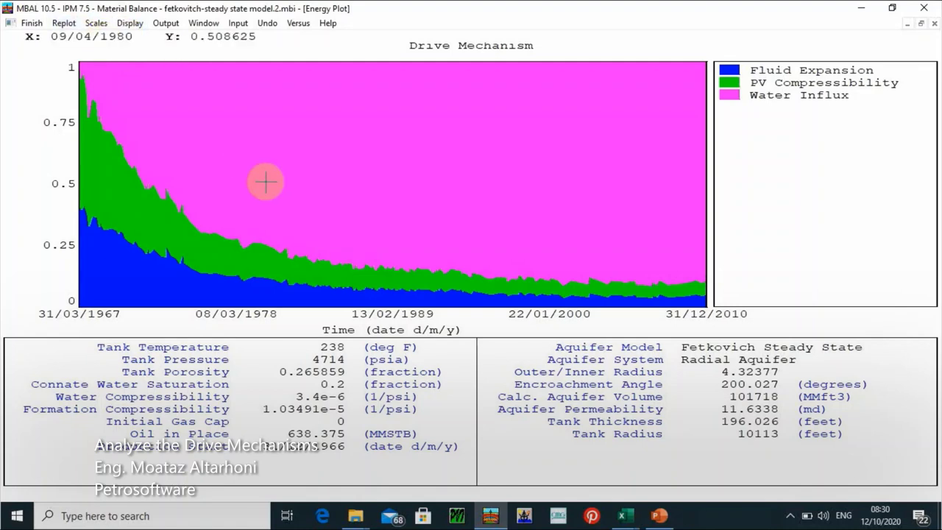
{"action": "left_click", "coordinate": [295, 104]}
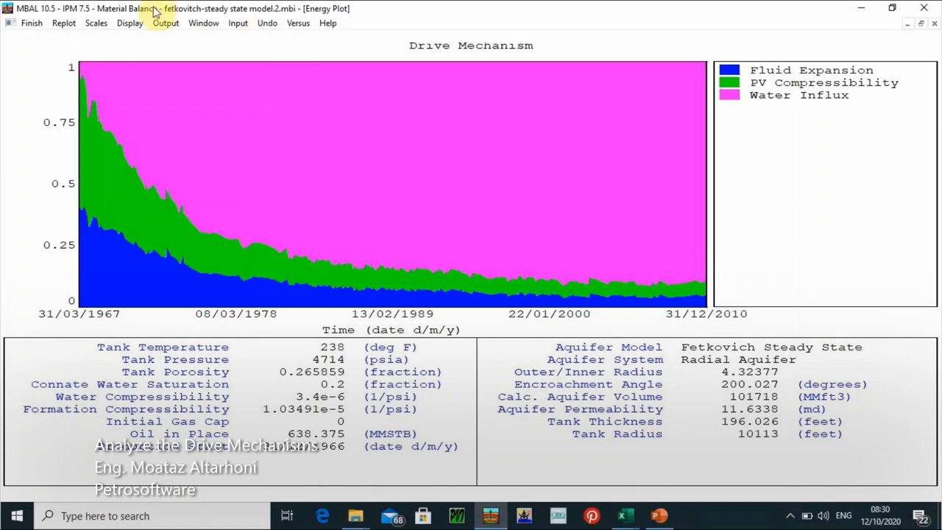
{"action": "left_click", "coordinate": [31, 23]}
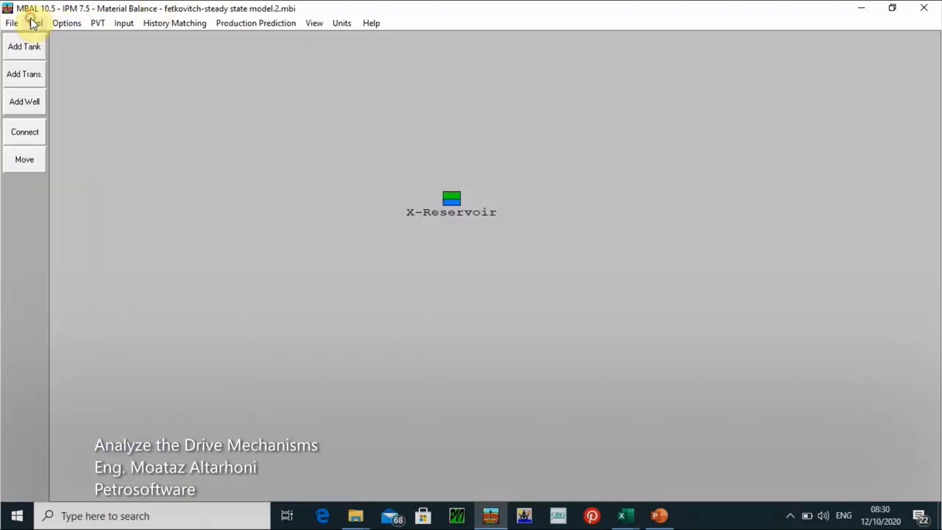
View the History Matching Analytical Method plot and close it.
{"action": "left_click", "coordinate": [178, 24]}
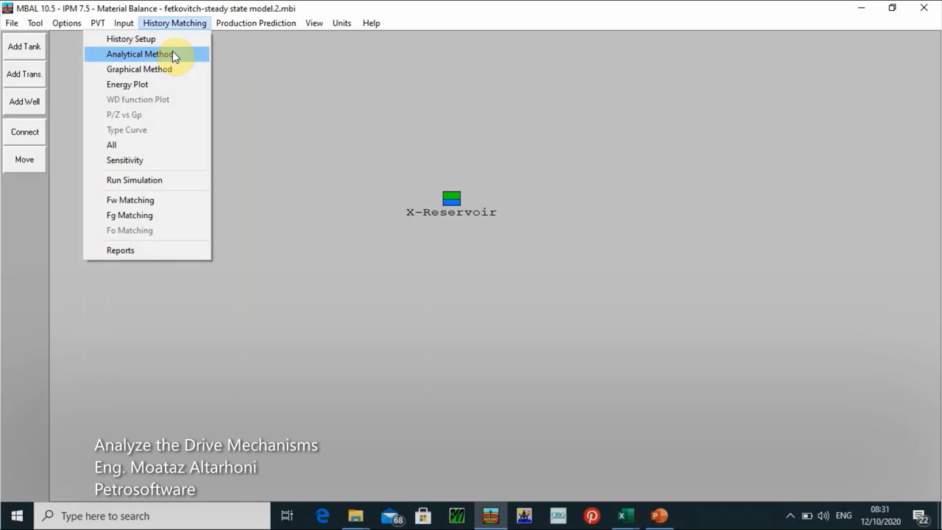
{"action": "left_click", "coordinate": [173, 54]}
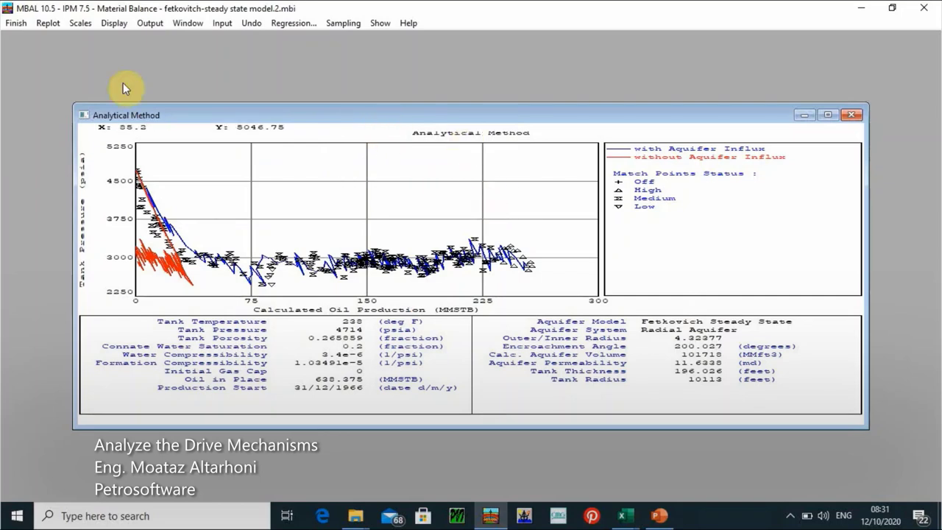
{"action": "left_click", "coordinate": [13, 23]}
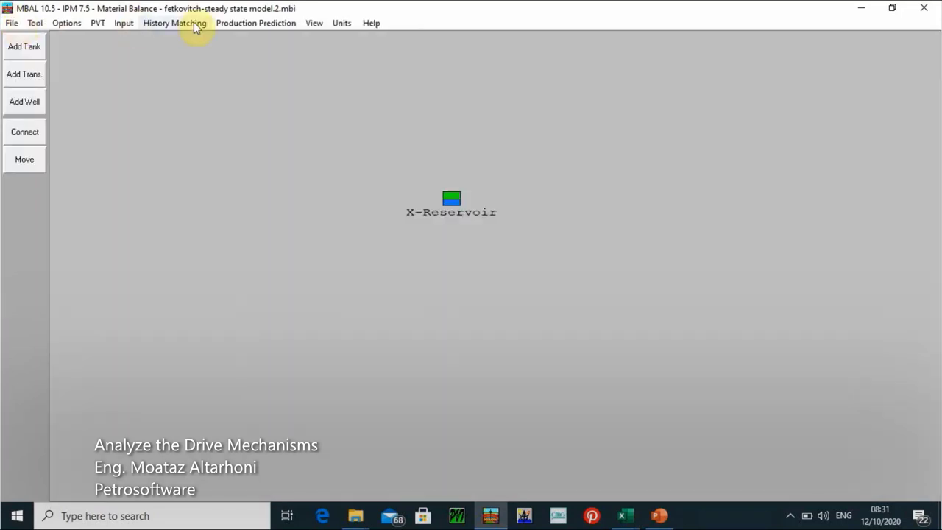
Review the Fetkovich steady-state radial aquifer settings on the Water Influx tab of Tank Input Data.
{"action": "left_click", "coordinate": [122, 23]}
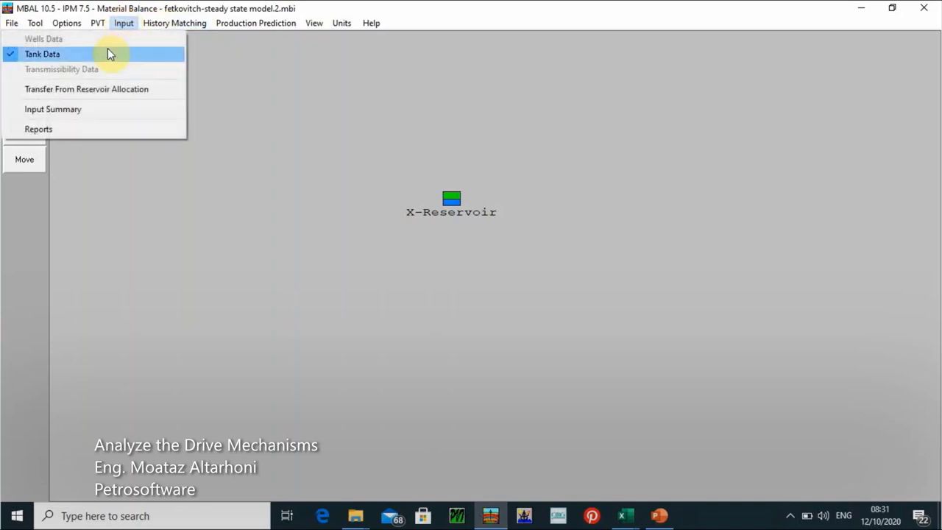
{"action": "left_click", "coordinate": [109, 55]}
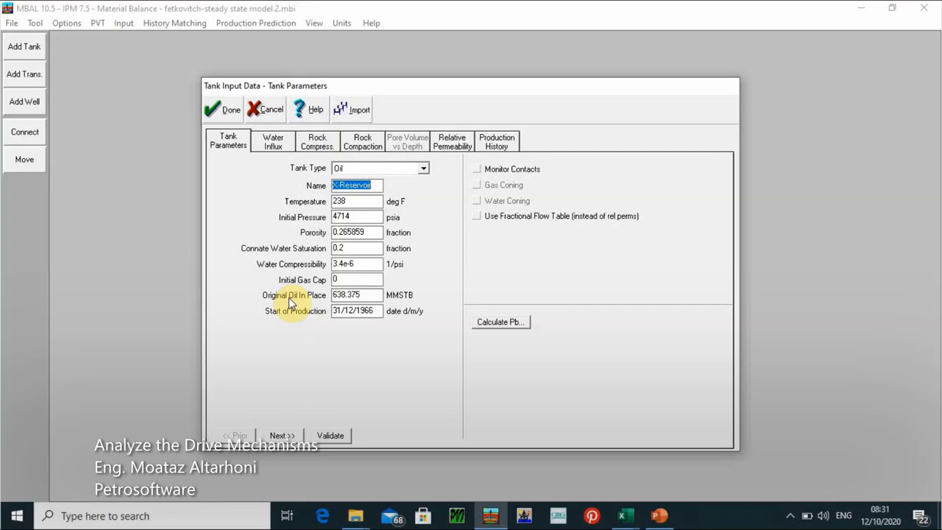
{"action": "left_click", "coordinate": [272, 144]}
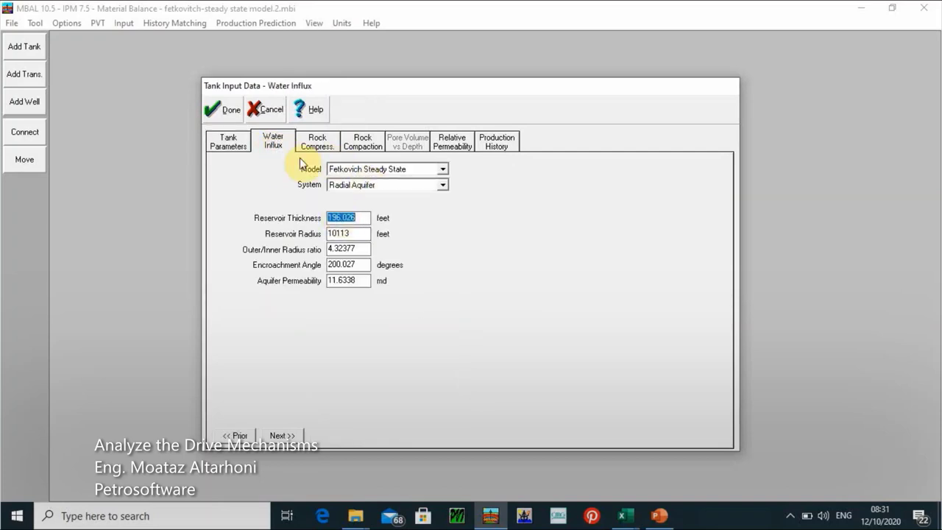
{"action": "left_click", "coordinate": [226, 111]}
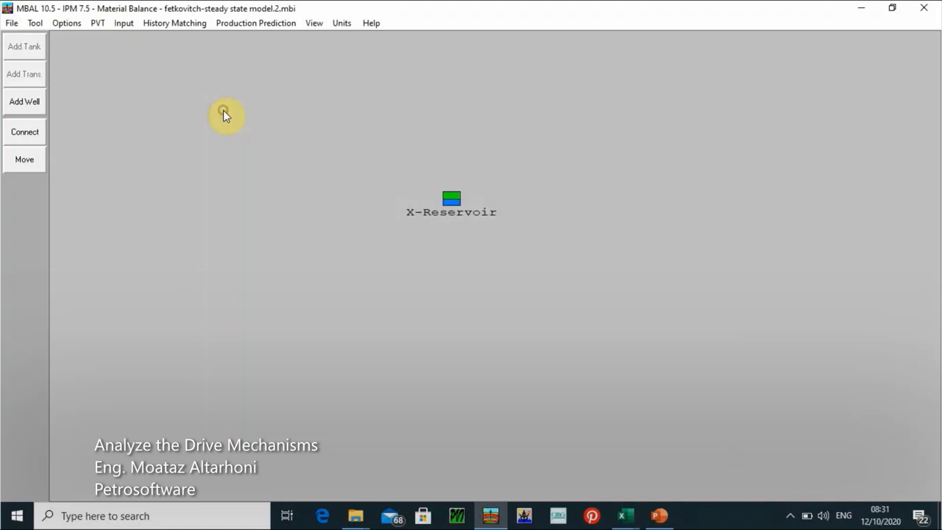
Enlarge the Analytical Method plot to compare tank pressure with and without aquifer influx, then close it.
{"action": "left_click", "coordinate": [168, 28]}
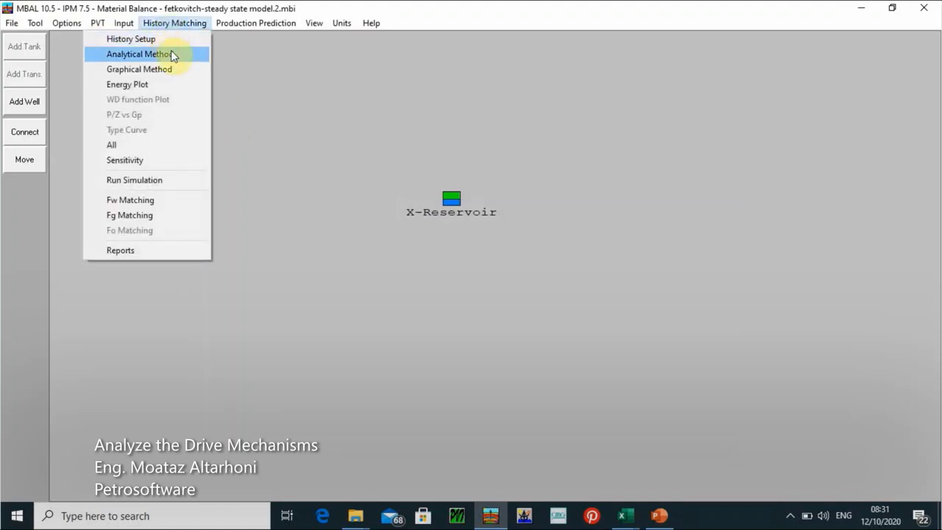
{"action": "left_click", "coordinate": [174, 57]}
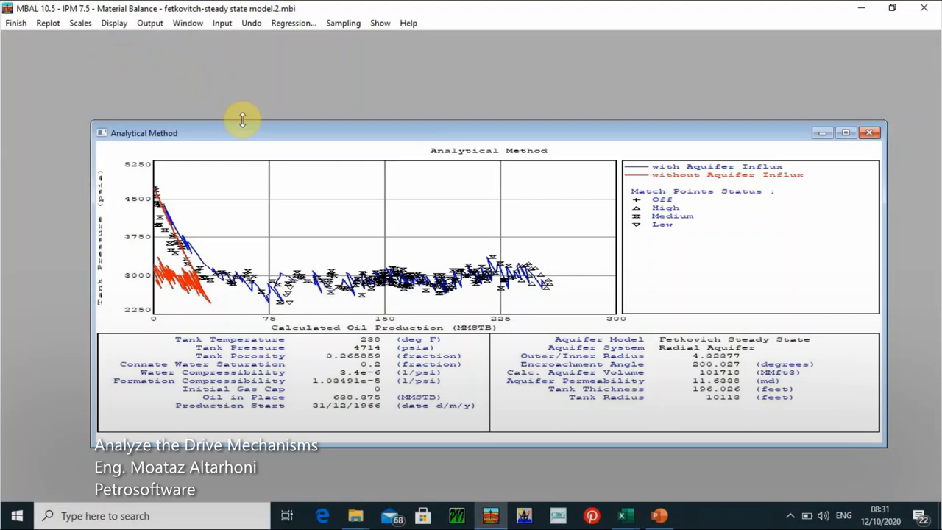
{"action": "left_click_drag", "start_coordinate": [242, 119], "coordinate": [235, 73]}
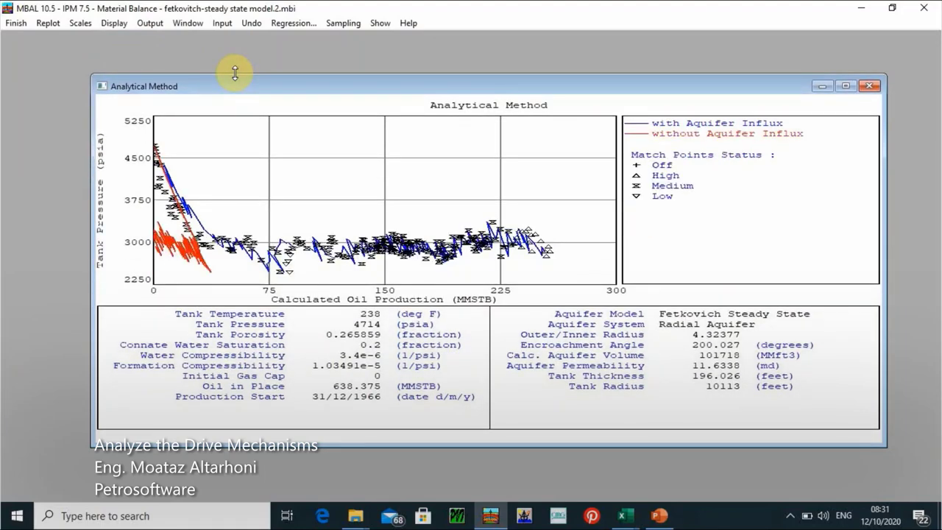
{"action": "left_click", "coordinate": [11, 27]}
{"action": "left_click", "coordinate": [190, 24]}
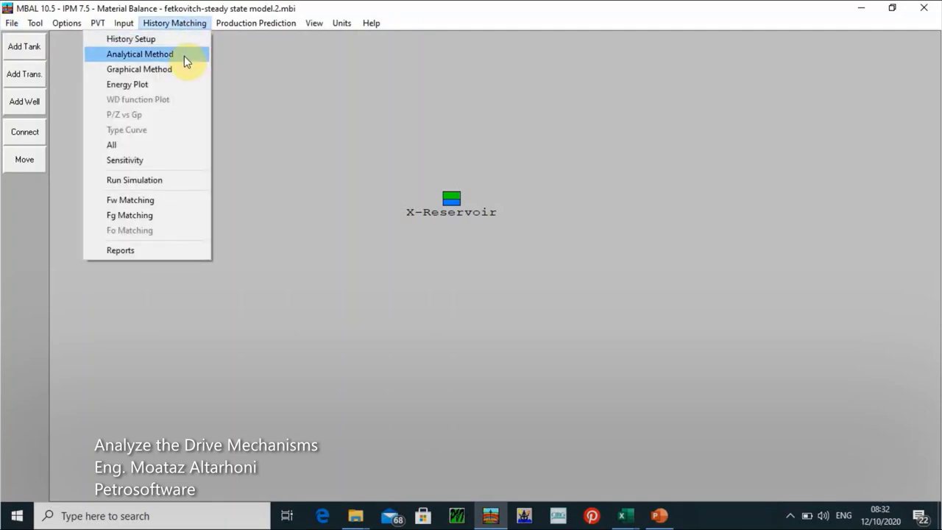
{"action": "left_click", "coordinate": [184, 56]}
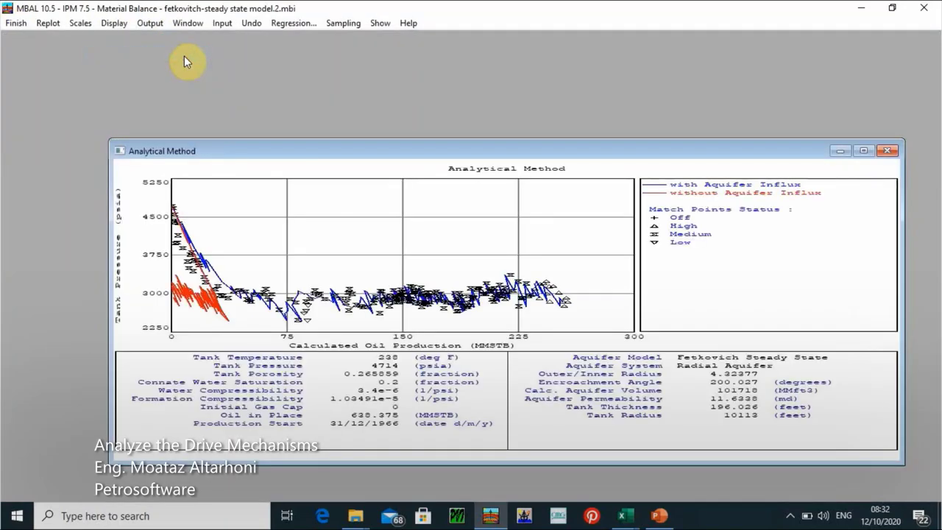
{"action": "double_click", "coordinate": [370, 154]}
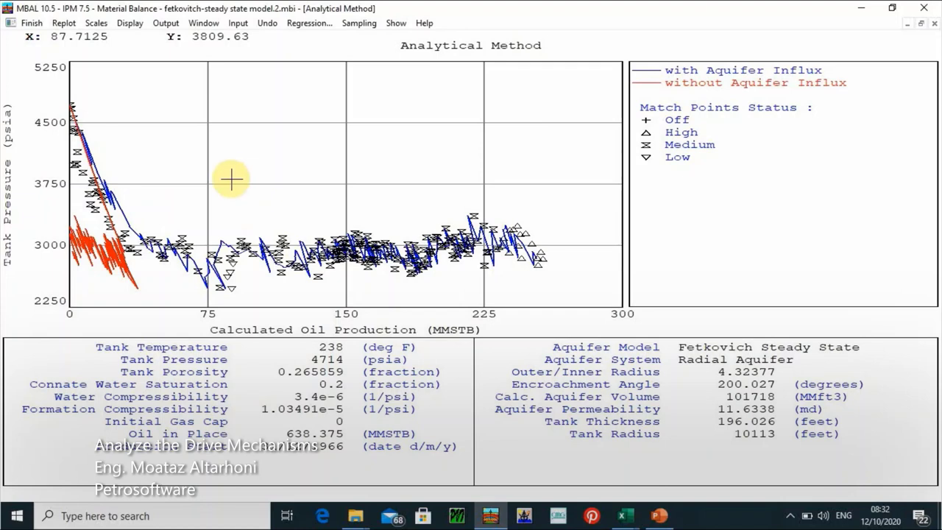
{"action": "left_click", "coordinate": [32, 24]}
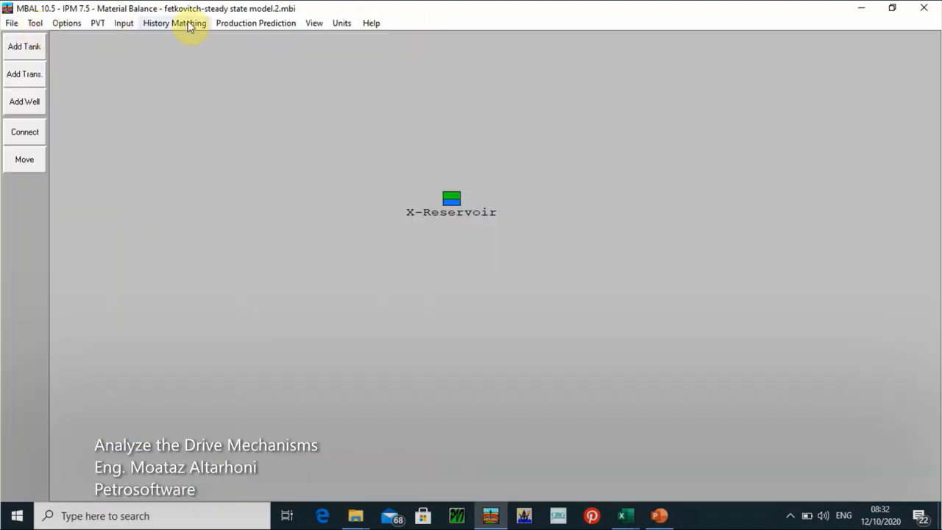
Maximize the History Matching Energy Plot, then switch to the PowerPoint presentation.
{"action": "left_click", "coordinate": [188, 23]}
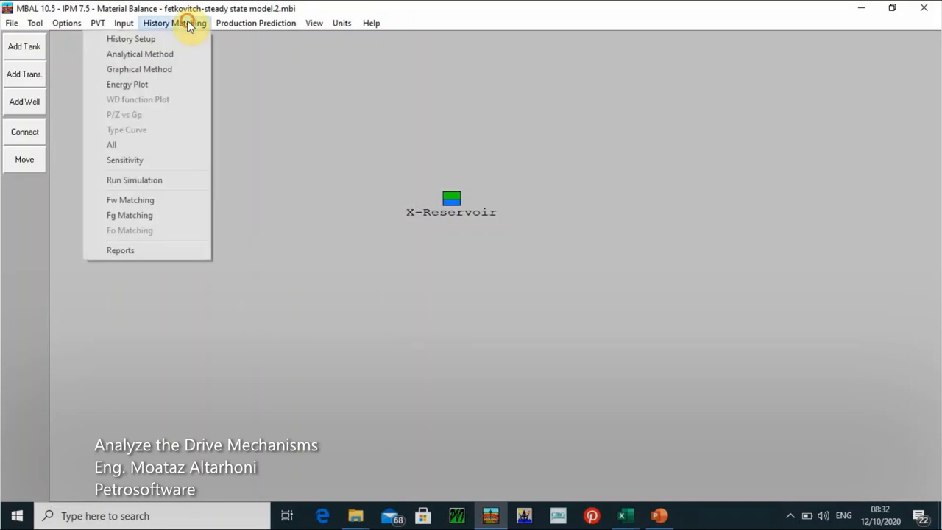
{"action": "left_click", "coordinate": [180, 85]}
{"action": "double_click", "coordinate": [423, 173]}
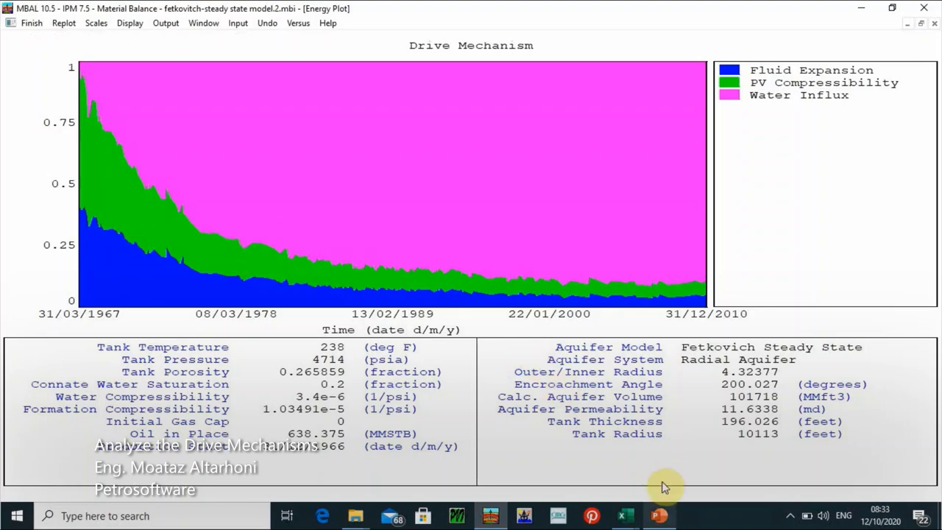
{"action": "left_click", "coordinate": [658, 515]}
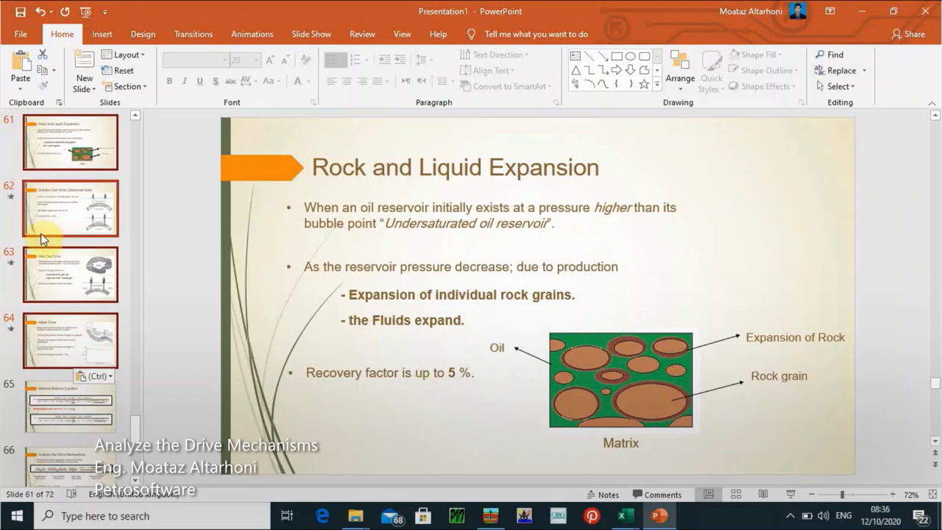
Go to slide 62, Solution Gas Drive (Dissolved Gas).
{"action": "left_click", "coordinate": [61, 206]}
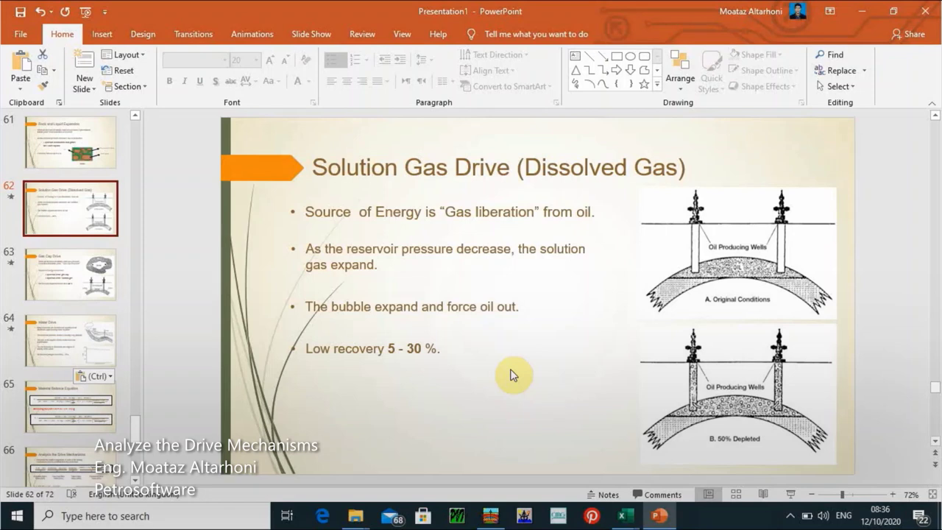
Go to slide 63, Gas Cap Drive, then slide 64, Water Drive.
{"action": "left_click", "coordinate": [95, 282]}
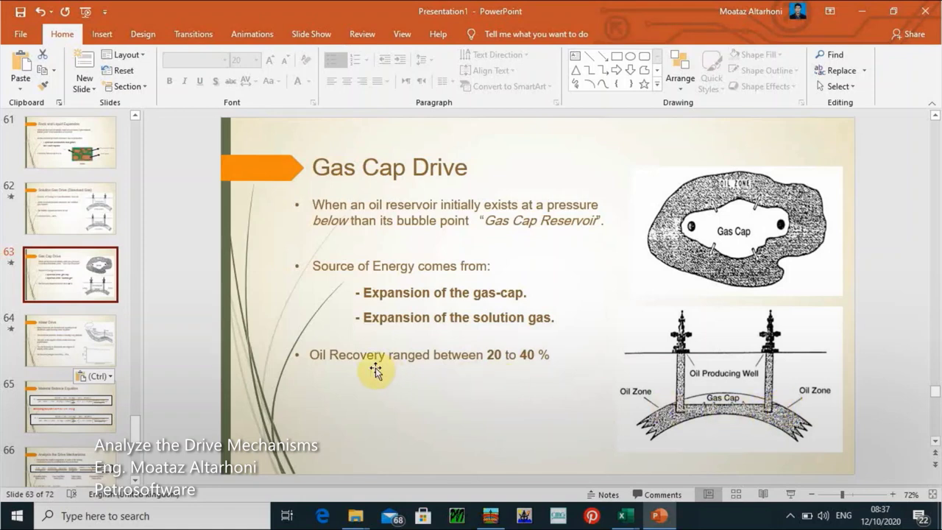
{"action": "left_click", "coordinate": [71, 337]}
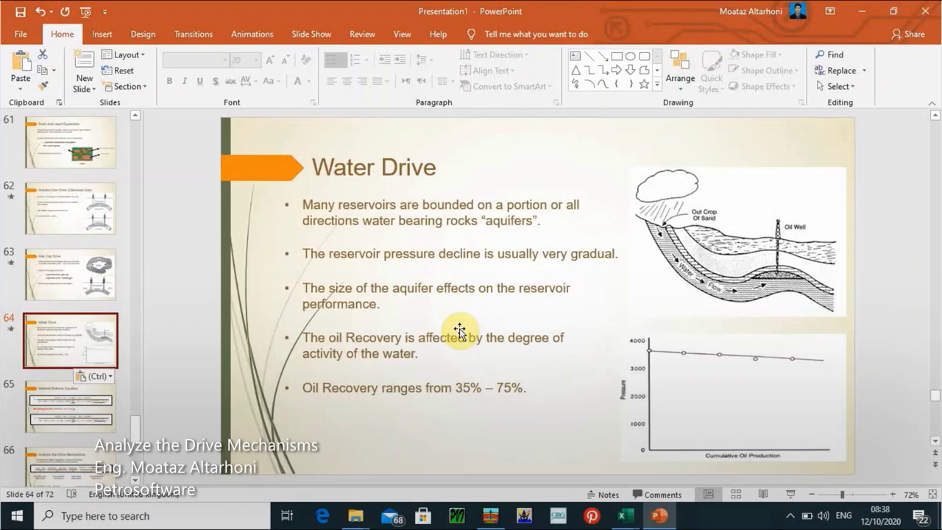
Show slide 65 on the Material Balance Equation, then return to MBAL's Energy Plot.
{"action": "left_click", "coordinate": [114, 389]}
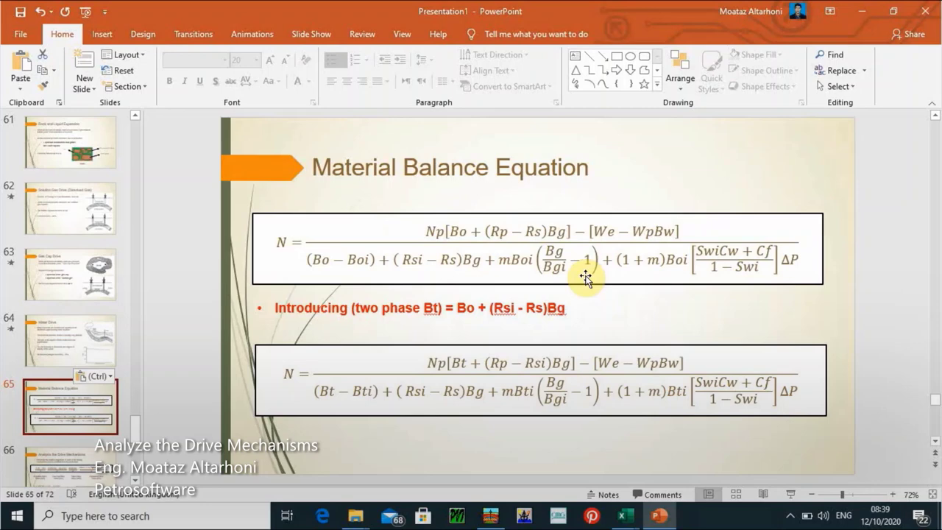
{"action": "left_click", "coordinate": [494, 513]}
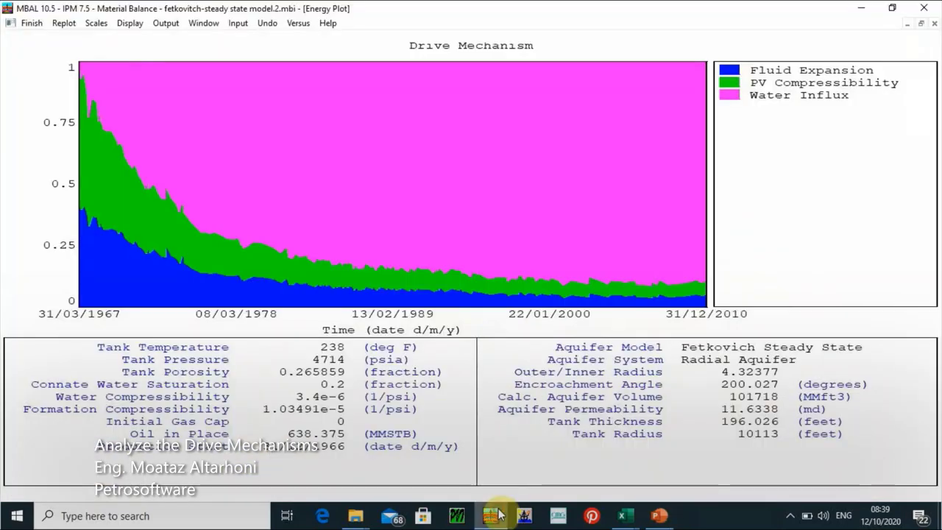
Finish out of the Energy Plot and pull down the History Matching menu for X-Reservoir.
{"action": "left_click", "coordinate": [36, 22]}
{"action": "left_click", "coordinate": [158, 23]}
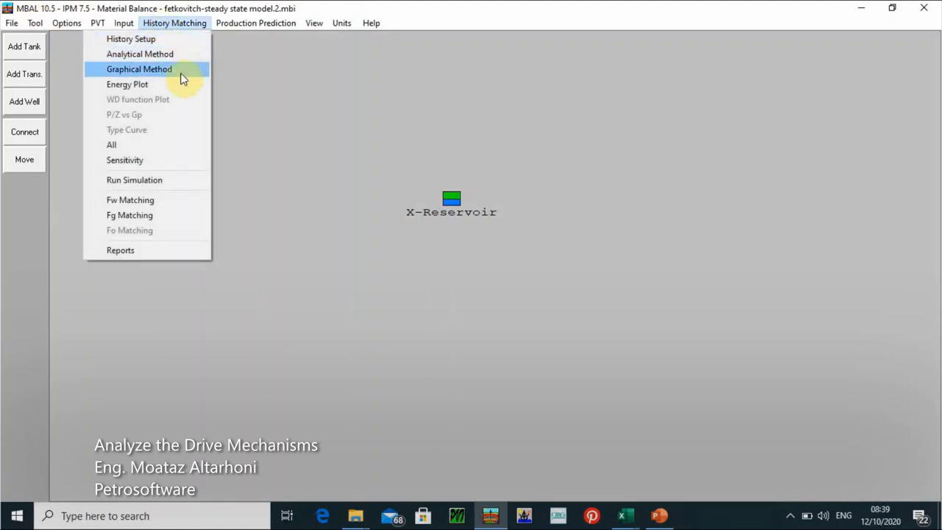
{"action": "left_click", "coordinate": [665, 477]}
{"action": "left_click", "coordinate": [175, 23]}
{"action": "left_click", "coordinate": [173, 23]}
{"action": "left_click", "coordinate": [186, 24]}
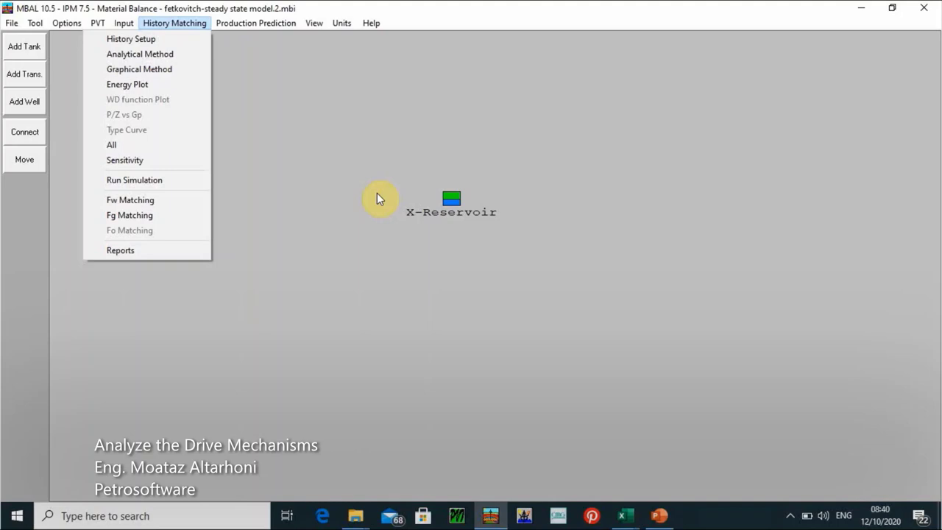
Maximize the drive-mechanism Energy Plot, read values at a chart point, then close it with Finish.
{"action": "left_click", "coordinate": [163, 87]}
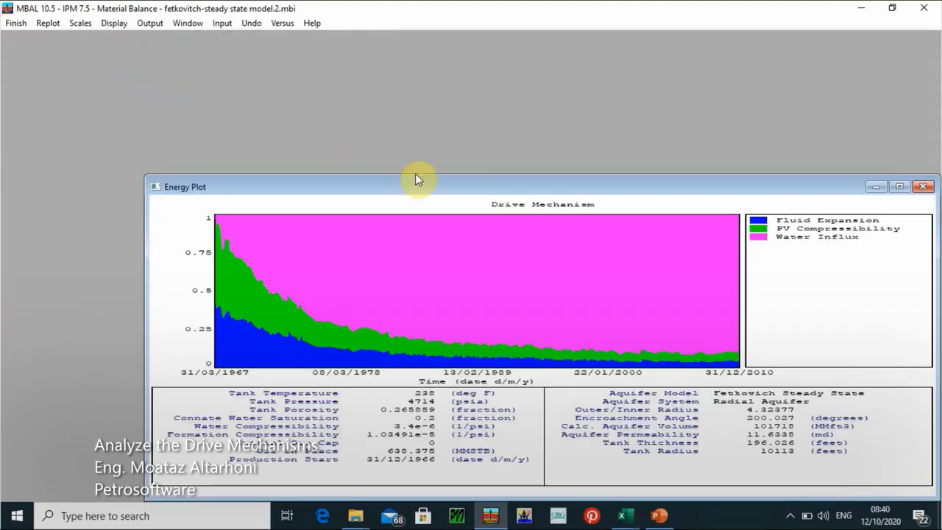
{"action": "double_click", "coordinate": [457, 186]}
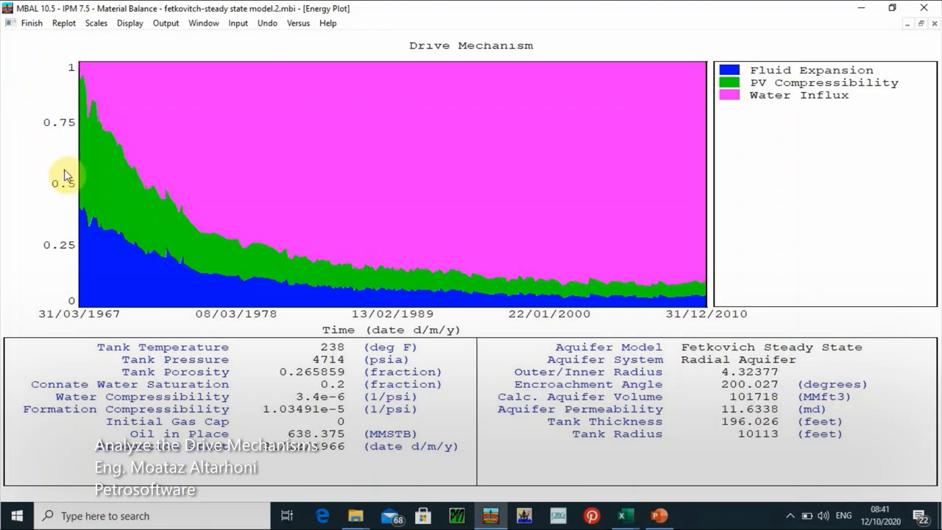
{"action": "mouse_move", "coordinate": [101, 200]}
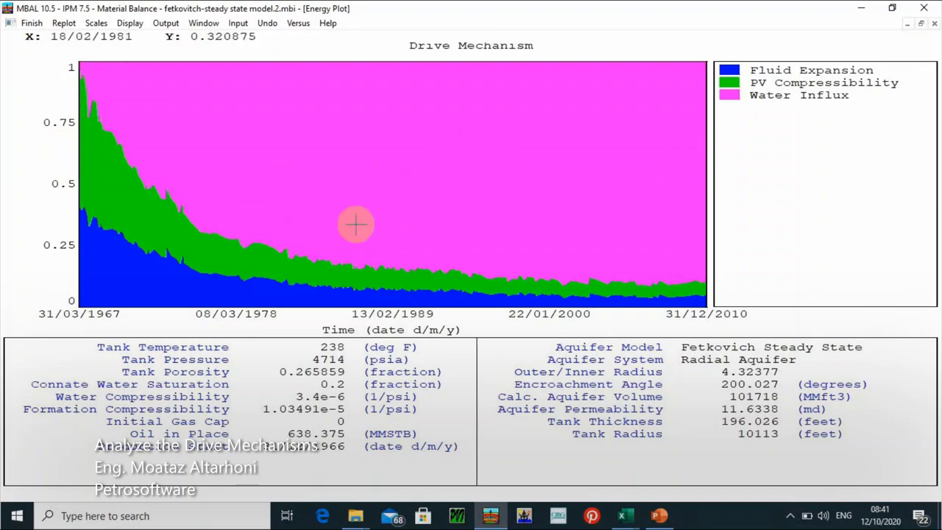
{"action": "left_click", "coordinate": [259, 270]}
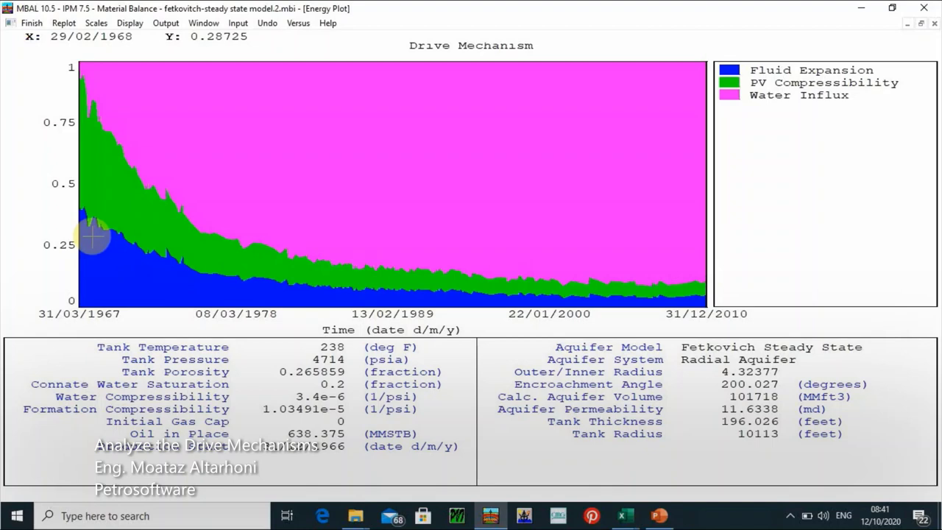
{"action": "left_click", "coordinate": [31, 24]}
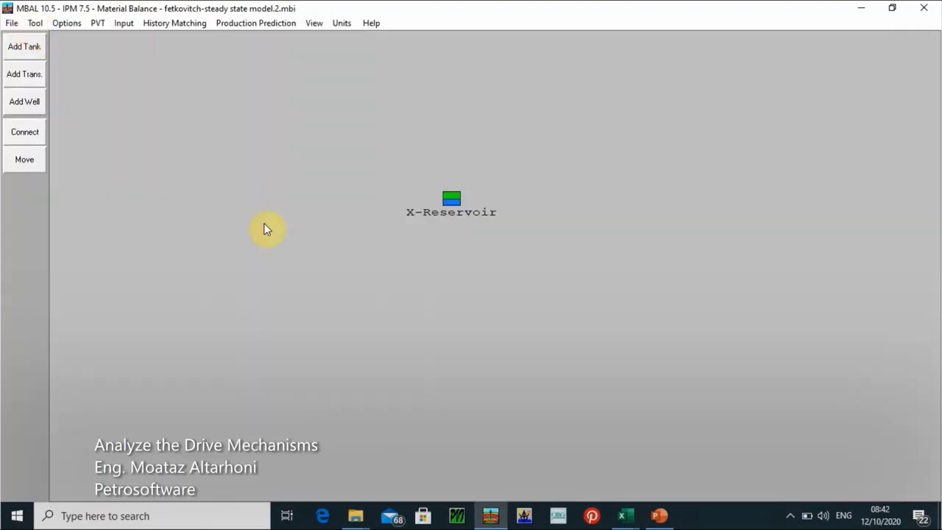
In Drive_Mechanisms Analysis, select the dates from 31/12/1966 to the last row, then scroll back up.
{"action": "mouse_move", "coordinate": [626, 515]}
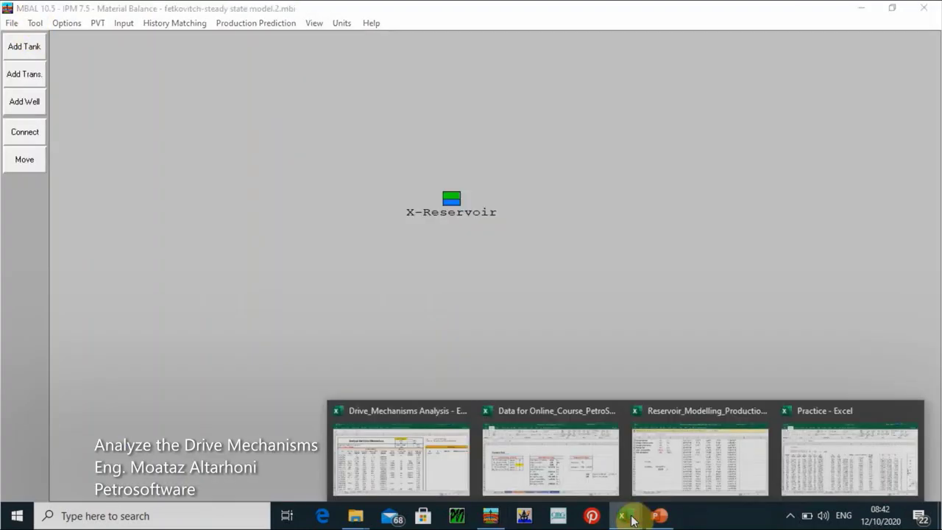
{"action": "mouse_move", "coordinate": [815, 468]}
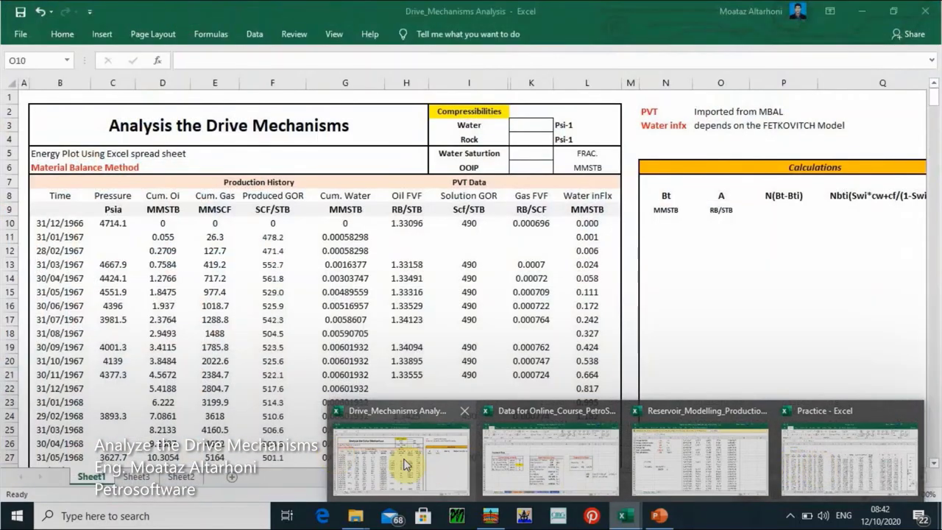
{"action": "left_click", "coordinate": [400, 463]}
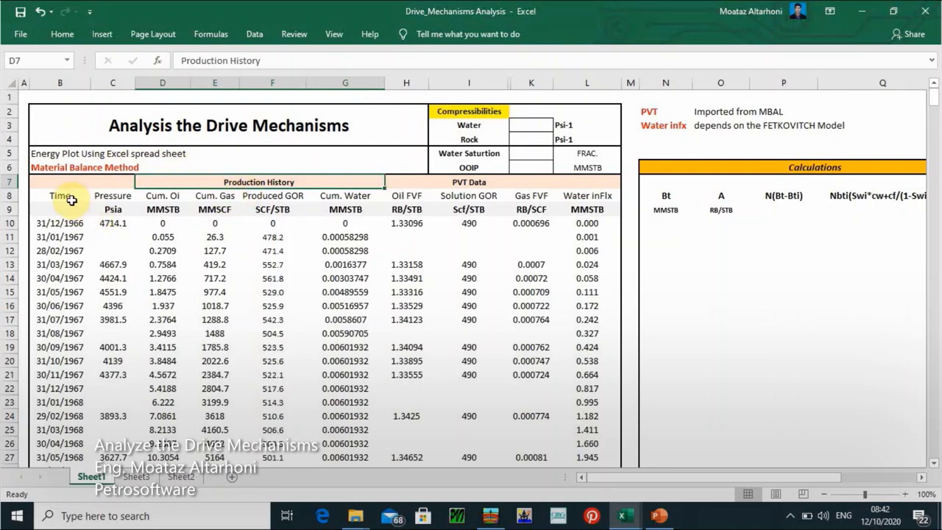
{"action": "left_click_drag", "start_coordinate": [71, 223], "coordinate": [74, 250]}
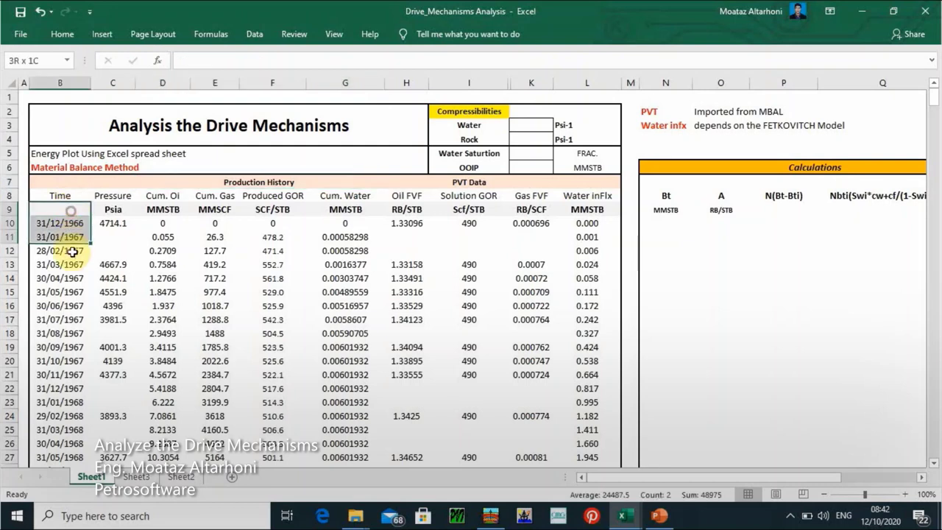
{"action": "left_click", "coordinate": [37, 225]}
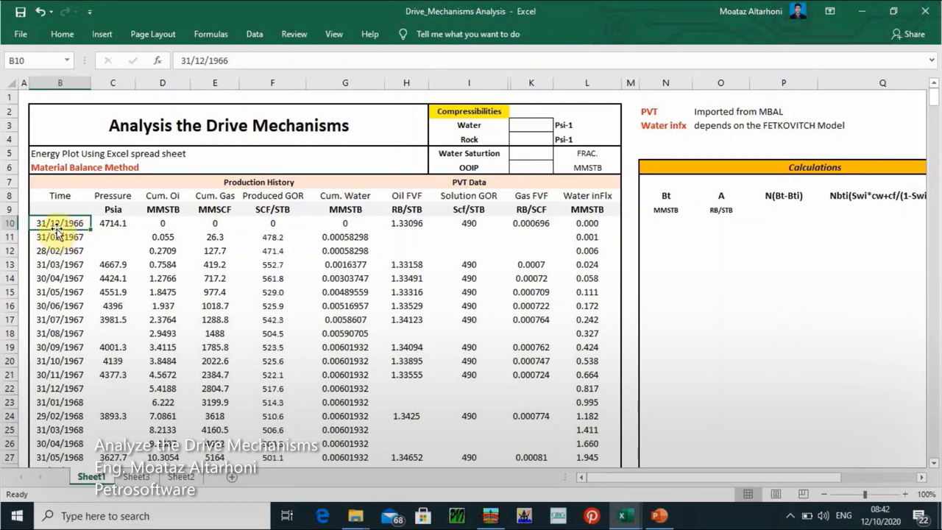
{"action": "key", "text": "ctrl+shift+Down"}
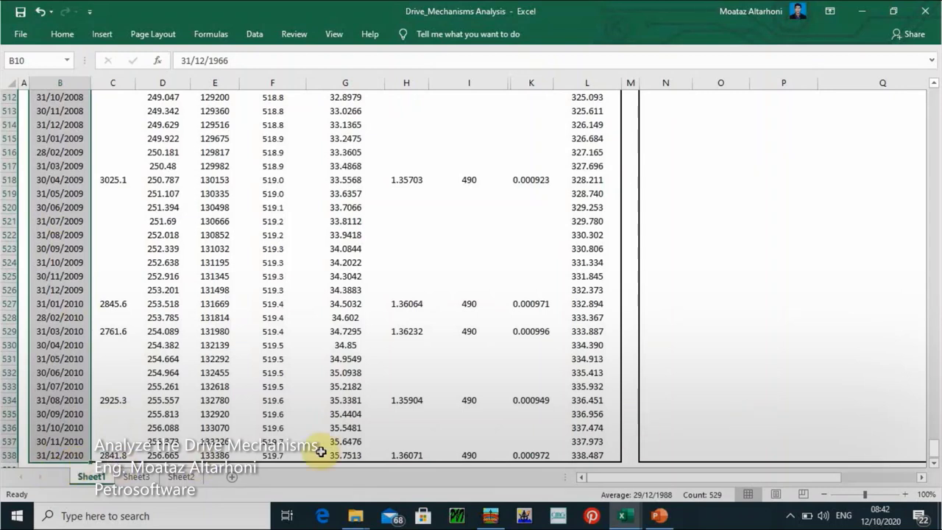
{"action": "left_click_drag", "start_coordinate": [938, 435], "coordinate": [932, 87]}
{"action": "left_click", "coordinate": [131, 196]}
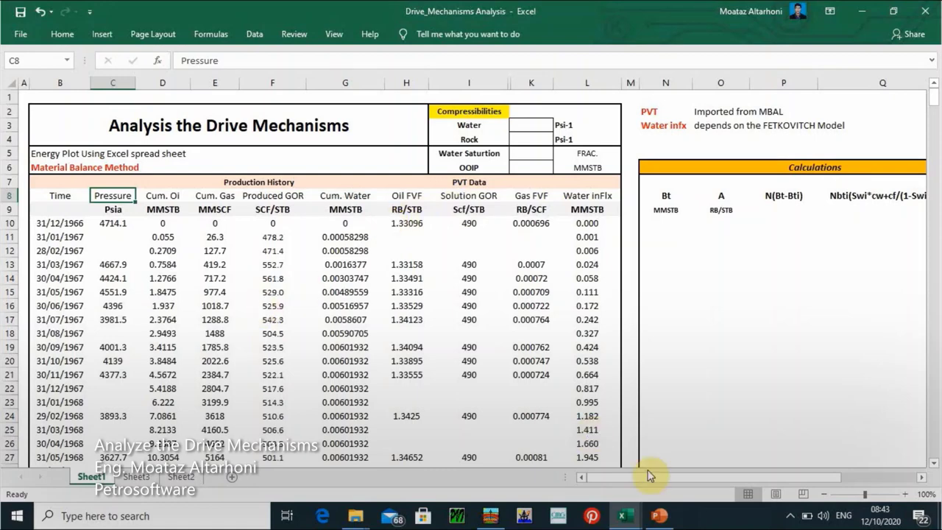
View the course data workbook's PVT Data sheet, minimize it, then switch windows via the taskbar.
{"action": "mouse_move", "coordinate": [622, 515]}
{"action": "left_click", "coordinate": [492, 462]}
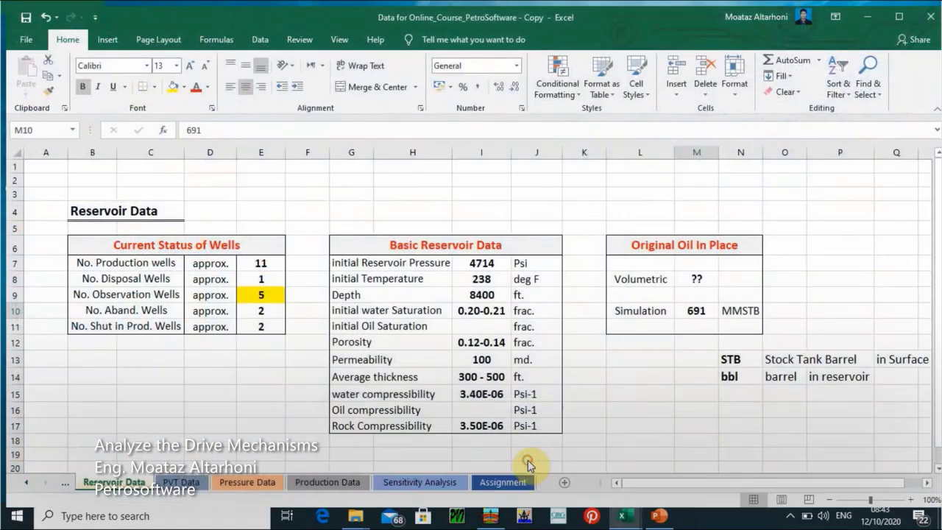
{"action": "left_click", "coordinate": [174, 477]}
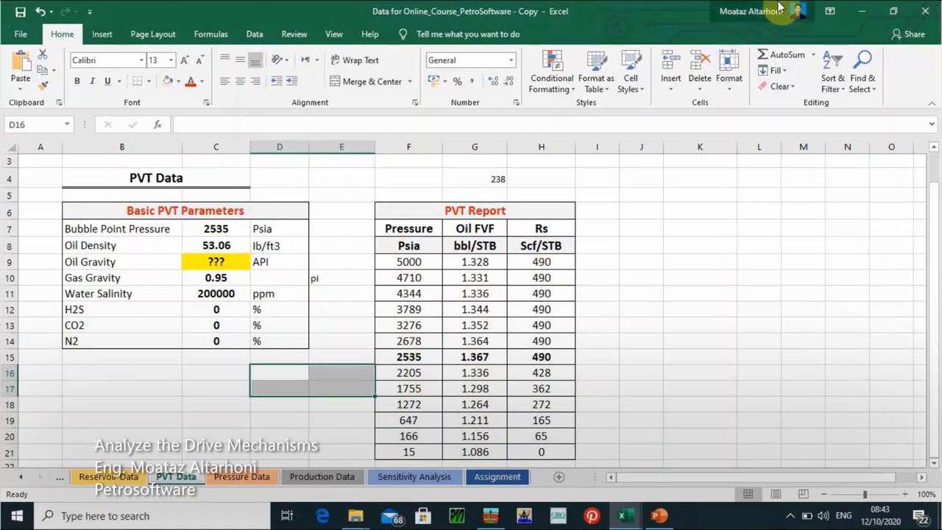
{"action": "left_click", "coordinate": [862, 11]}
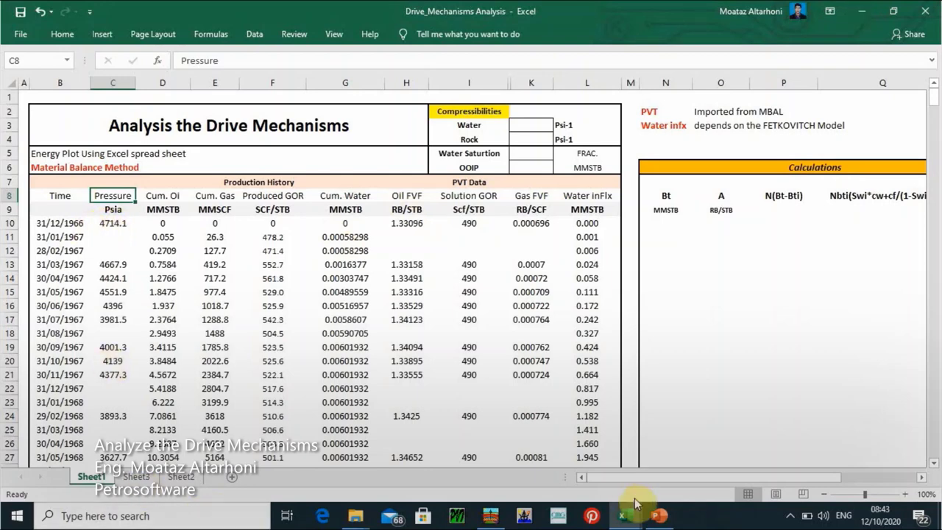
{"action": "mouse_move", "coordinate": [636, 503]}
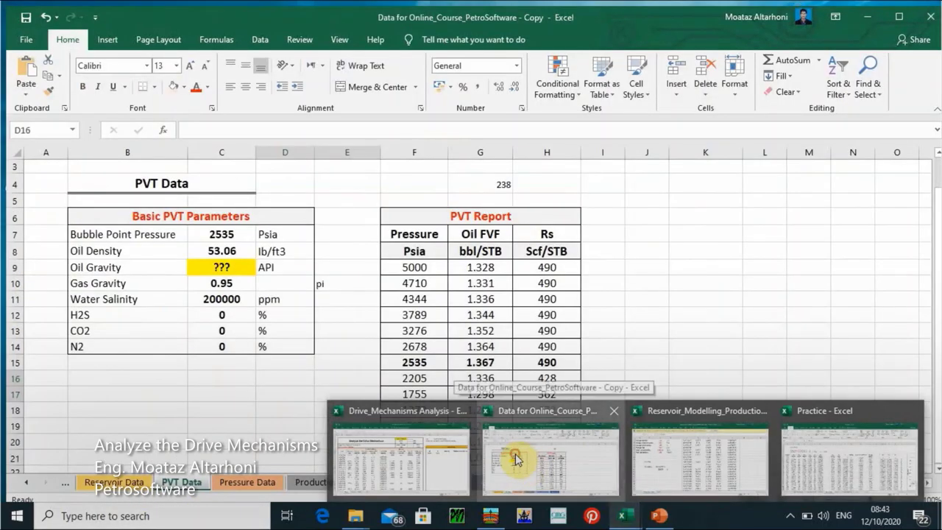
{"action": "left_click", "coordinate": [514, 458]}
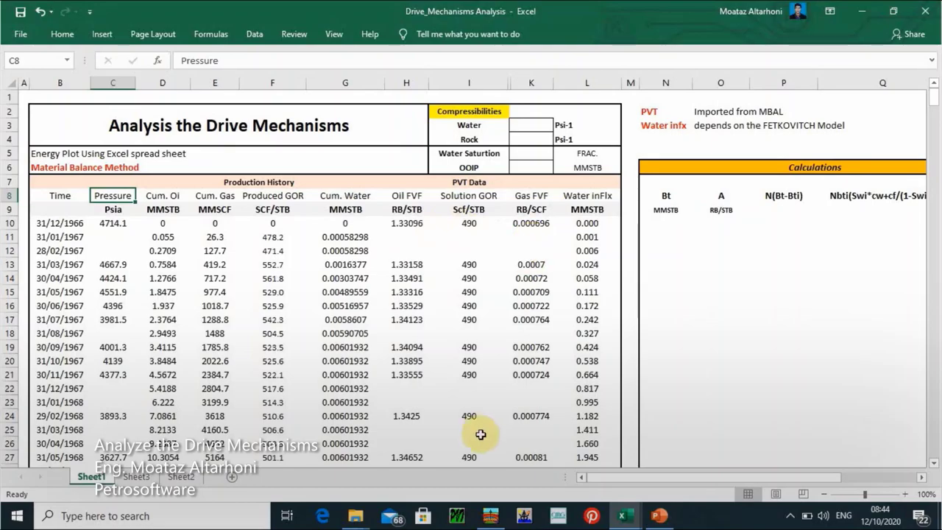
In MBAL, view and cancel the black-oil Fluid Properties (34.9 API oil), then open History Matching.
{"action": "left_click", "coordinate": [491, 514]}
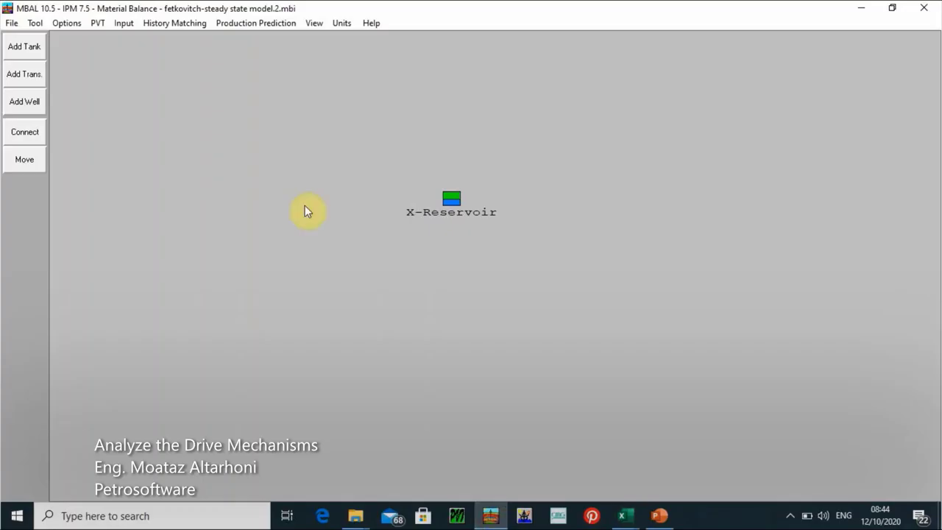
{"action": "left_click", "coordinate": [169, 24]}
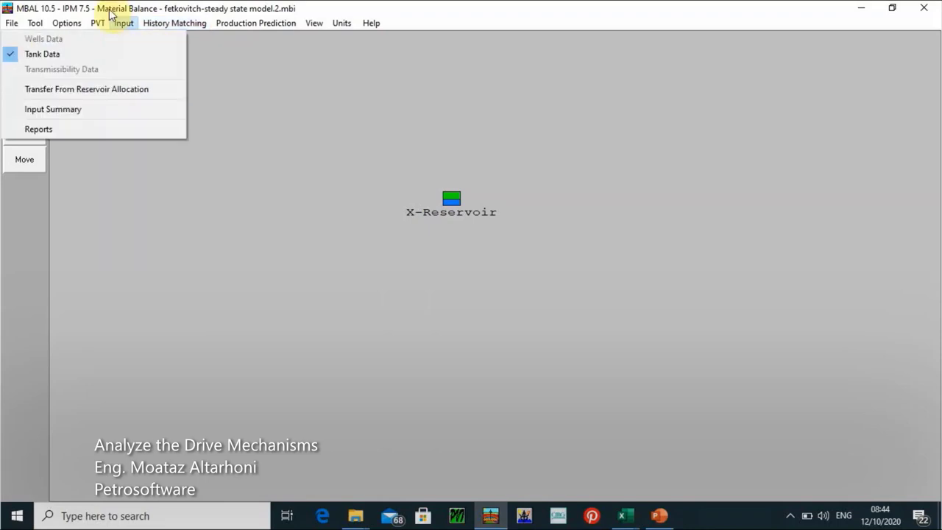
{"action": "left_click", "coordinate": [95, 37]}
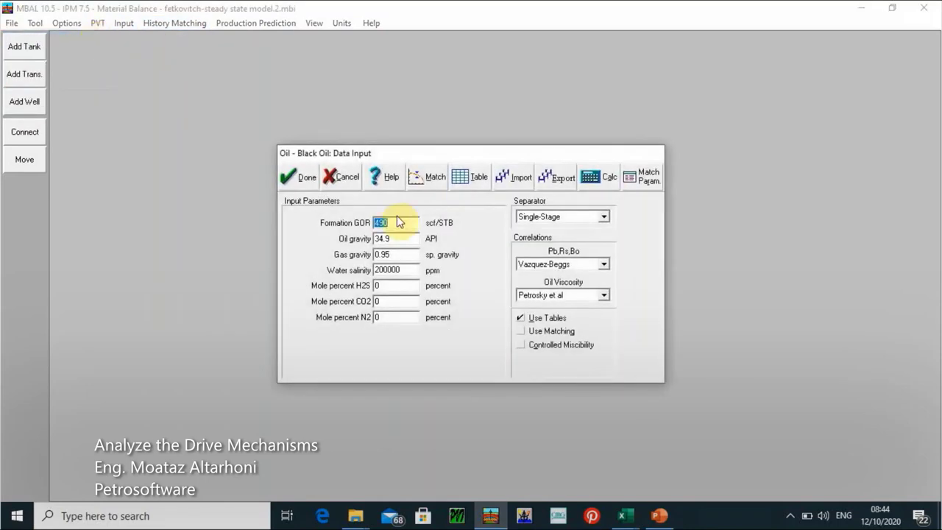
{"action": "left_click", "coordinate": [339, 170]}
{"action": "left_click", "coordinate": [192, 25]}
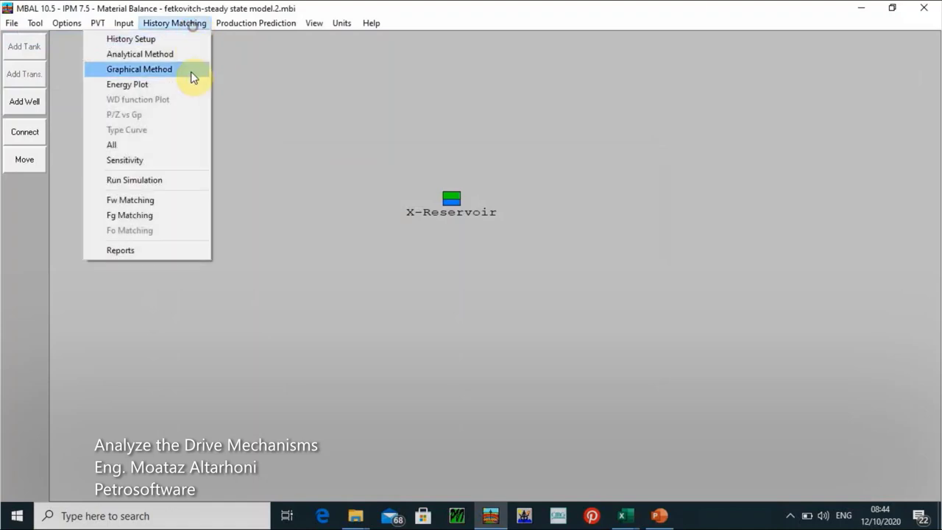
Maximize the Graphical Method plot and display its Results table starting at 4714 psia.
{"action": "left_click", "coordinate": [190, 71]}
{"action": "double_click", "coordinate": [465, 44]}
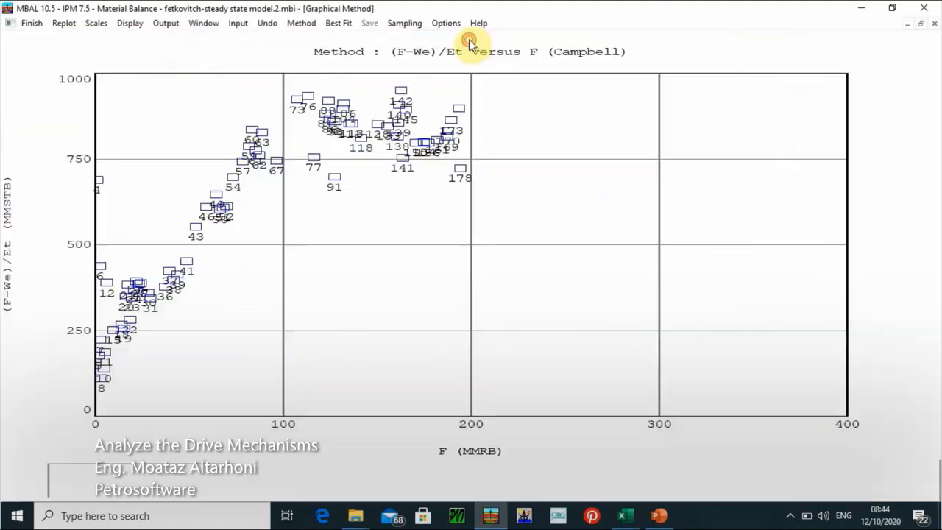
{"action": "left_click", "coordinate": [168, 24]}
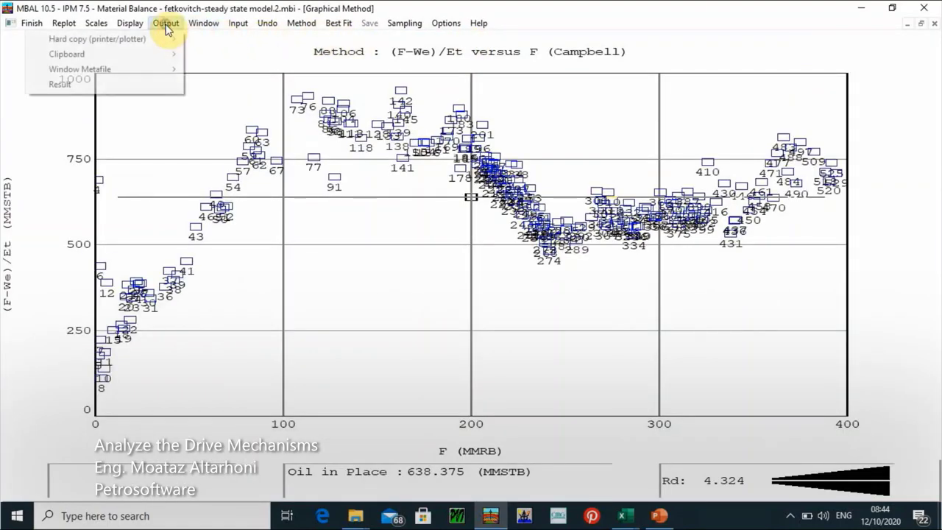
{"action": "left_click", "coordinate": [166, 86]}
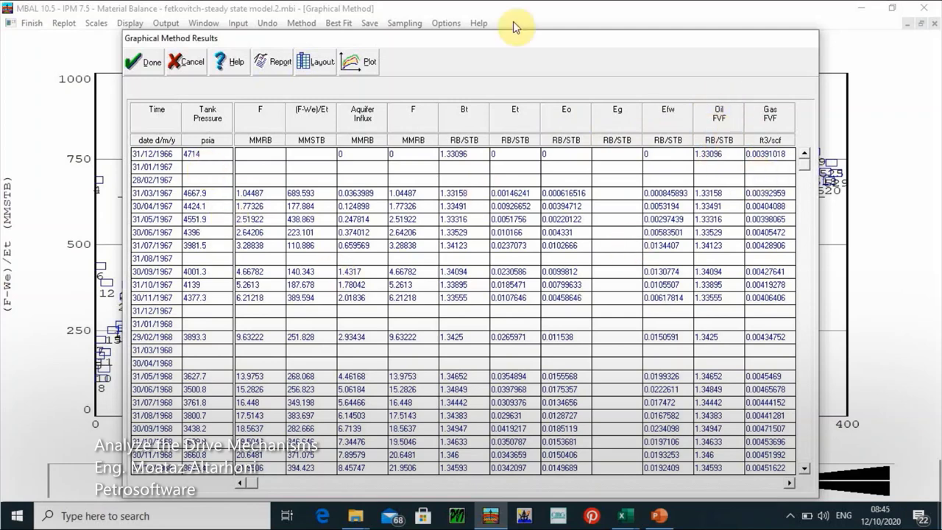
Scroll the results right to viscosities, solution GOR 490 scf/STB and water compressibility 3.4e-6.
{"action": "left_click", "coordinate": [788, 483]}
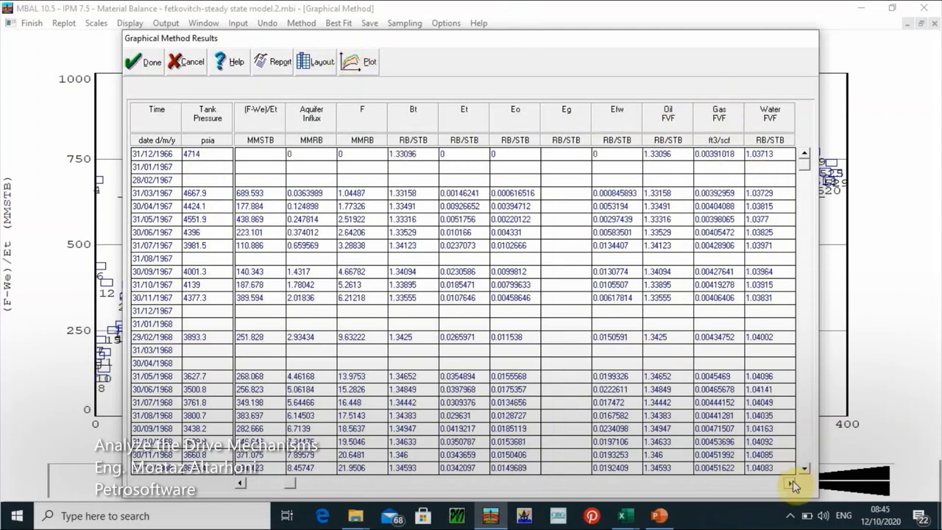
{"action": "left_click", "coordinate": [787, 482]}
{"action": "left_click", "coordinate": [788, 483]}
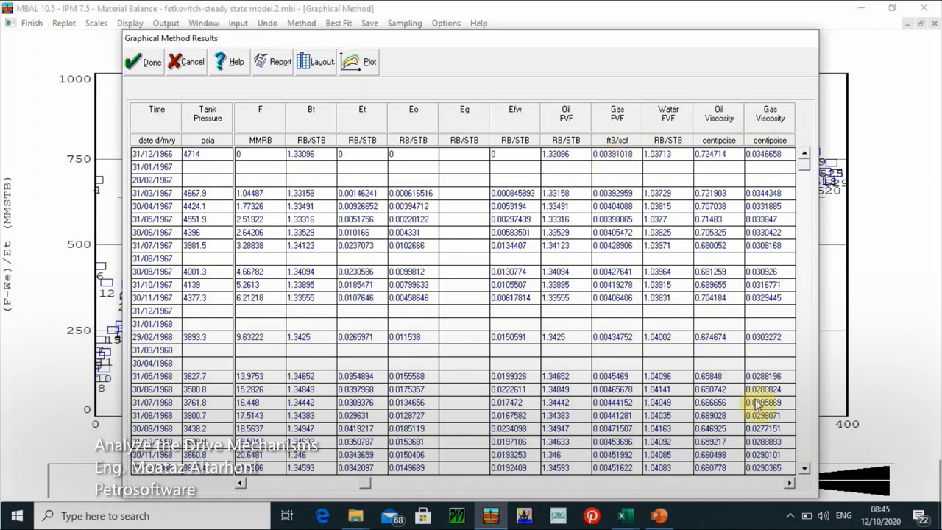
{"action": "left_click", "coordinate": [789, 483]}
{"action": "left_click", "coordinate": [790, 482]}
{"action": "left_click", "coordinate": [789, 482]}
{"action": "left_click", "coordinate": [790, 482]}
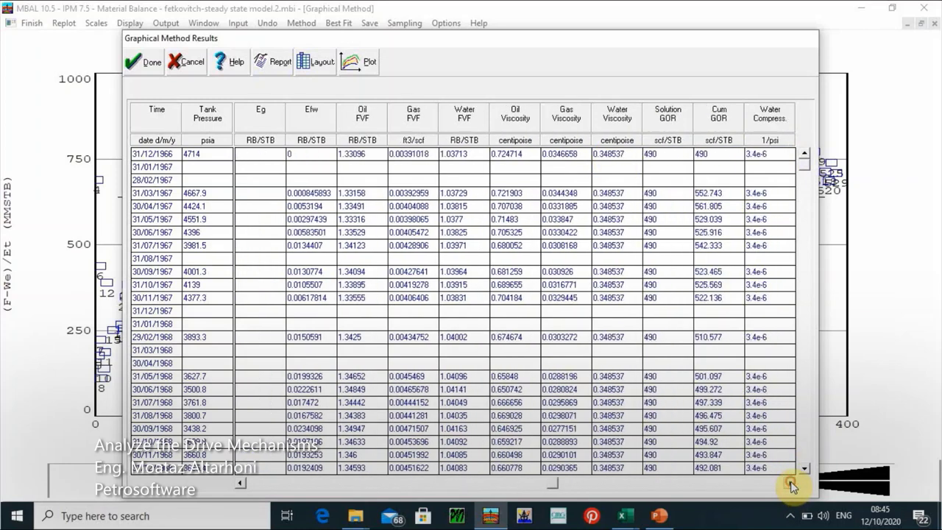
{"action": "left_click", "coordinate": [789, 483]}
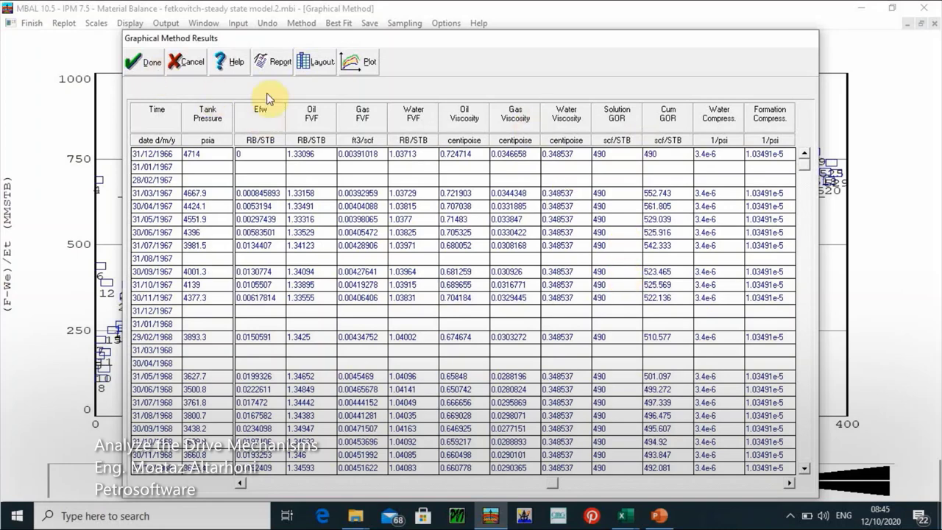
Report the results to a tab-delimited file named PVT DATA, close the table, and minimize MBAL.
{"action": "left_click", "coordinate": [262, 65]}
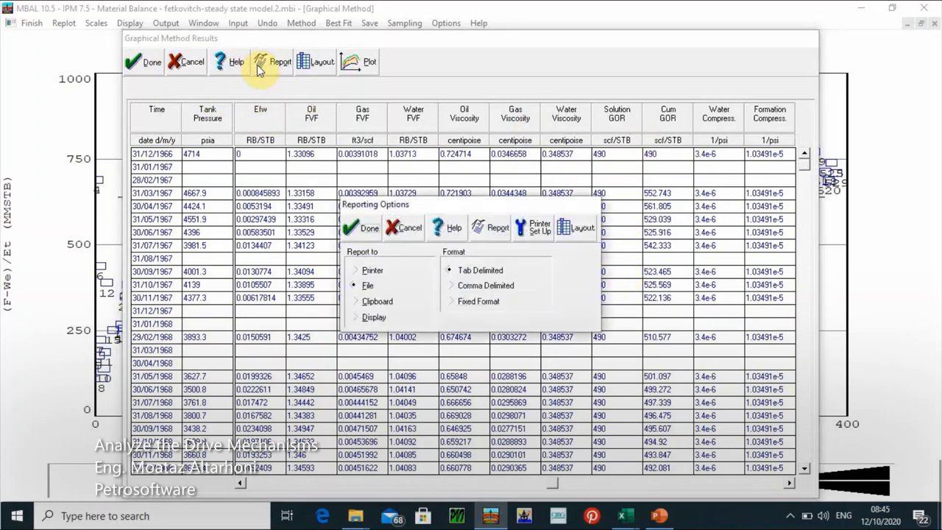
{"action": "left_click", "coordinate": [478, 235]}
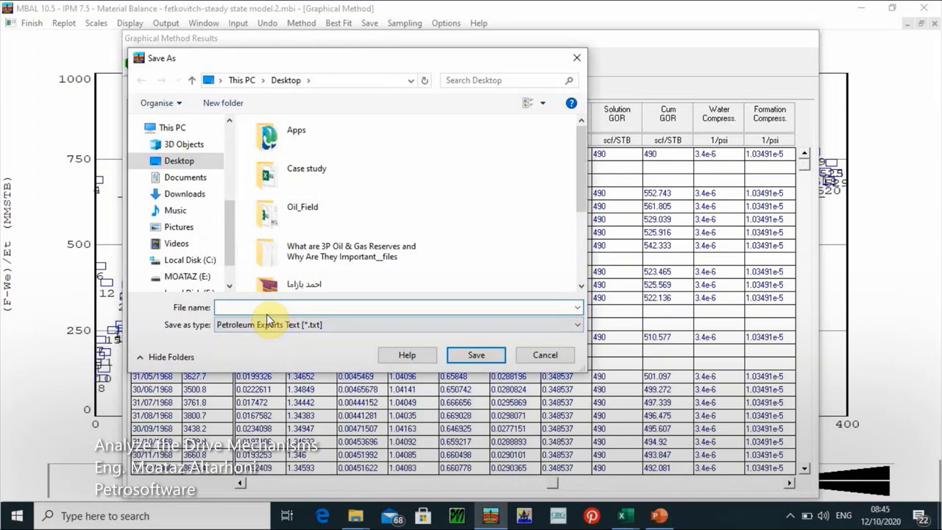
{"action": "type", "text": "PVT DATA"}
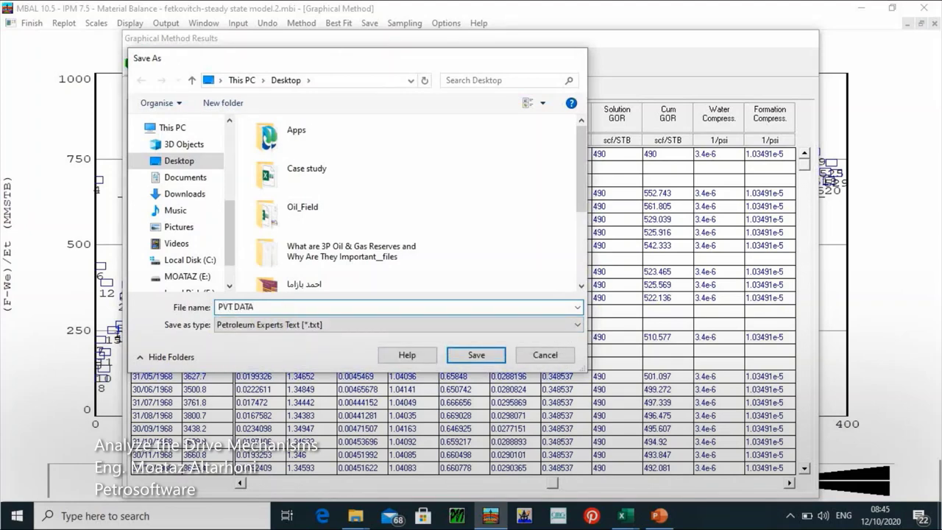
{"action": "key", "text": "Return"}
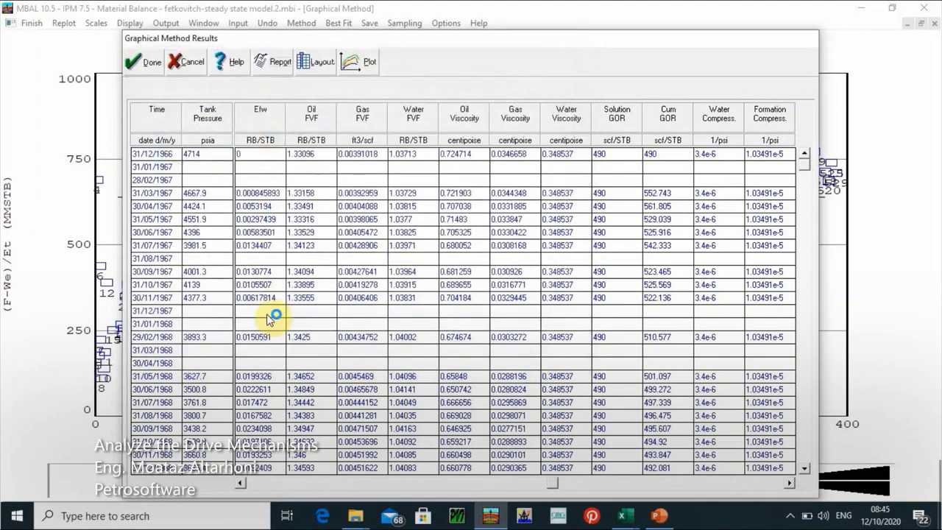
{"action": "left_click", "coordinate": [183, 64]}
{"action": "left_click", "coordinate": [861, 7]}
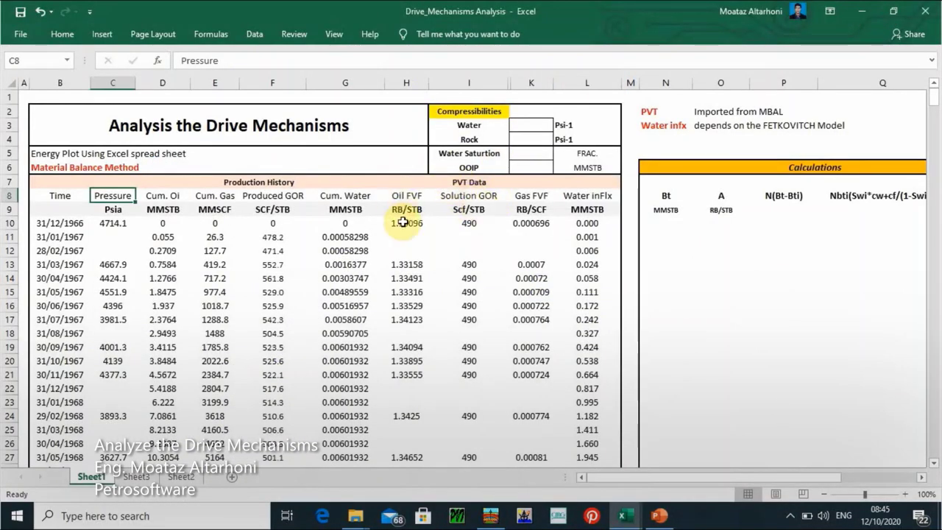
Minimize Excel and PowerPoint, then open the pvt data text file maximized in Notepad.
{"action": "left_click", "coordinate": [866, 10]}
{"action": "left_click", "coordinate": [856, 9]}
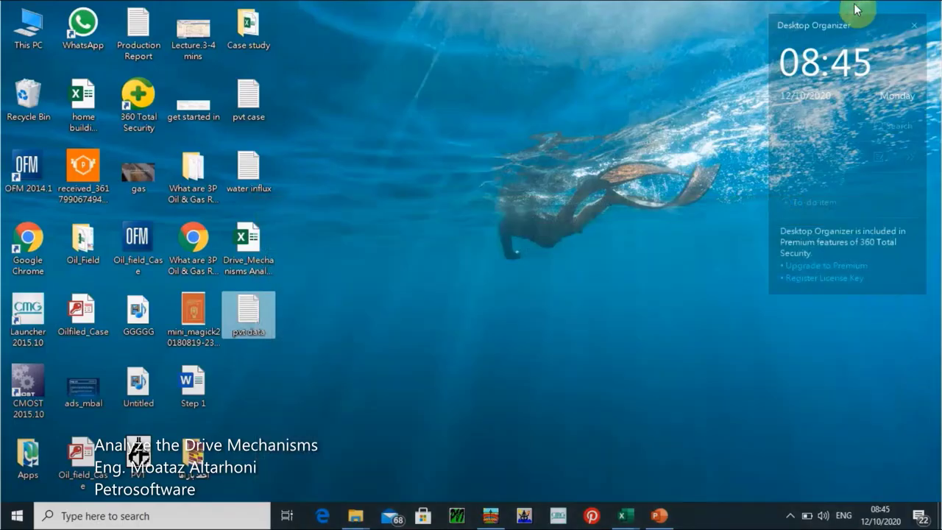
{"action": "double_click", "coordinate": [241, 335]}
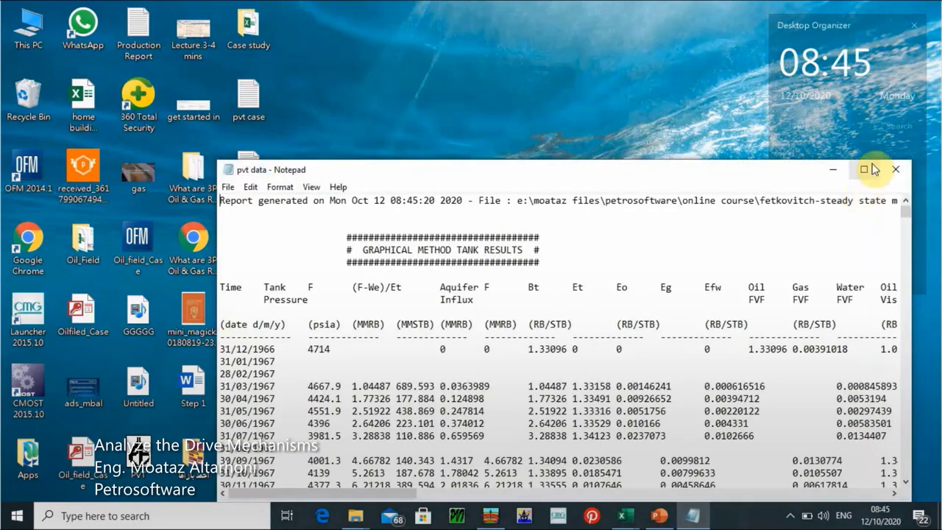
{"action": "left_click", "coordinate": [865, 168]}
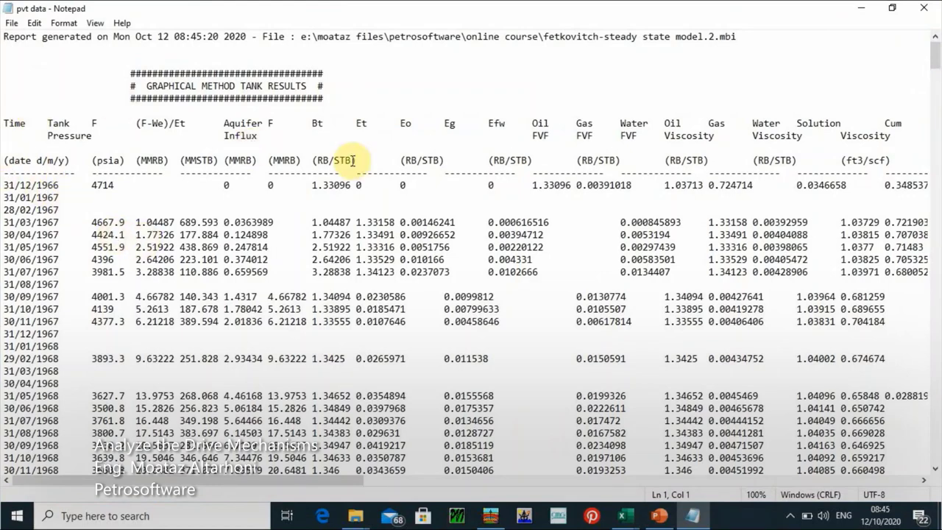
{"action": "mouse_move", "coordinate": [624, 517]}
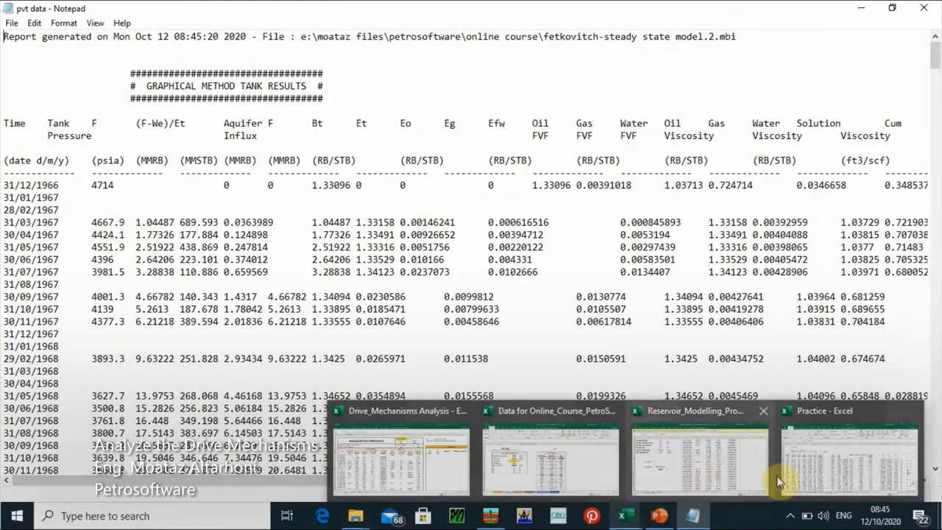
{"action": "mouse_move", "coordinate": [518, 473]}
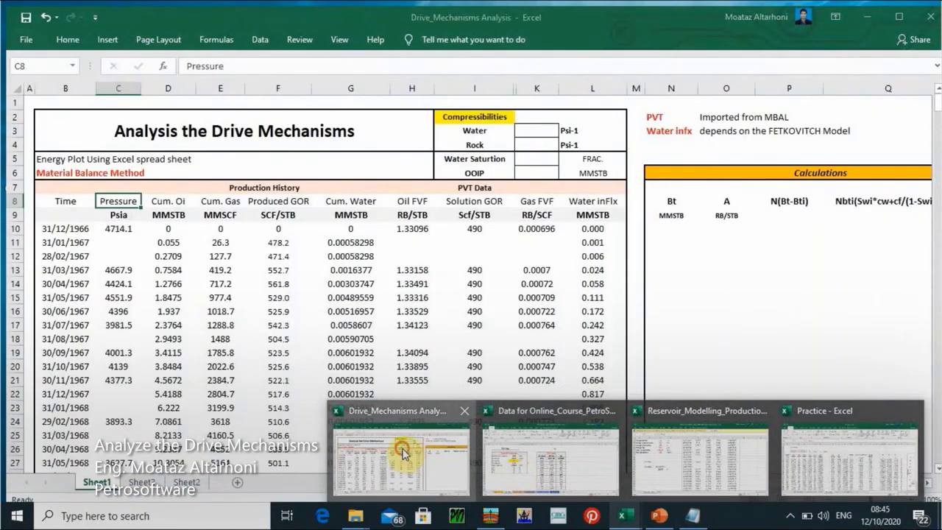
{"action": "left_click", "coordinate": [416, 460]}
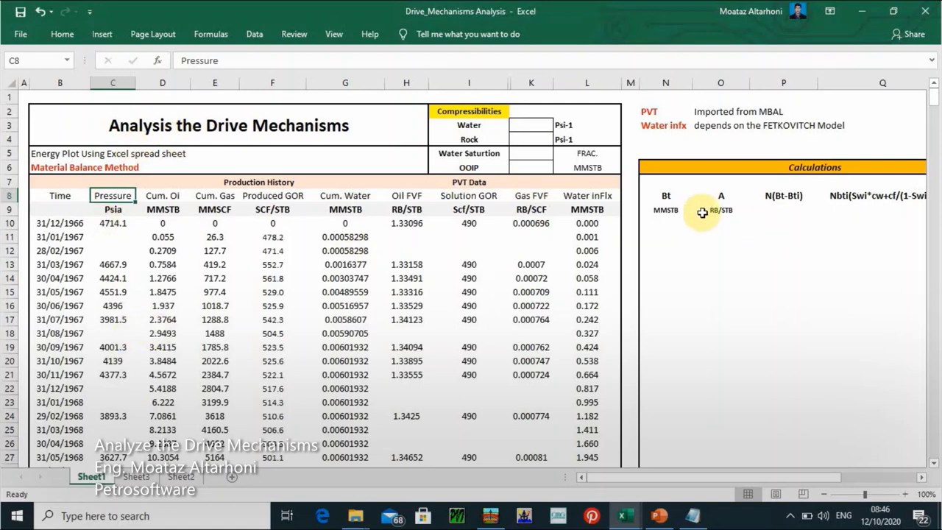
{"action": "left_click", "coordinate": [840, 352]}
{"action": "key", "text": "Right"}
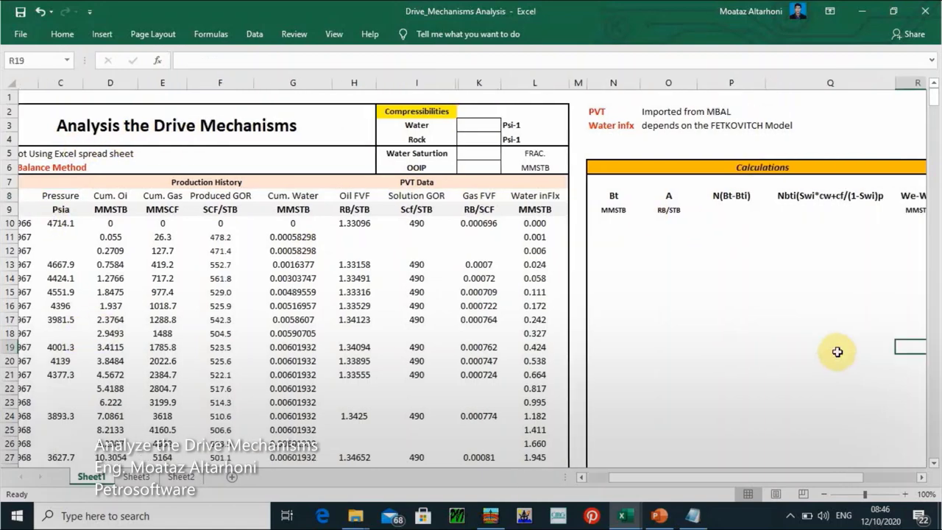
{"action": "key", "text": "Right"}
{"action": "key", "text": "Right"}
{"action": "key", "text": "Right"}
{"action": "key", "text": "Right"}
{"action": "key", "text": "Right"}
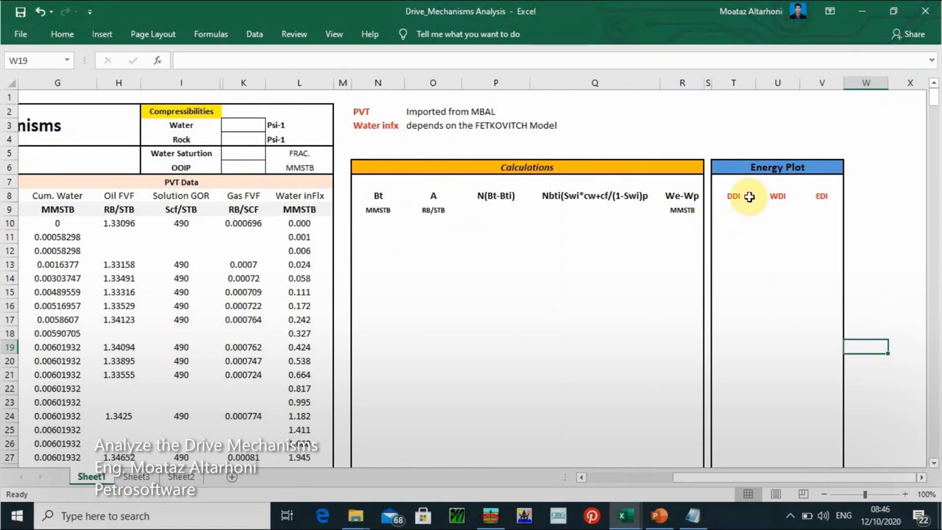
{"action": "left_click", "coordinate": [598, 477]}
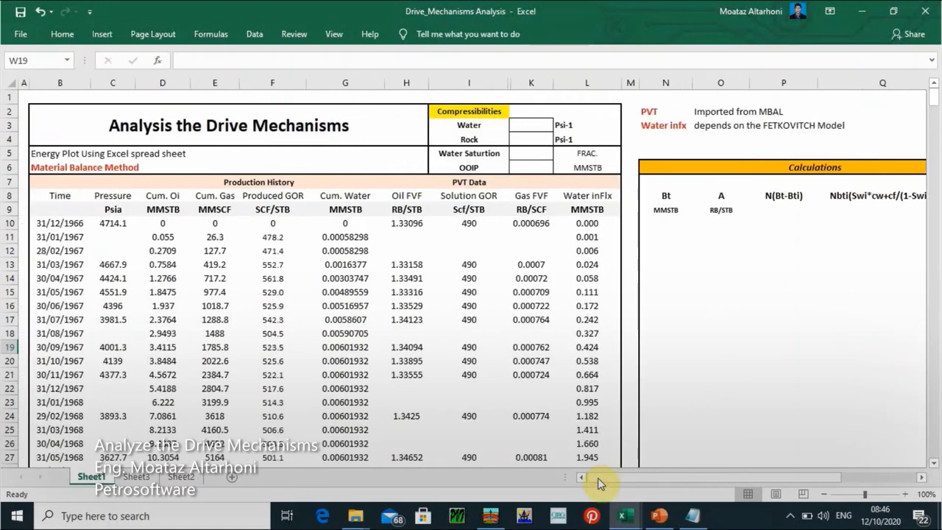
{"action": "left_click", "coordinate": [116, 237]}
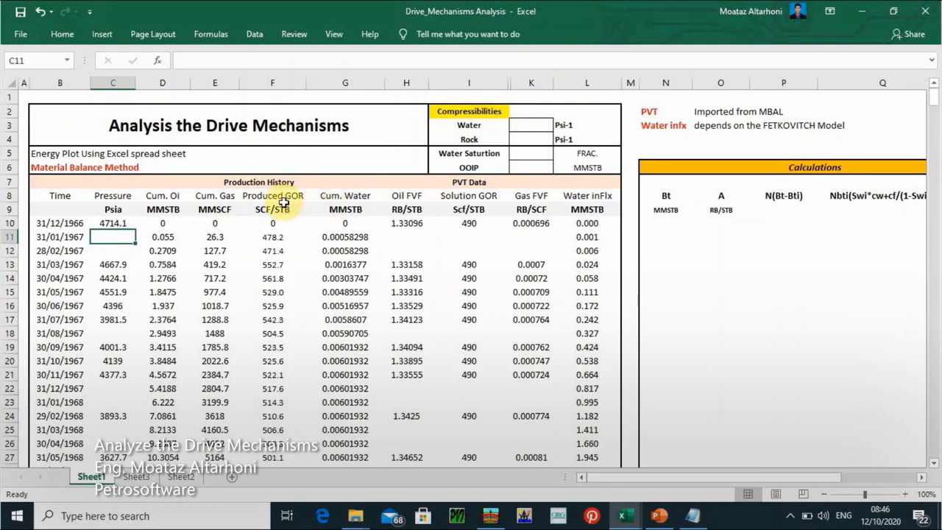
{"action": "mouse_move", "coordinate": [621, 514]}
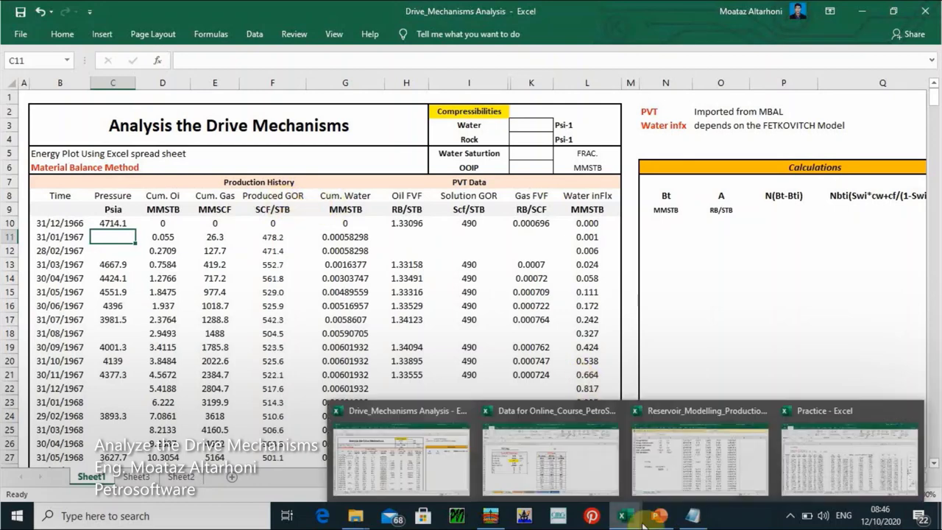
On slide 65, edit Bo to Bg in the two-phase Bt formula, then undo it.
{"action": "left_click", "coordinate": [647, 434]}
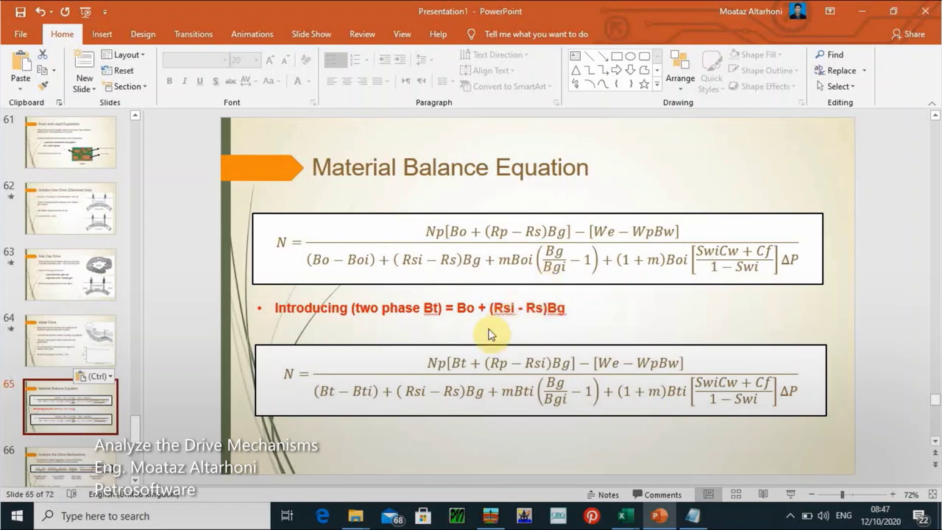
{"action": "left_click", "coordinate": [471, 309]}
{"action": "key", "text": "BackSpace"}
{"action": "type", "text": "g"}
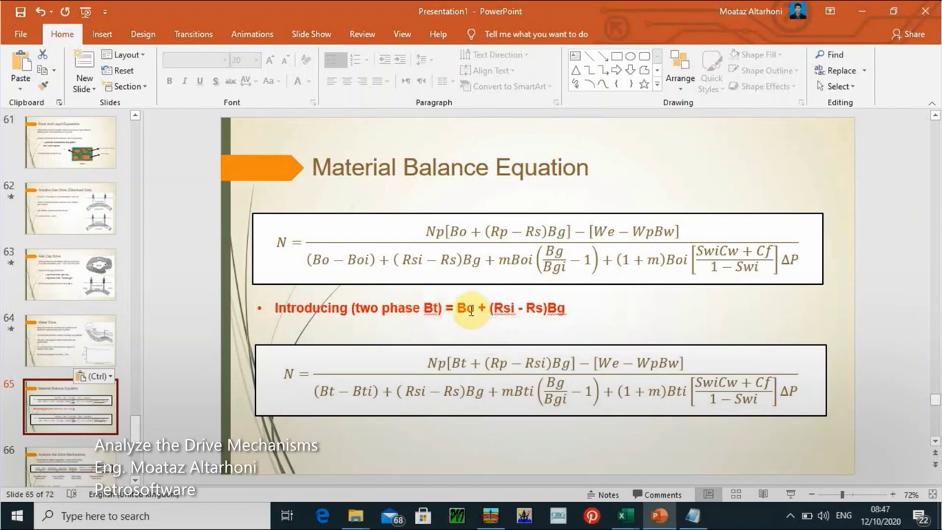
{"action": "key", "text": "ctrl+z"}
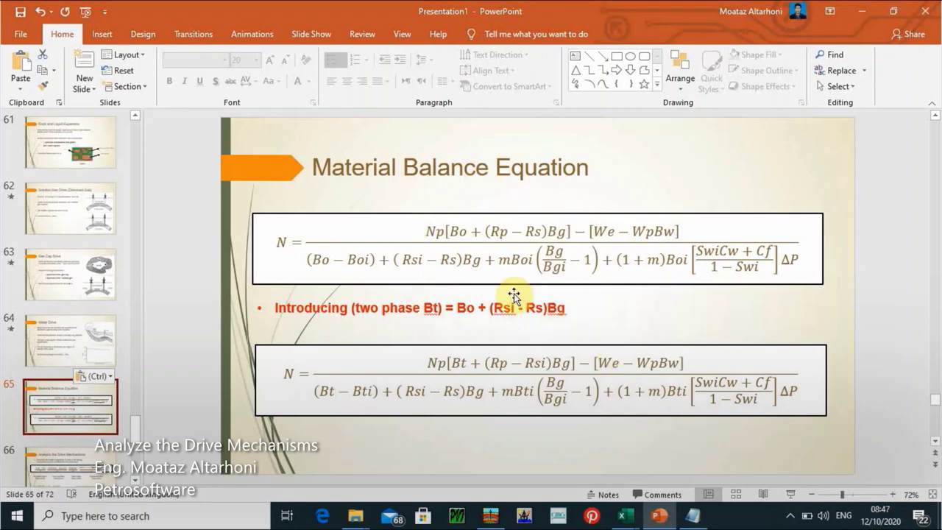
Switch back to Drive_Mechanisms Analysis and confirm F11's Produced GOR formula =E11/D11 gives 478.2.
{"action": "mouse_move", "coordinate": [634, 508]}
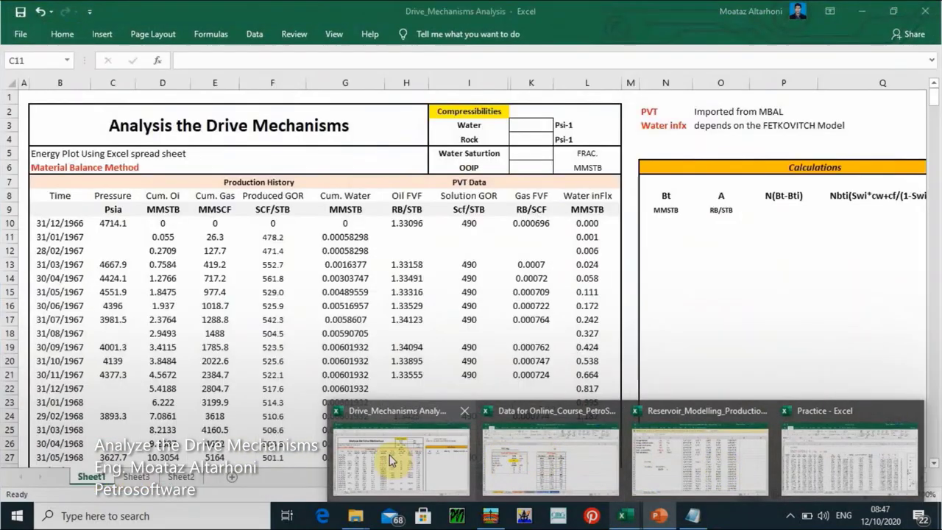
{"action": "left_click", "coordinate": [390, 460]}
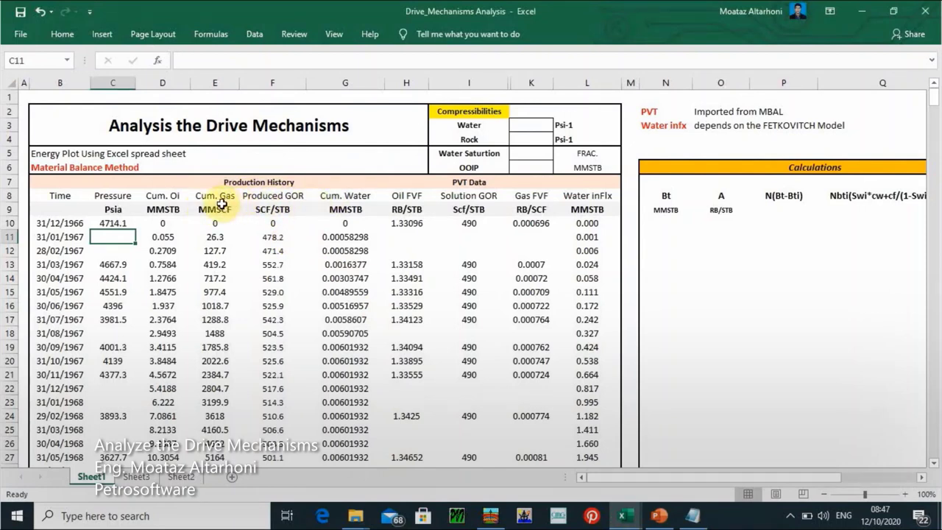
{"action": "double_click", "coordinate": [267, 236]}
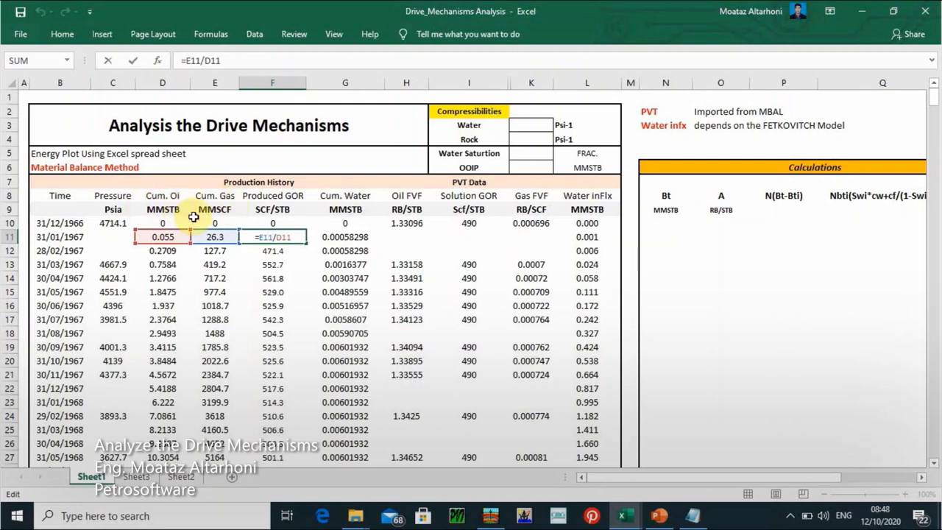
{"action": "key", "text": "Return"}
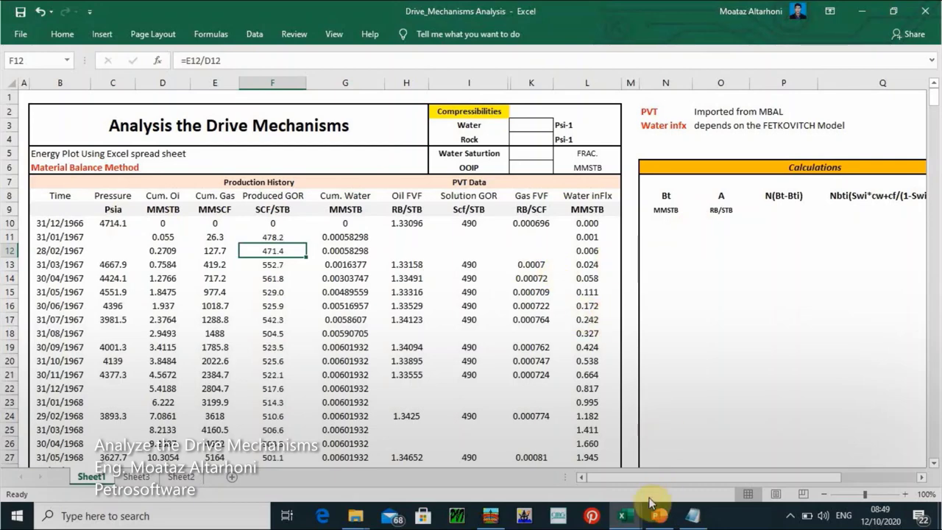
{"action": "mouse_move", "coordinate": [631, 515]}
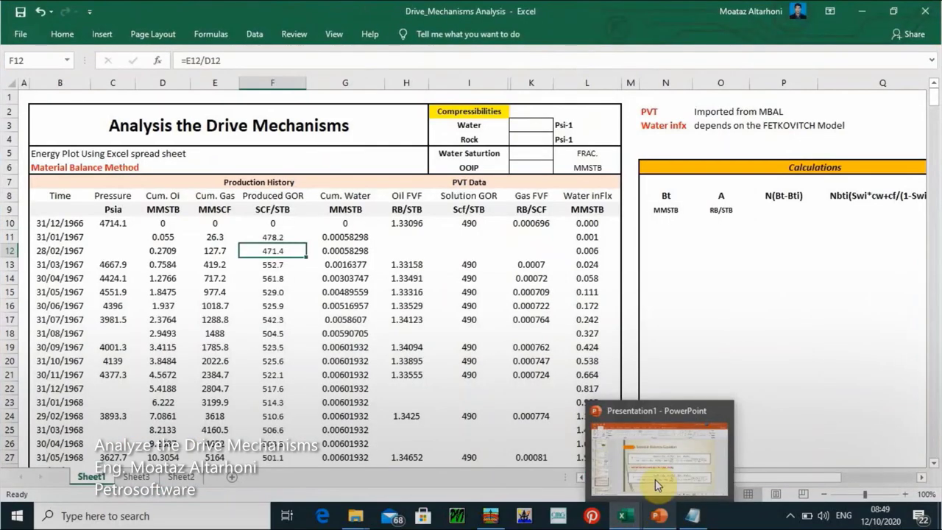
In PowerPoint, compare slides 65 and 66, then land on slide 67's depletion, water, expansion and gas-cap drive definitions.
{"action": "left_click", "coordinate": [655, 477]}
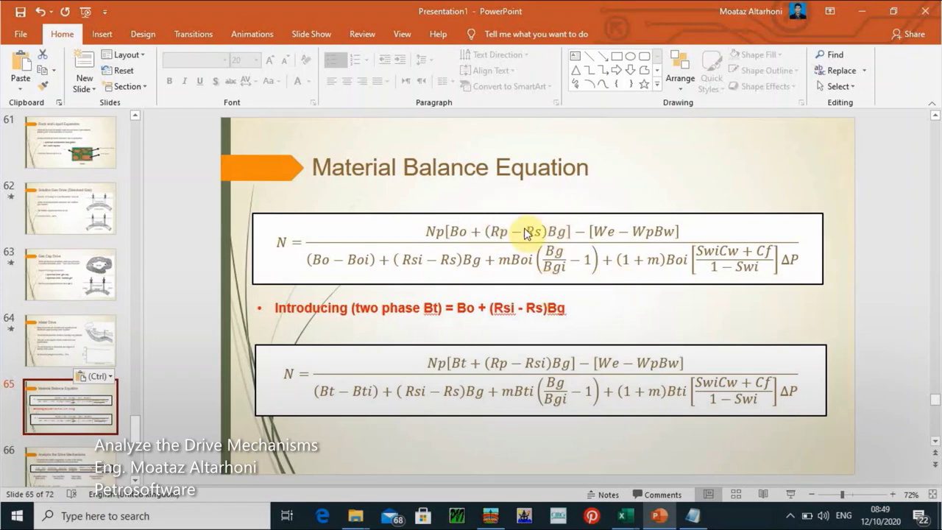
{"action": "left_click", "coordinate": [68, 467]}
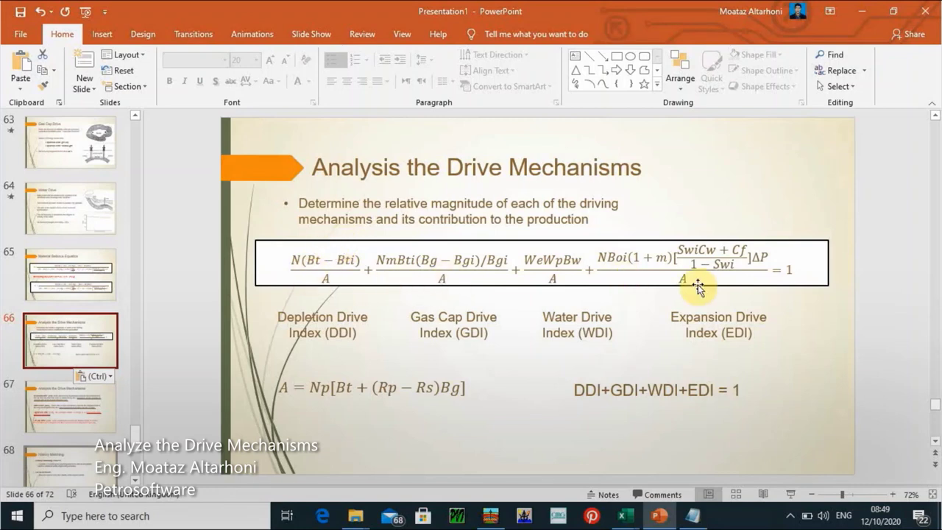
{"action": "left_click", "coordinate": [73, 296]}
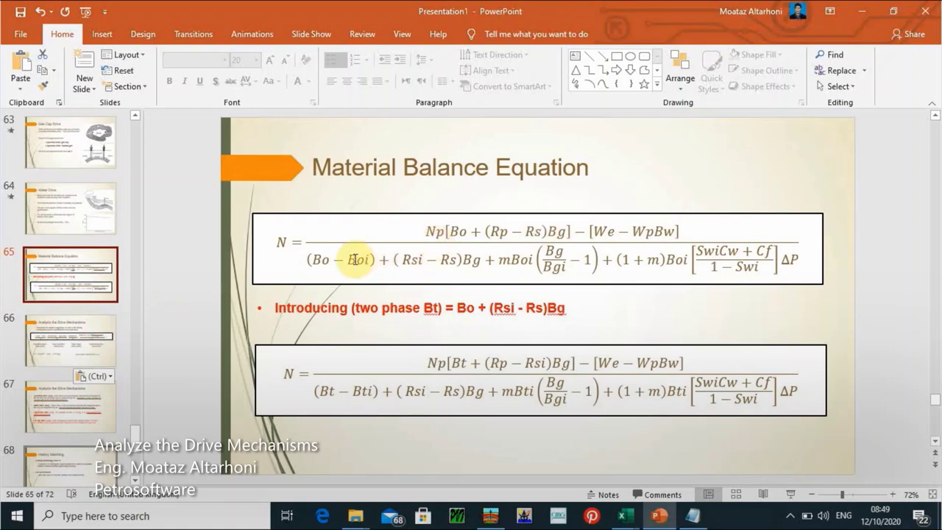
{"action": "left_click", "coordinate": [97, 319]}
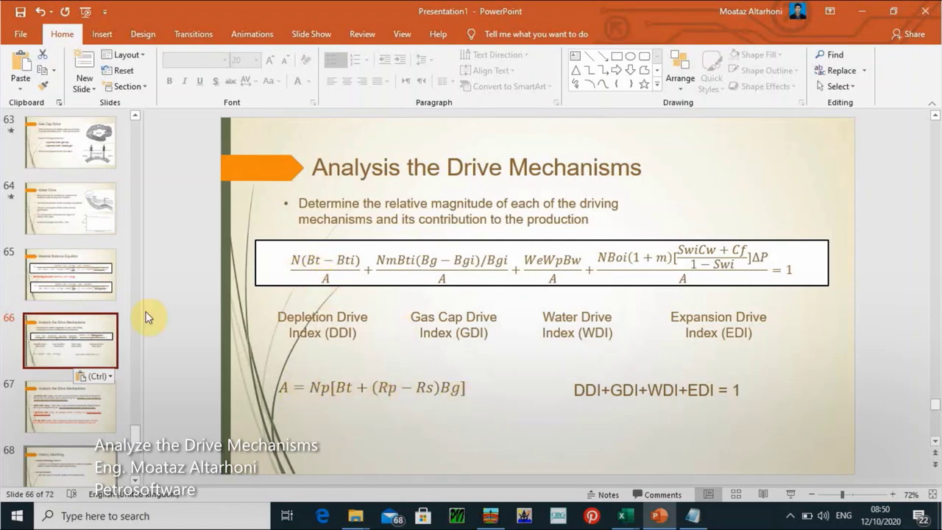
{"action": "left_click", "coordinate": [80, 280]}
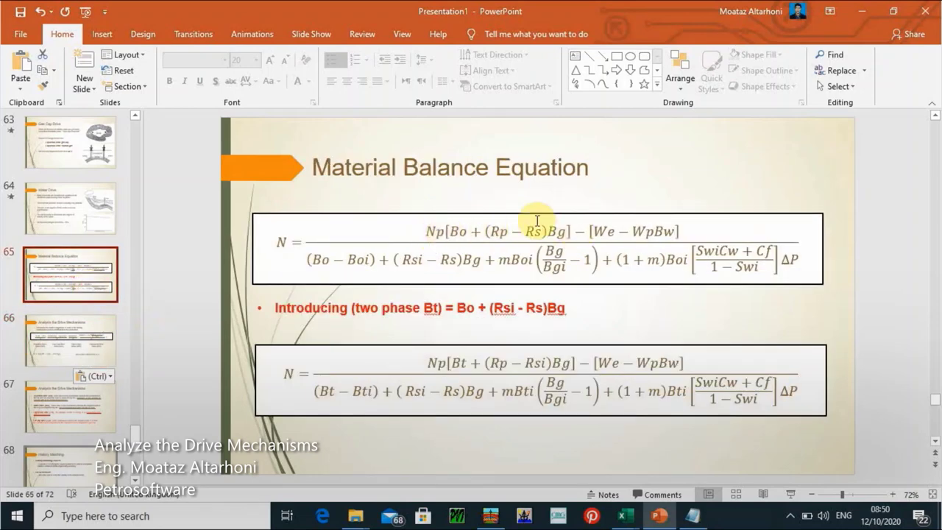
{"action": "left_click", "coordinate": [93, 328]}
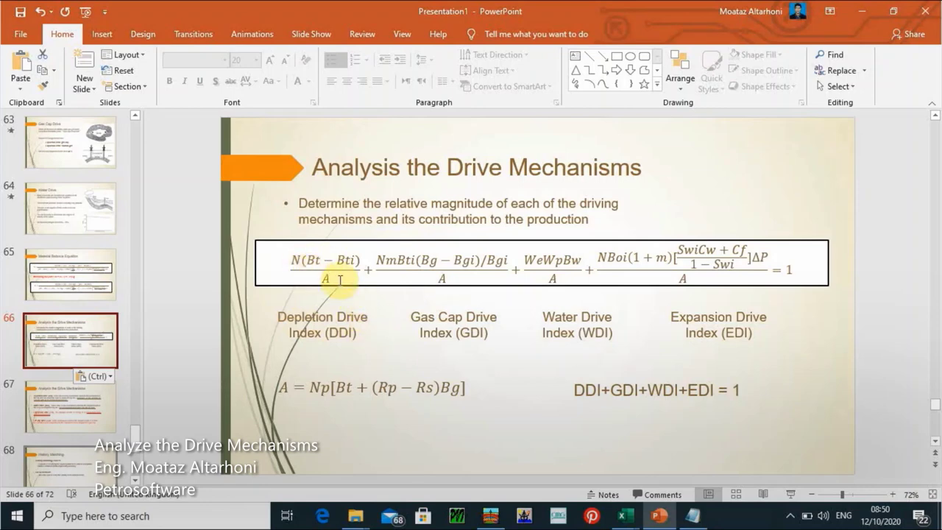
{"action": "left_click", "coordinate": [88, 411]}
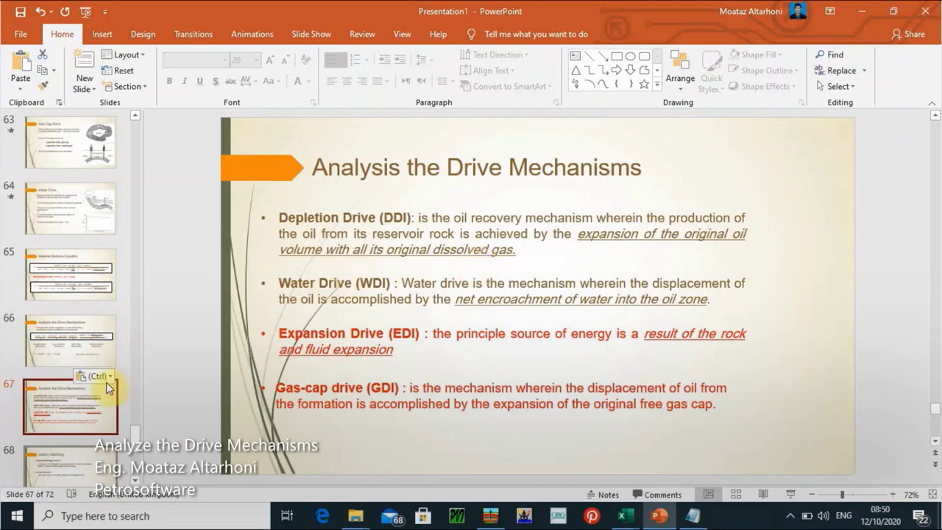
Show slide 66 again, with A = Np[Bt + (Rp - Rs)Bg] and DDI+GDI+WDI+EDI = 1.
{"action": "left_click", "coordinate": [69, 336]}
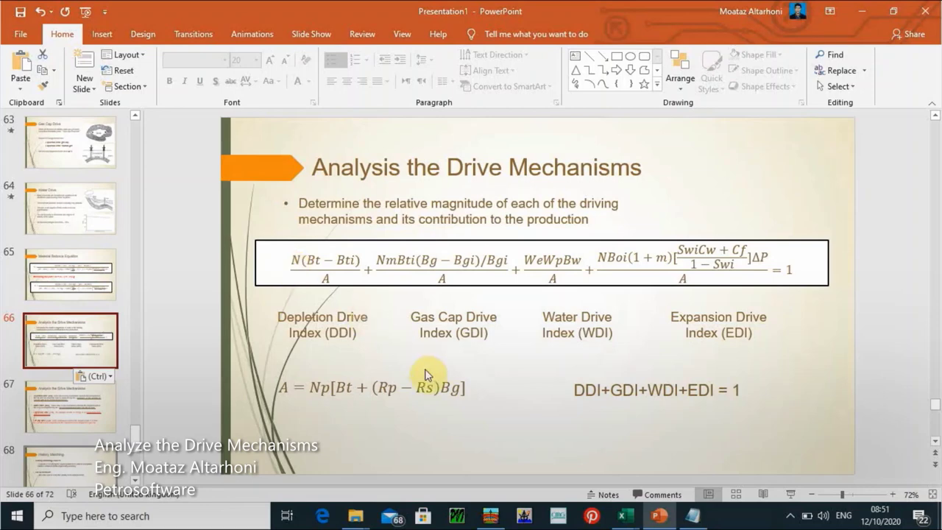
Close MBAL's Campbell plot and open History Matching > Energy Plot, checking it against the PowerPoint drive slide.
{"action": "left_click", "coordinate": [490, 515]}
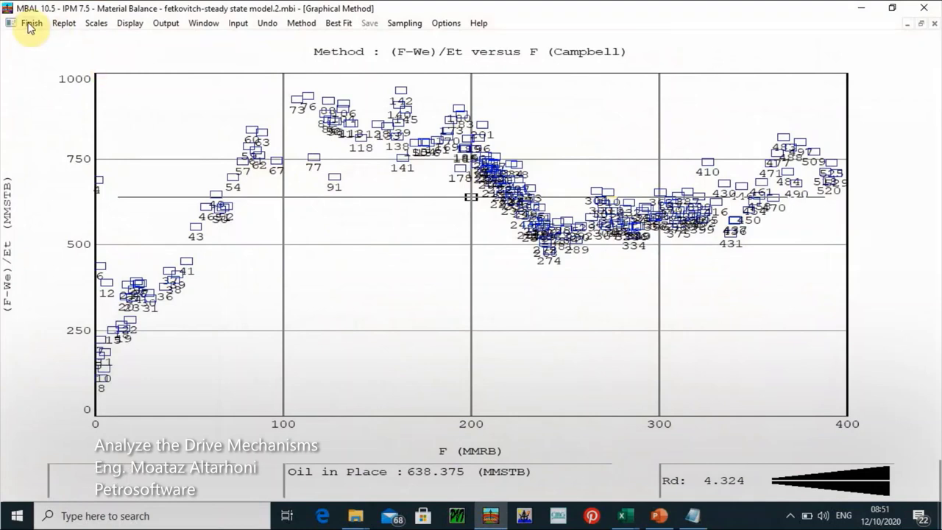
{"action": "left_click", "coordinate": [29, 24]}
{"action": "left_click", "coordinate": [169, 23]}
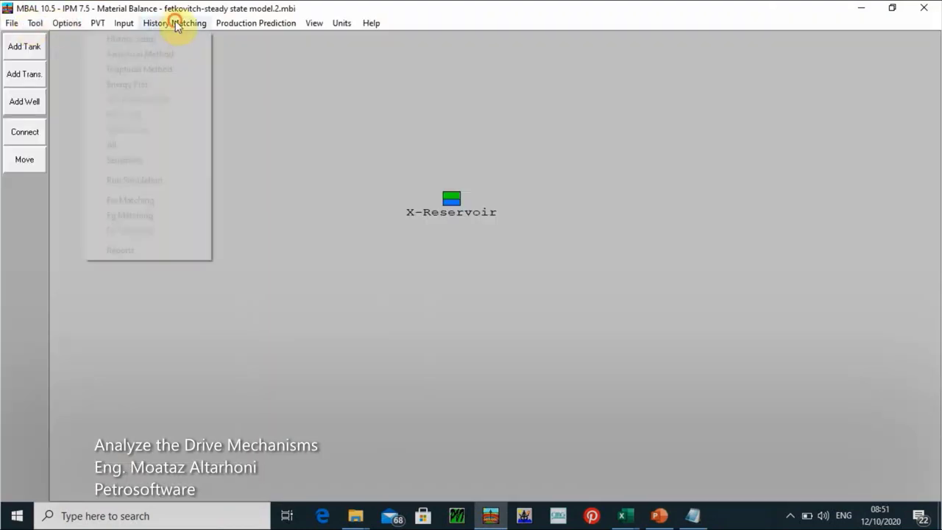
{"action": "left_click", "coordinate": [172, 68]}
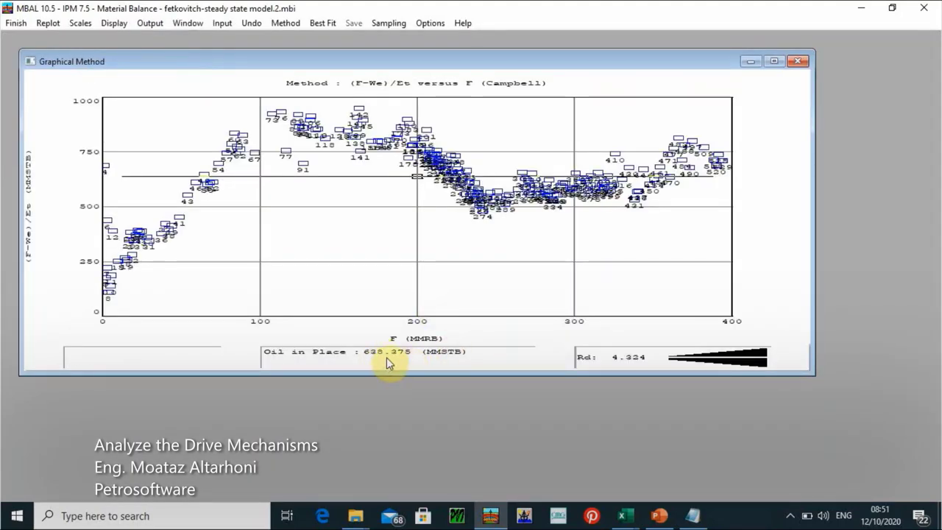
{"action": "left_click", "coordinate": [17, 23]}
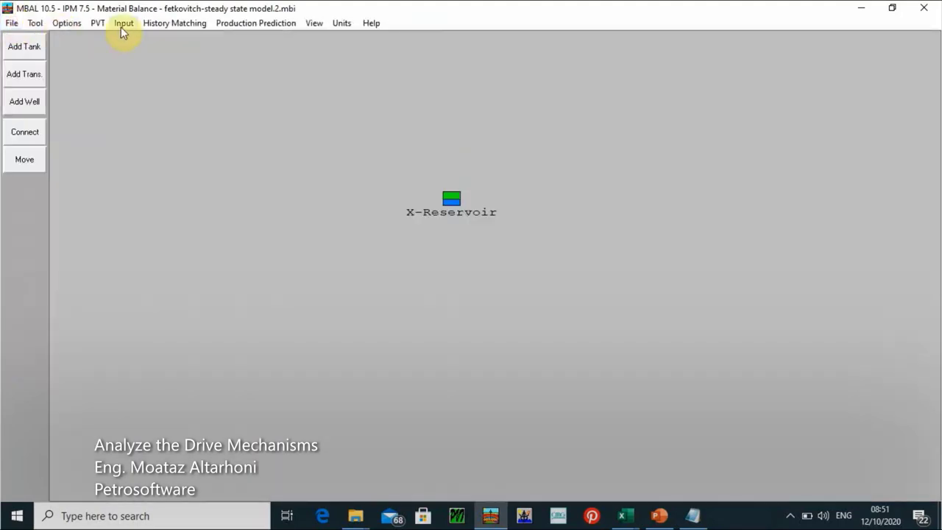
{"action": "left_click", "coordinate": [150, 23]}
{"action": "left_click", "coordinate": [129, 84]}
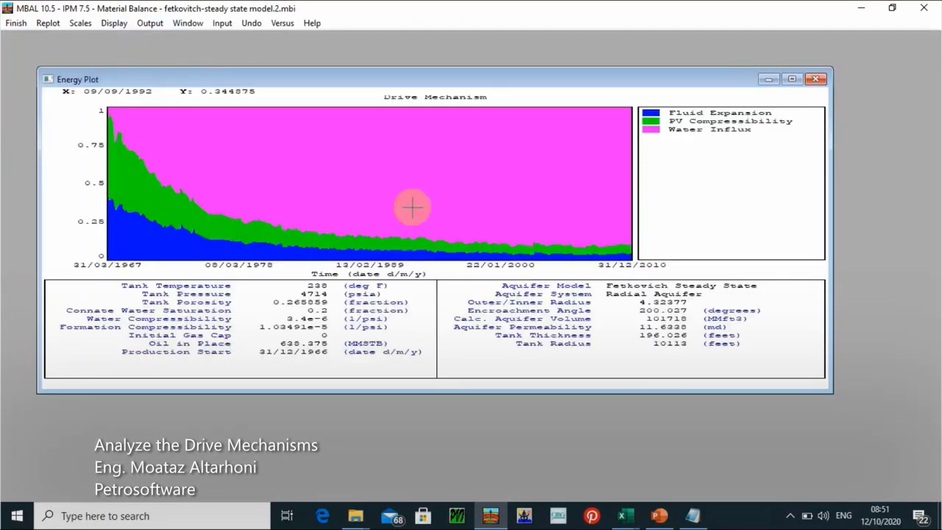
{"action": "left_click", "coordinate": [659, 515]}
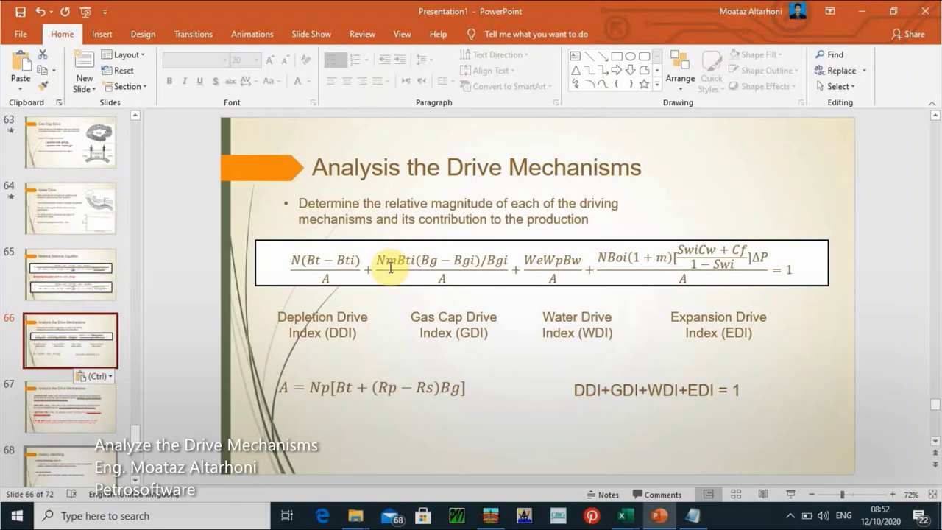
{"action": "left_click", "coordinate": [495, 521]}
Close the energy plot, open Input > Tank Data on Tank Parameters, then return to PowerPoint slide 66.
{"action": "left_click", "coordinate": [11, 22]}
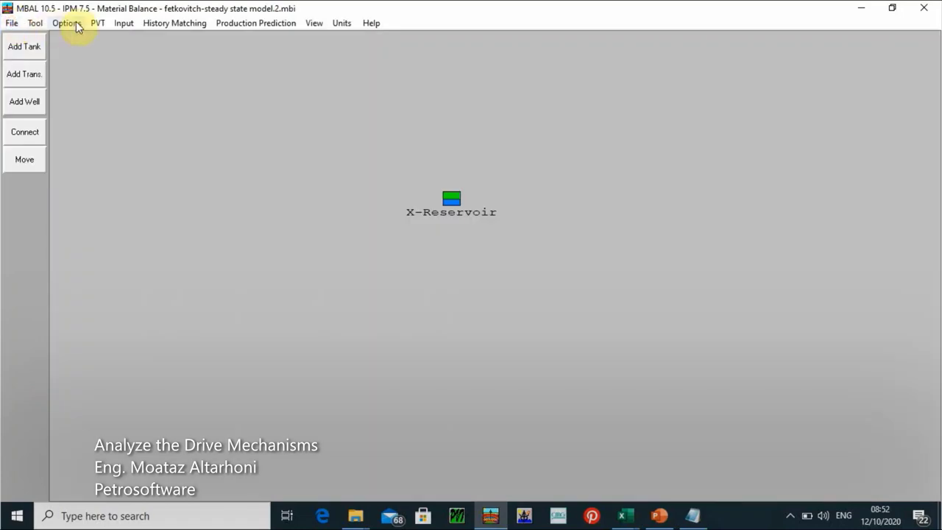
{"action": "left_click", "coordinate": [126, 24]}
{"action": "left_click", "coordinate": [108, 53]}
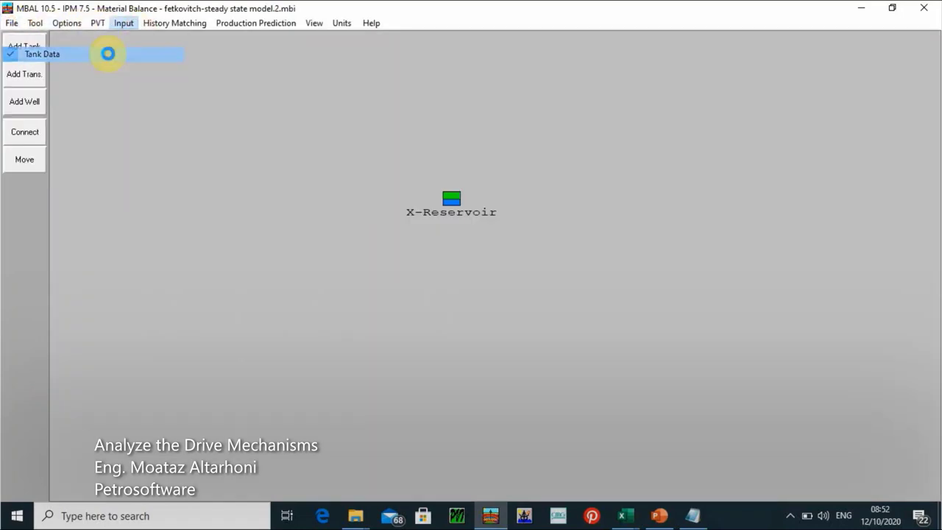
{"action": "left_click", "coordinate": [220, 140]}
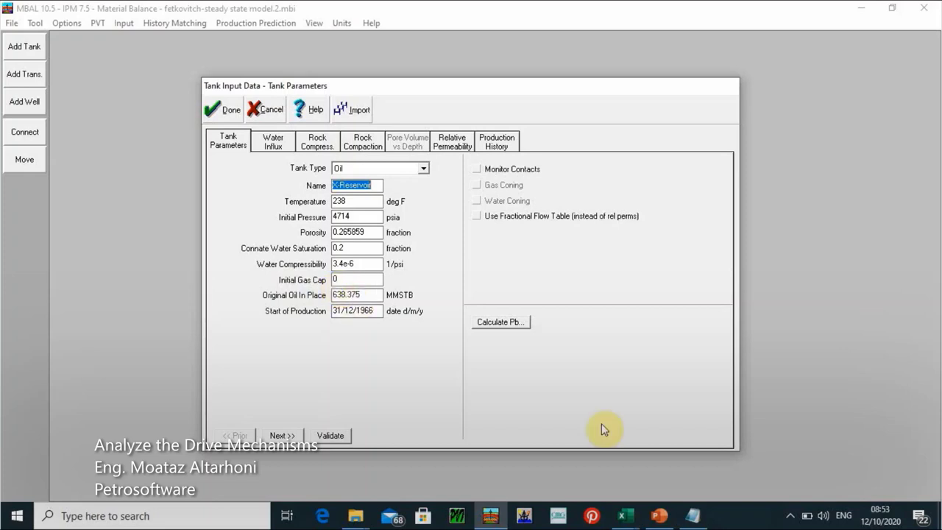
{"action": "left_click", "coordinate": [658, 516]}
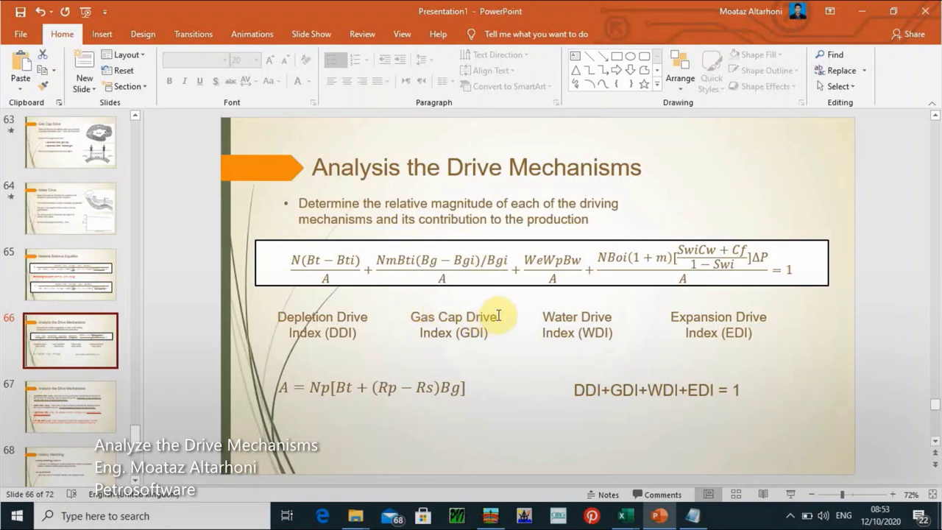
Insert a minus after We so the equation's water term reads We − WpBw.
{"action": "left_click", "coordinate": [545, 260]}
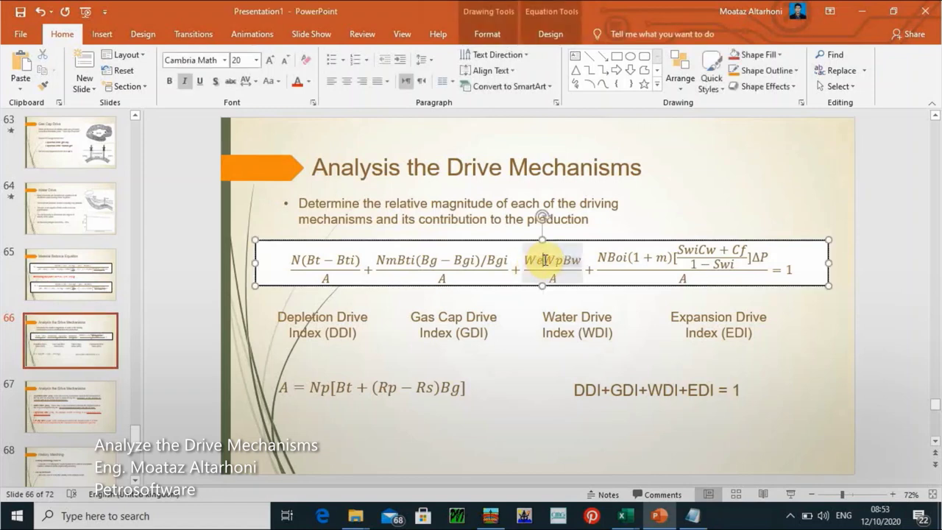
{"action": "type", "text": "-"}
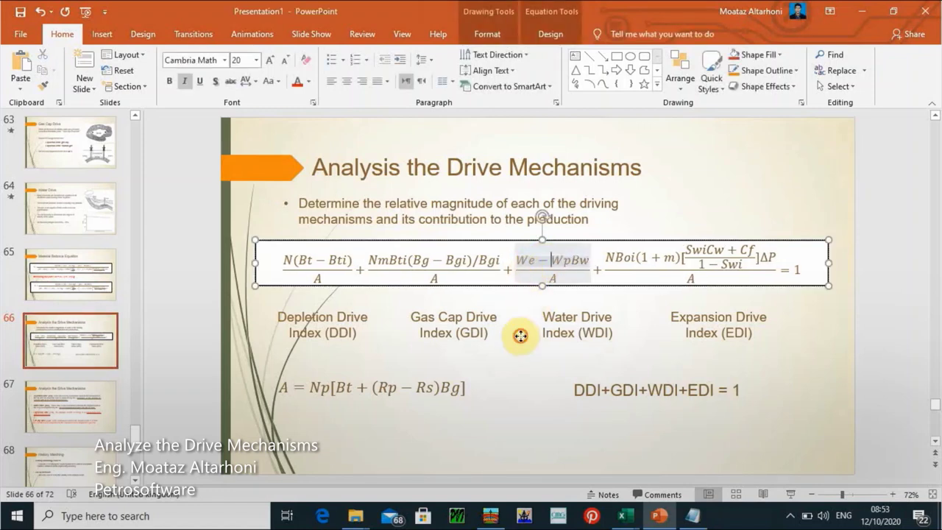
{"action": "left_click", "coordinate": [525, 332]}
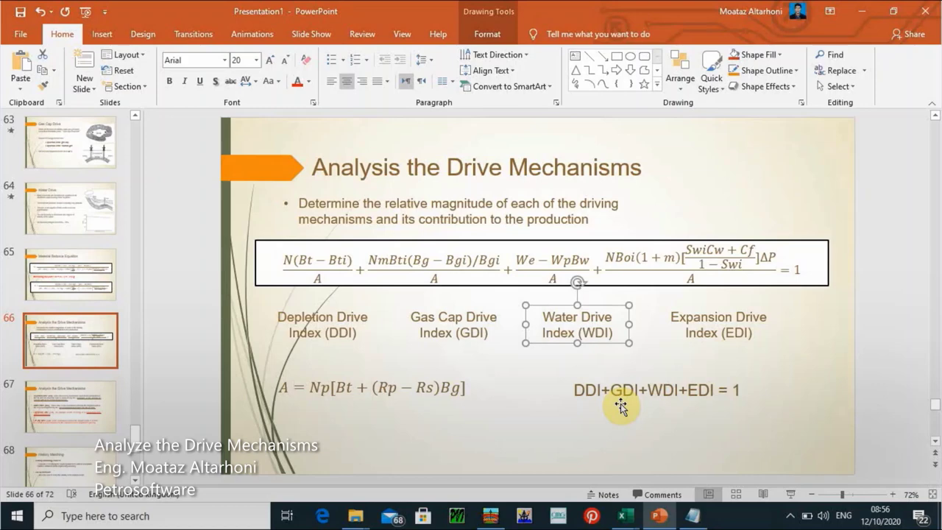
View slide 67's drive definitions, minimize PowerPoint and cancel MBAL's tank data without changes.
{"action": "left_click", "coordinate": [89, 395]}
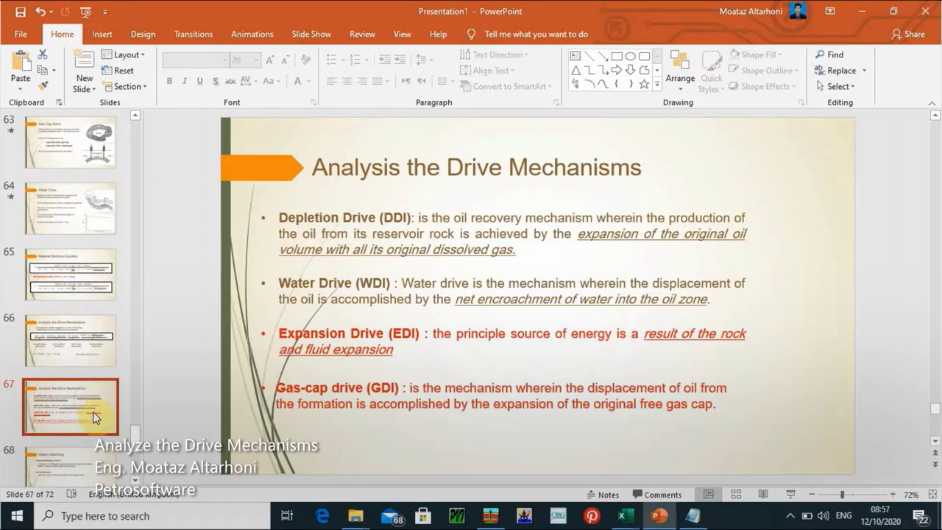
{"action": "left_click", "coordinate": [859, 10]}
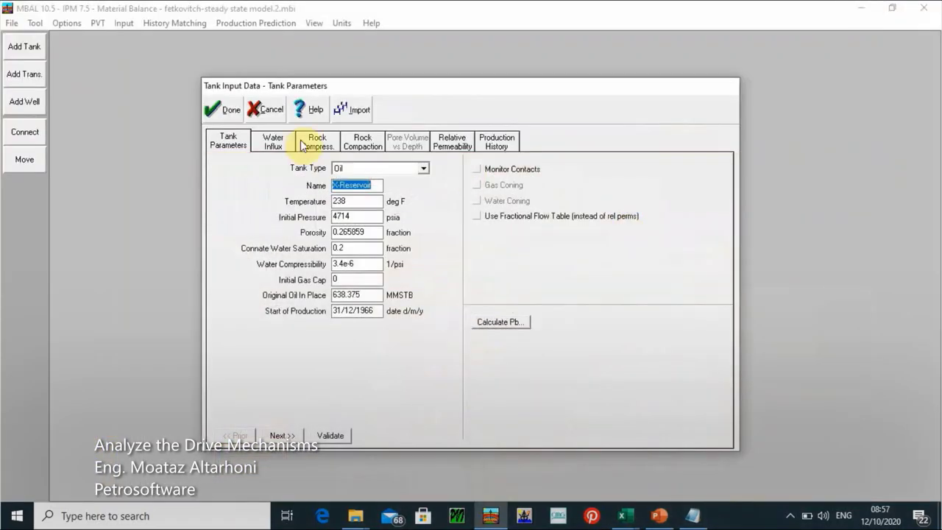
{"action": "left_click", "coordinate": [265, 109]}
{"action": "mouse_move", "coordinate": [627, 517]}
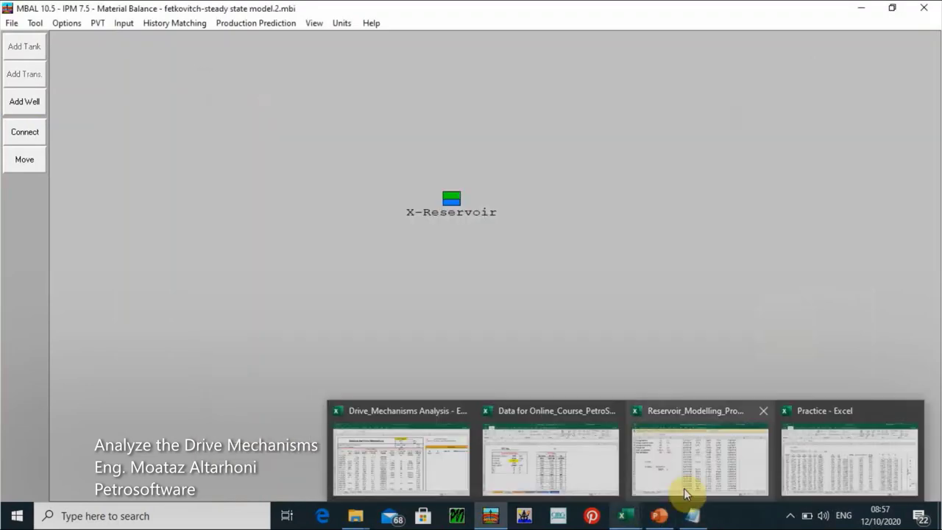
{"action": "mouse_move", "coordinate": [403, 485]}
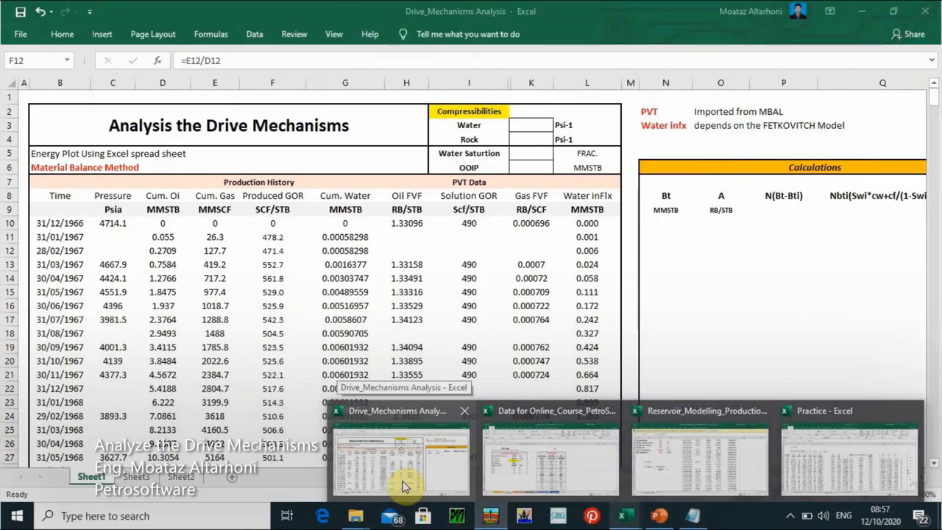
{"action": "left_click", "coordinate": [403, 486]}
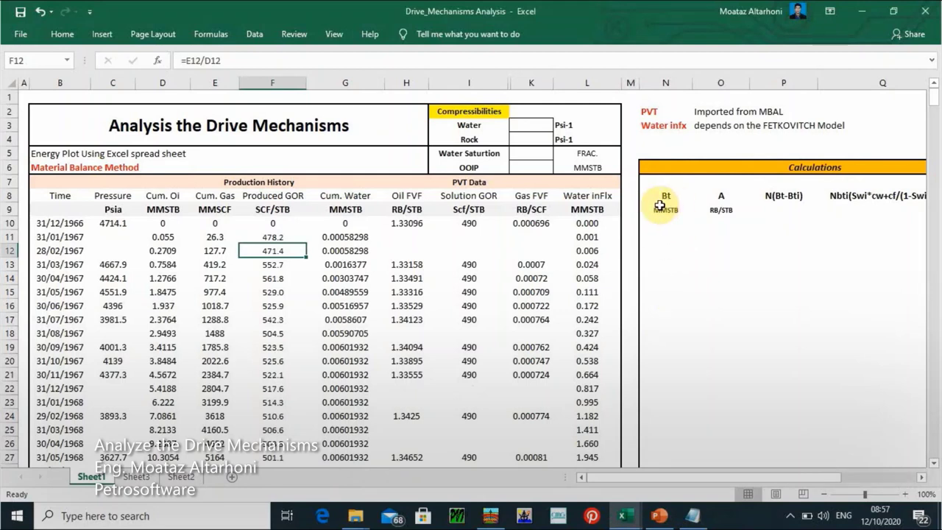
{"action": "left_click", "coordinate": [663, 223]}
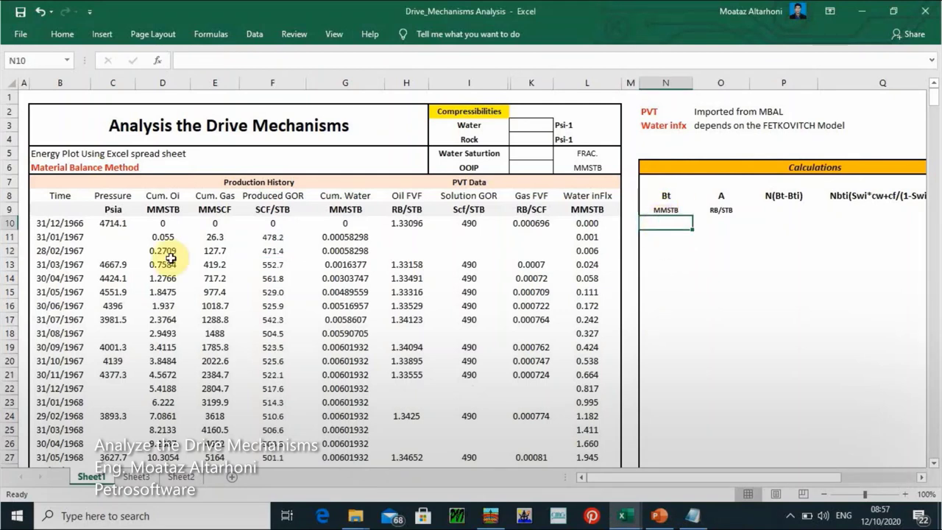
Copy the 'Introducing (two phase Bt)' line from slide 65, then return to the Drive_Mechanisms Analysis workbook.
{"action": "left_click", "coordinate": [658, 515]}
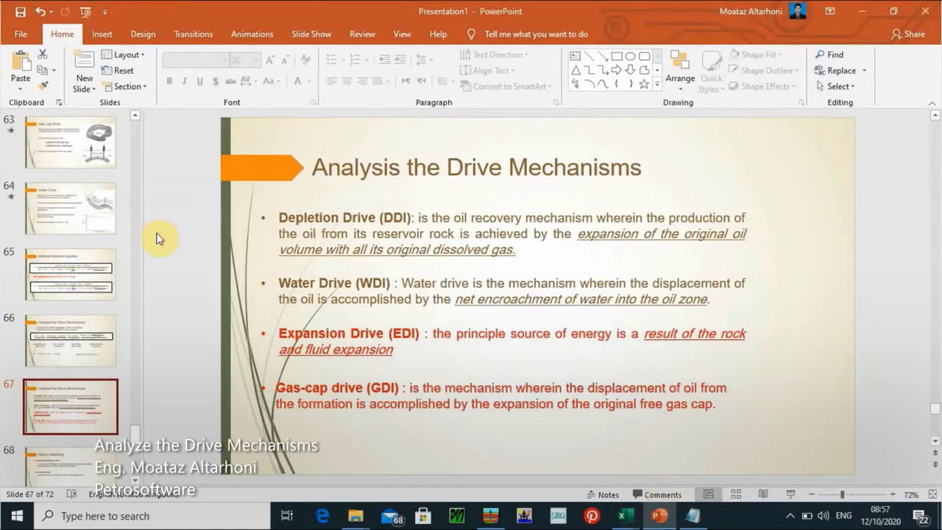
{"action": "left_click", "coordinate": [74, 269]}
{"action": "left_click", "coordinate": [456, 309]}
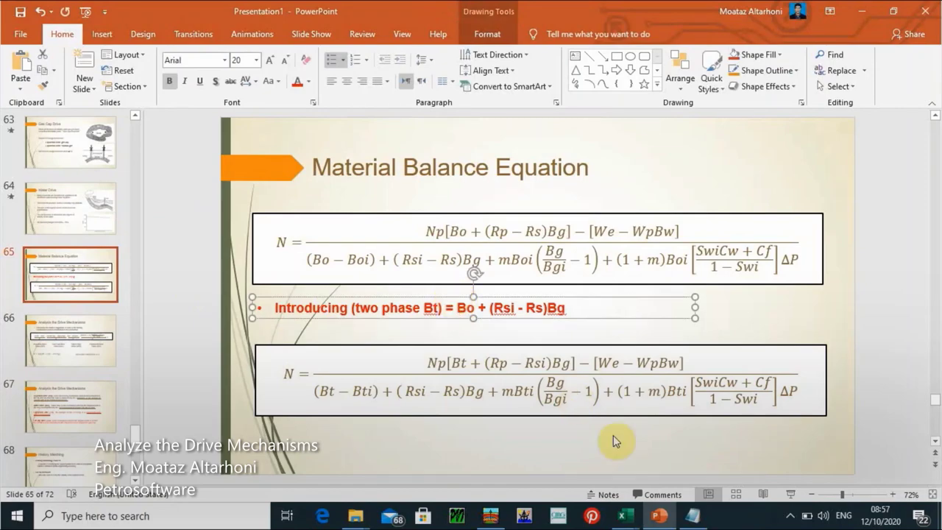
{"action": "mouse_move", "coordinate": [625, 513]}
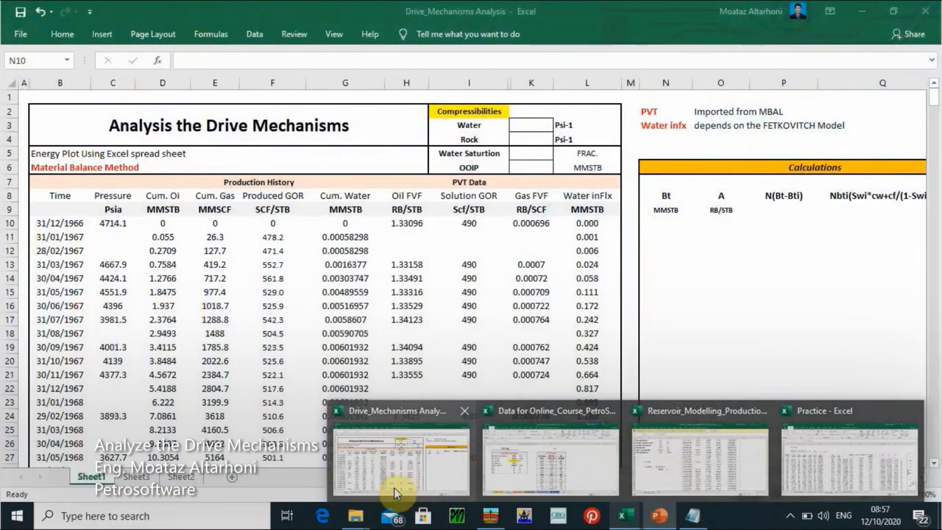
{"action": "left_click", "coordinate": [393, 486]}
Paste the note 'Introducing (two phase Bt) = Bo + (Rsi - Rs)Bg' near N5 above Calculations and shrink its font.
{"action": "left_click", "coordinate": [667, 151]}
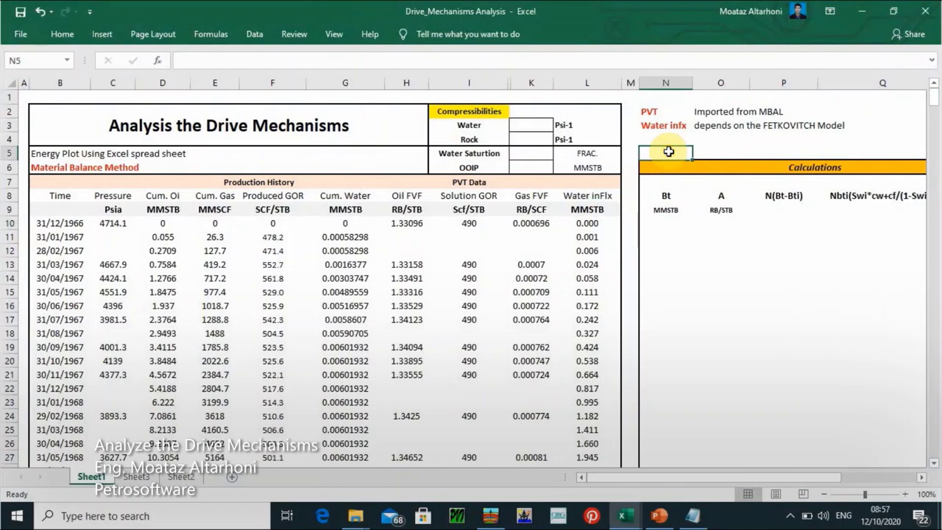
{"action": "key", "text": "ctrl+v"}
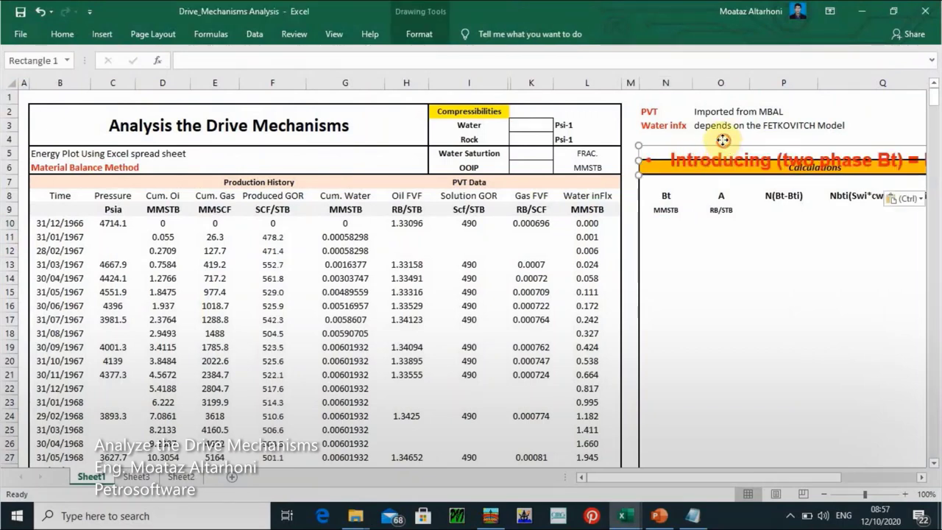
{"action": "left_click_drag", "start_coordinate": [720, 143], "coordinate": [706, 135]}
{"action": "left_click", "coordinate": [61, 34]}
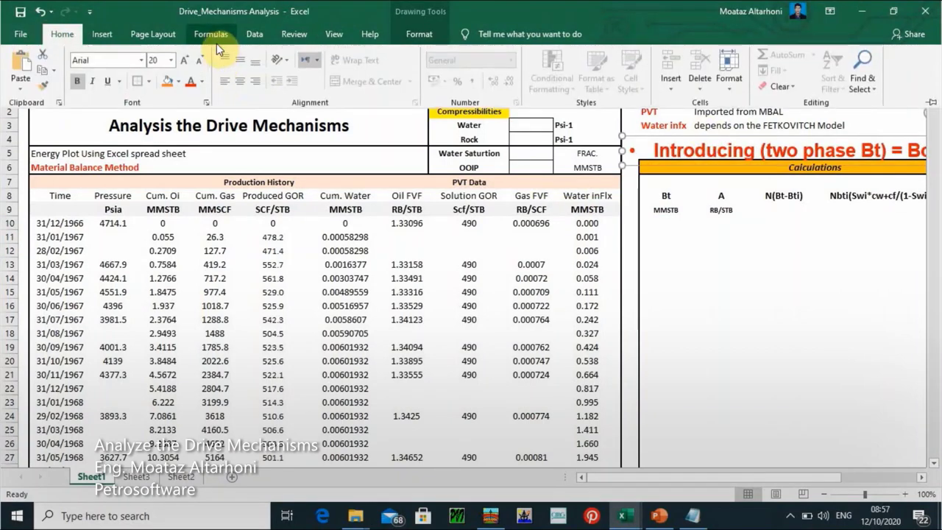
{"action": "left_click", "coordinate": [200, 61]}
{"action": "left_click", "coordinate": [200, 61]}
{"action": "left_click", "coordinate": [200, 61]}
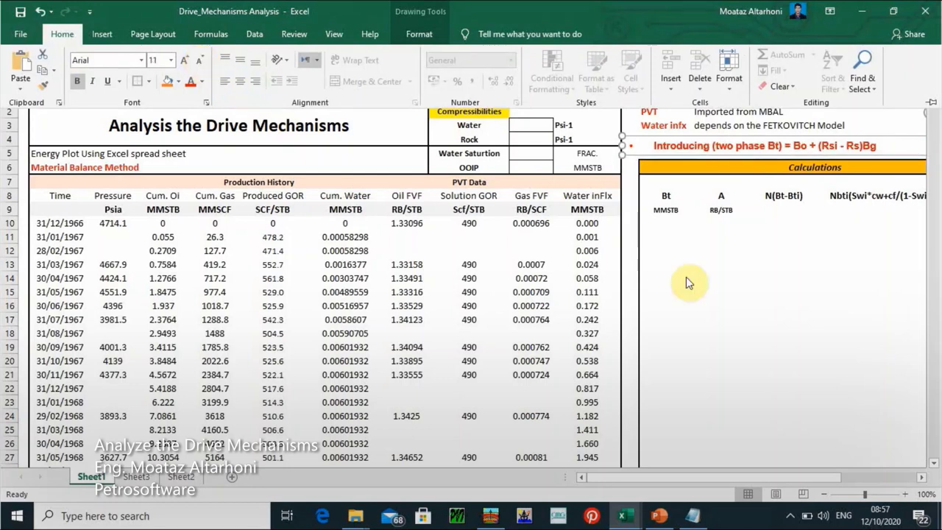
{"action": "left_click", "coordinate": [757, 298]}
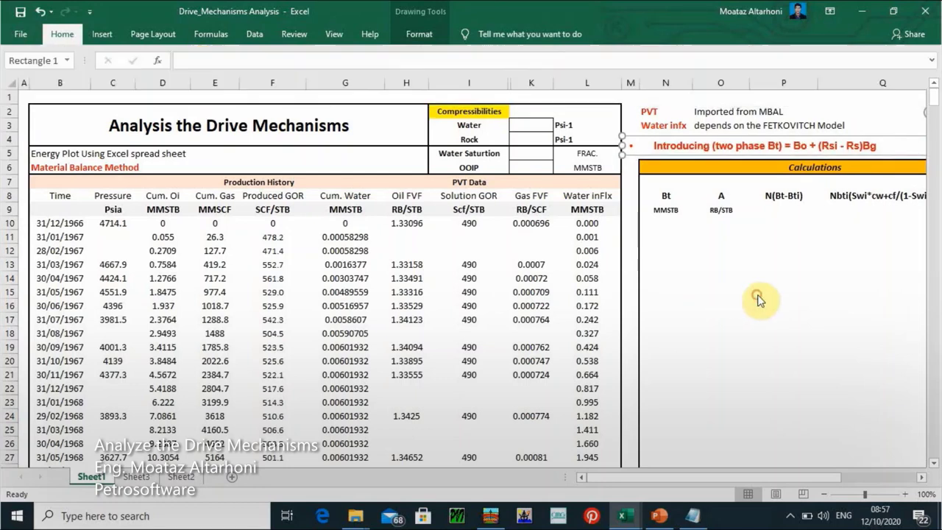
{"action": "left_click", "coordinate": [520, 127]}
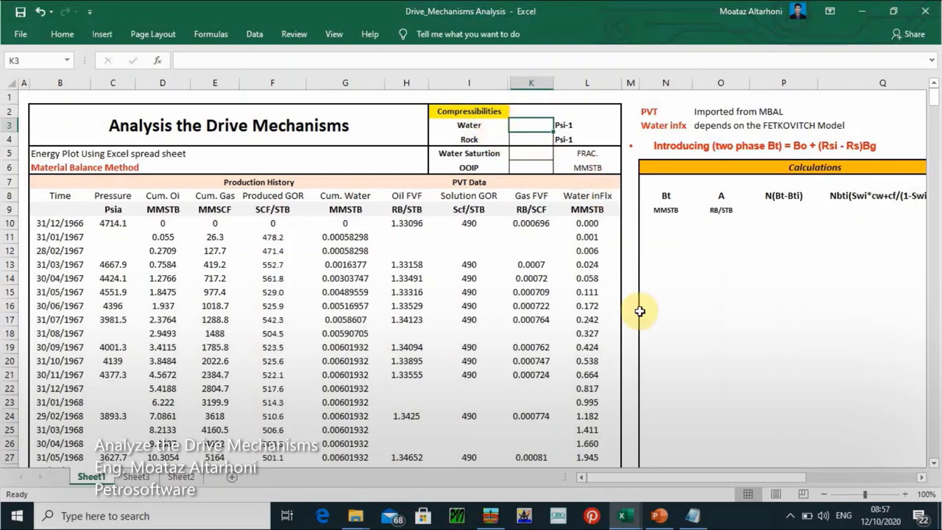
Minimize PowerPoint and open the course data workbook's Reservoir Data sheet showing cw 3.40E-06 and cf 3.50E-06 Psi-1.
{"action": "mouse_move", "coordinate": [657, 520]}
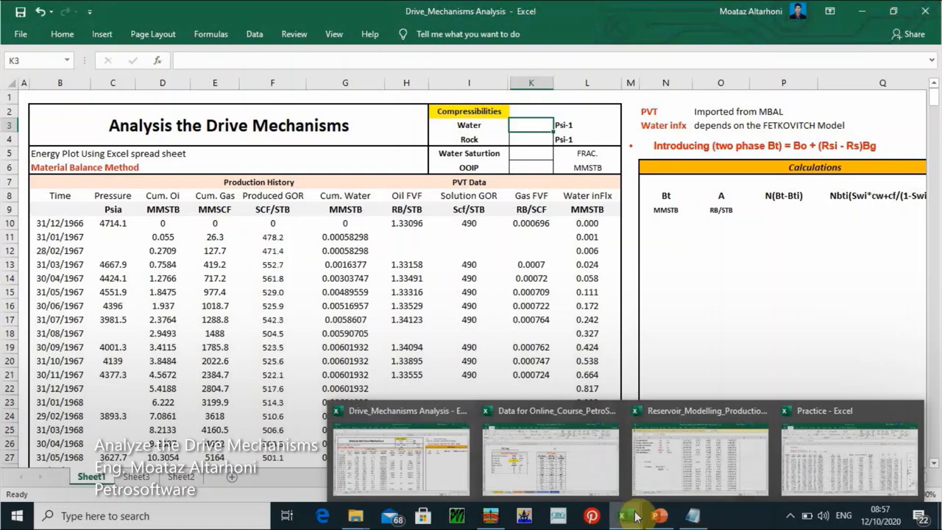
{"action": "left_click", "coordinate": [650, 518]}
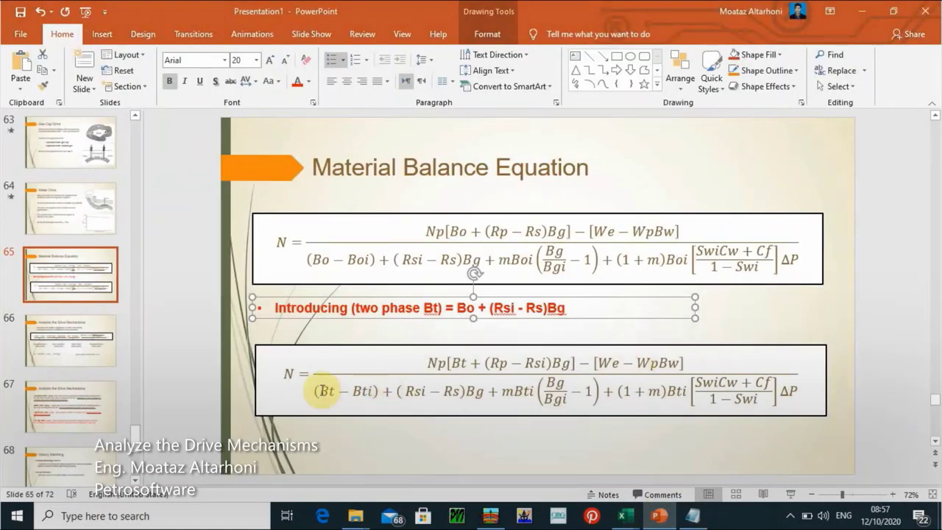
{"action": "left_click", "coordinate": [860, 11]}
{"action": "mouse_move", "coordinate": [624, 515]}
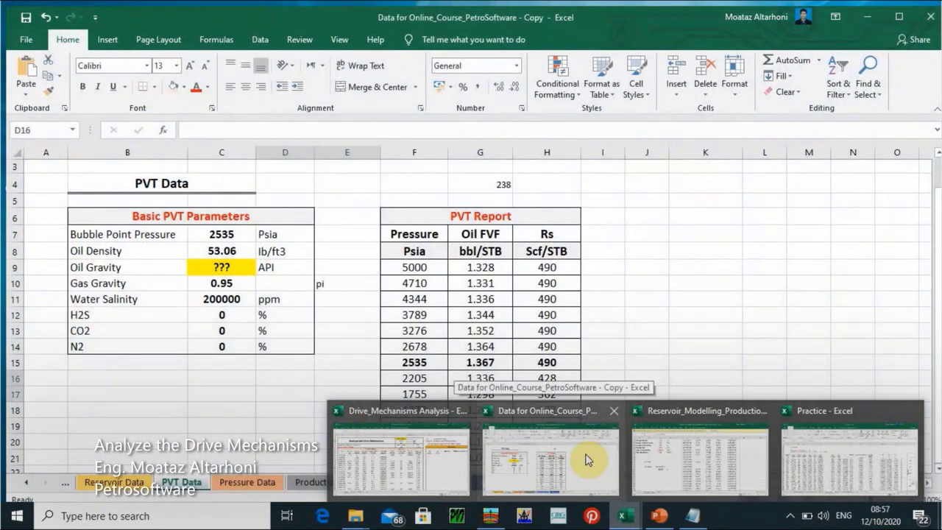
{"action": "left_click", "coordinate": [587, 460]}
{"action": "left_click", "coordinate": [103, 477]}
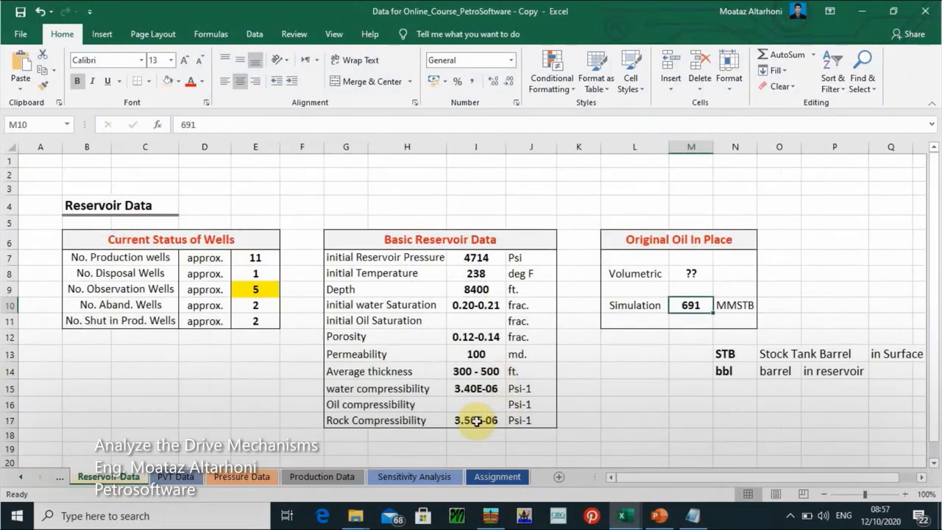
{"action": "mouse_move", "coordinate": [659, 516]}
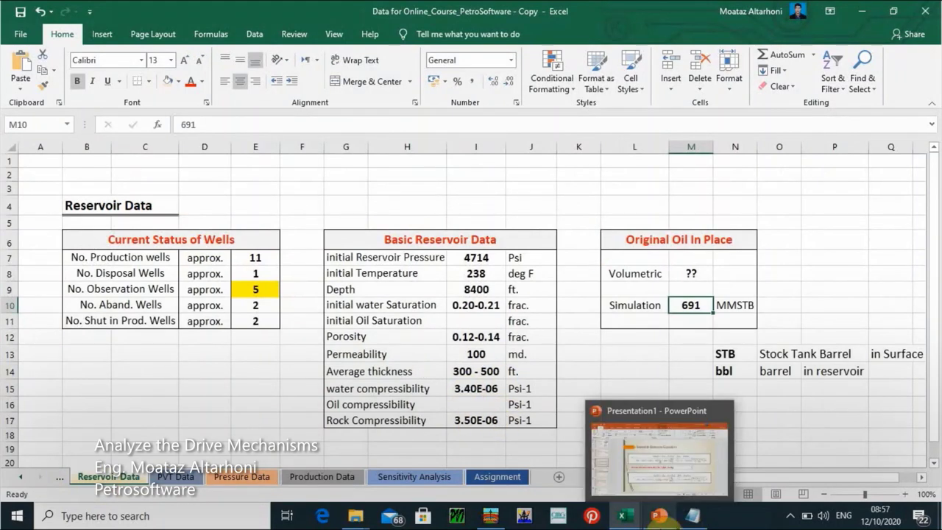
{"action": "mouse_move", "coordinate": [622, 517]}
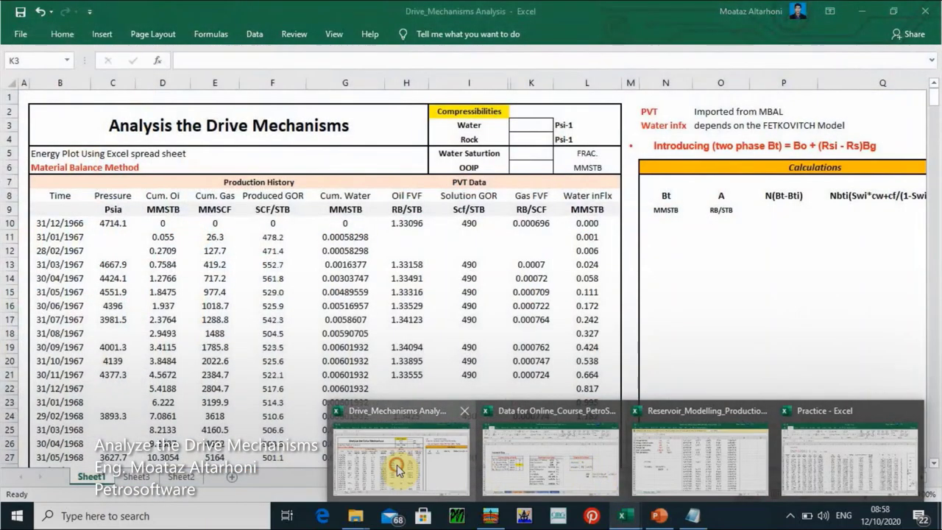
In Drive_Mechanisms Analysis, enter water compressibility 3.4e-6 in K3 and rock compressibility 3.5e-6 in K4.
{"action": "left_click", "coordinate": [396, 465]}
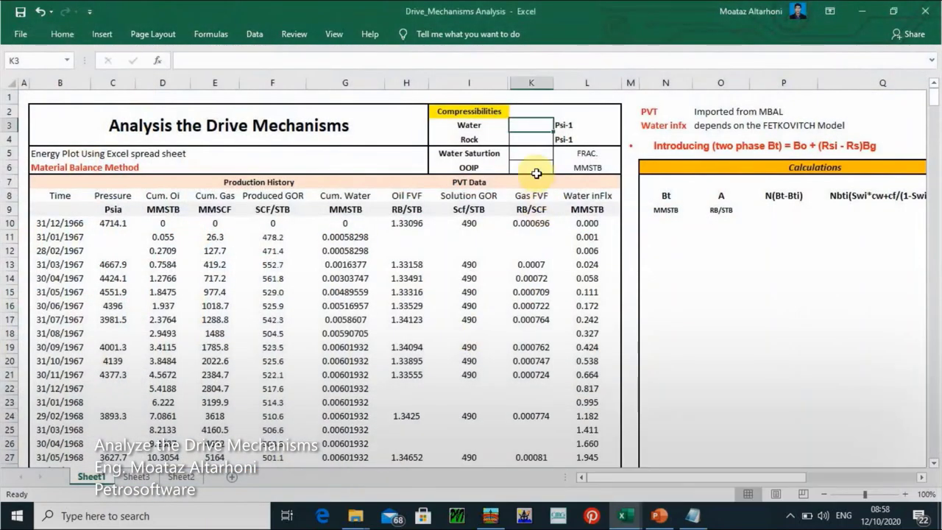
{"action": "type", "text": "3.4e"}
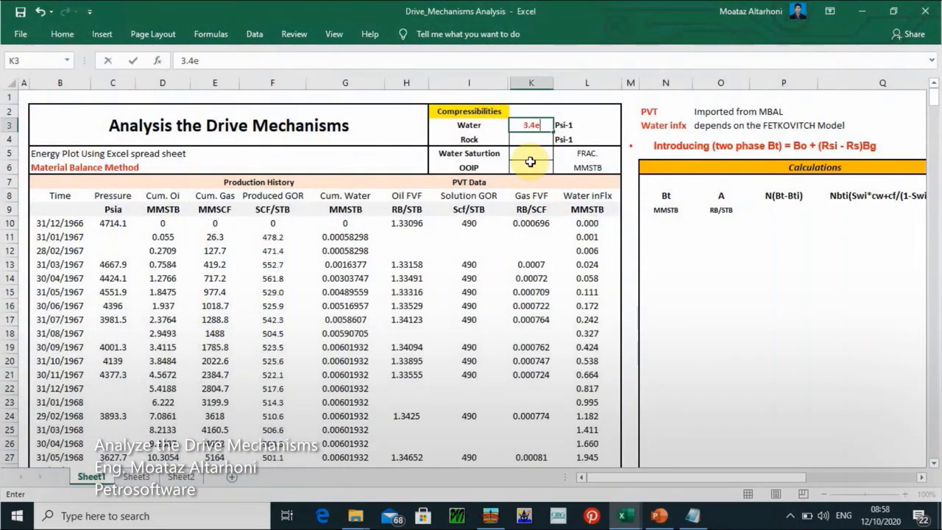
{"action": "type", "text": "-6"}
{"action": "key", "text": "Return"}
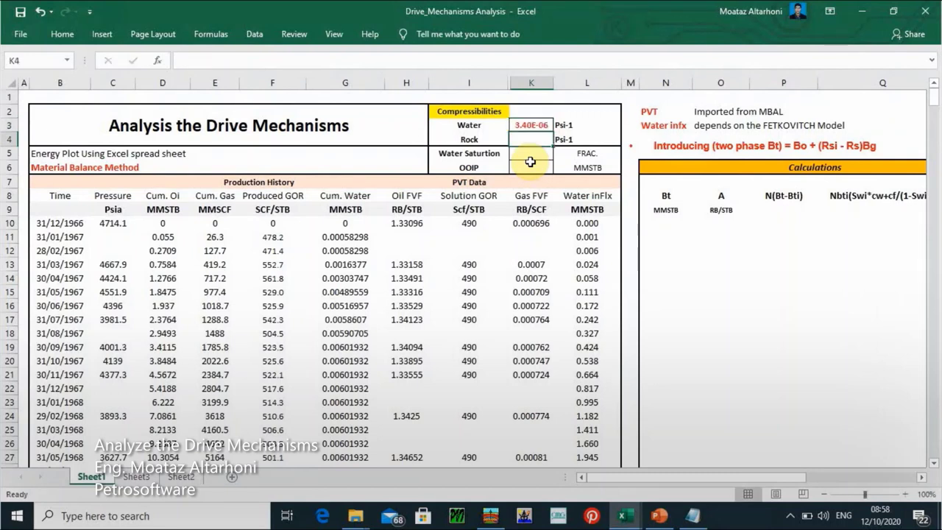
{"action": "type", "text": "3.5e-"}
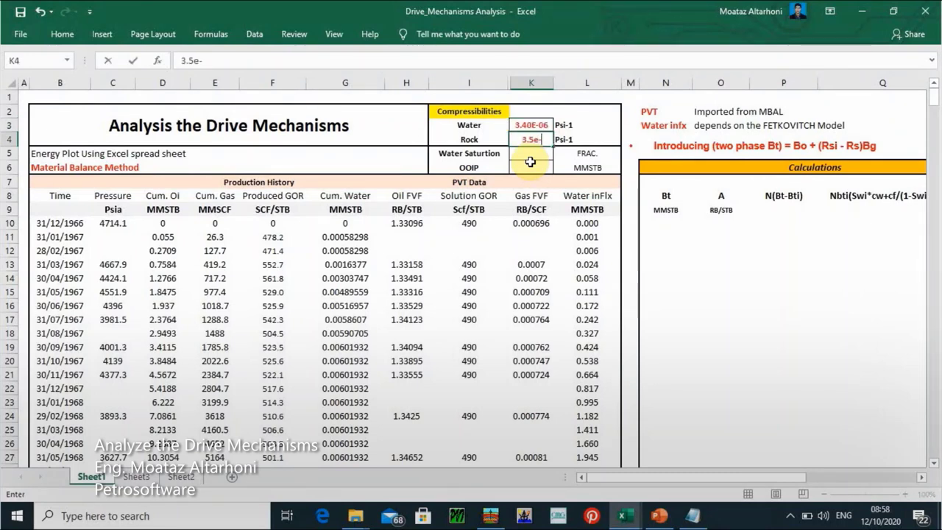
{"action": "type", "text": "6"}
{"action": "key", "text": "ctrl+Return"}
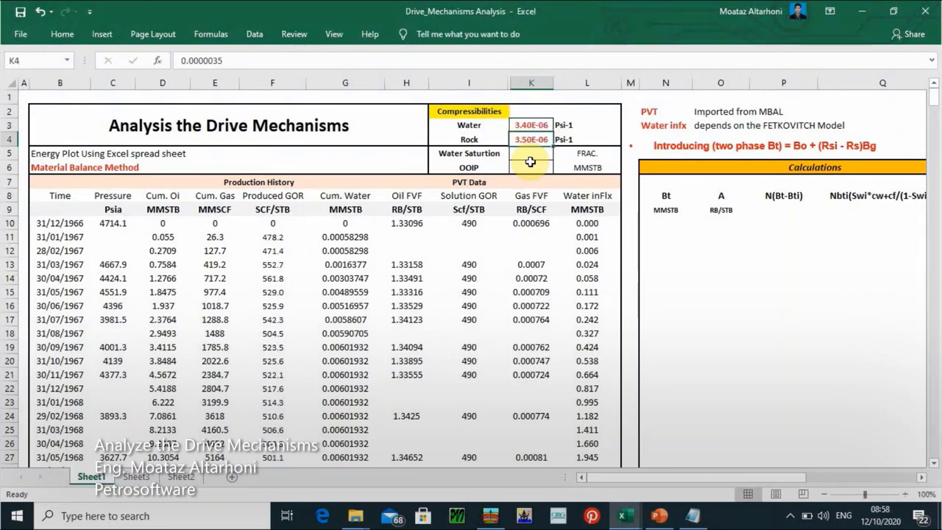
Enter water saturation 0.2 in K5 and OOIP 690 MMSTB in K6.
{"action": "left_click", "coordinate": [530, 161]}
{"action": "mouse_move", "coordinate": [622, 515]}
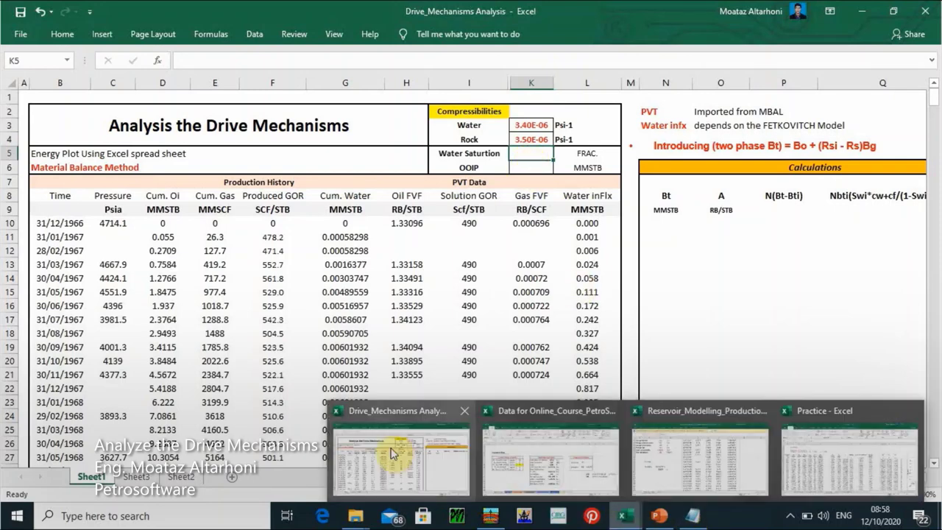
{"action": "mouse_move", "coordinate": [522, 452]}
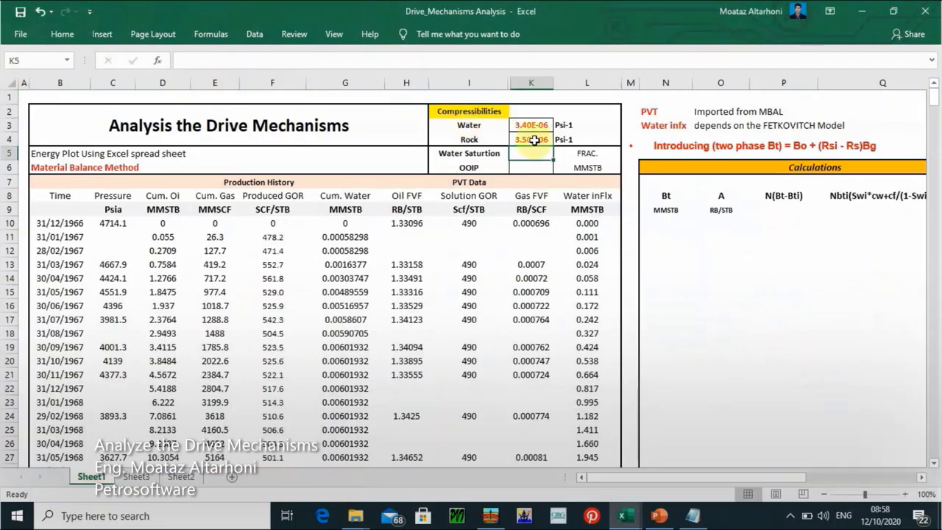
{"action": "type", "text": "0.2"}
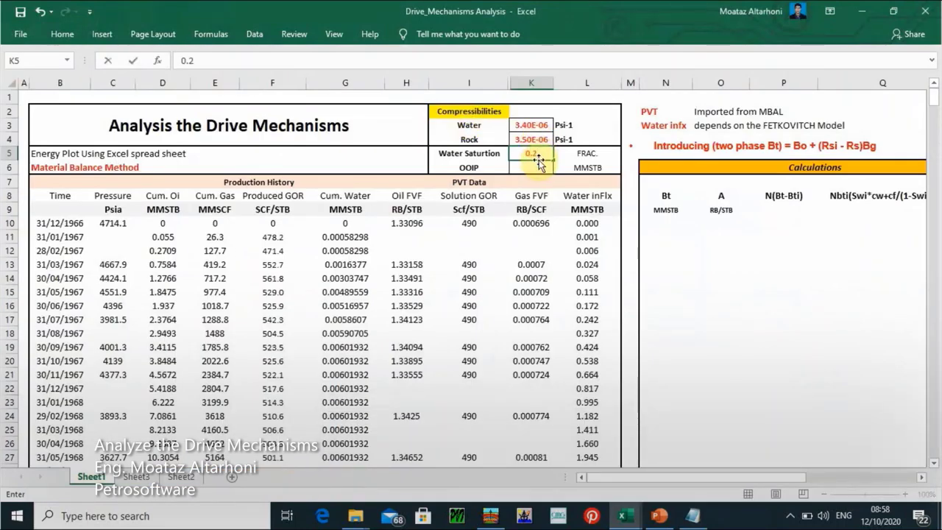
{"action": "left_click", "coordinate": [531, 168]}
{"action": "type", "text": "690"}
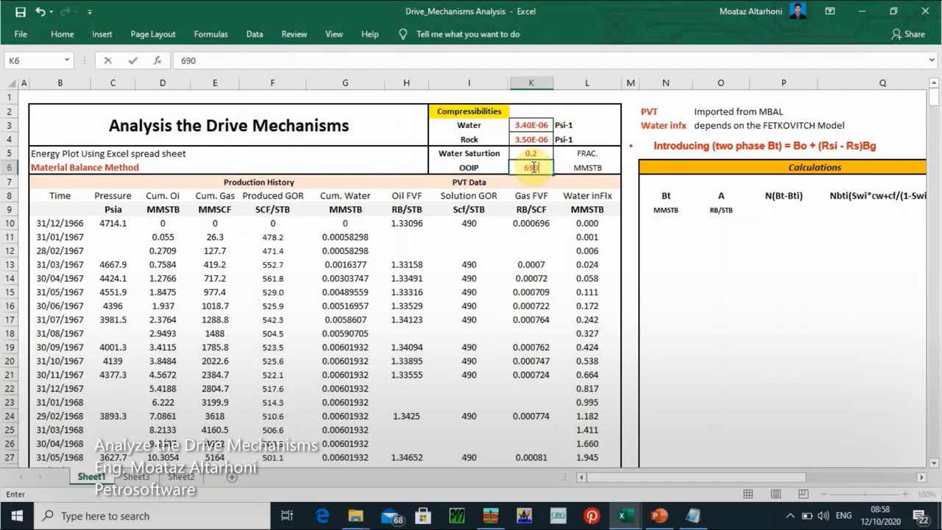
{"action": "left_click", "coordinate": [685, 221]}
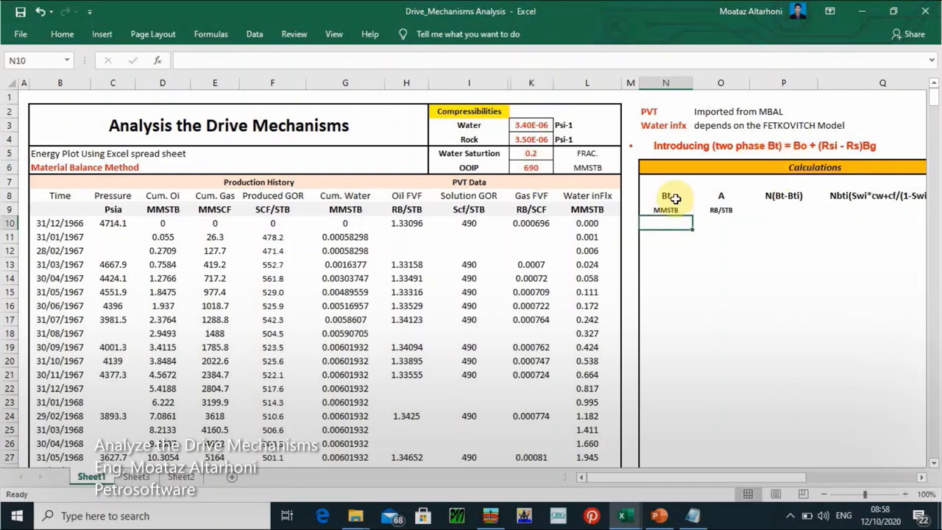
Enter the two-phase Bt formula =H10+($I$10-I10)*K10 in N10, giving 1.33096.
{"action": "type", "text": "="}
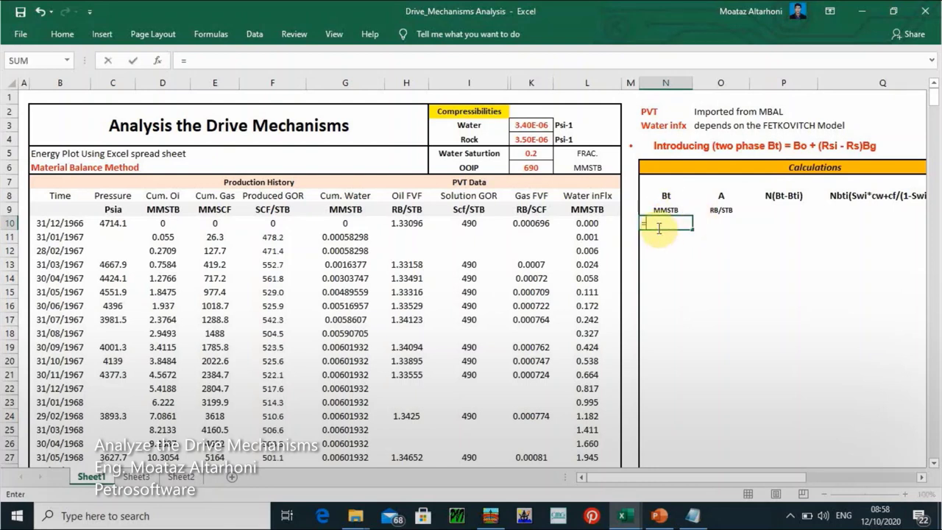
{"action": "left_click", "coordinate": [401, 225]}
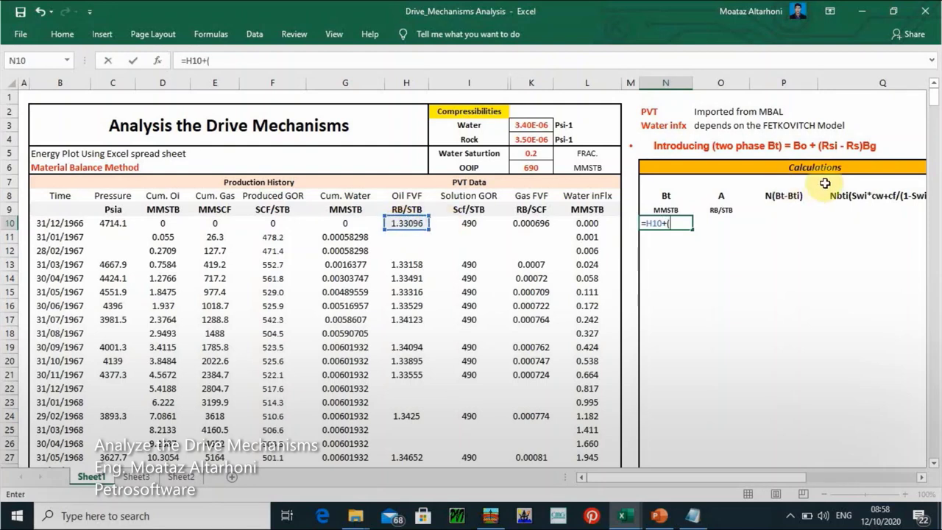
{"action": "left_click", "coordinate": [468, 223]}
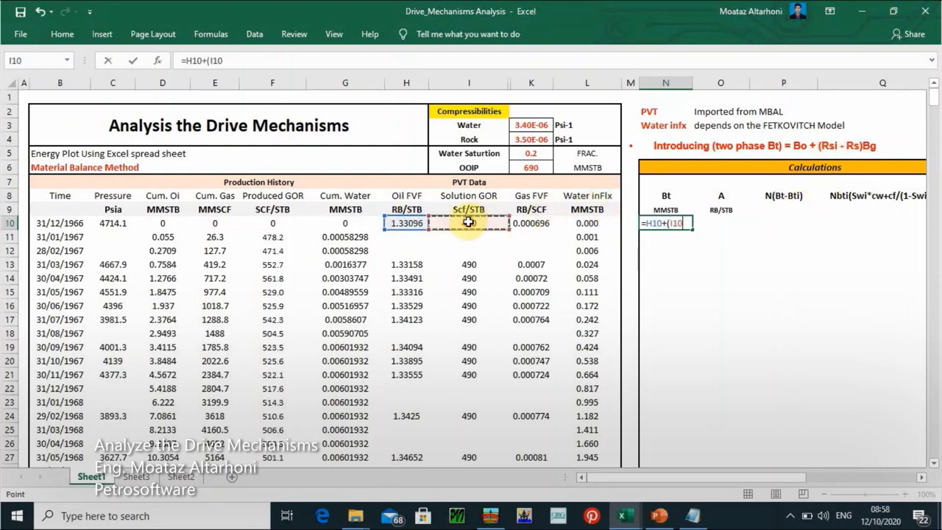
{"action": "left_click", "coordinate": [668, 222]}
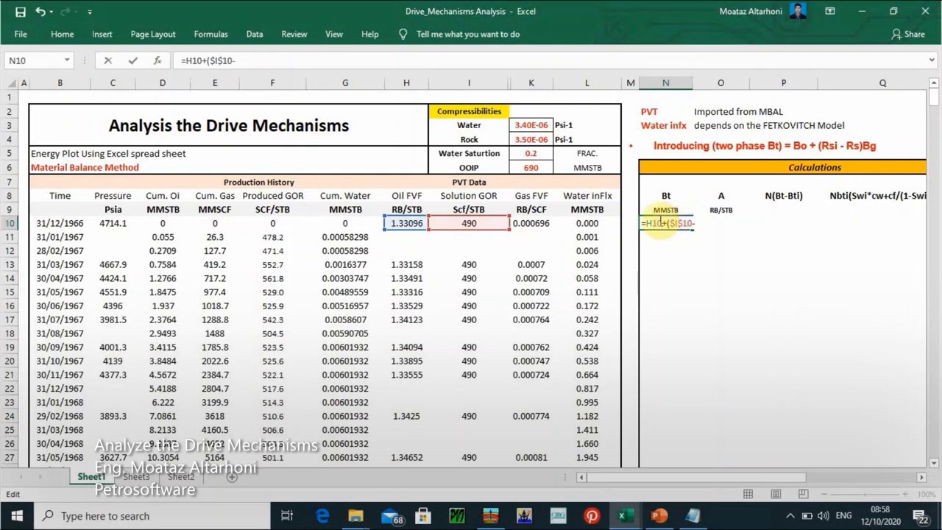
{"action": "left_click", "coordinate": [485, 222]}
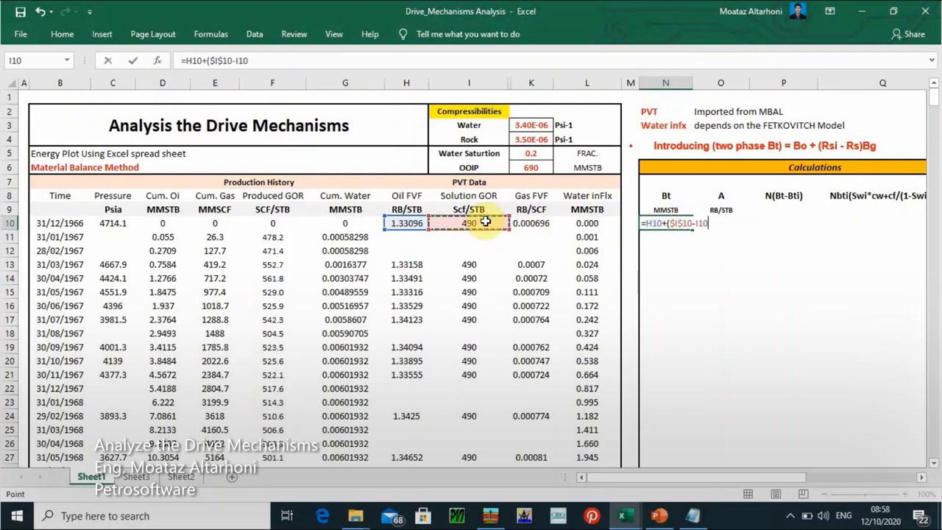
{"action": "type", "text": ")*"}
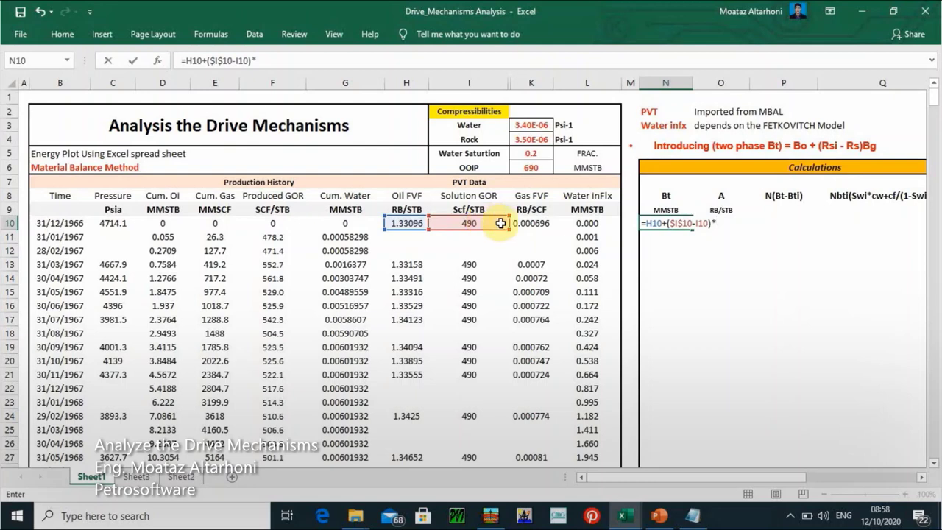
{"action": "left_click", "coordinate": [527, 224]}
{"action": "key", "text": "Return"}
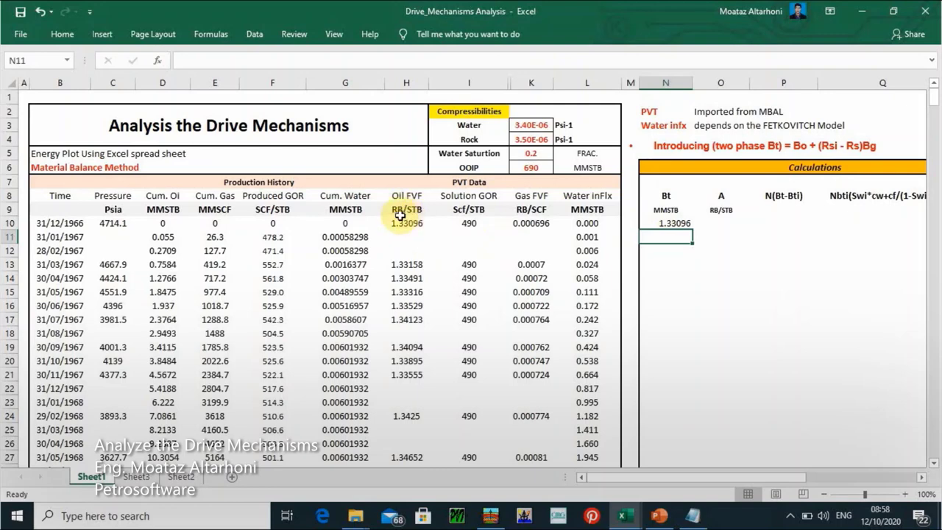
Centre the 1.33096 Bt value in cell N10.
{"action": "left_click", "coordinate": [670, 223]}
{"action": "left_click", "coordinate": [65, 36]}
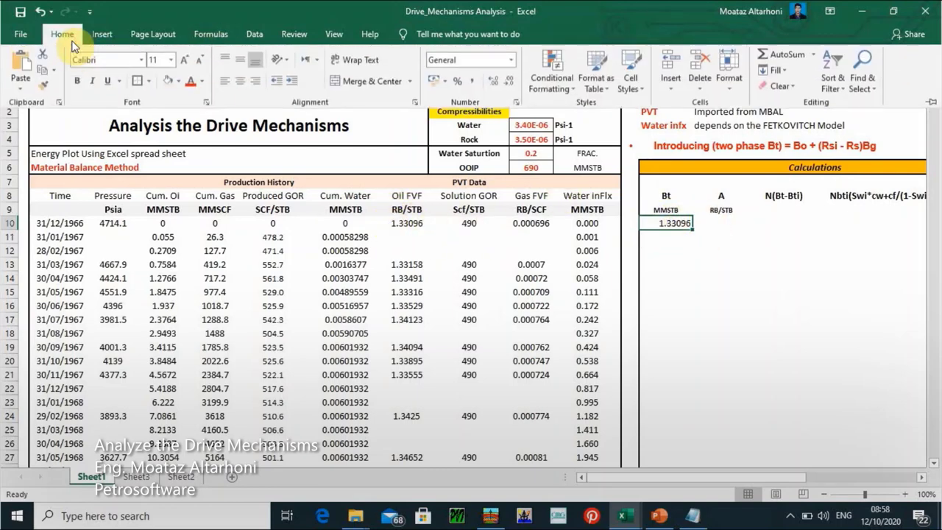
{"action": "left_click", "coordinate": [239, 81]}
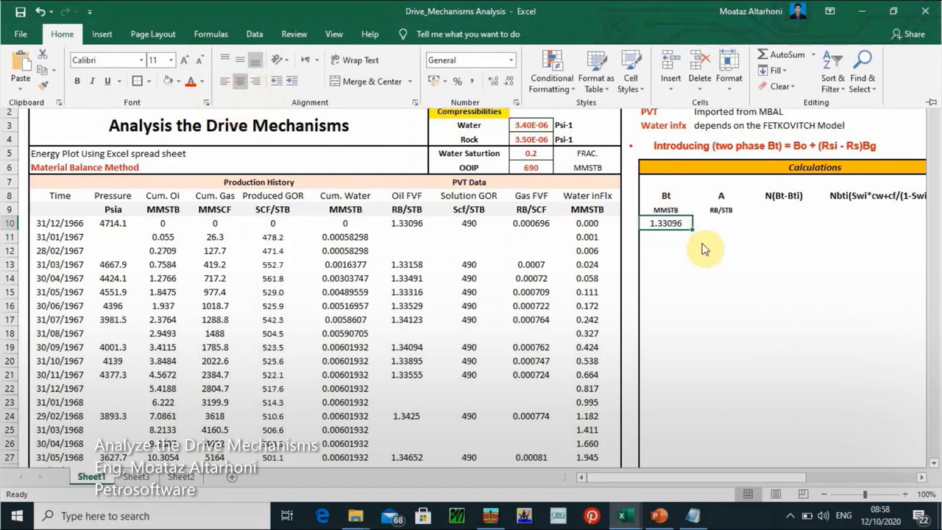
{"action": "left_click", "coordinate": [668, 250]}
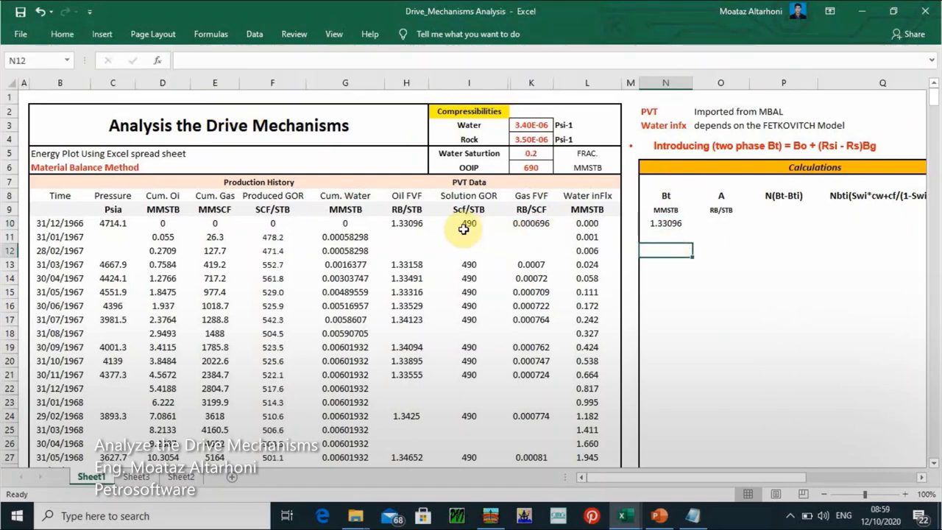
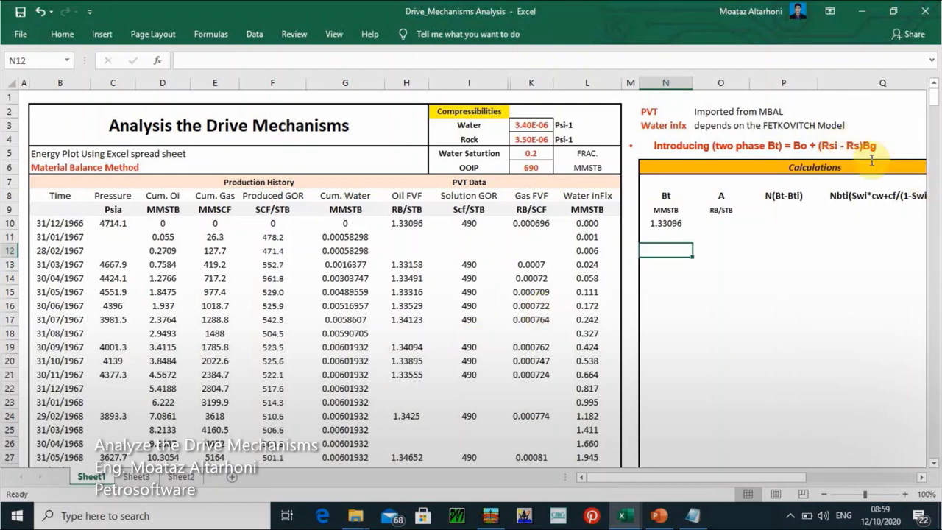
Copy the Bt formula =H10+($I$10-I10)*K10 from N10 down column N to row 538.
{"action": "left_click", "coordinate": [705, 223]}
{"action": "left_click", "coordinate": [671, 223]}
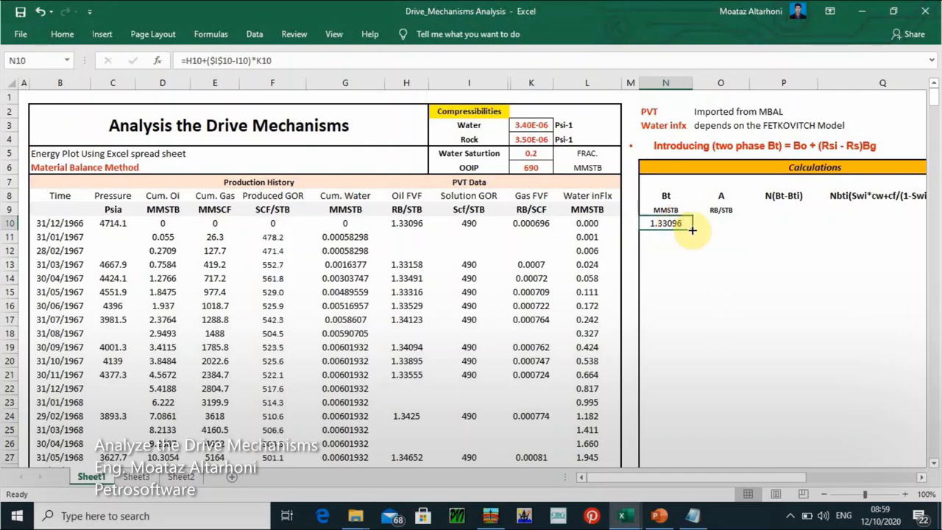
{"action": "left_click_drag", "start_coordinate": [692, 230], "coordinate": [672, 429]}
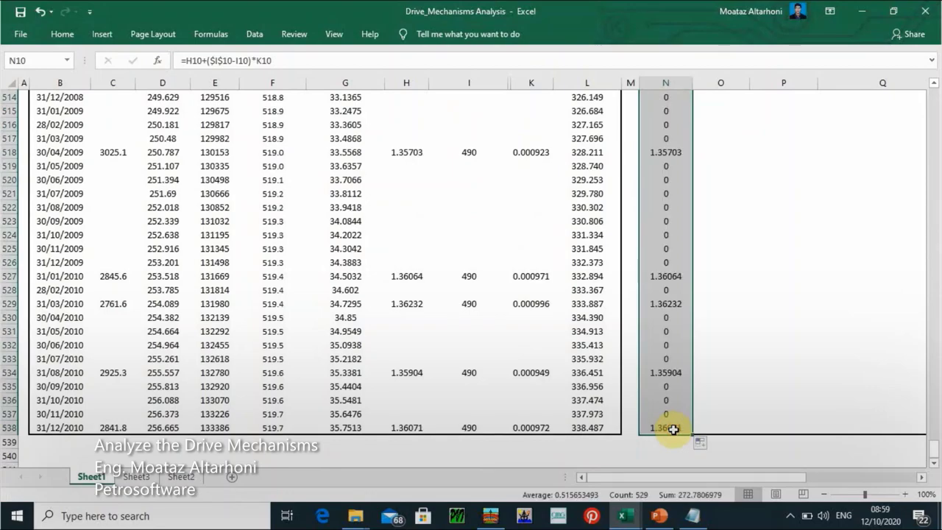
{"action": "left_click", "coordinate": [934, 387]}
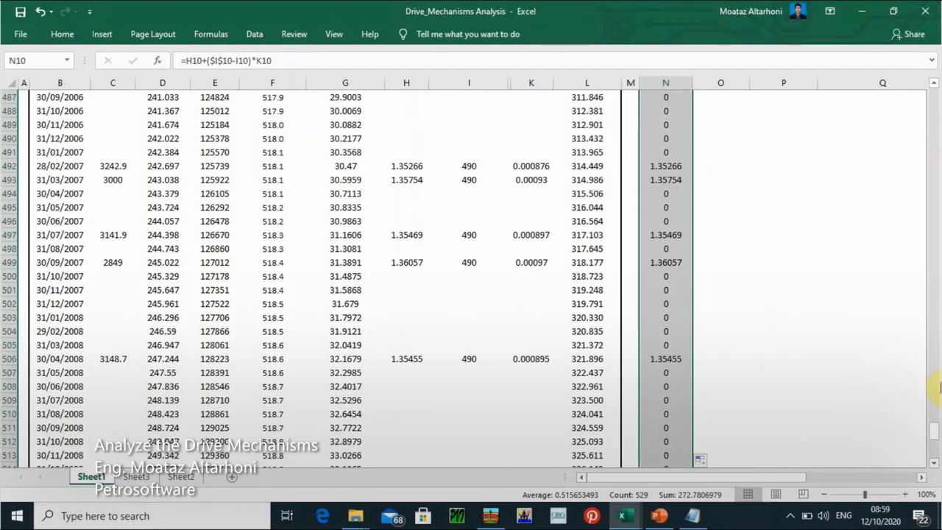
{"action": "left_click_drag", "start_coordinate": [934, 446], "coordinate": [932, 97]}
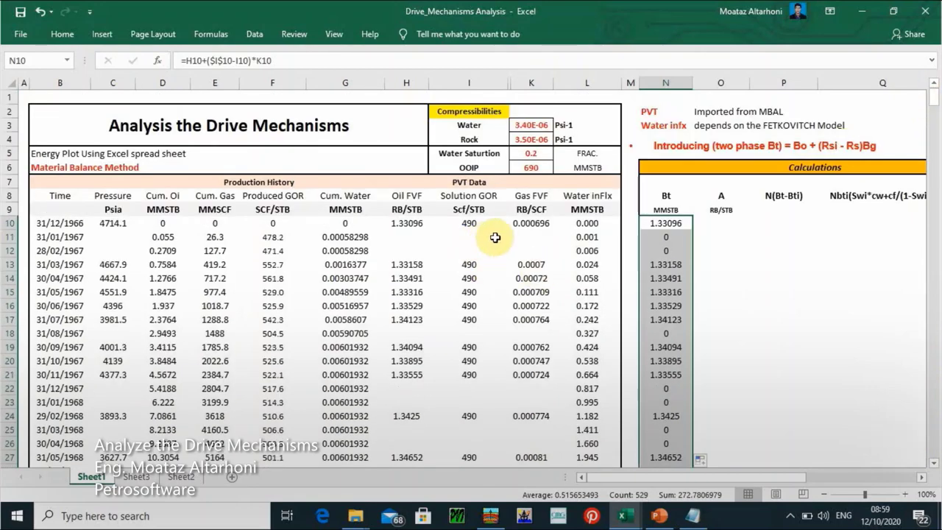
Check the zero Bt values in N11:N12, then bring up the PowerPoint theory slides.
{"action": "left_click_drag", "start_coordinate": [679, 236], "coordinate": [679, 250]}
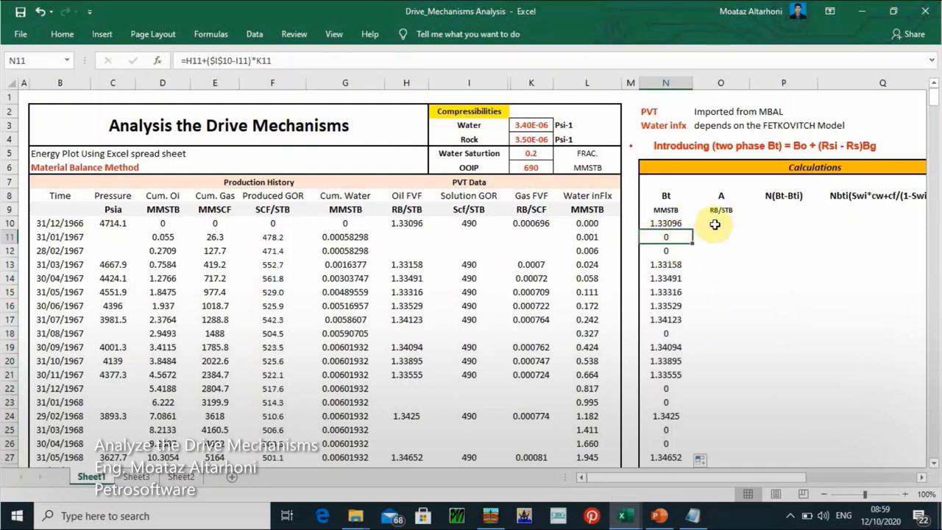
{"action": "left_click", "coordinate": [712, 222]}
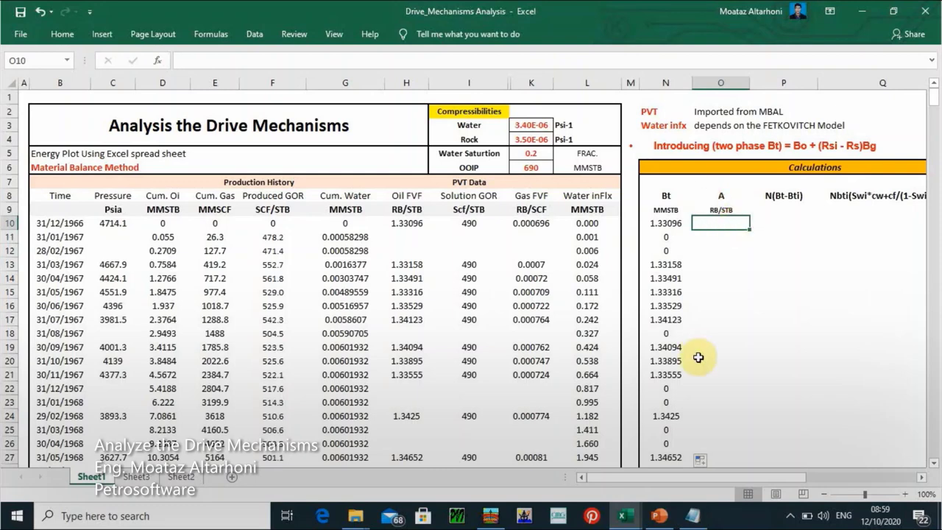
{"action": "mouse_move", "coordinate": [671, 520]}
{"action": "left_click", "coordinate": [662, 472]}
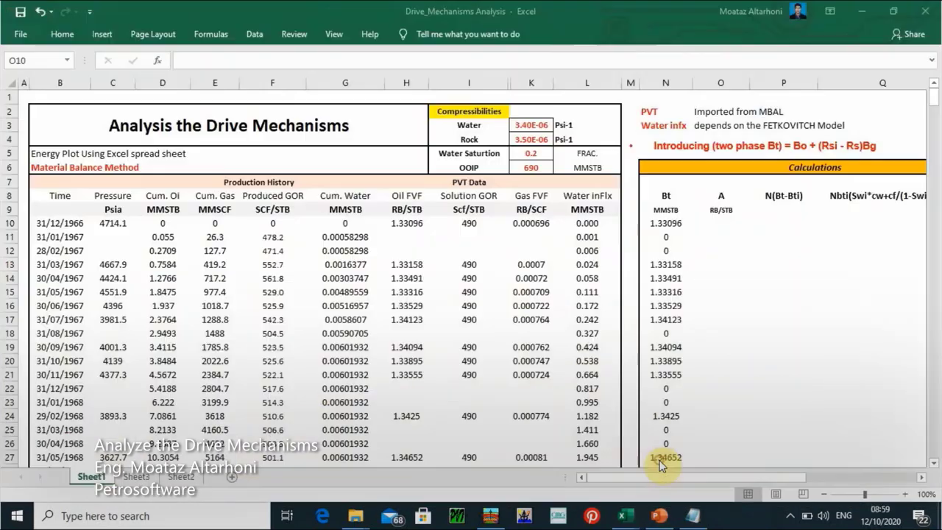
On drive-mechanism slide 66, select and copy the A = Np[Bt + (Rp − Rs)Bg] equation.
{"action": "left_click", "coordinate": [100, 393]}
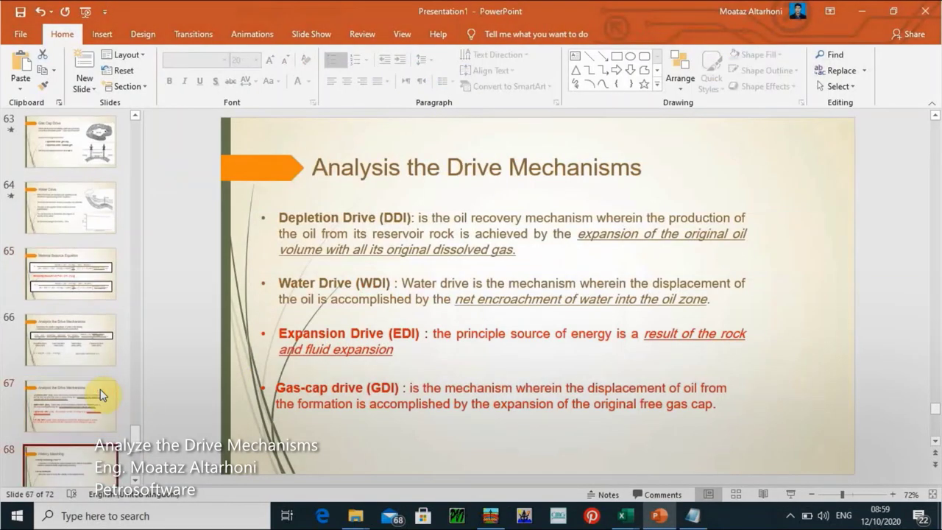
{"action": "key", "text": "Down"}
{"action": "key", "text": "Up"}
{"action": "key", "text": "Up"}
{"action": "key", "text": "Up"}
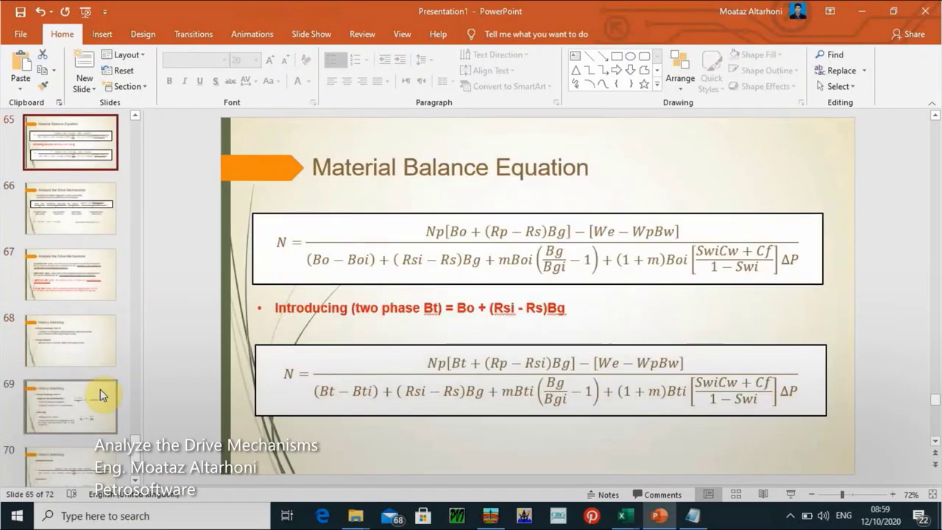
{"action": "key", "text": "Down"}
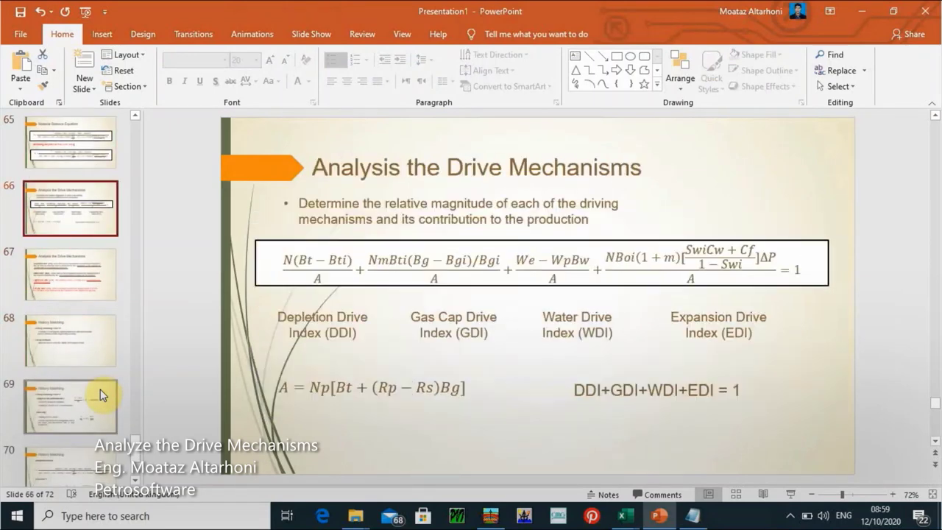
{"action": "left_click", "coordinate": [417, 383]}
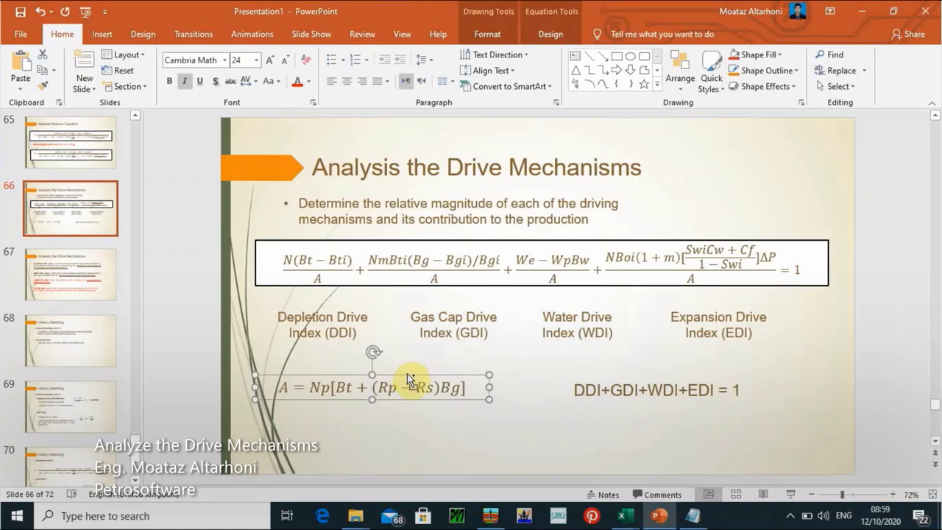
{"action": "mouse_move", "coordinate": [624, 519]}
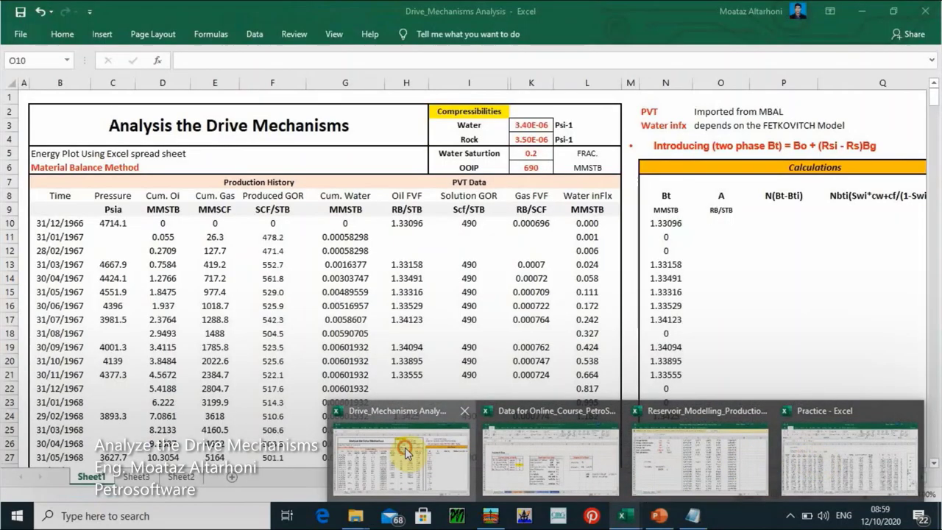
Paste the A equation into the Drive_Mechanisms Analysis sheet.
{"action": "left_click", "coordinate": [404, 447]}
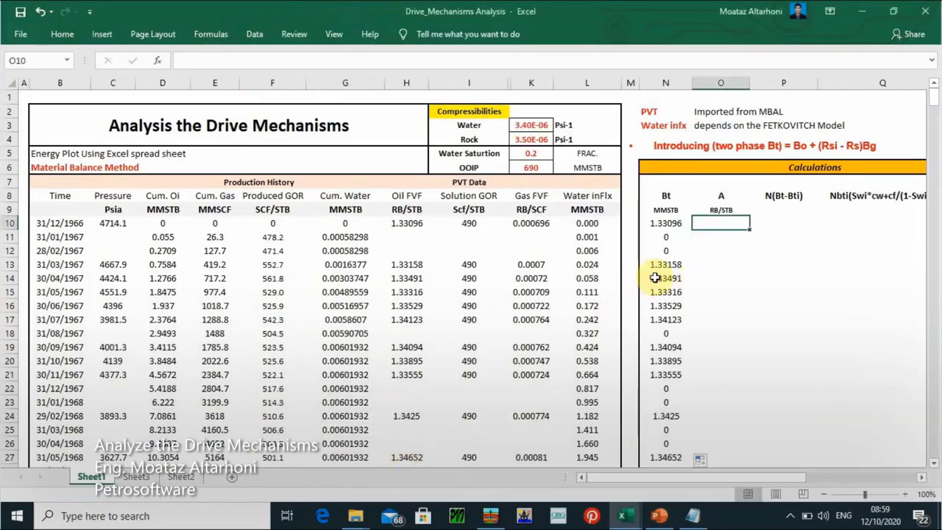
{"action": "left_click", "coordinate": [430, 239]}
{"action": "key", "text": "ctrl+v"}
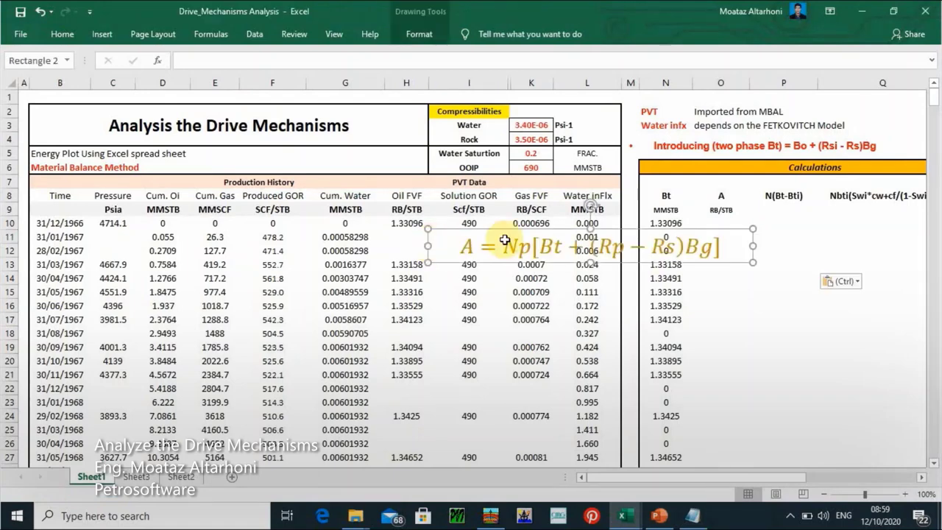
{"action": "left_click", "coordinate": [37, 35]}
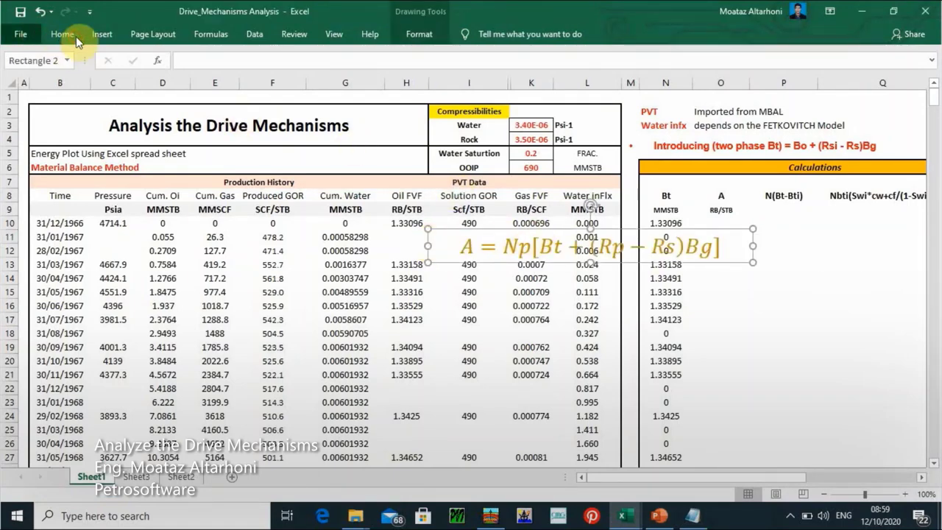
{"action": "left_click", "coordinate": [21, 39]}
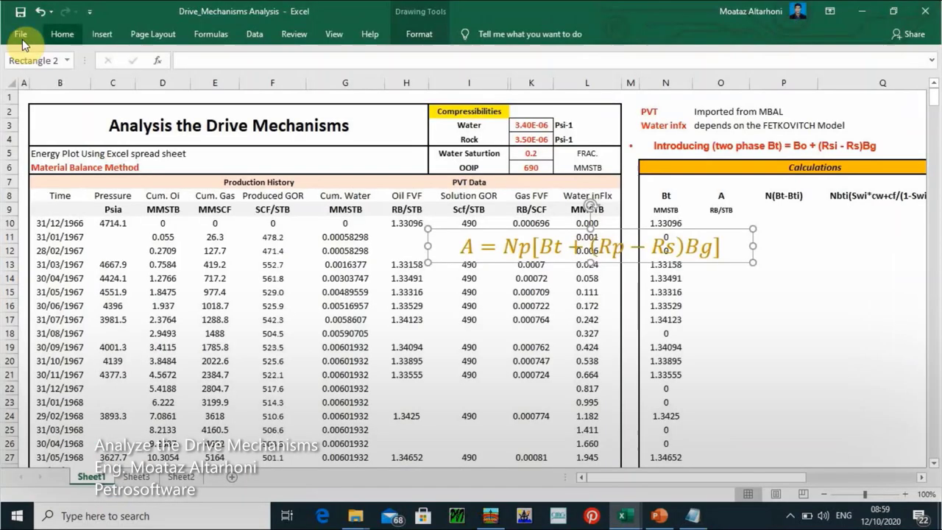
Shrink the equation's font twice and move it up beside the PVT notes.
{"action": "left_click", "coordinate": [72, 35]}
{"action": "left_click", "coordinate": [201, 61]}
{"action": "left_click", "coordinate": [202, 61]}
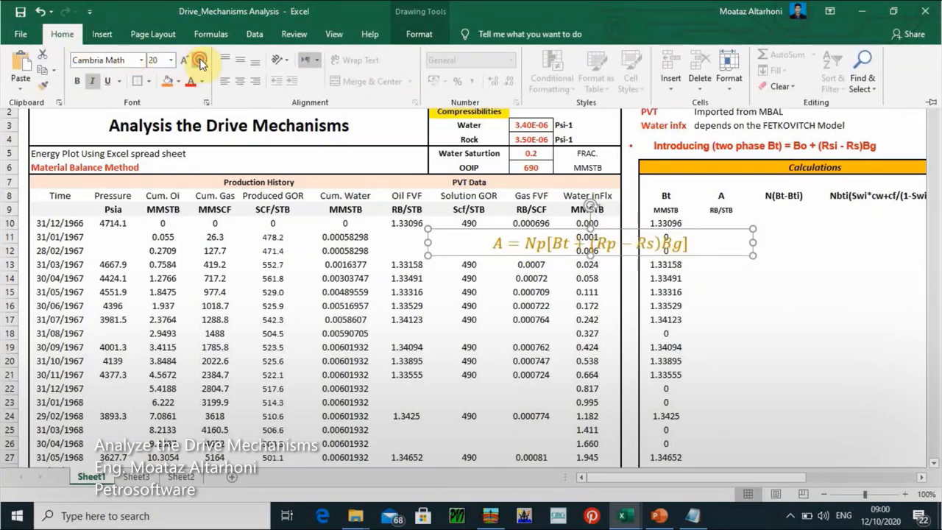
{"action": "left_click", "coordinate": [201, 61]}
{"action": "left_click", "coordinate": [201, 61]}
{"action": "left_click", "coordinate": [493, 231]}
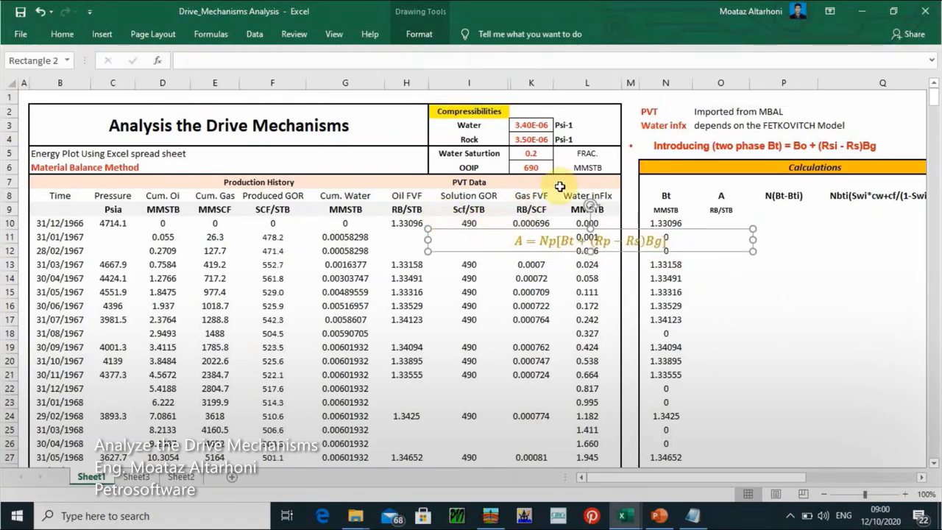
{"action": "left_click", "coordinate": [921, 476]}
{"action": "left_click", "coordinate": [921, 477]}
{"action": "left_click", "coordinate": [921, 477]}
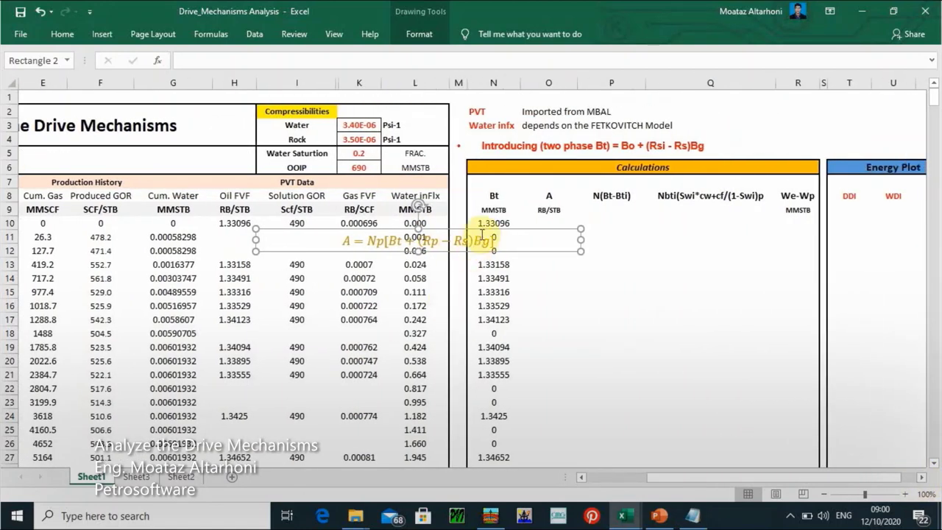
{"action": "left_click_drag", "start_coordinate": [489, 229], "coordinate": [818, 103]}
{"action": "left_click", "coordinate": [525, 227]}
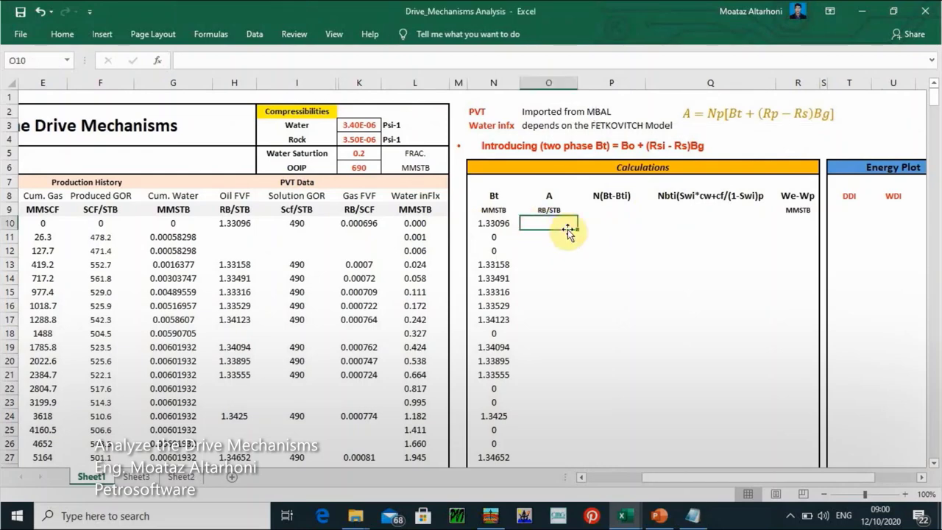
{"action": "type", "text": "="}
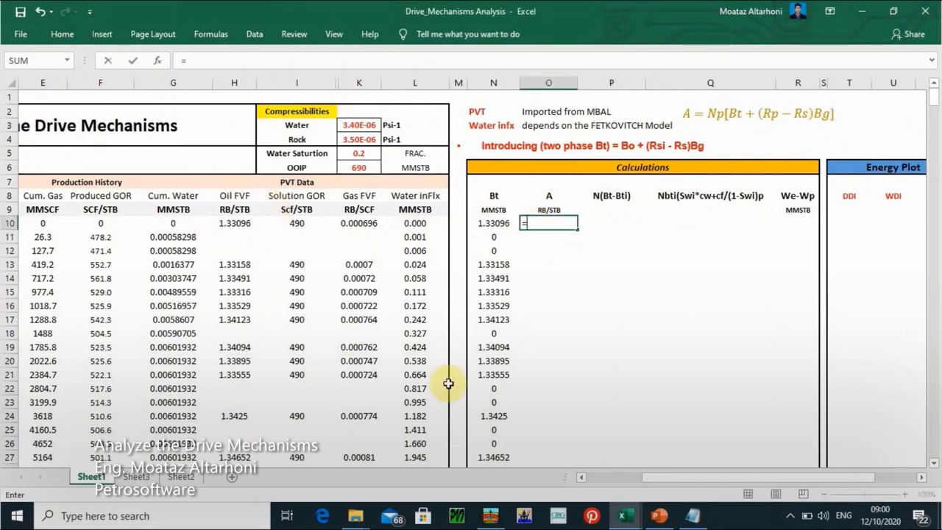
{"action": "left_click", "coordinate": [580, 476]}
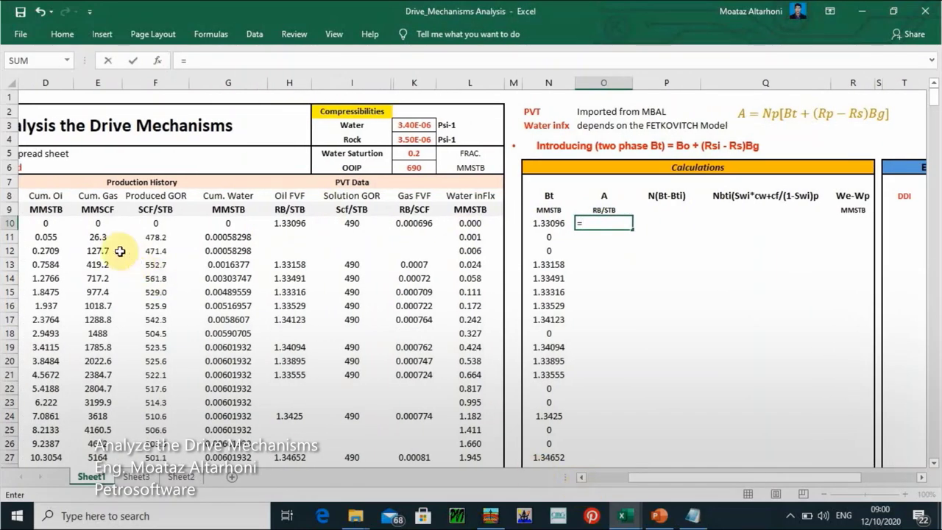
{"action": "left_click", "coordinate": [47, 223]}
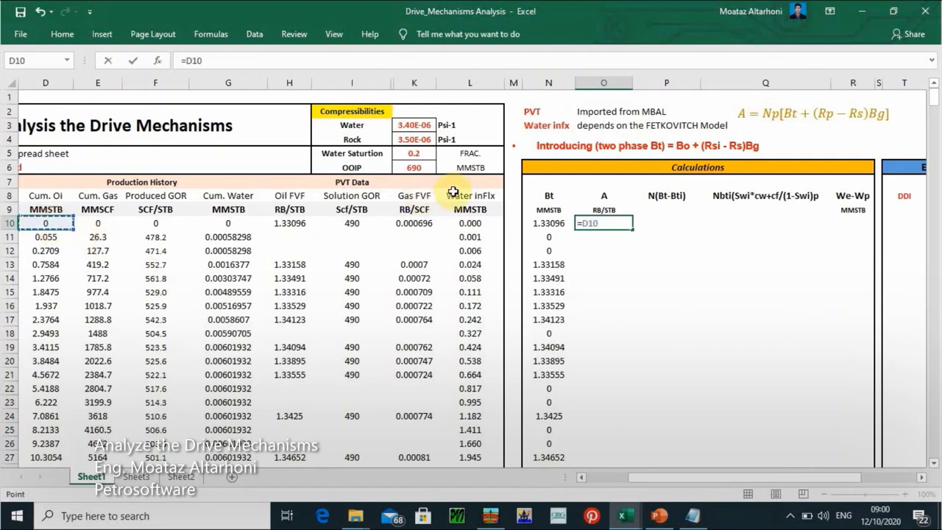
{"action": "left_click", "coordinate": [647, 291]}
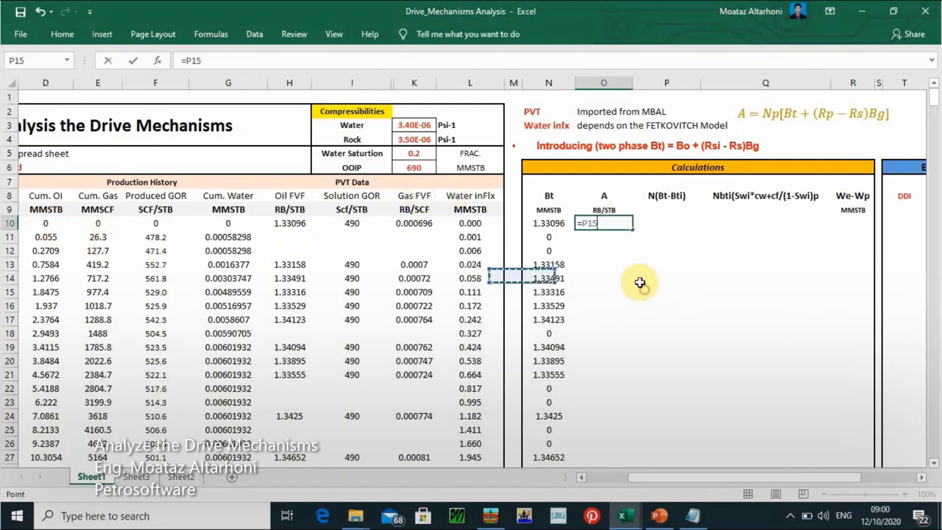
{"action": "left_click", "coordinate": [602, 224]}
{"action": "key", "text": "BackSpace"}
{"action": "key", "text": "BackSpace"}
{"action": "key", "text": "BackSpace"}
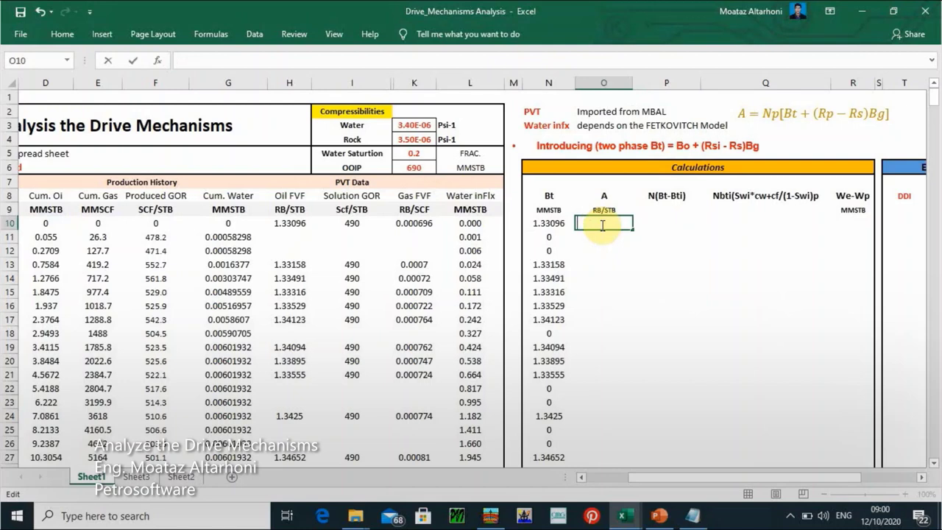
{"action": "type", "text": "0"}
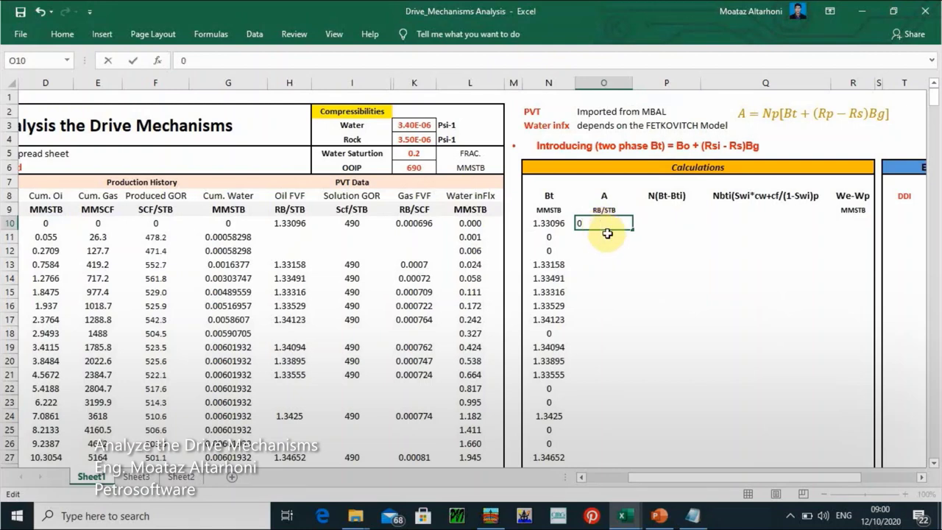
{"action": "key", "text": "Return"}
{"action": "left_click", "coordinate": [602, 225]}
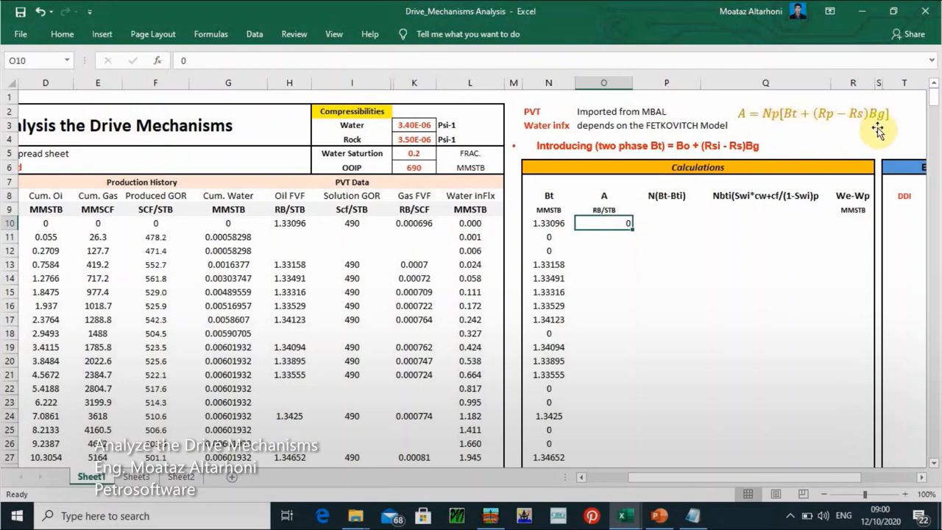
{"action": "left_click", "coordinate": [611, 235]}
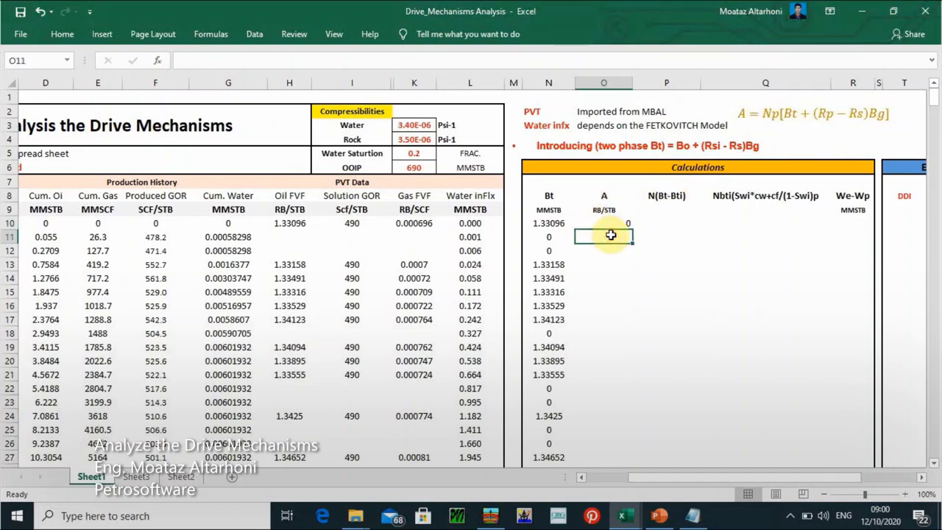
{"action": "type", "text": "="}
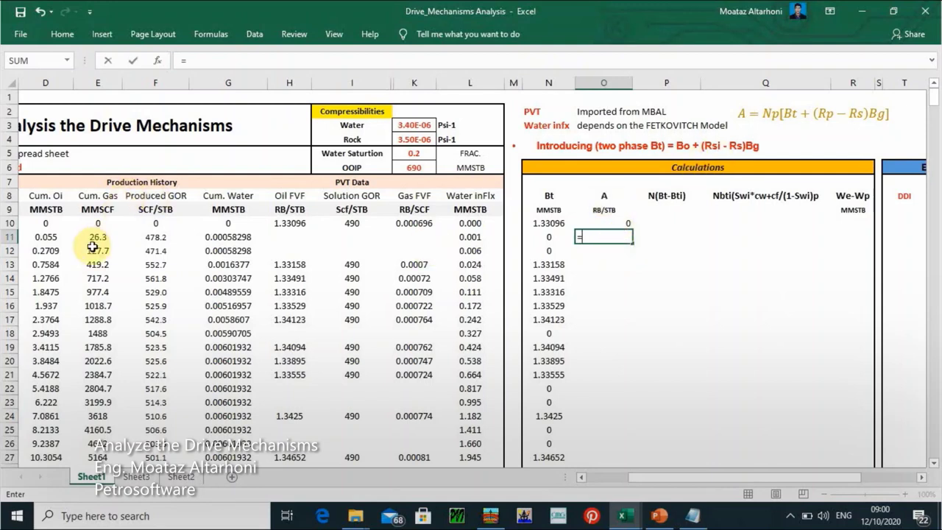
{"action": "left_click", "coordinate": [50, 237]}
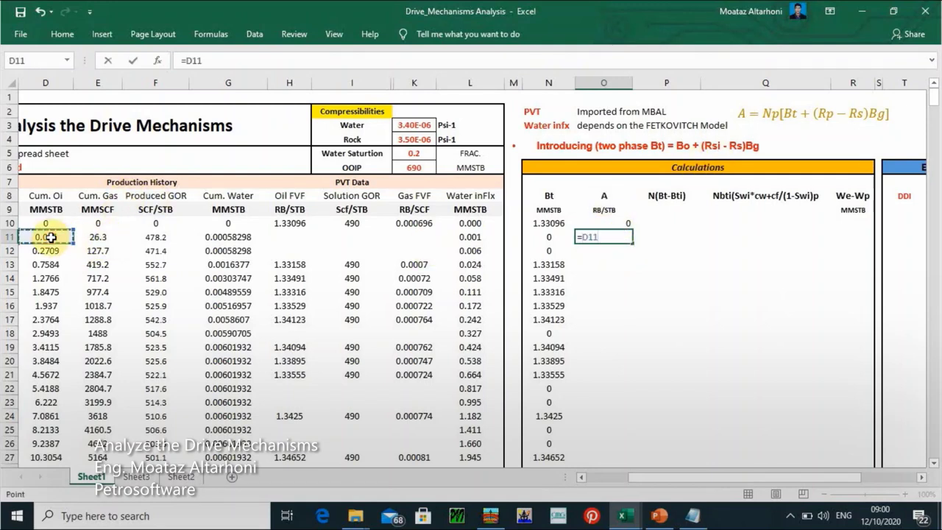
{"action": "type", "text": "*"}
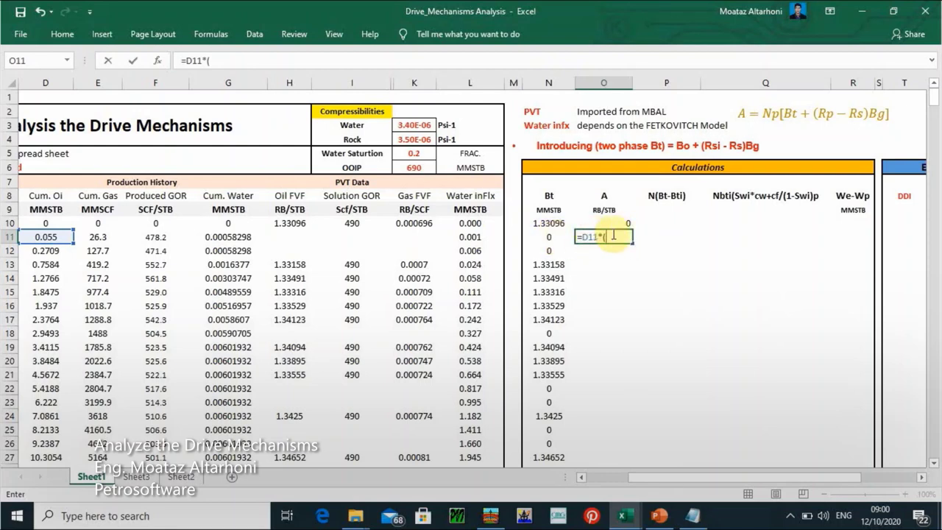
{"action": "left_click_drag", "start_coordinate": [613, 236], "coordinate": [573, 236]}
{"action": "key", "text": "BackSpace"}
{"action": "left_click", "coordinate": [624, 264]}
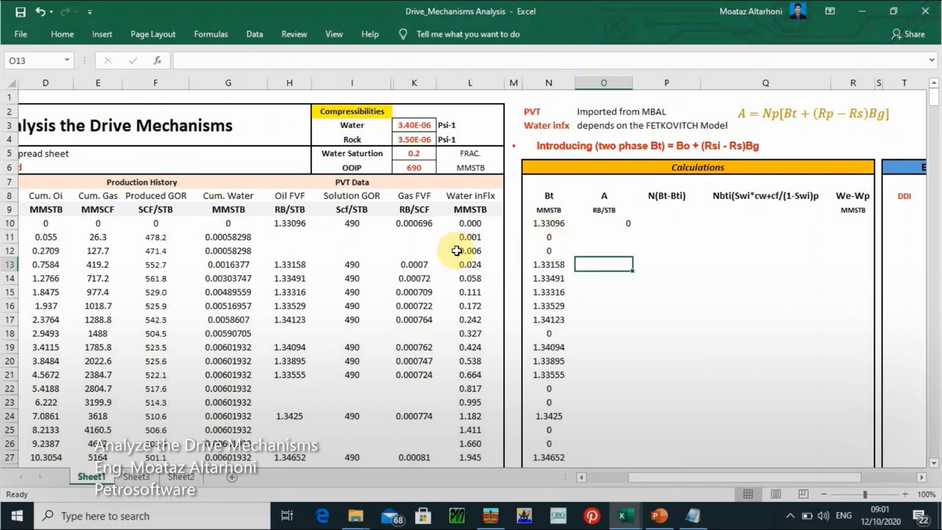
Inspect the empty Oil FVF and Pressure cells in rows 11–13.
{"action": "left_click", "coordinate": [294, 236]}
{"action": "left_click_drag", "start_coordinate": [294, 236], "coordinate": [294, 250]}
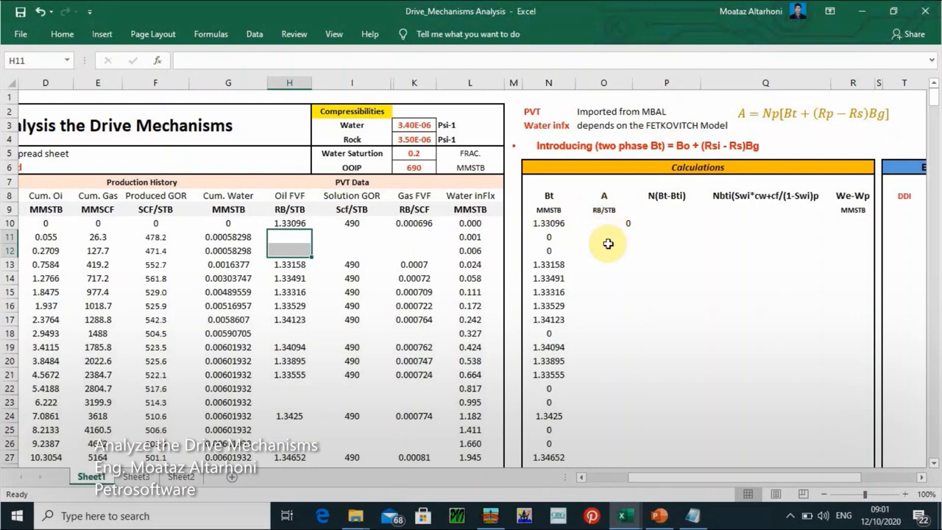
{"action": "left_click", "coordinate": [606, 239]}
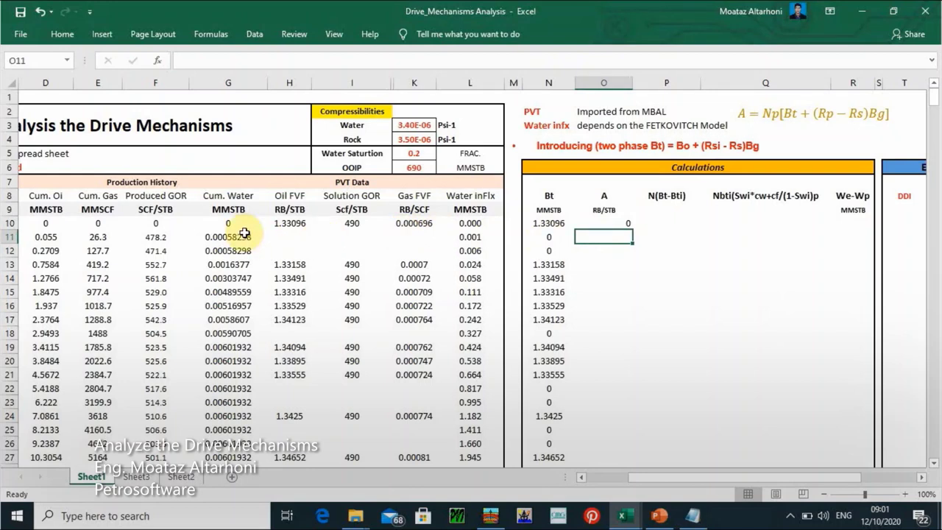
{"action": "left_click", "coordinate": [582, 478]}
{"action": "left_click", "coordinate": [582, 479]}
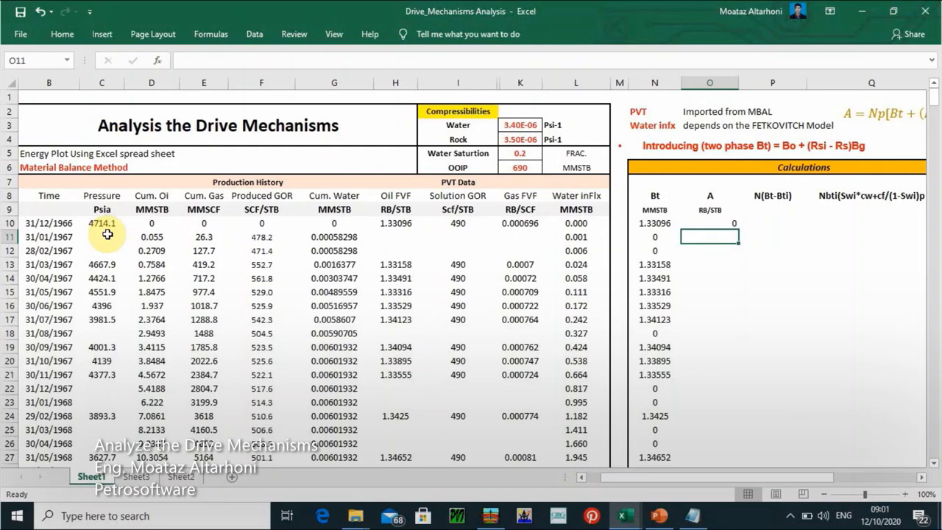
{"action": "left_click_drag", "start_coordinate": [107, 234], "coordinate": [108, 258]}
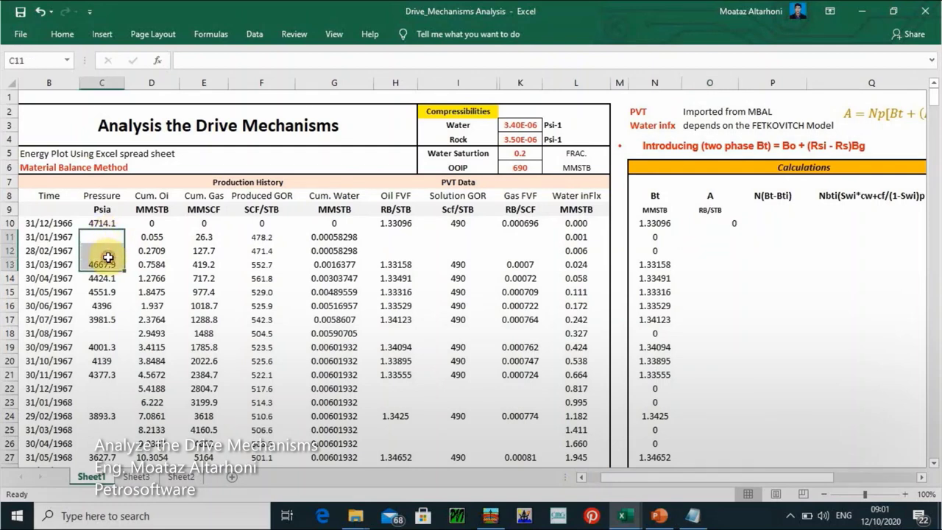
{"action": "left_click", "coordinate": [398, 235]}
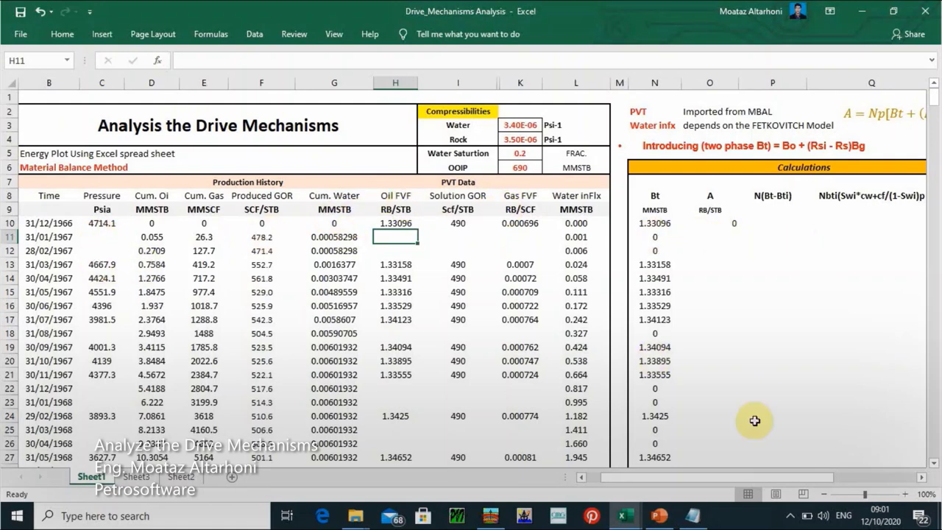
{"action": "left_click", "coordinate": [922, 477]}
{"action": "left_click", "coordinate": [922, 476]}
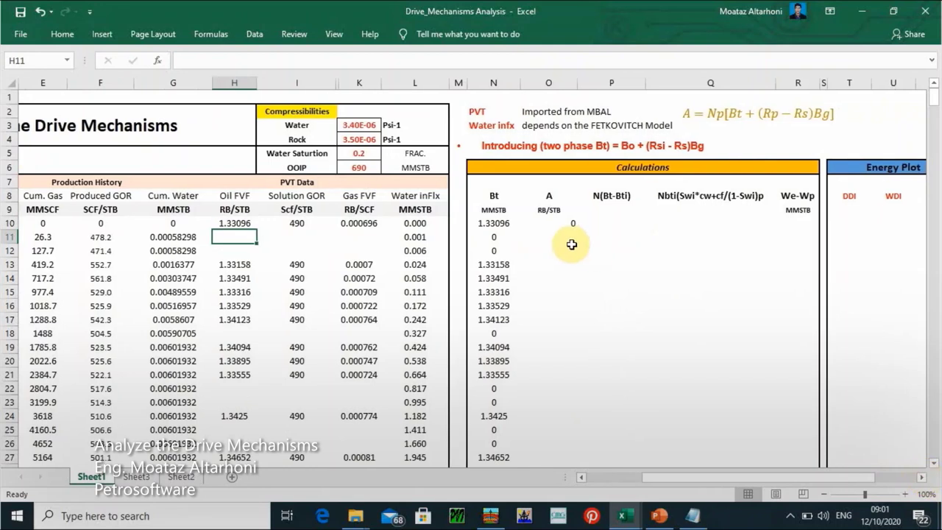
Centre the 0 in cell O10, then move to O13.
{"action": "left_click", "coordinate": [539, 225]}
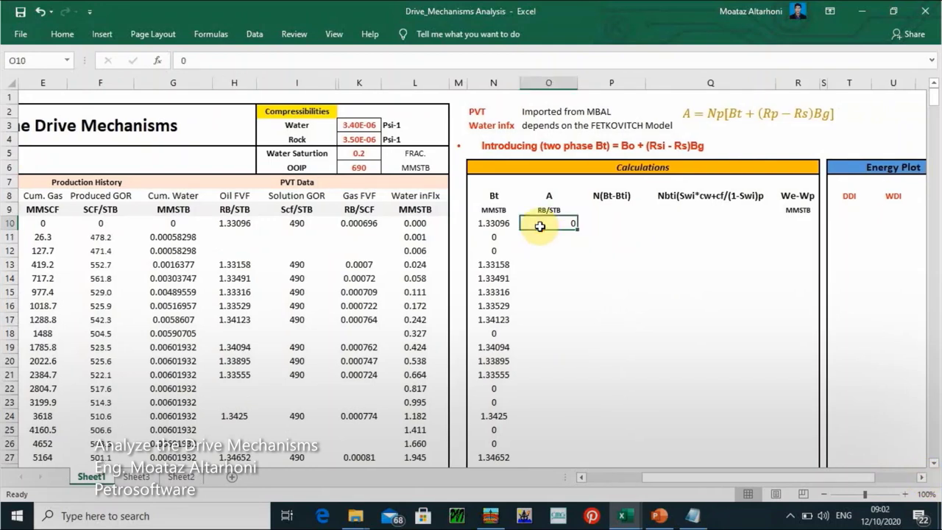
{"action": "left_click", "coordinate": [64, 35]}
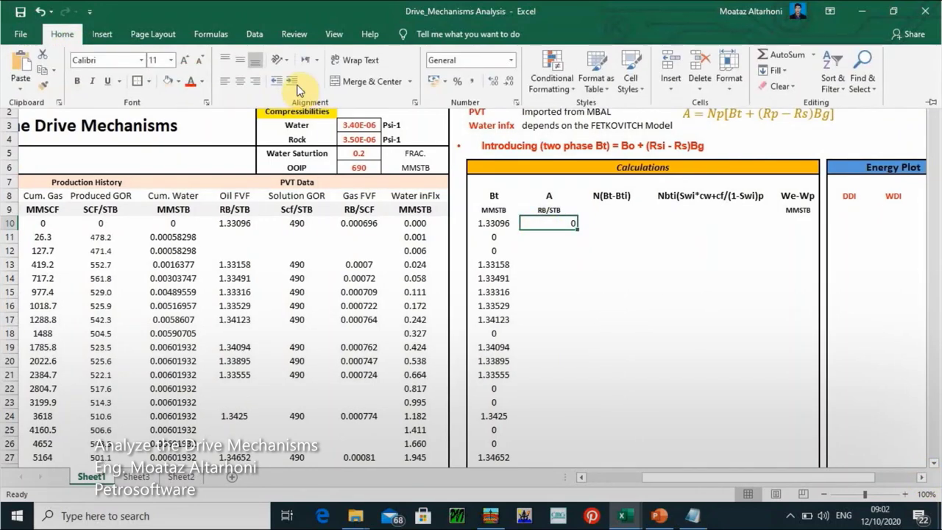
{"action": "left_click", "coordinate": [239, 80]}
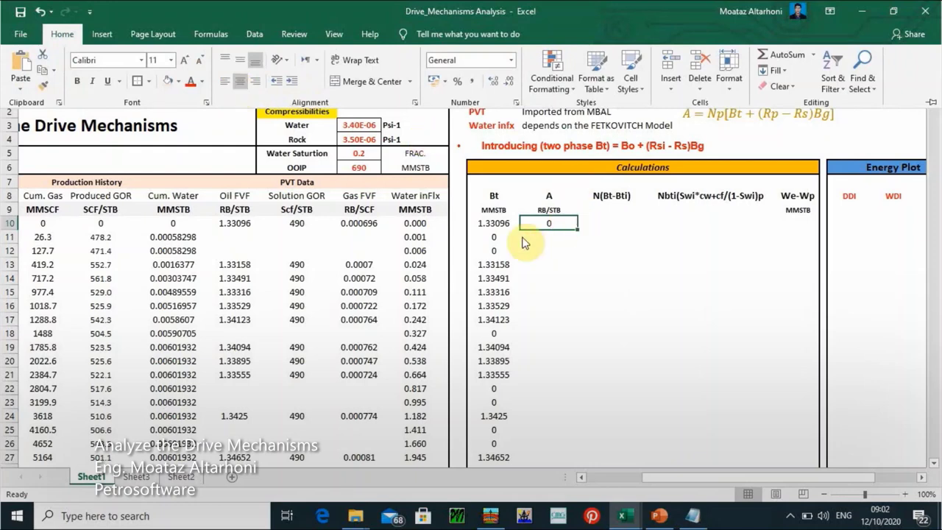
{"action": "left_click", "coordinate": [545, 239]}
{"action": "left_click", "coordinate": [537, 262]}
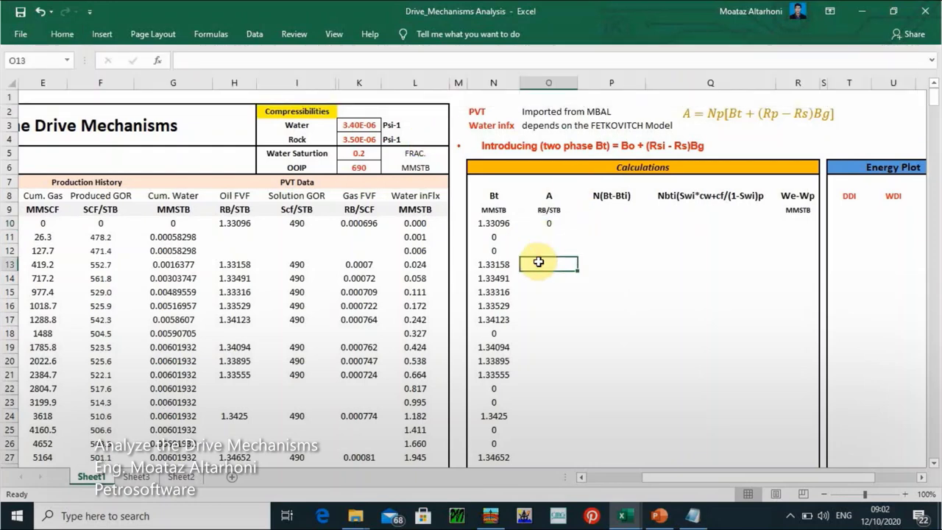
{"action": "left_click", "coordinate": [581, 478]}
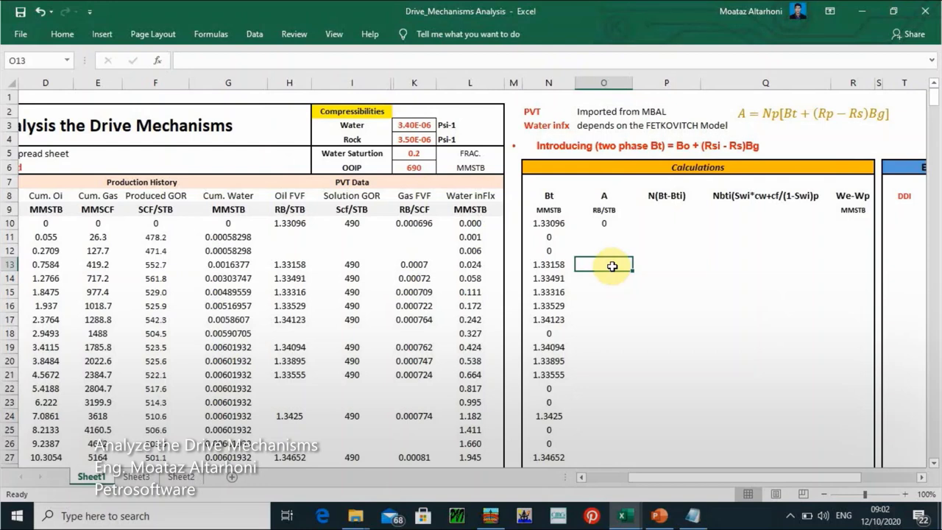
Enter =D13*(N13+(F13-I13)*K13) in O13, accepting Excel's suggested formula correction.
{"action": "type", "text": "="}
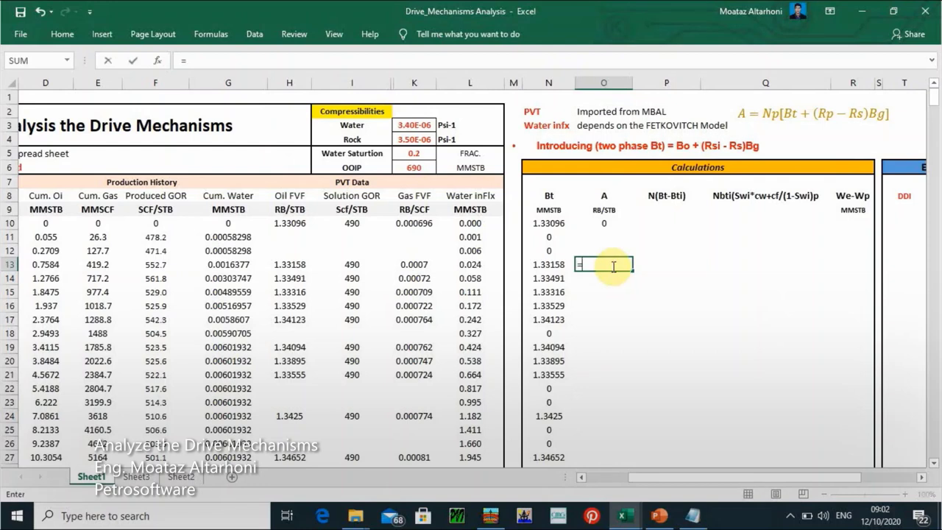
{"action": "left_click", "coordinate": [67, 267]}
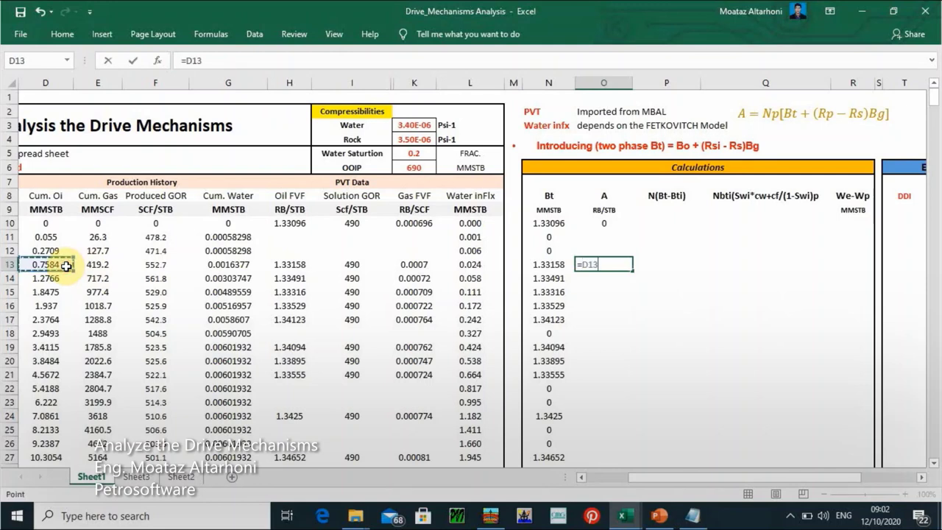
{"action": "type", "text": "*("}
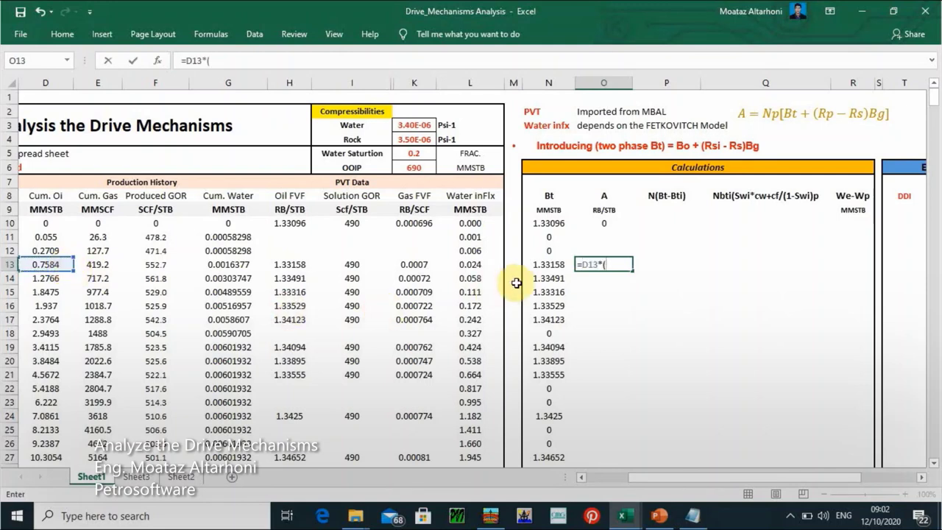
{"action": "left_click", "coordinate": [551, 270]}
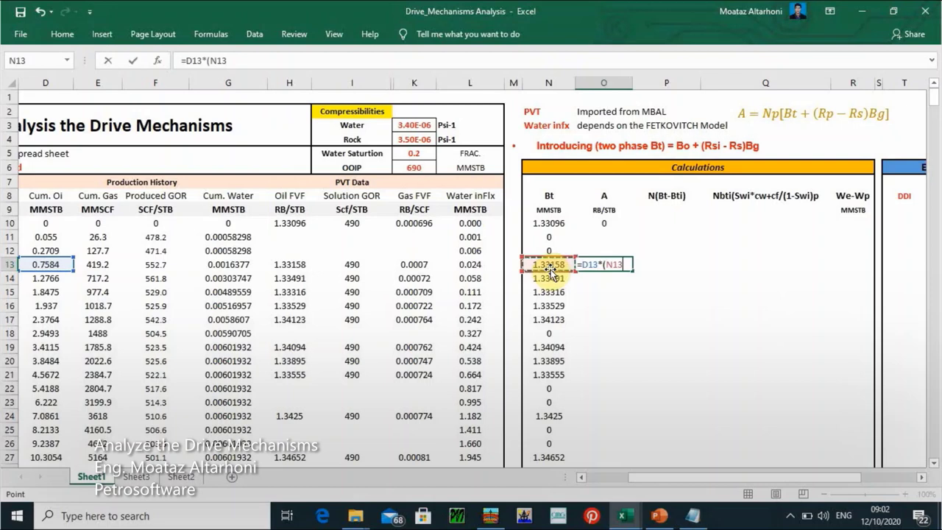
{"action": "type", "text": "+("}
{"action": "left_click", "coordinate": [169, 263]}
{"action": "type", "text": "-"}
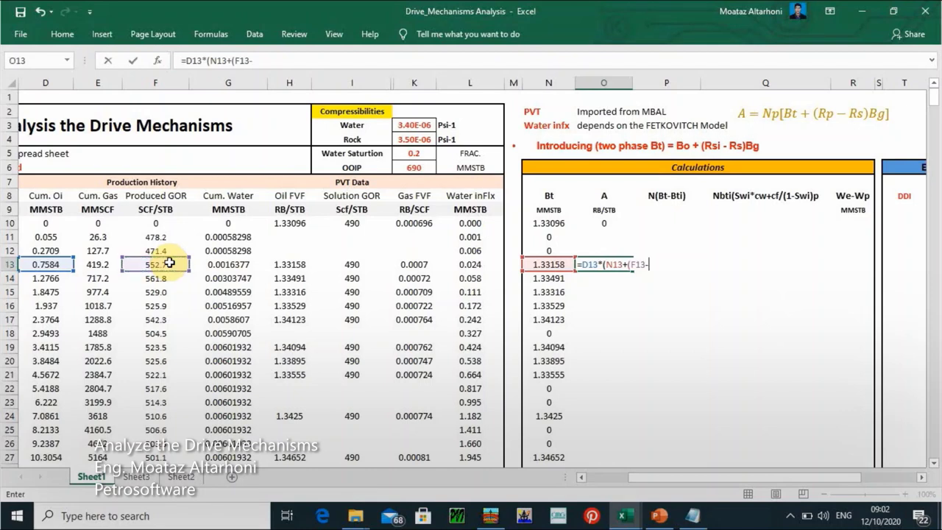
{"action": "left_click", "coordinate": [352, 266]}
{"action": "type", "text": "_"}
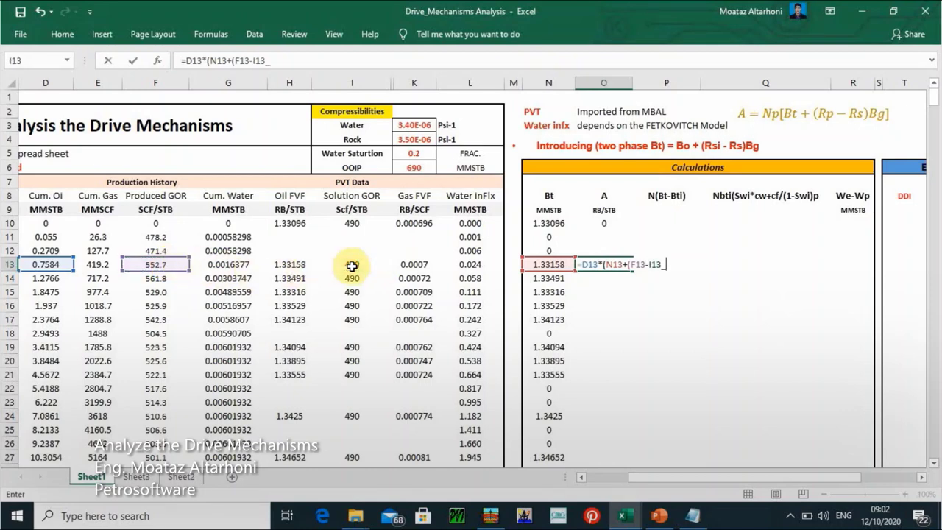
{"action": "key", "text": "BackSpace"}
{"action": "type", "text": ")*"}
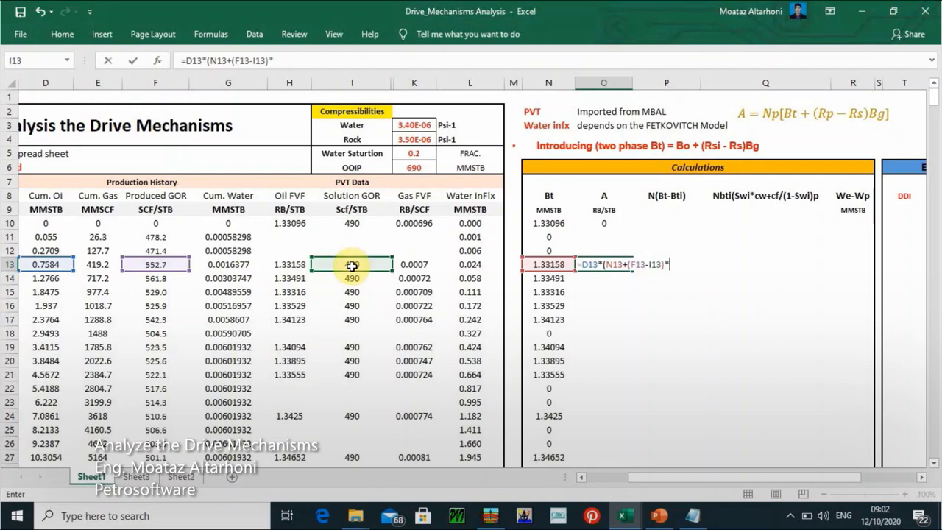
{"action": "left_click", "coordinate": [415, 266]}
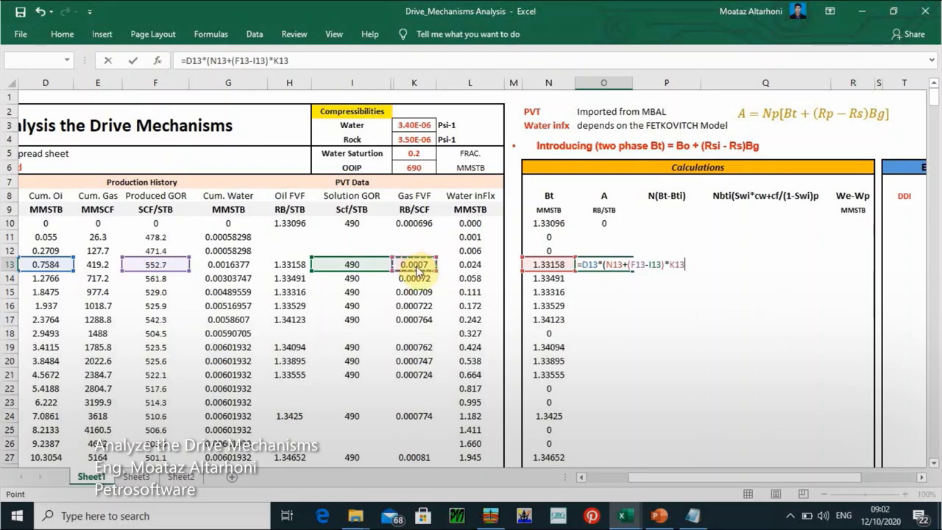
{"action": "key", "text": "Return"}
{"action": "left_click", "coordinate": [450, 309]}
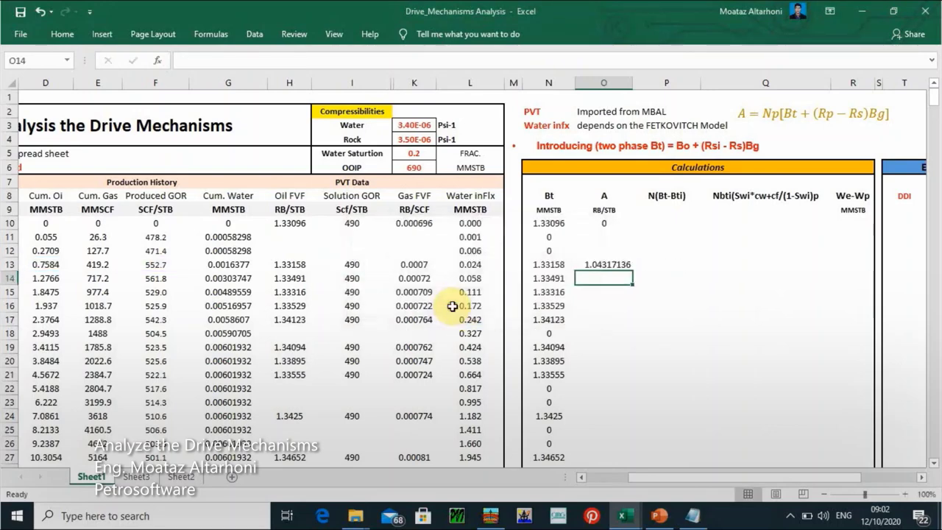
Fill the A formula down column O from O13, starting at 1.04317136.
{"action": "left_click", "coordinate": [616, 267]}
{"action": "double_click", "coordinate": [616, 267]}
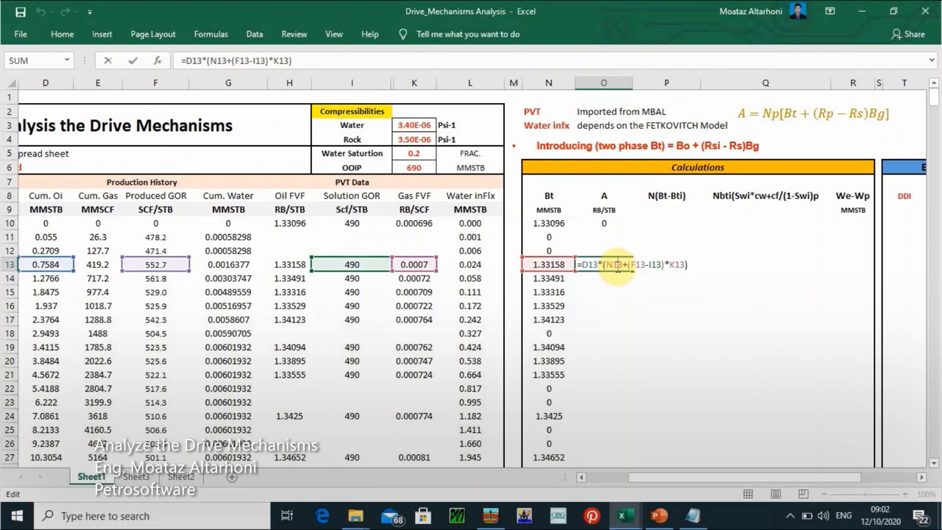
{"action": "key", "text": "Return"}
{"action": "left_click", "coordinate": [623, 268]}
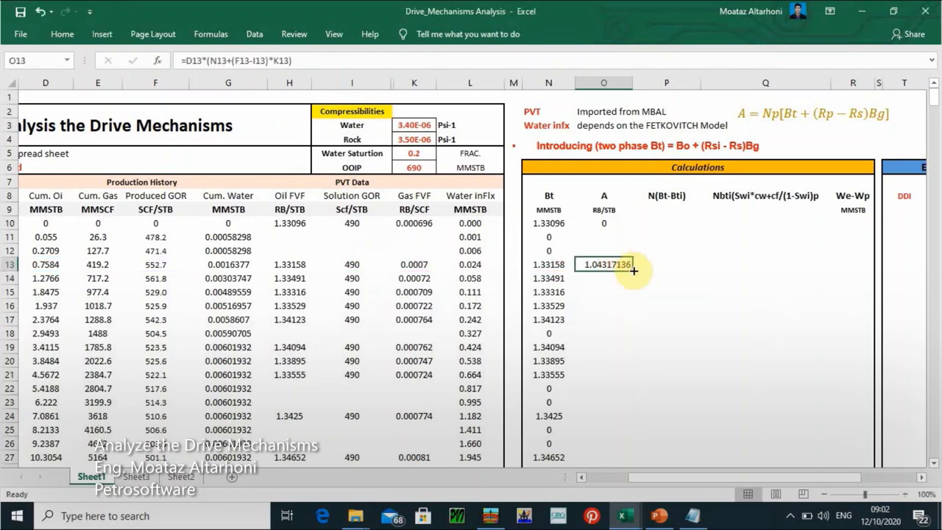
{"action": "double_click", "coordinate": [632, 270]}
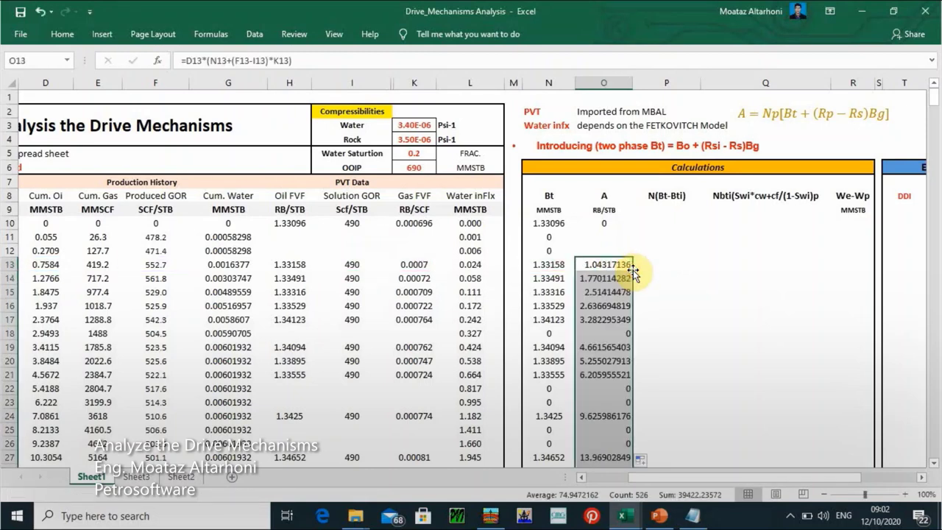
{"action": "left_click", "coordinate": [630, 266]}
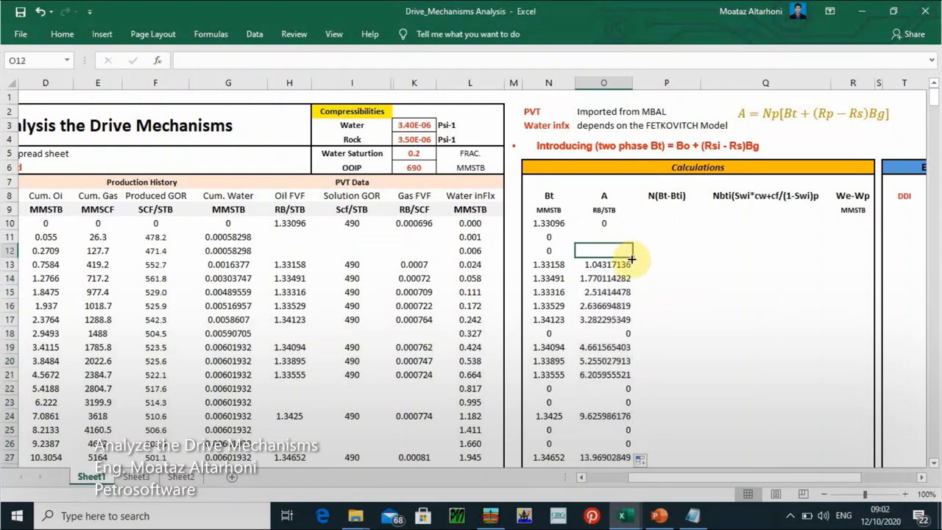
{"action": "left_click_drag", "start_coordinate": [630, 269], "coordinate": [629, 221]}
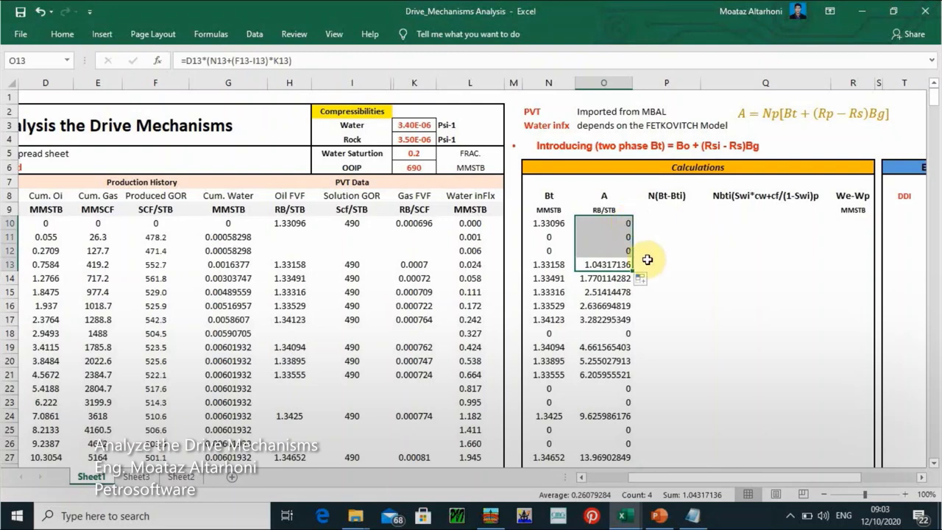
{"action": "left_click", "coordinate": [721, 303]}
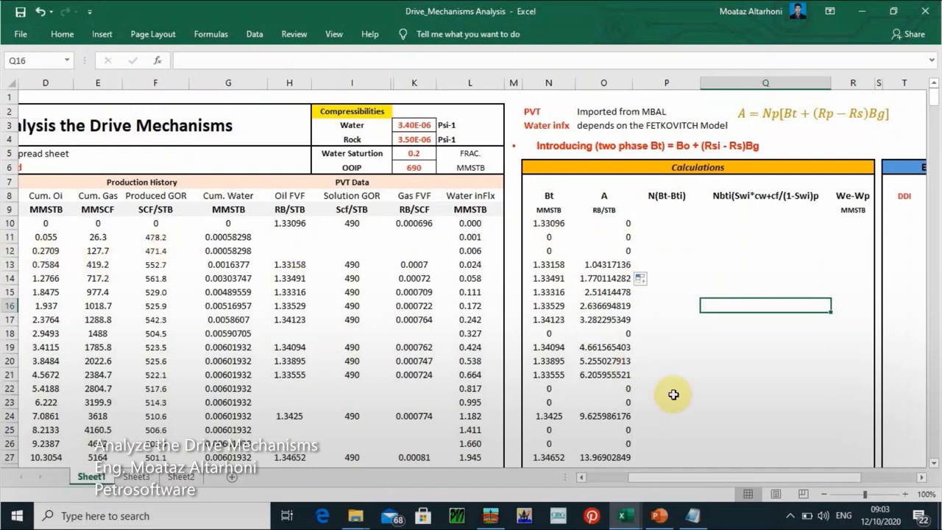
{"action": "left_click", "coordinate": [922, 477]}
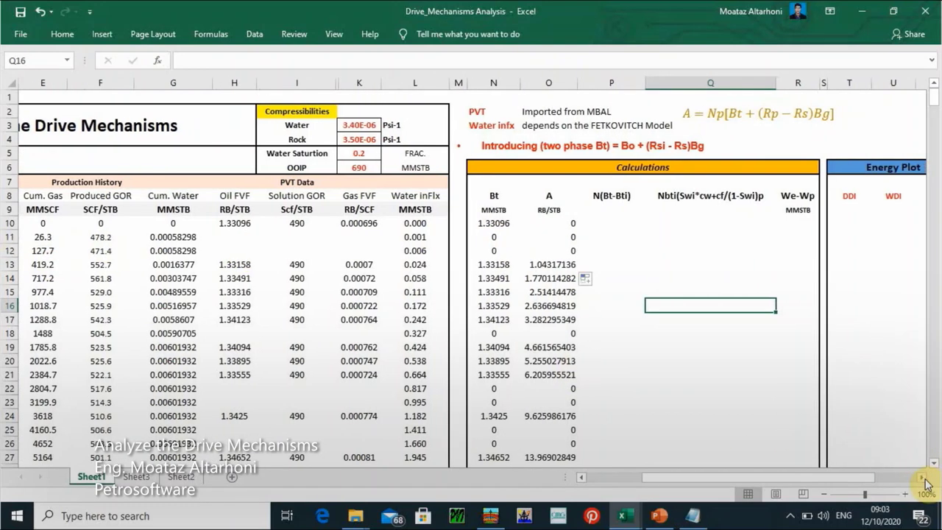
{"action": "left_click", "coordinate": [924, 478]}
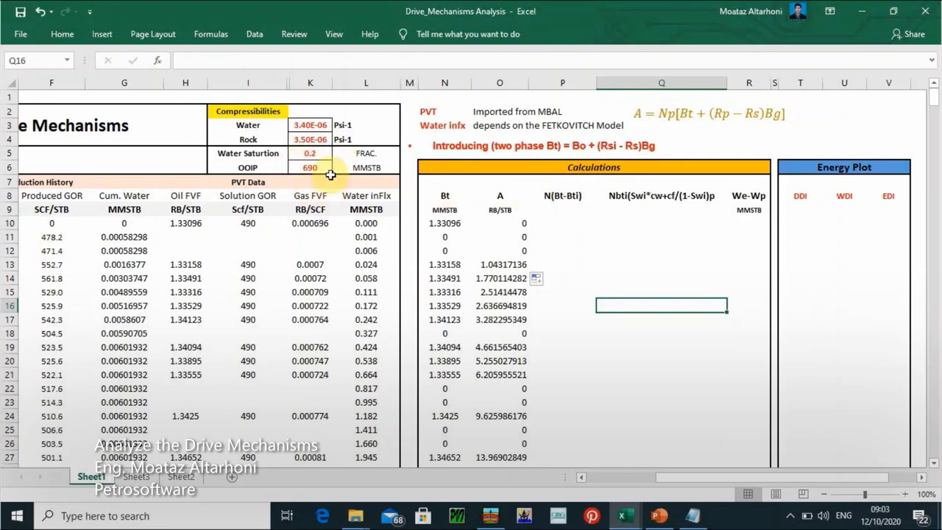
{"action": "left_click", "coordinate": [582, 222]}
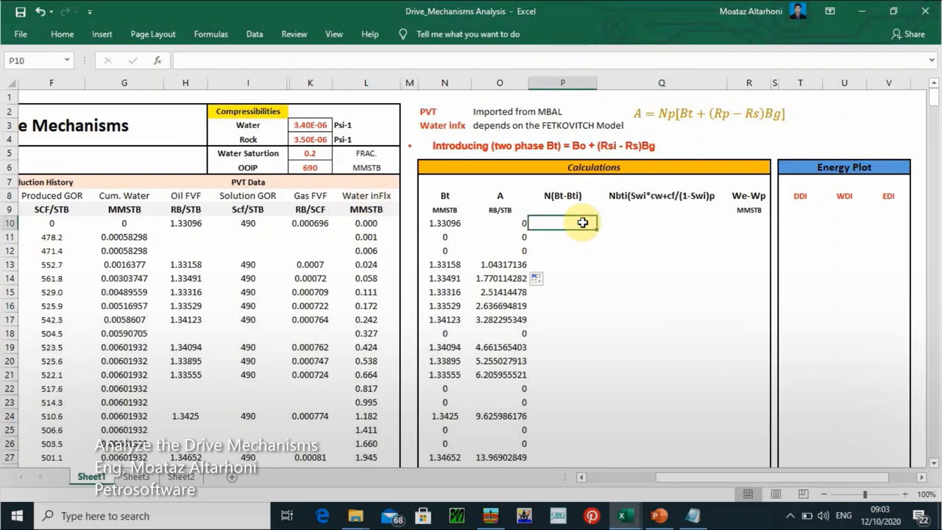
Enter =$K$6*(N10-$N$10) in P10 and fill it down the N(Bt-Bti) column.
{"action": "type", "text": "="}
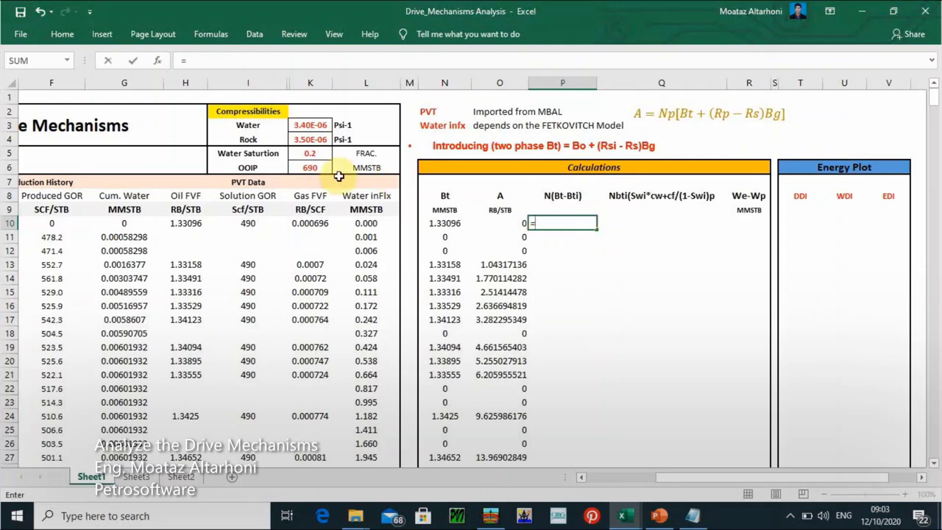
{"action": "left_click", "coordinate": [305, 168]}
{"action": "left_click", "coordinate": [535, 222]}
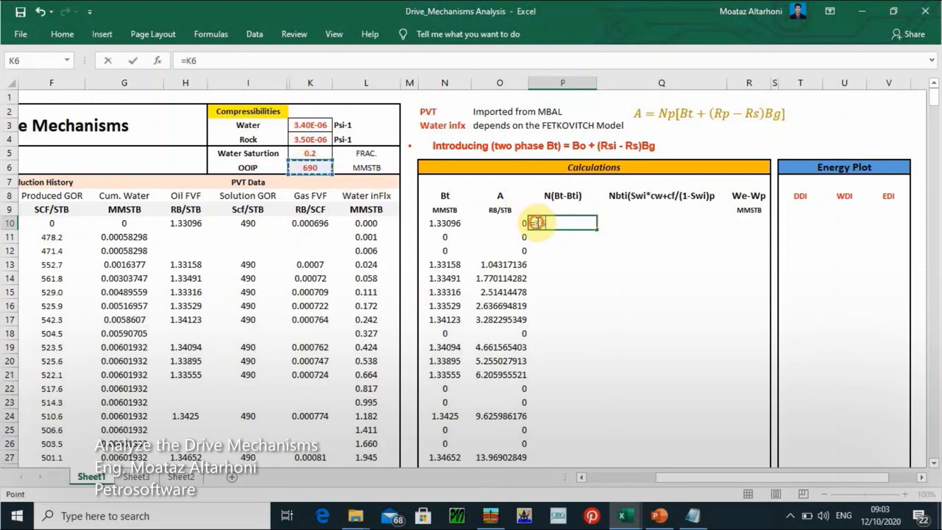
{"action": "type", "text": "$"}
{"action": "key", "text": "Right"}
{"action": "type", "text": "$6"}
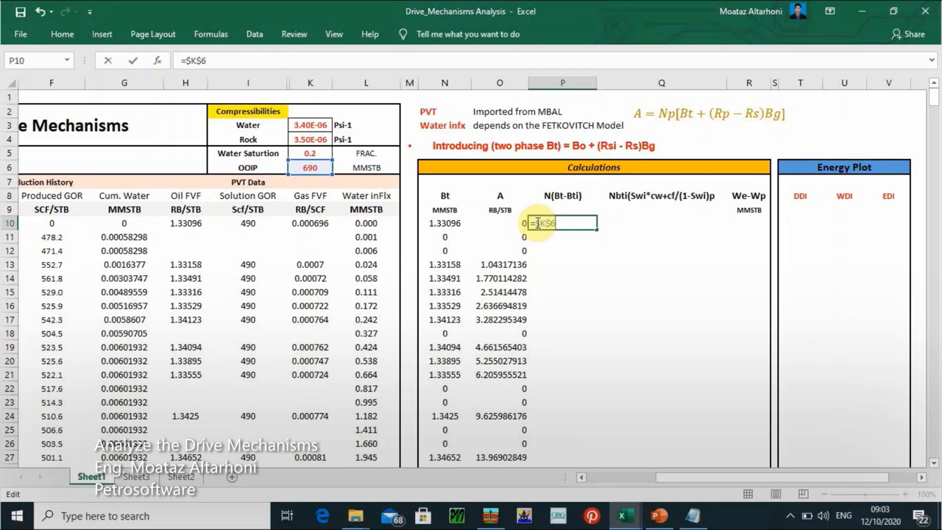
{"action": "type", "text": "*("}
{"action": "left_click", "coordinate": [446, 223]}
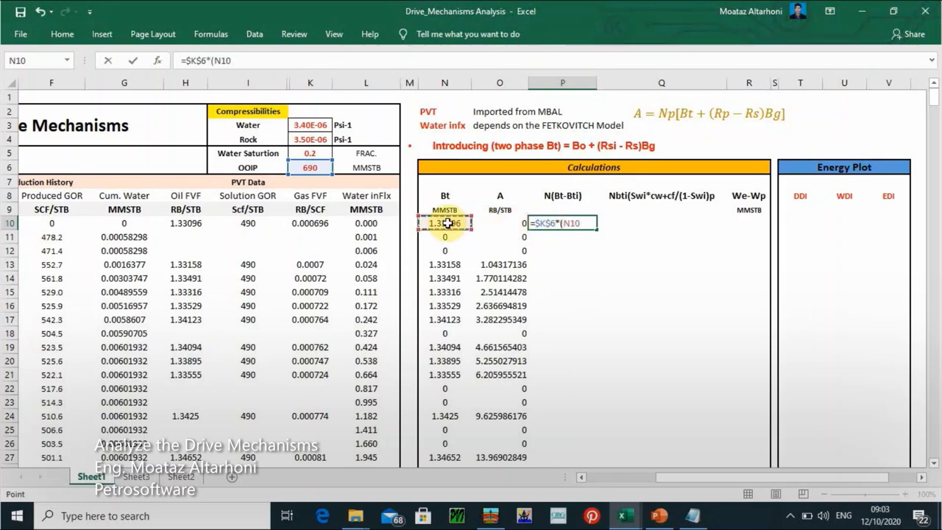
{"action": "type", "text": "-"}
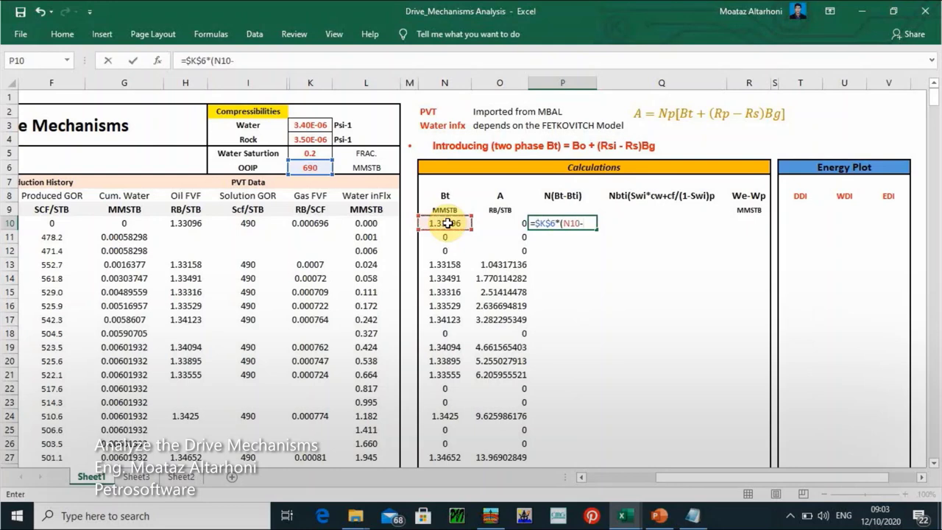
{"action": "left_click", "coordinate": [447, 223]}
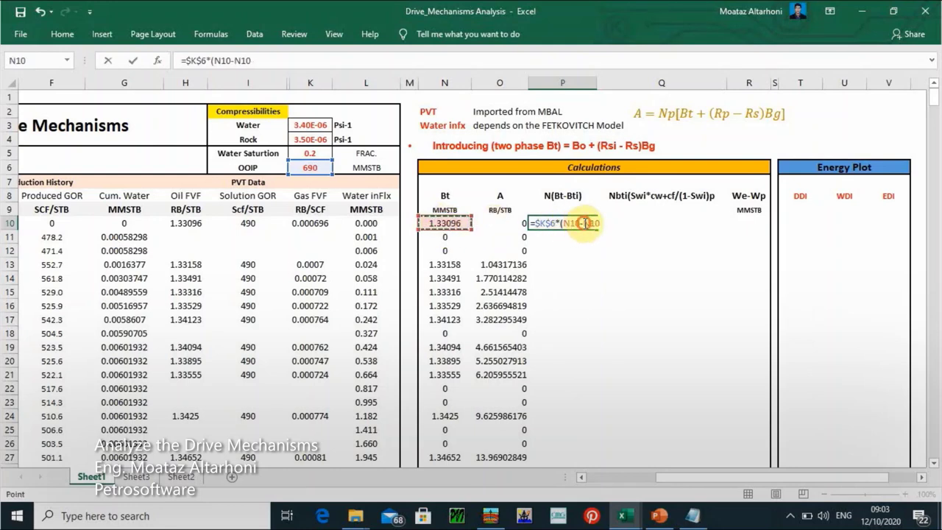
{"action": "left_click", "coordinate": [585, 223]}
{"action": "type", "text": "$"}
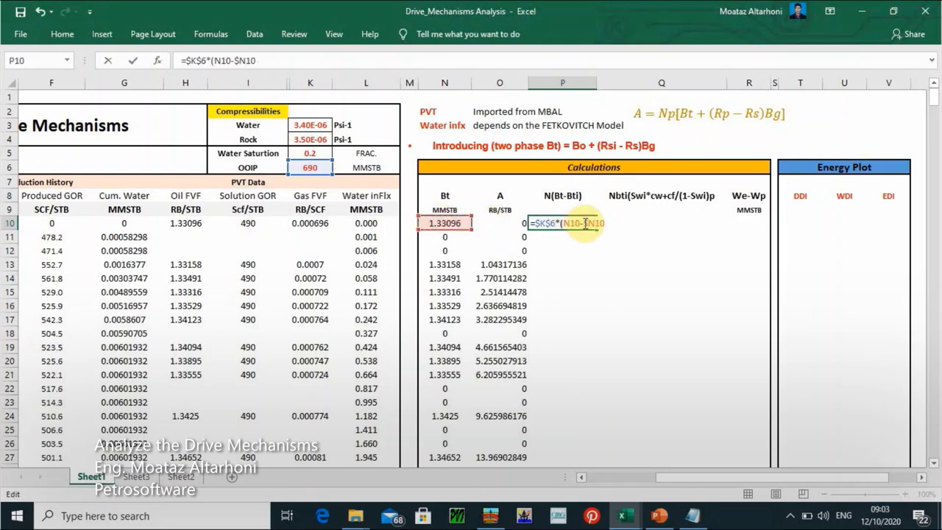
{"action": "key", "text": "Right"}
{"action": "type", "text": "$10)"}
{"action": "key", "text": "ctrl+Return"}
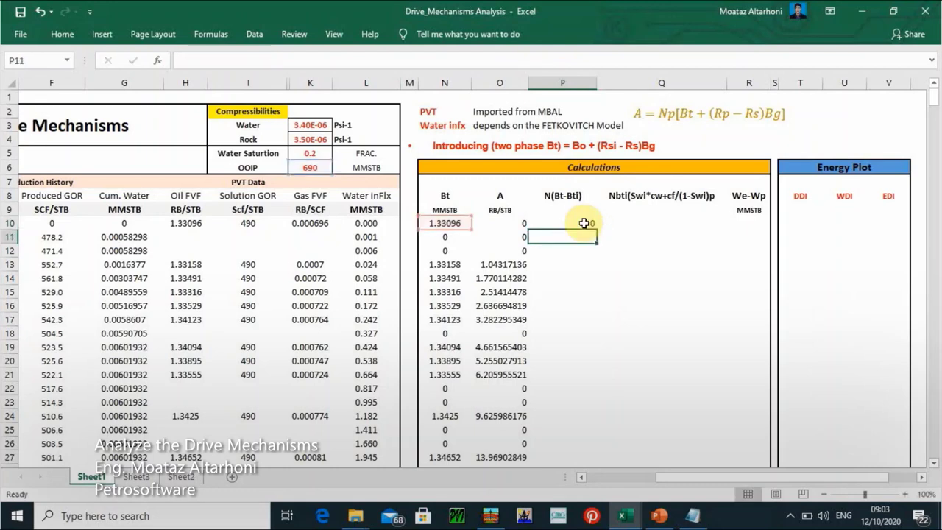
{"action": "double_click", "coordinate": [597, 229]}
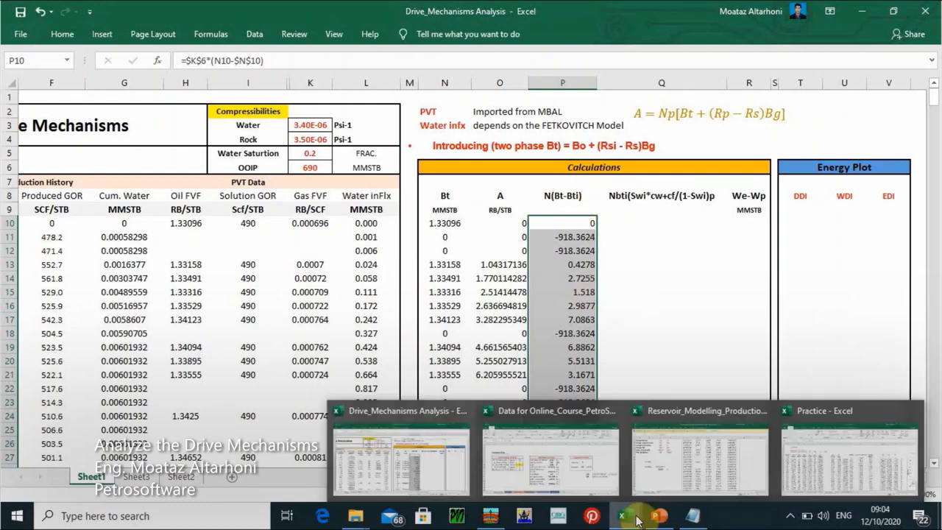
{"action": "mouse_move", "coordinate": [658, 515]}
{"action": "left_click", "coordinate": [675, 456]}
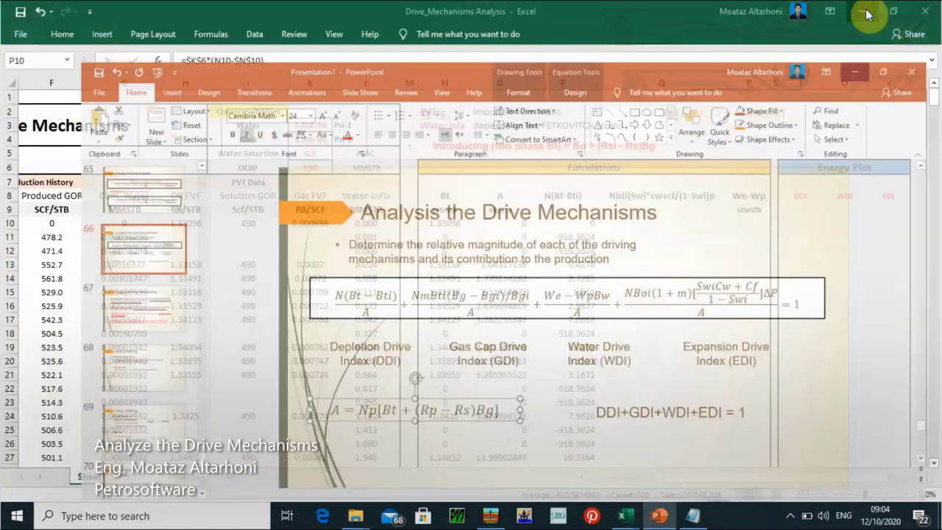
{"action": "left_click", "coordinate": [860, 11]}
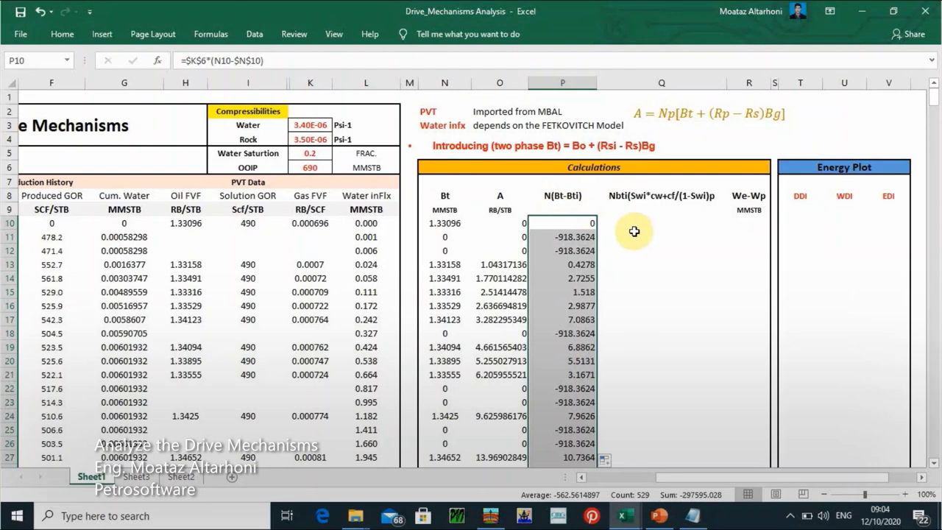
{"action": "left_click", "coordinate": [614, 222]}
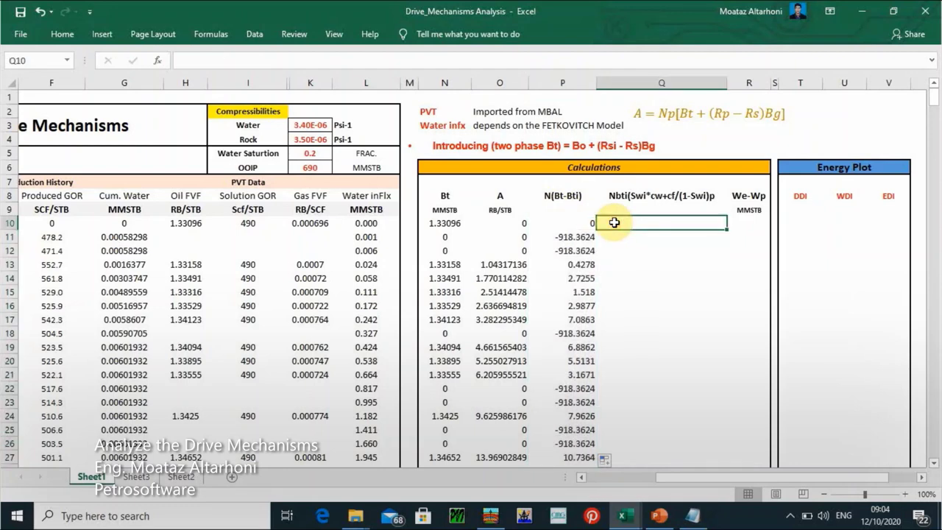
{"action": "mouse_move", "coordinate": [658, 514]}
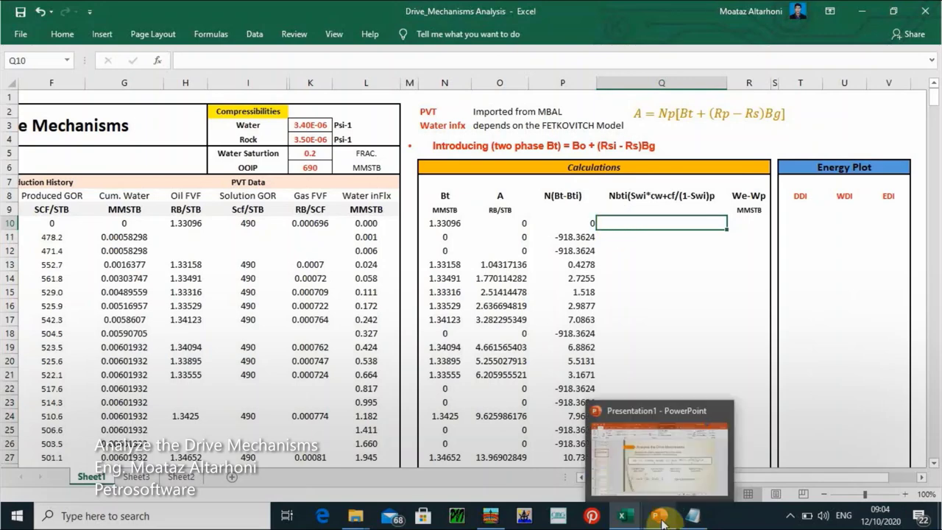
{"action": "left_click", "coordinate": [672, 471]}
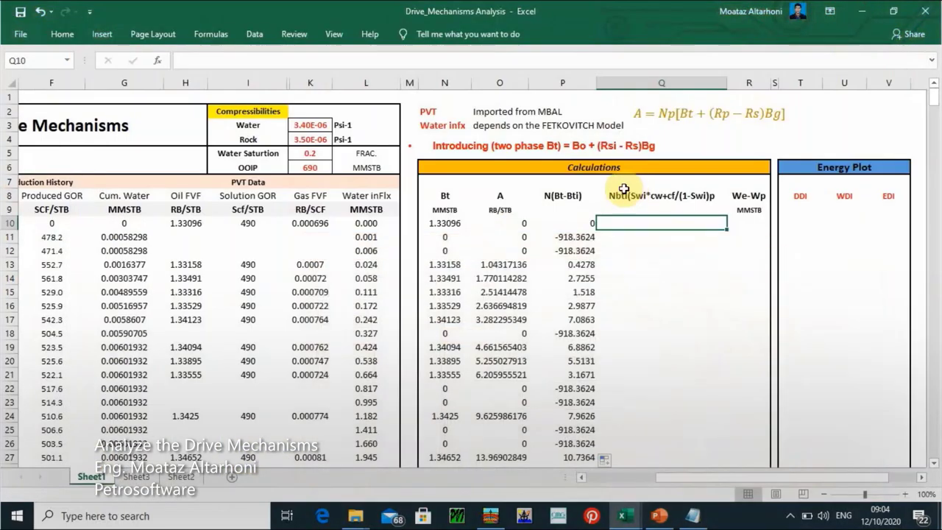
{"action": "left_click", "coordinate": [861, 11]}
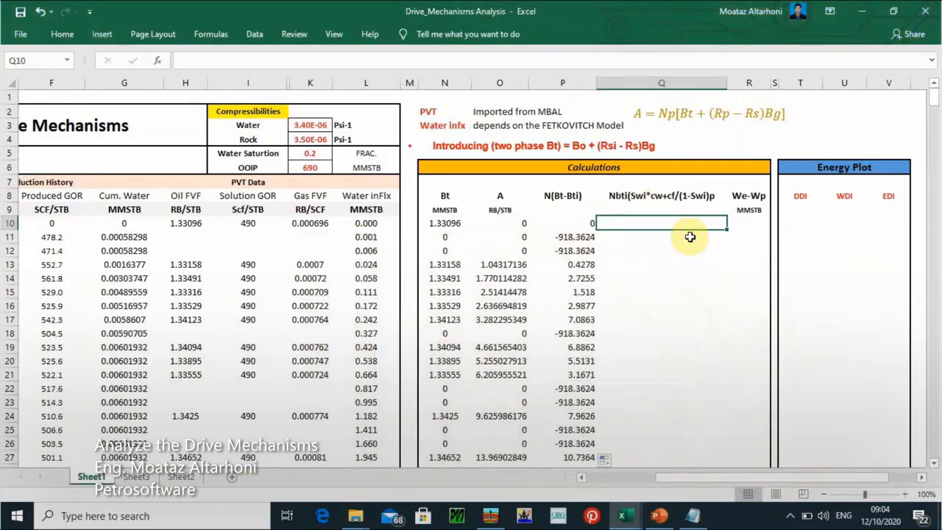
{"action": "left_click", "coordinate": [743, 224]}
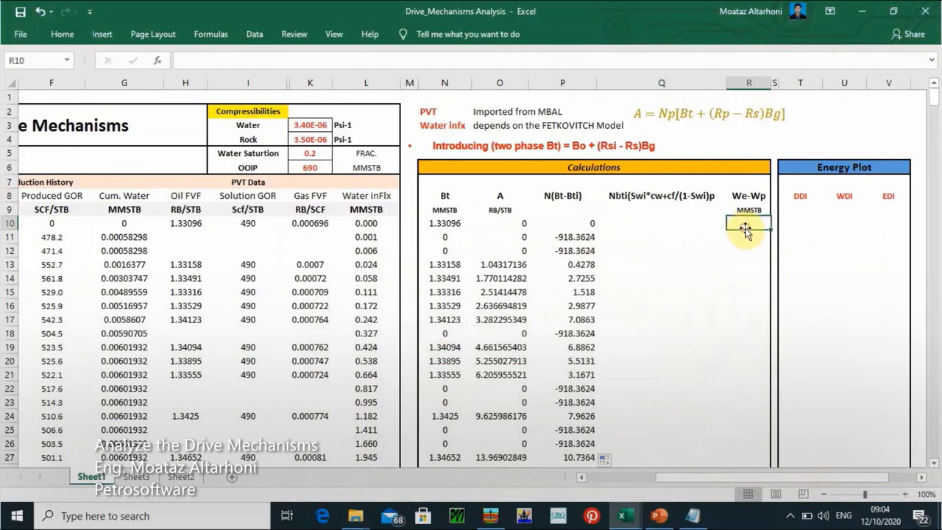
{"action": "left_click", "coordinate": [925, 478]}
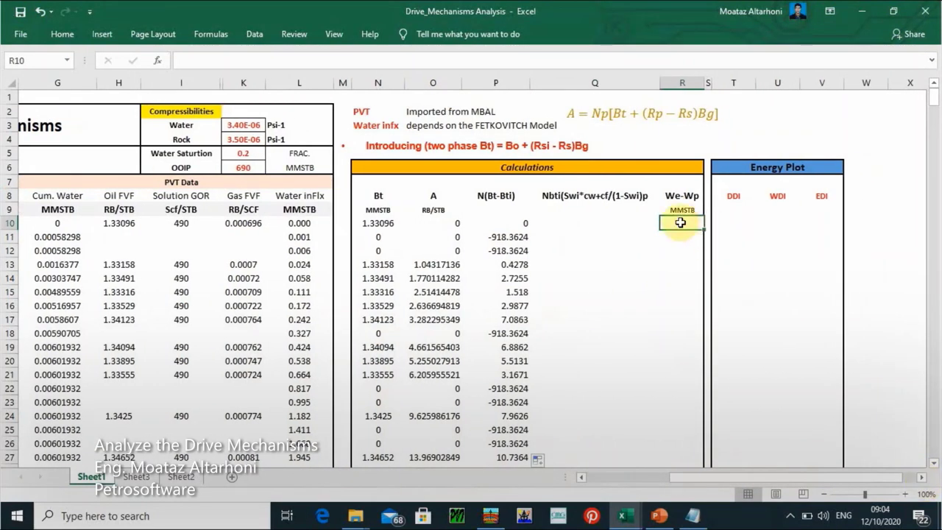
{"action": "left_click", "coordinate": [562, 222]}
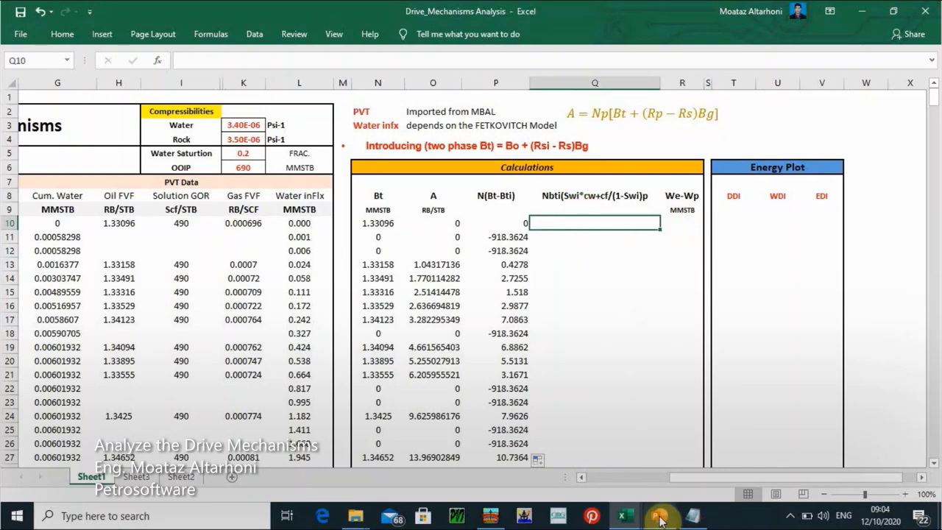
{"action": "mouse_move", "coordinate": [659, 515]}
{"action": "left_click", "coordinate": [694, 478]}
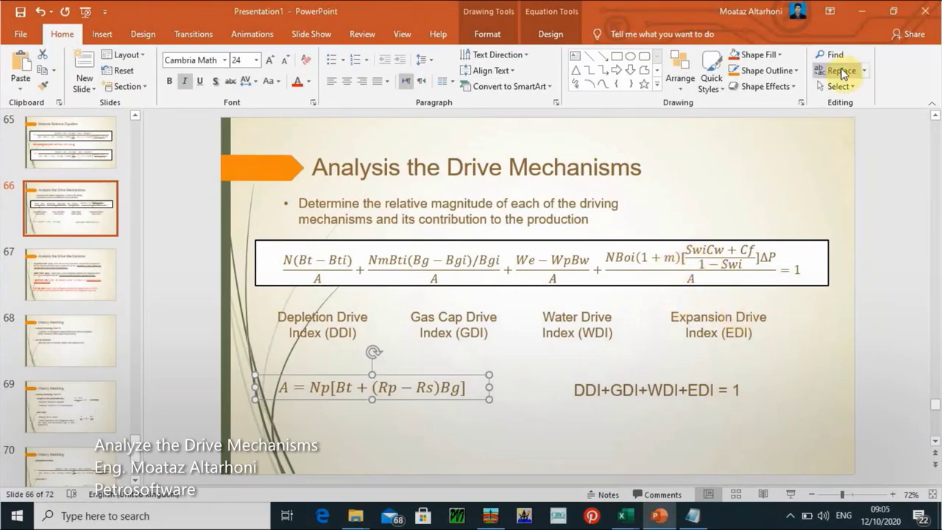
{"action": "key", "text": "alt+Tab"}
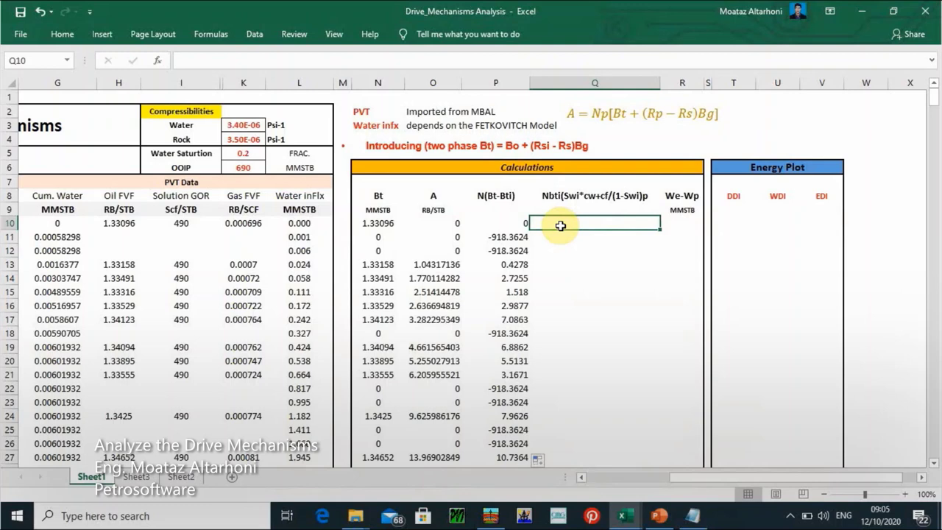
Start Q10's Nbti formula as =$K$6*$N$10 with absolute OOIP and initial Bt references.
{"action": "type", "text": "="}
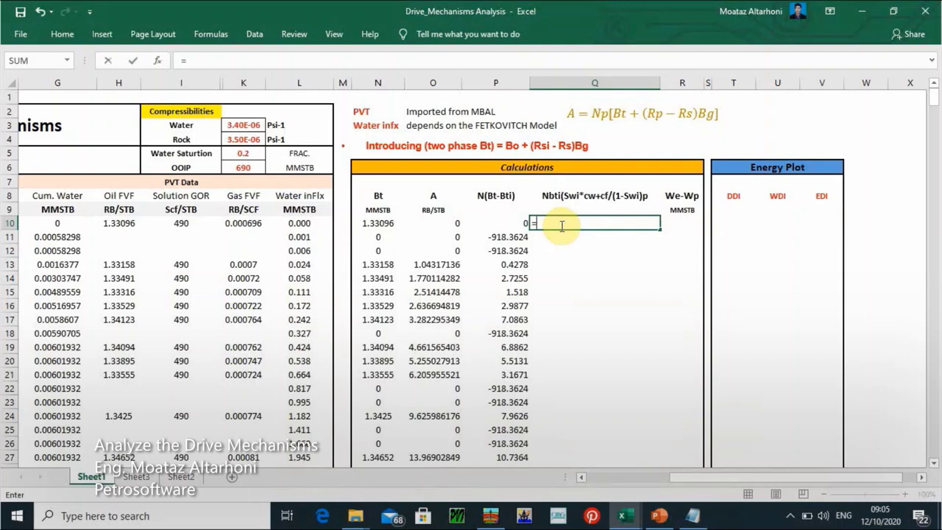
{"action": "left_click", "coordinate": [230, 168]}
{"action": "type", "text": "*"}
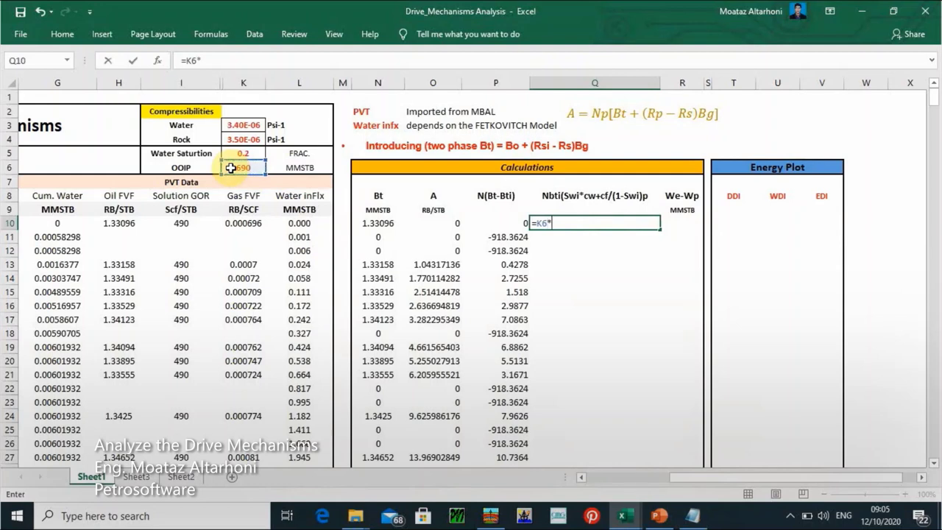
{"action": "left_click", "coordinate": [536, 222]}
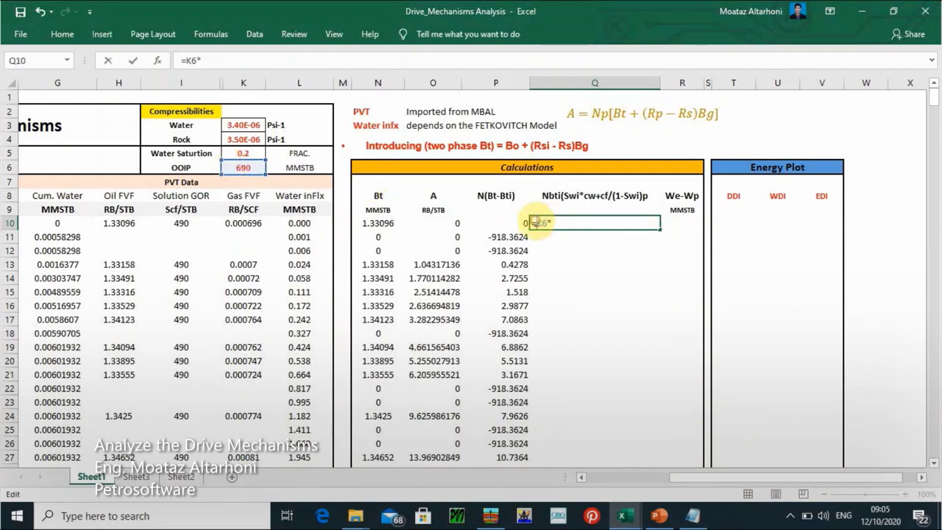
{"action": "type", "text": "$"}
{"action": "key", "text": "Right"}
{"action": "type", "text": "$"}
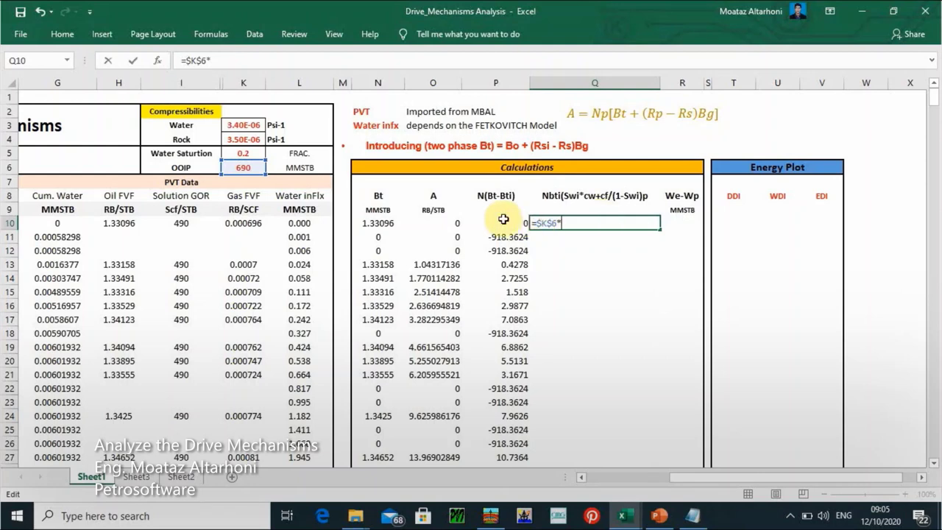
{"action": "left_click", "coordinate": [389, 223]}
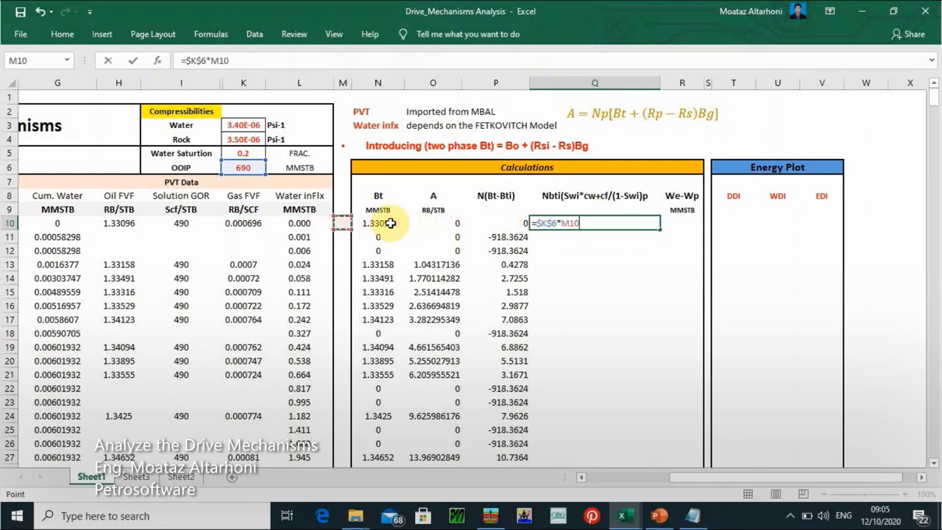
{"action": "left_click", "coordinate": [562, 223]}
{"action": "type", "text": "$"}
{"action": "key", "text": "Right"}
{"action": "type", "text": "$"}
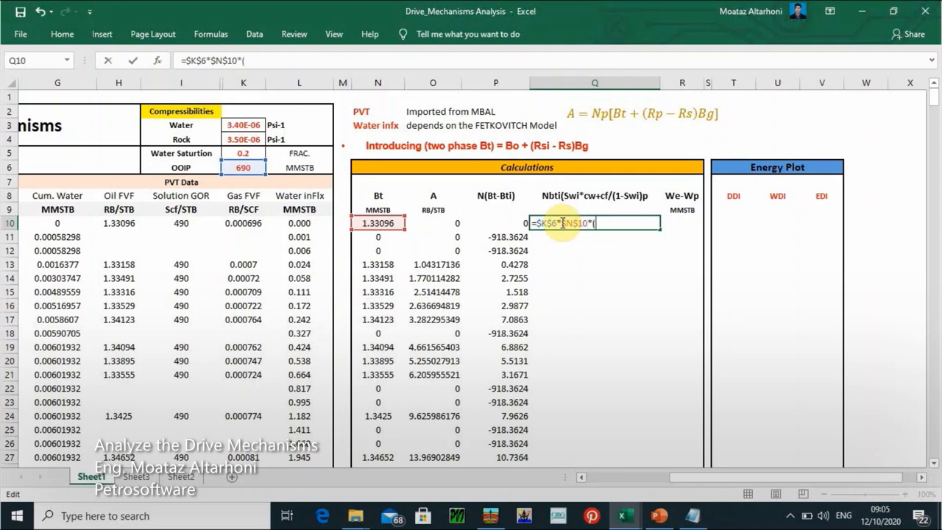
Extend the Q10 formula with absolute Swi ($K$5) and cw ($K$3) references.
{"action": "left_click", "coordinate": [223, 152]}
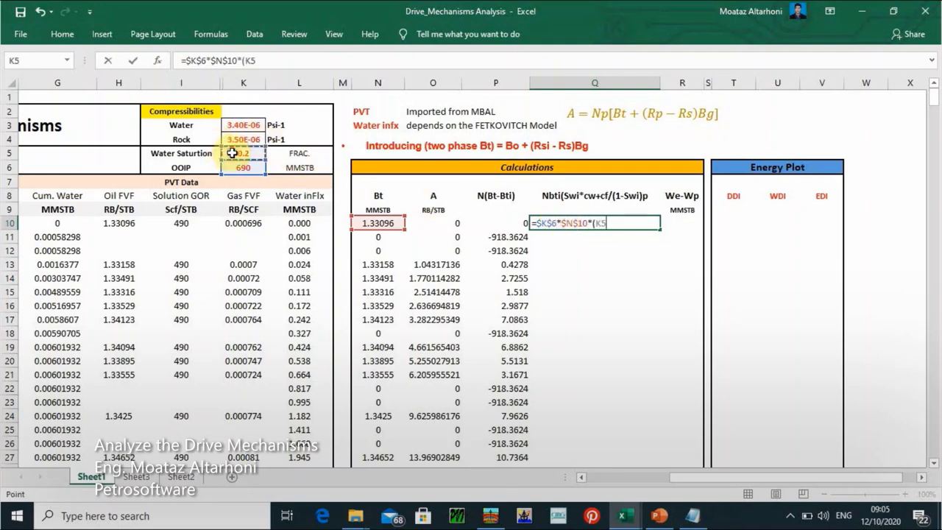
{"action": "left_click", "coordinate": [596, 223]}
{"action": "type", "text": "$"}
{"action": "key", "text": "Right"}
{"action": "type", "text": "$6"}
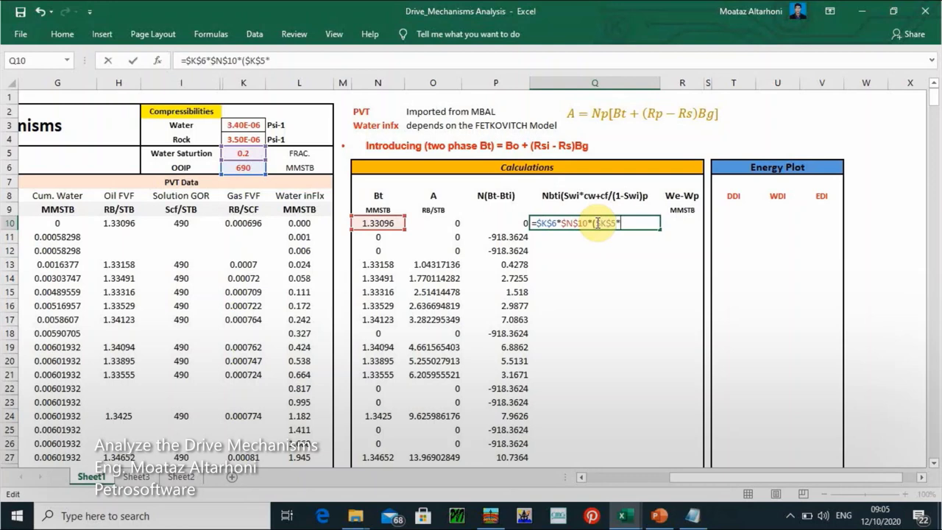
{"action": "type", "text": "*"}
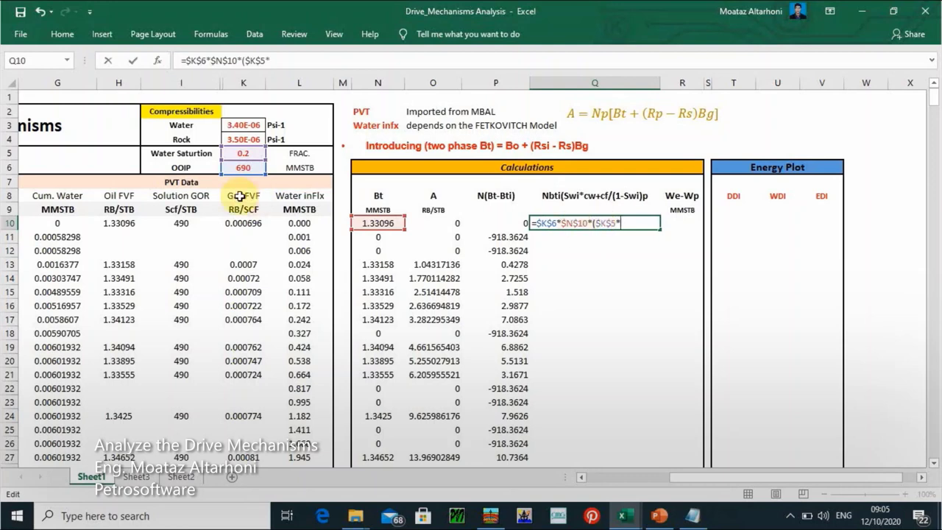
{"action": "left_click", "coordinate": [231, 125]}
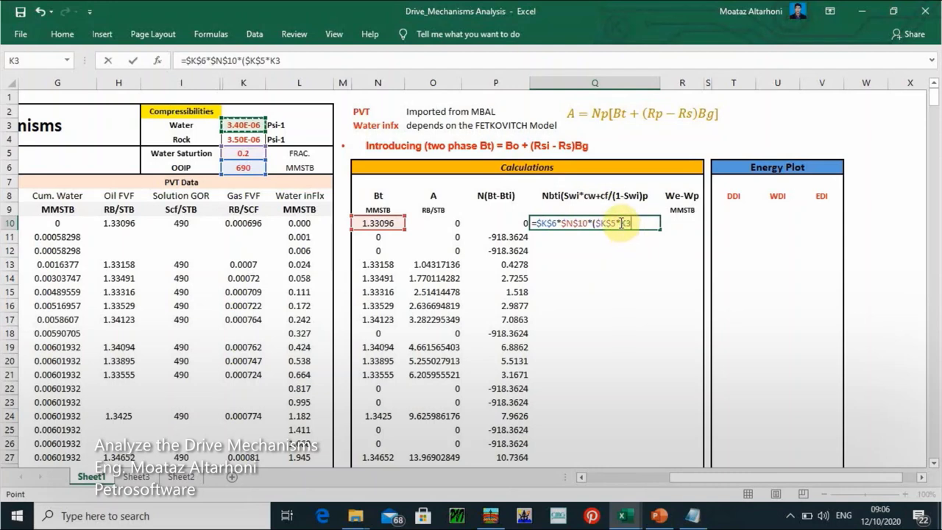
{"action": "left_click", "coordinate": [620, 223]}
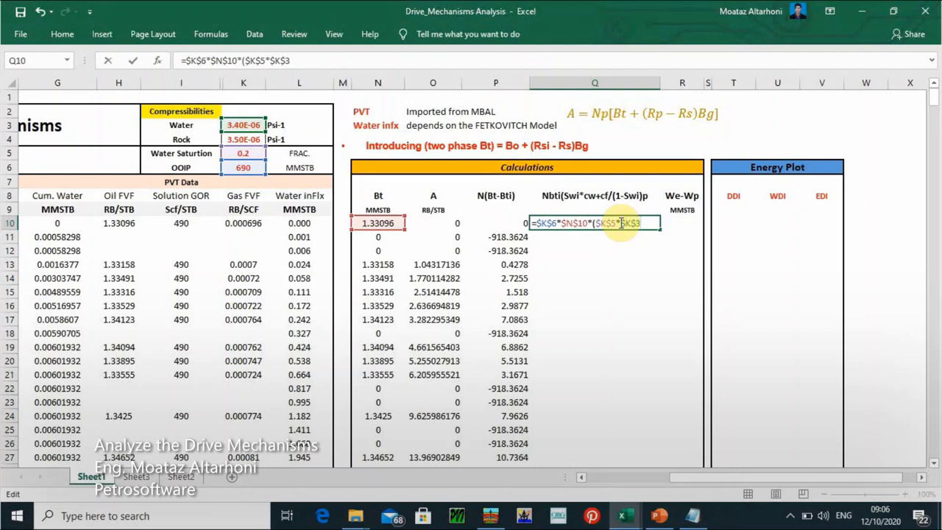
{"action": "left_click", "coordinate": [665, 459]}
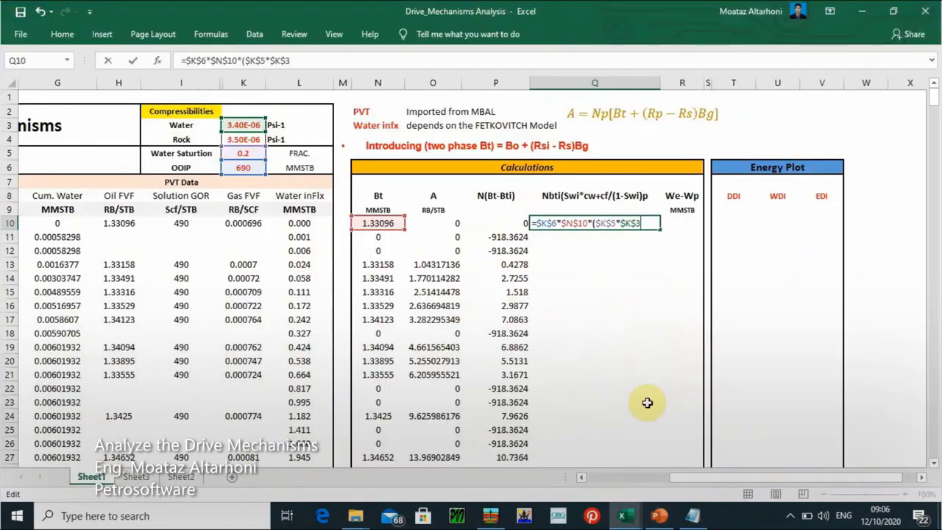
{"action": "mouse_move", "coordinate": [658, 515]}
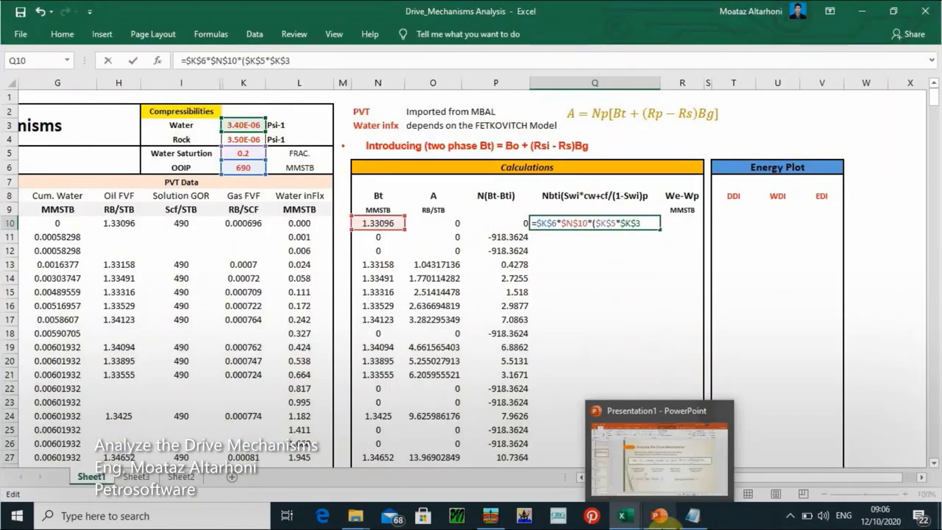
{"action": "left_click", "coordinate": [657, 451]}
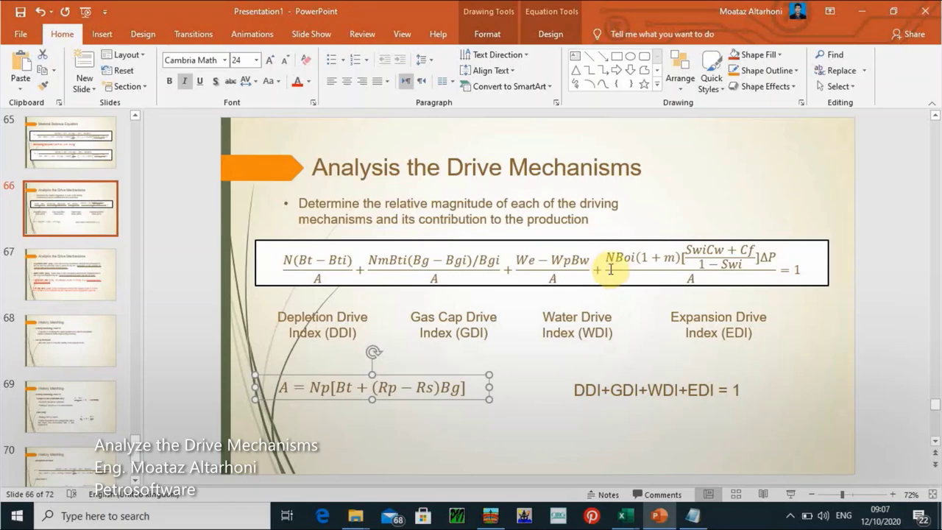
{"action": "mouse_move", "coordinate": [627, 520]}
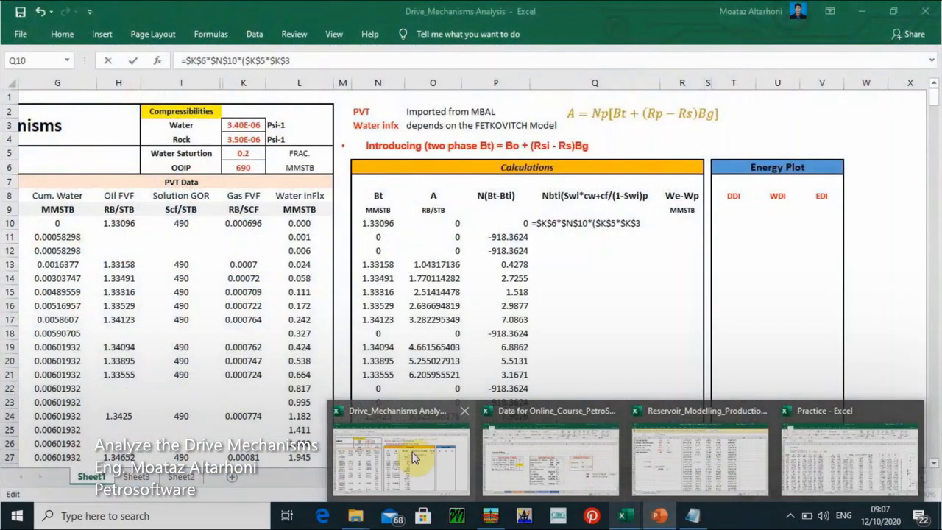
Complete Q10 as =$K$6*$N$10*($K$5*$K$3+$K$4)/(1-$K$5), returning 4.80E-03.
{"action": "left_click", "coordinate": [413, 458]}
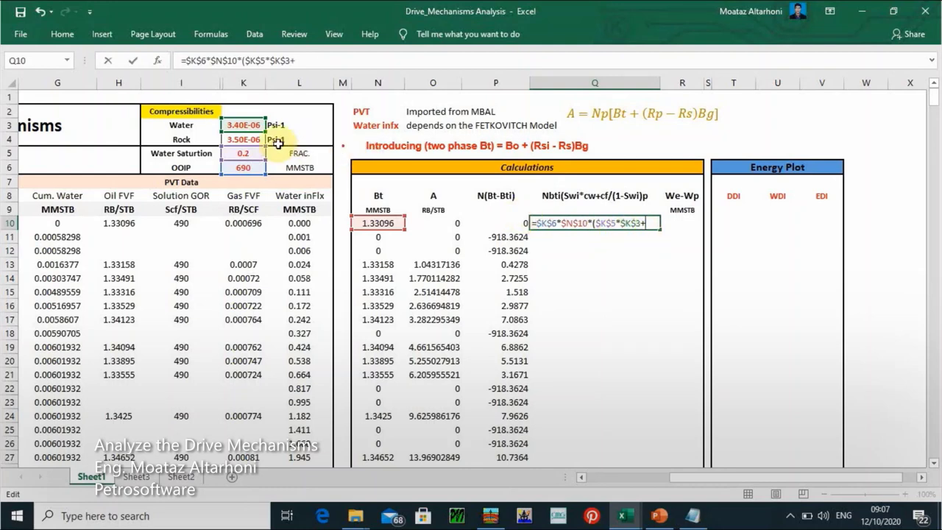
{"action": "left_click", "coordinate": [244, 139]}
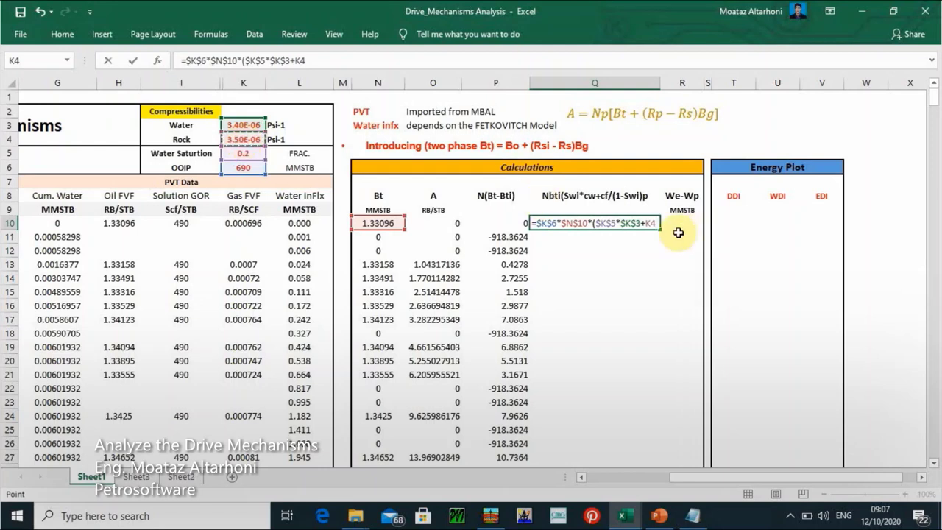
{"action": "left_click", "coordinate": [645, 223]}
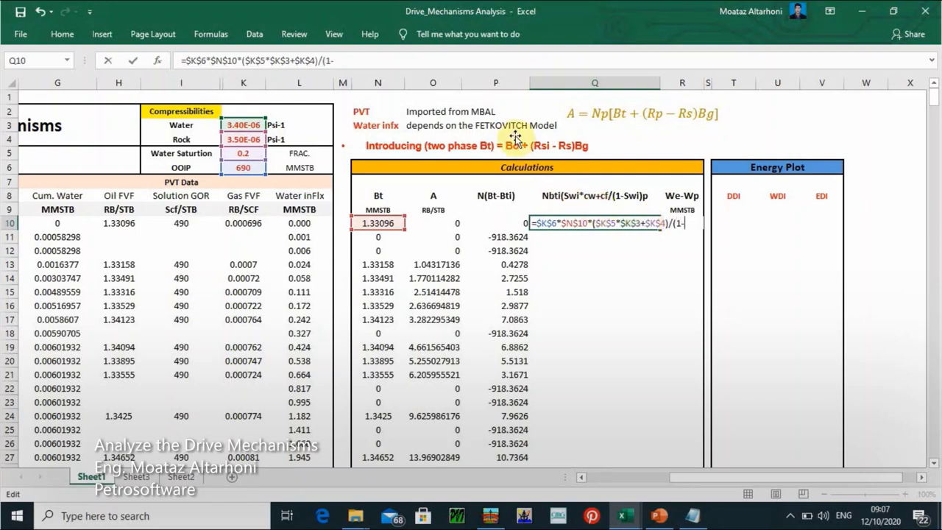
{"action": "left_click", "coordinate": [242, 152]}
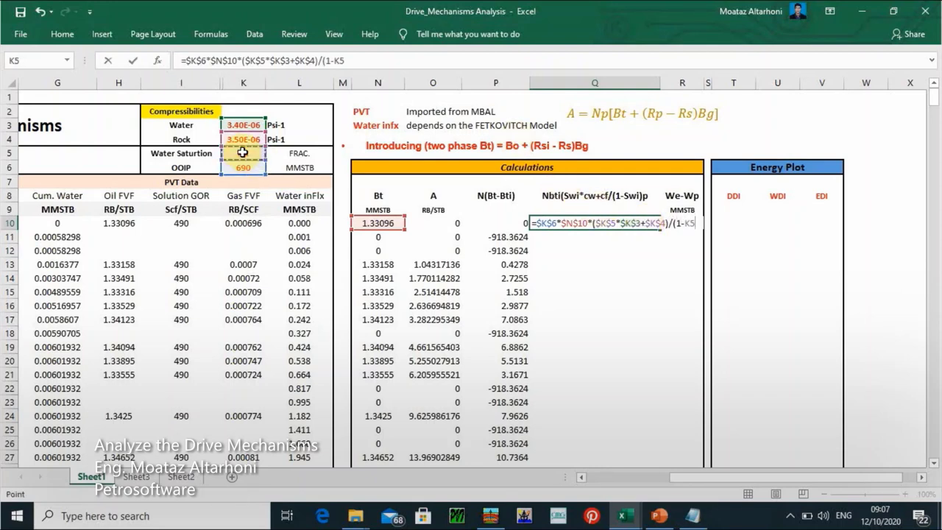
{"action": "scroll", "coordinate": [242, 152], "scroll_direction": "left", "scroll_amount": 3}
{"action": "left_click", "coordinate": [242, 152]}
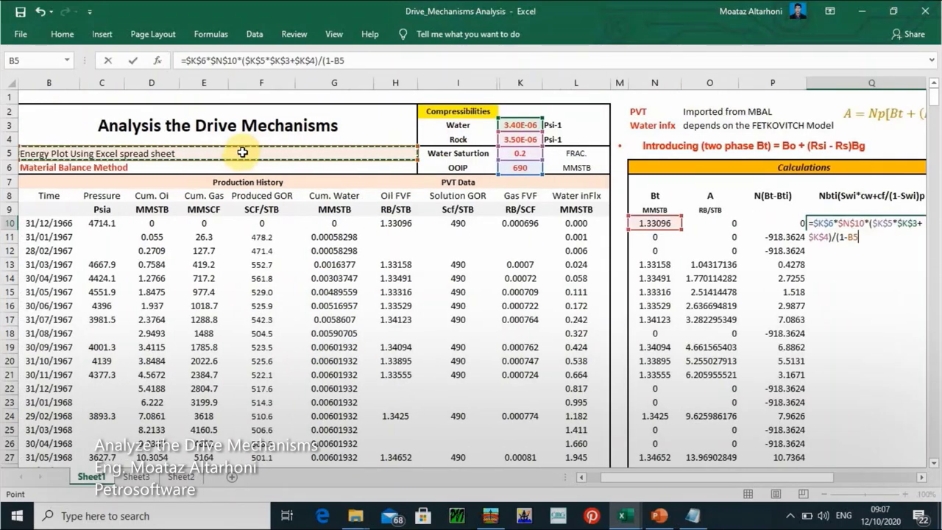
{"action": "left_click", "coordinate": [511, 154]}
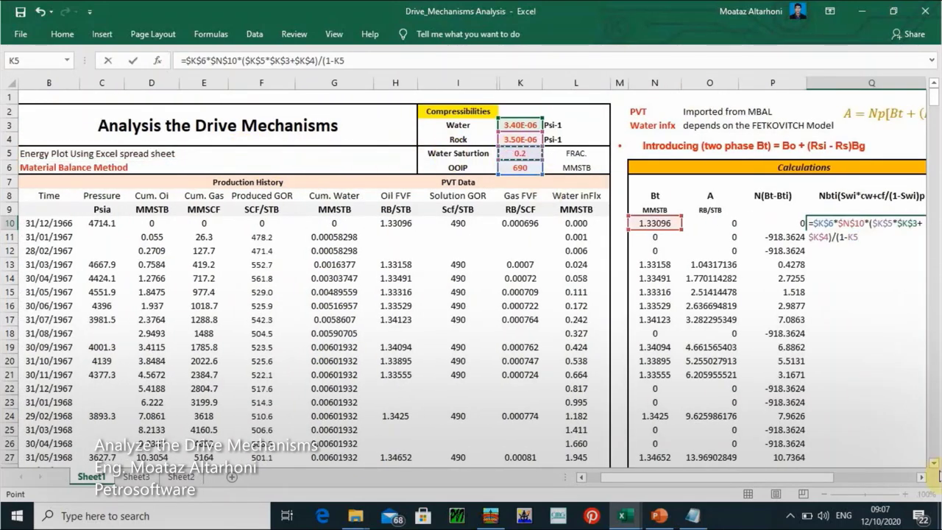
{"action": "scroll", "coordinate": [921, 477], "scroll_direction": "right", "scroll_amount": 4}
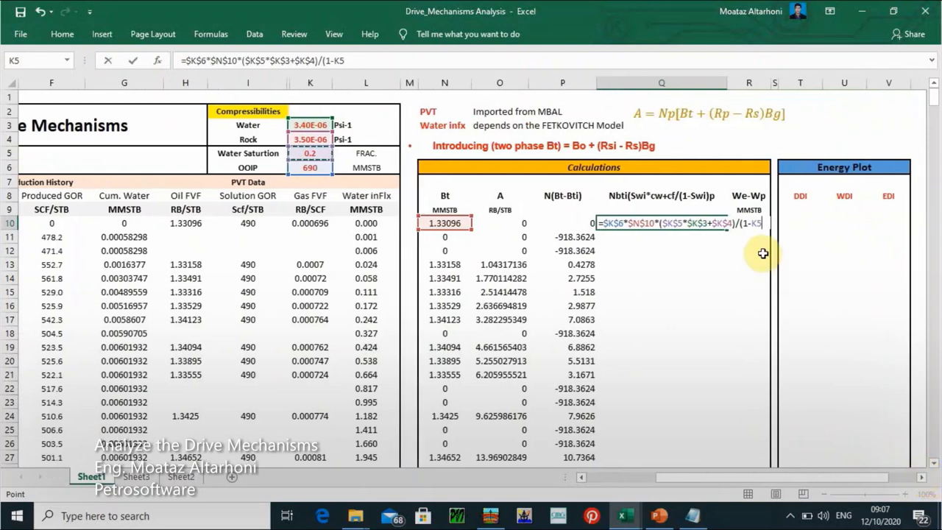
{"action": "left_click", "coordinate": [751, 224]}
{"action": "type", "text": "$K$5"}
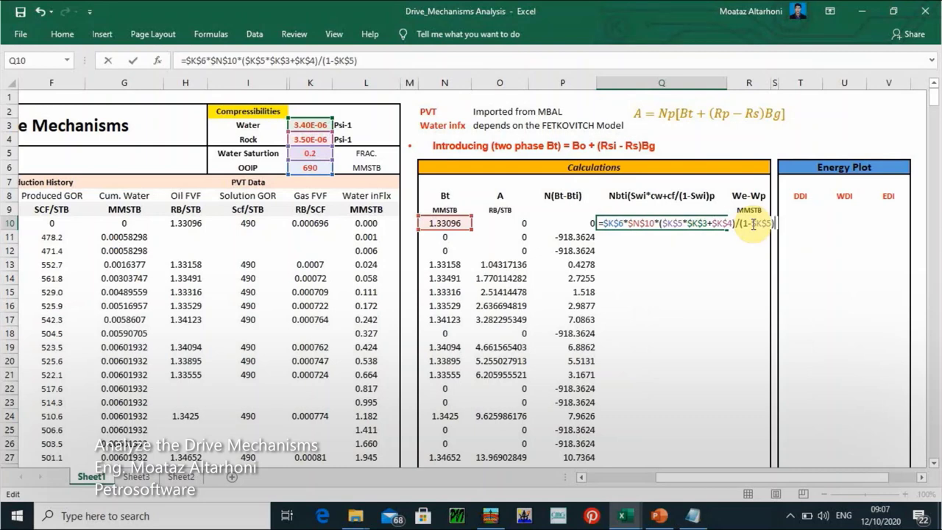
{"action": "key", "text": "Return"}
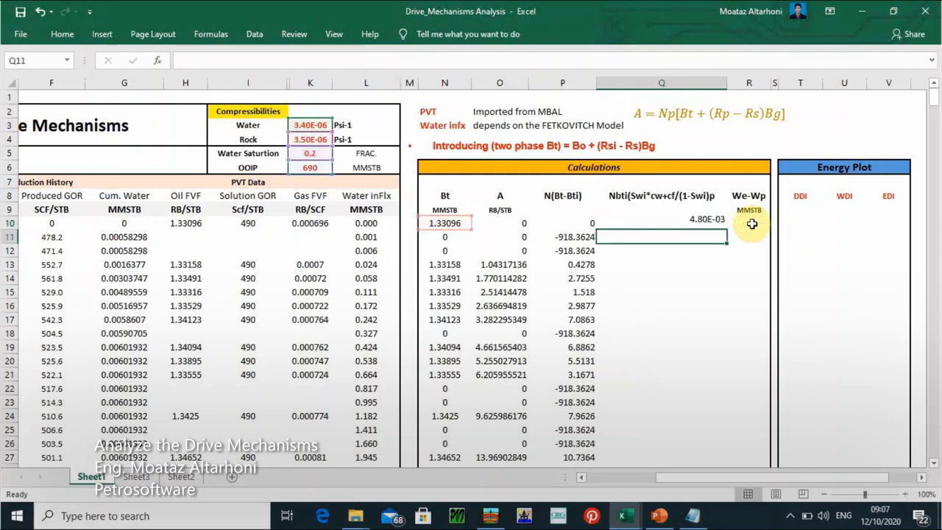
Centre the 4.80E-03 value in Q10.
{"action": "left_click", "coordinate": [694, 222]}
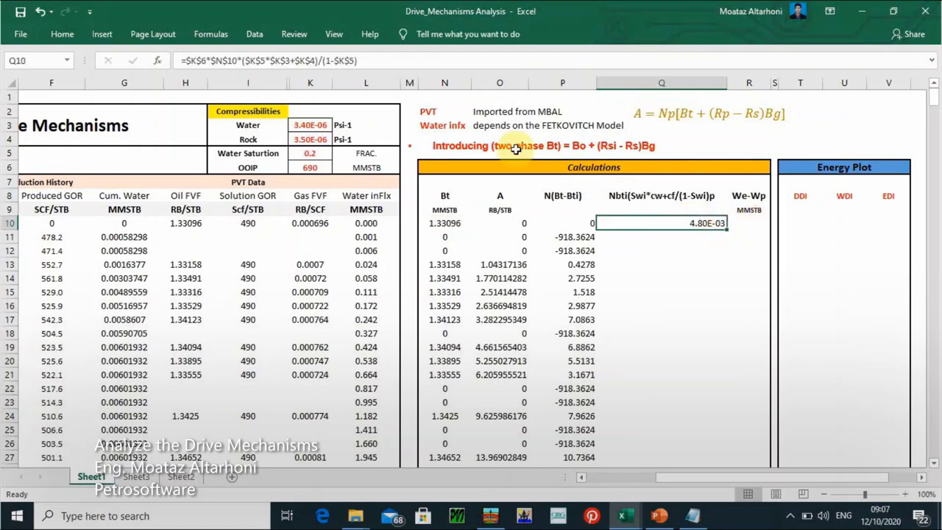
{"action": "left_click", "coordinate": [63, 34]}
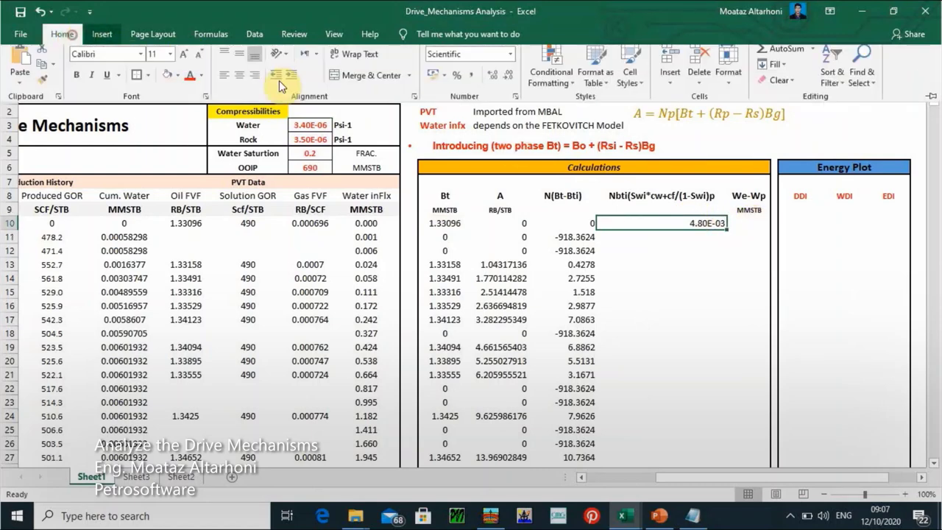
{"action": "left_click", "coordinate": [240, 81]}
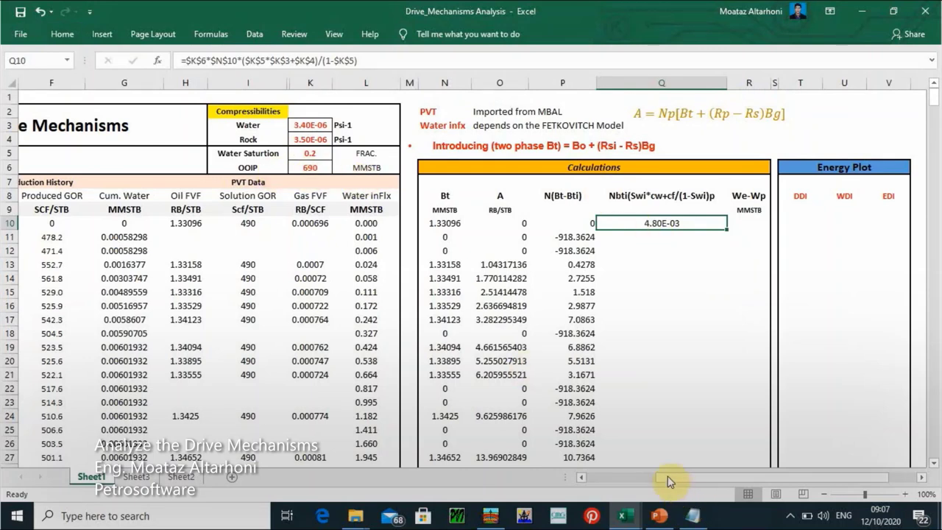
Compare Q10's formula against the PowerPoint equation slide, leaving it unchanged.
{"action": "double_click", "coordinate": [643, 222]}
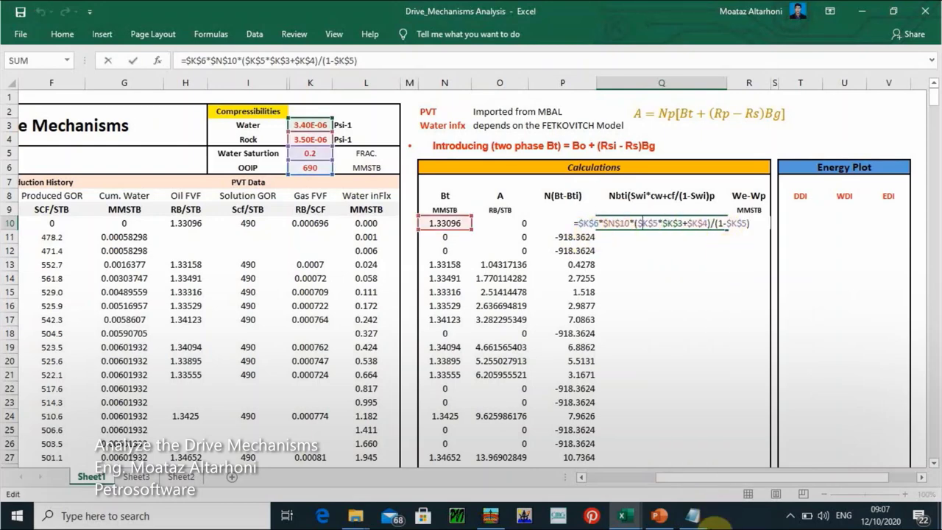
{"action": "mouse_move", "coordinate": [659, 515]}
{"action": "left_click", "coordinate": [680, 460]}
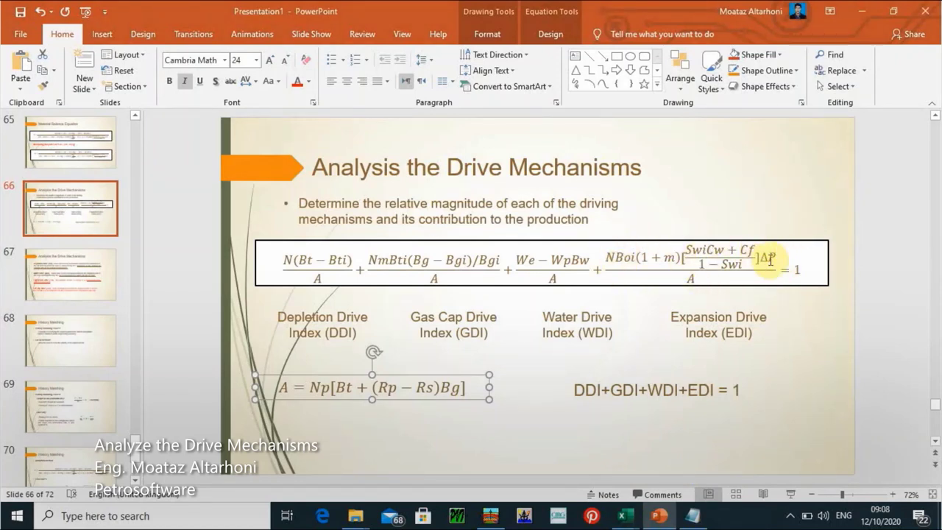
{"action": "left_click", "coordinate": [861, 11]}
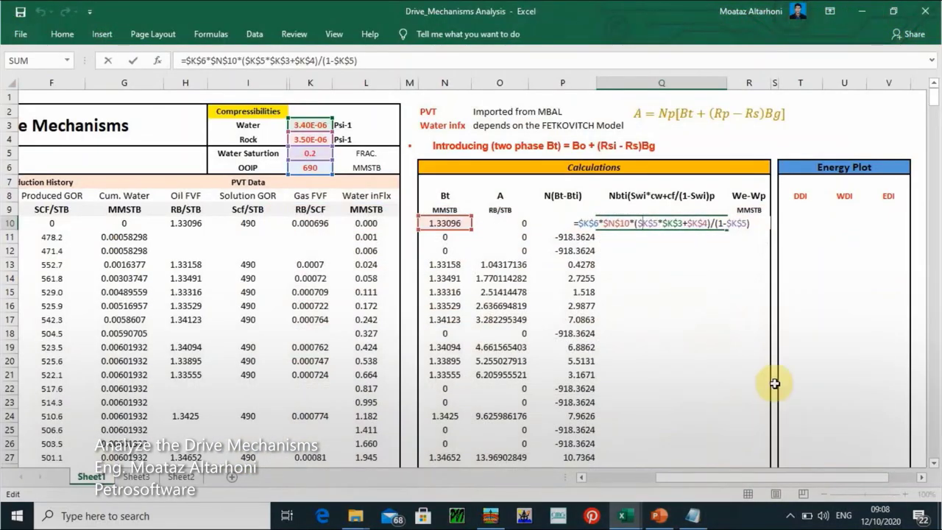
{"action": "key", "text": "Return"}
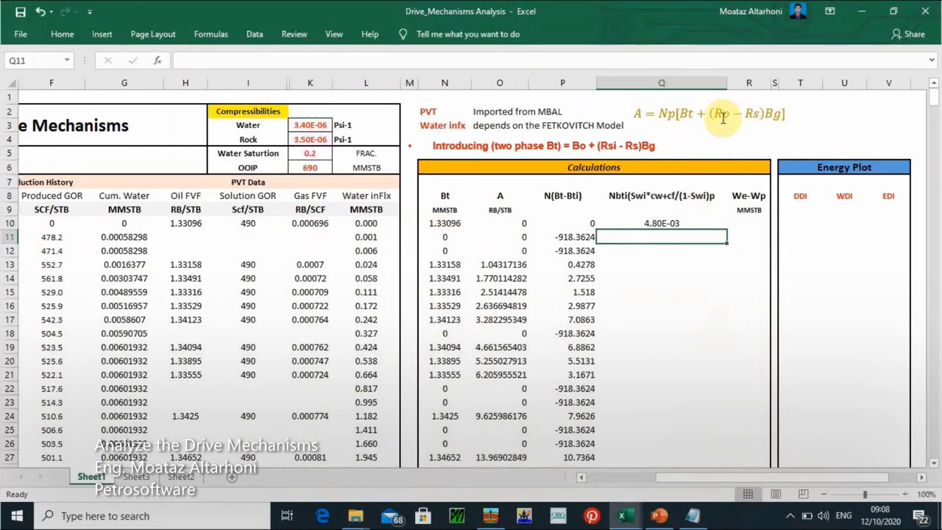
Insert a new column at Q, undo the stray R8 entry, and head Q8 'Dp'.
{"action": "left_click", "coordinate": [631, 83]}
{"action": "right_click", "coordinate": [631, 83]}
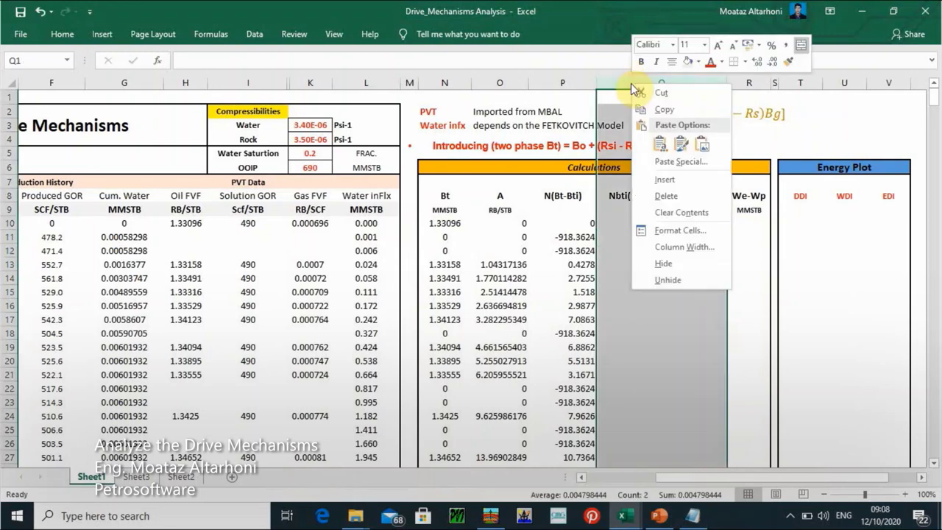
{"action": "left_click", "coordinate": [673, 181]}
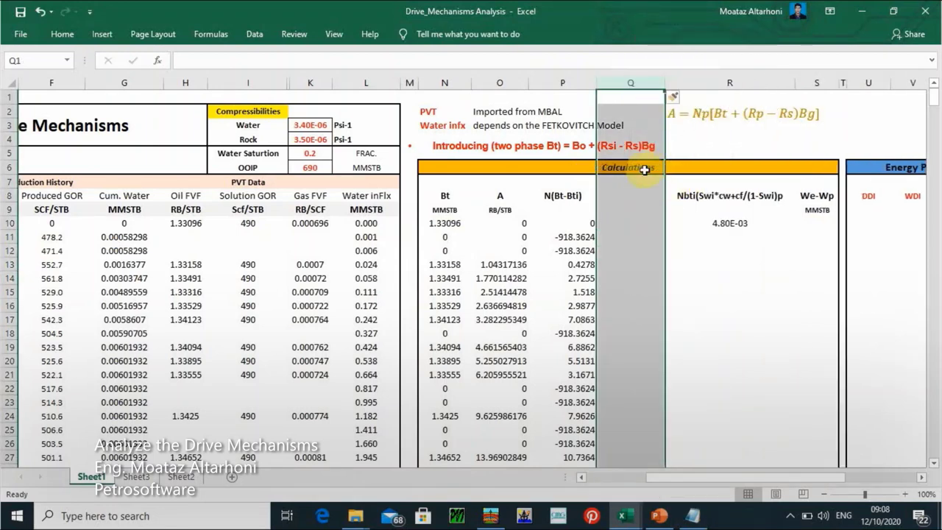
{"action": "left_click", "coordinate": [633, 201]}
{"action": "key", "text": "Right"}
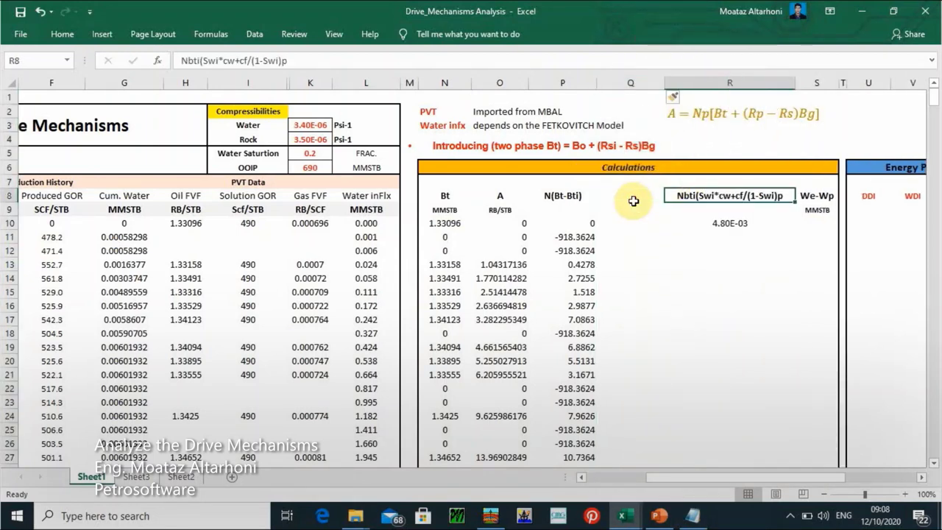
{"action": "type", "text": "d"}
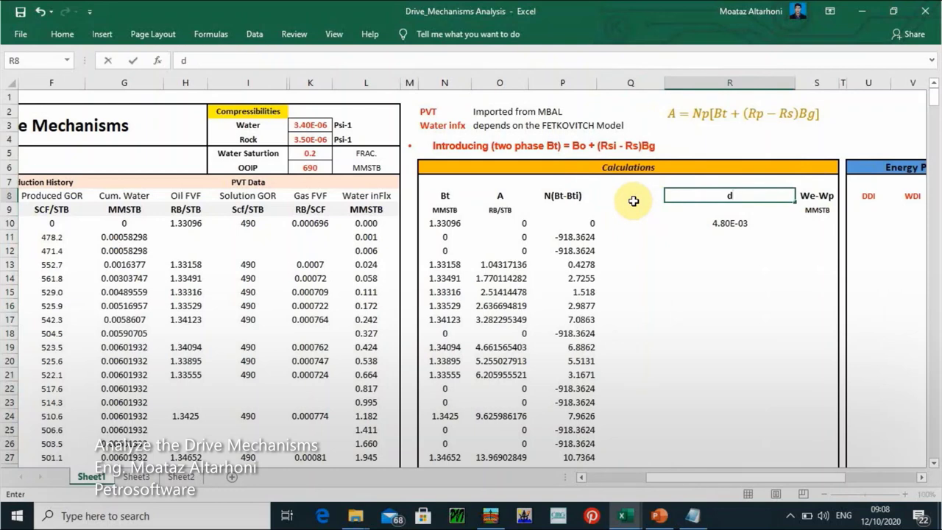
{"action": "left_click", "coordinate": [41, 12]}
{"action": "left_click", "coordinate": [637, 195]}
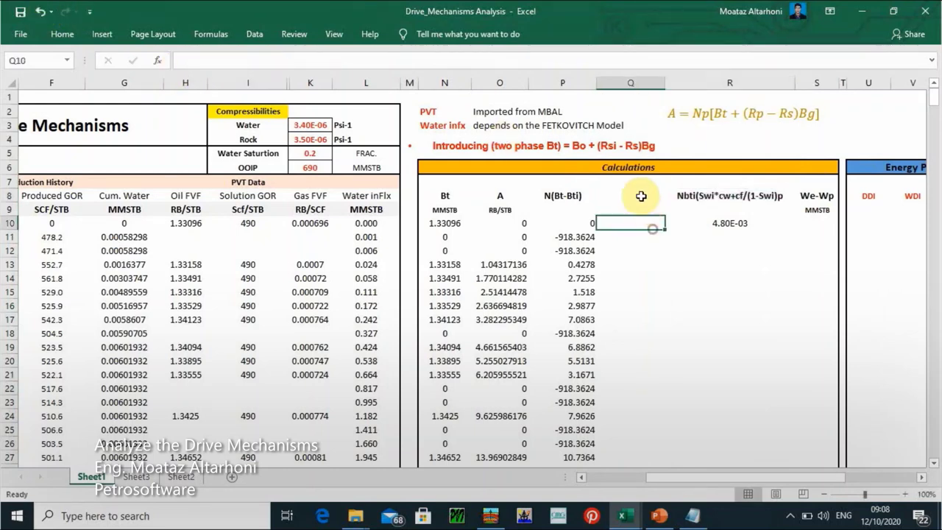
{"action": "type", "text": "Dp"}
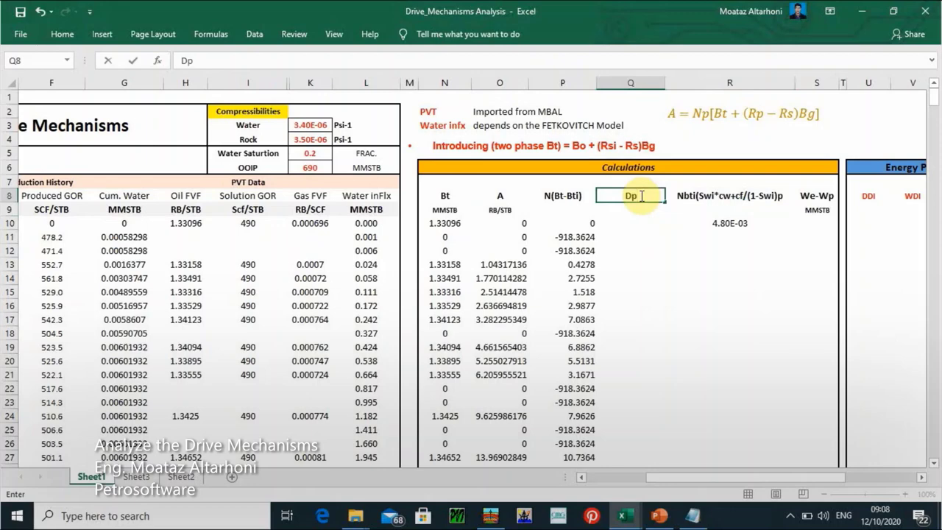
{"action": "left_click", "coordinate": [635, 225]}
Enter the pressure-drop formula =$C$10-C10 in Q10.
{"action": "type", "text": "="}
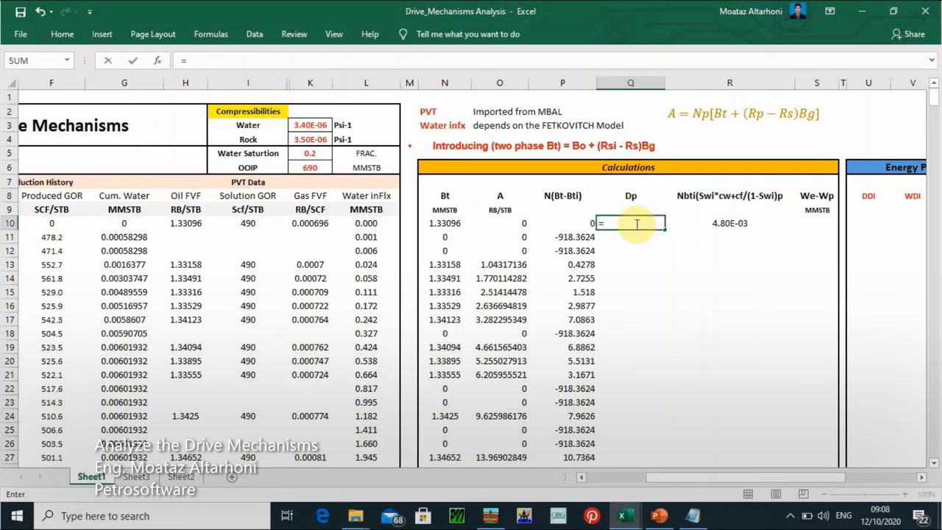
{"action": "left_click_drag", "start_coordinate": [662, 478], "coordinate": [599, 487]}
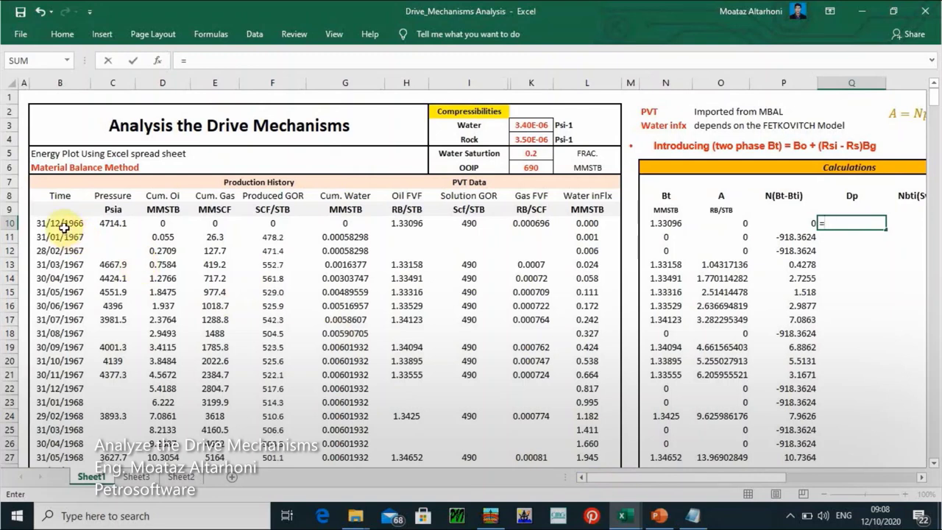
{"action": "left_click", "coordinate": [113, 222]}
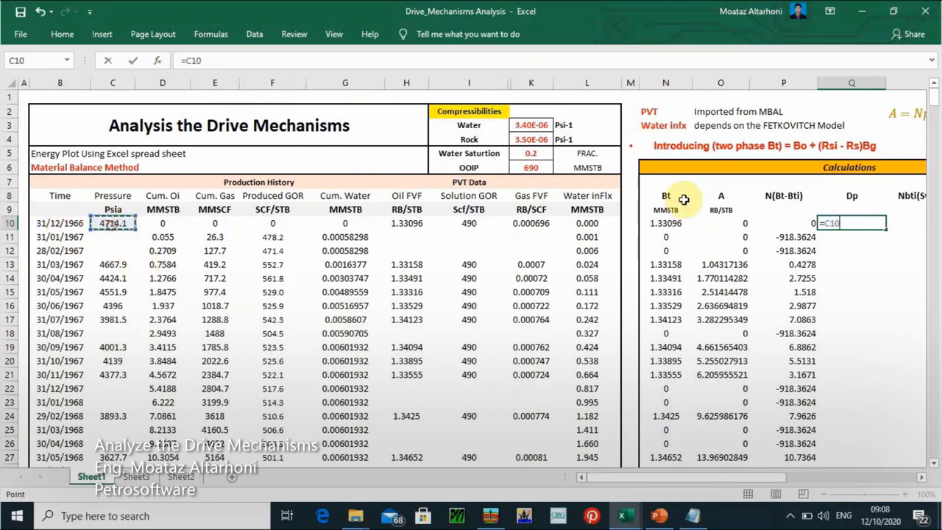
{"action": "left_click", "coordinate": [827, 223]}
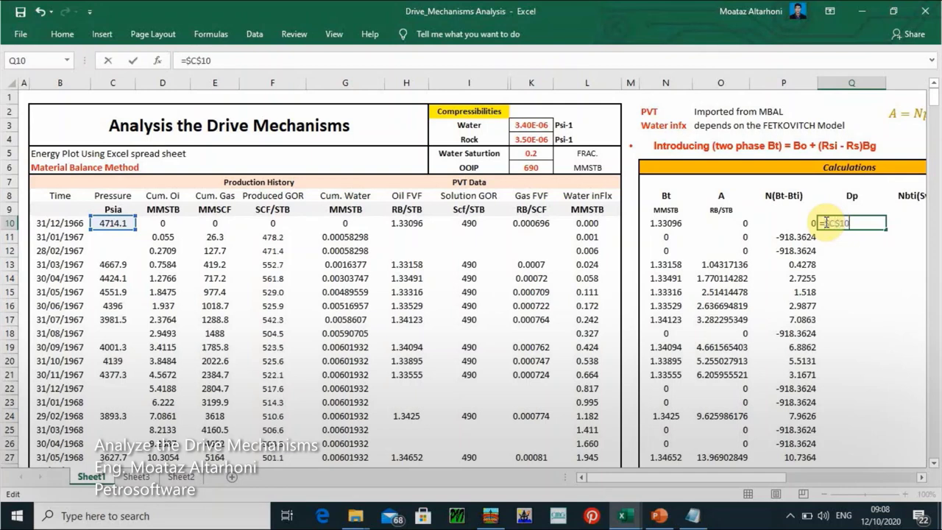
{"action": "type", "text": "-"}
{"action": "left_click", "coordinate": [109, 224]}
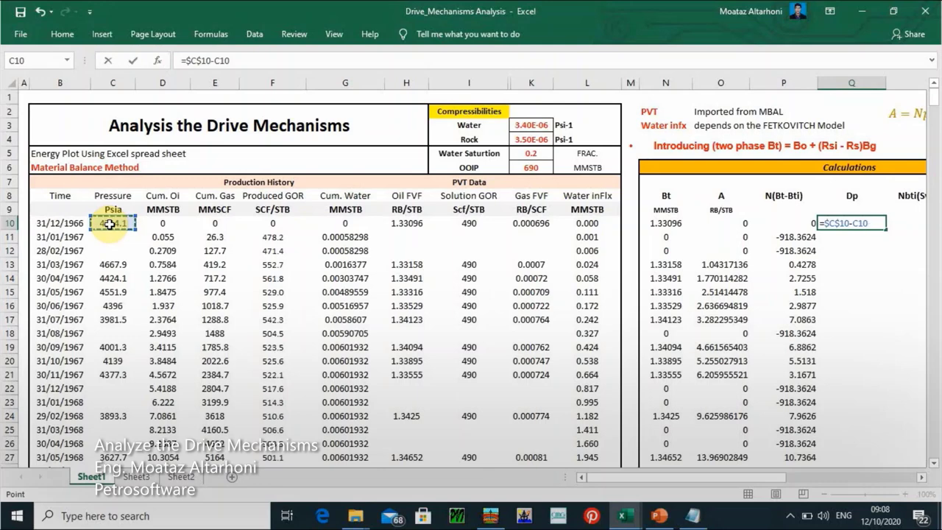
{"action": "key", "text": "Return"}
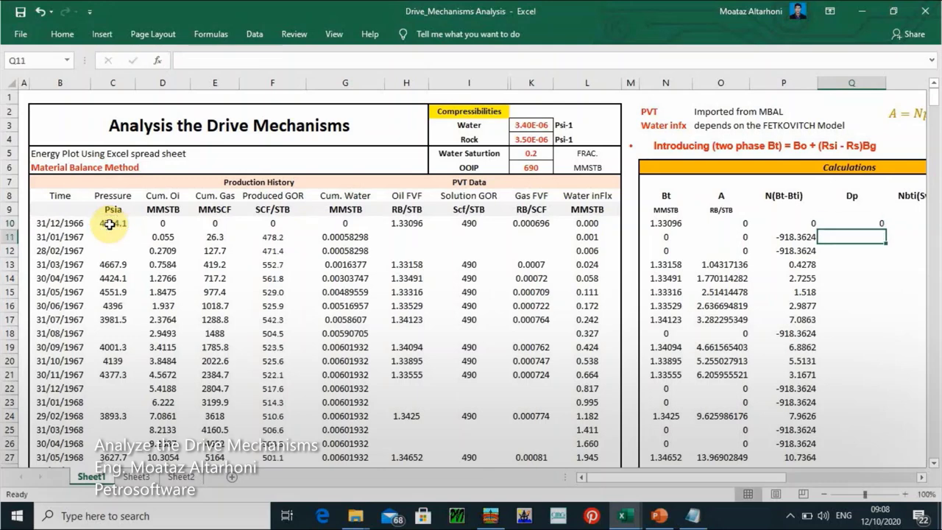
Fill the Q10 Dp formula down the whole table.
{"action": "left_click", "coordinate": [920, 477]}
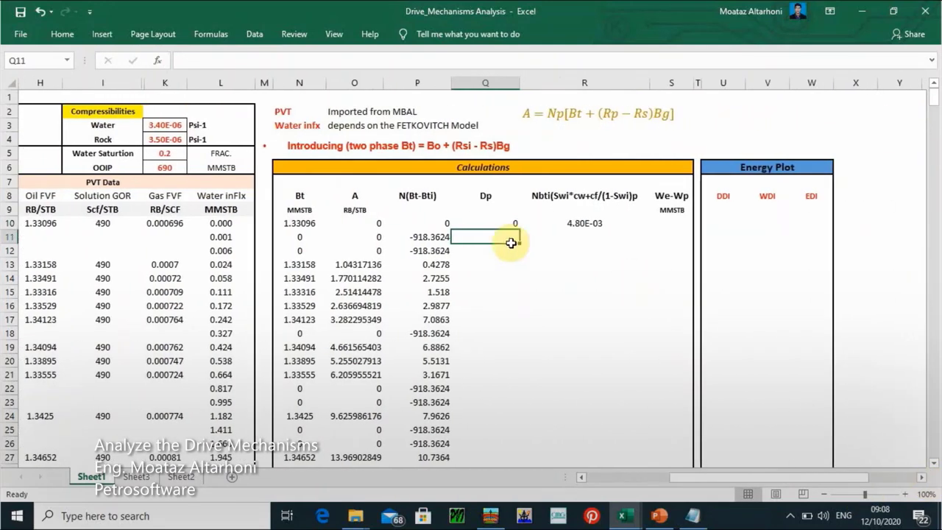
{"action": "left_click", "coordinate": [494, 225]}
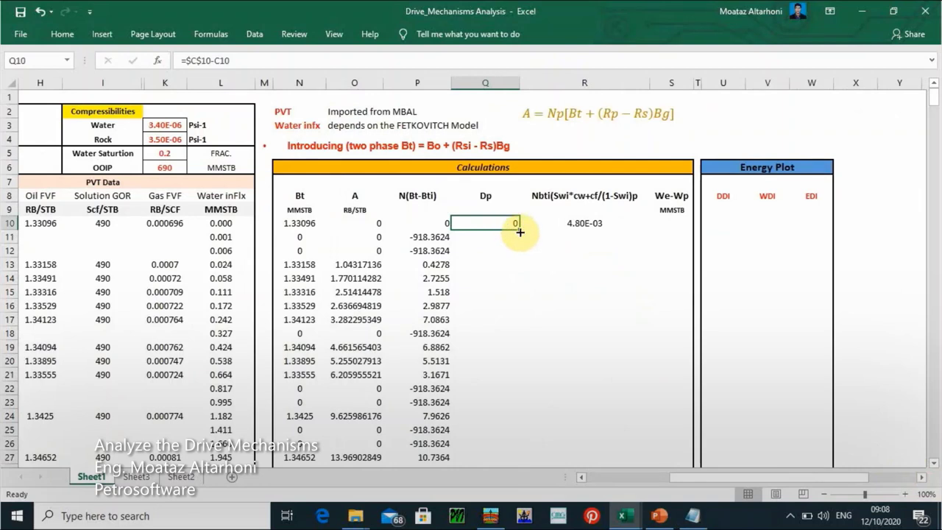
{"action": "double_click", "coordinate": [519, 230]}
{"action": "left_click", "coordinate": [500, 236]}
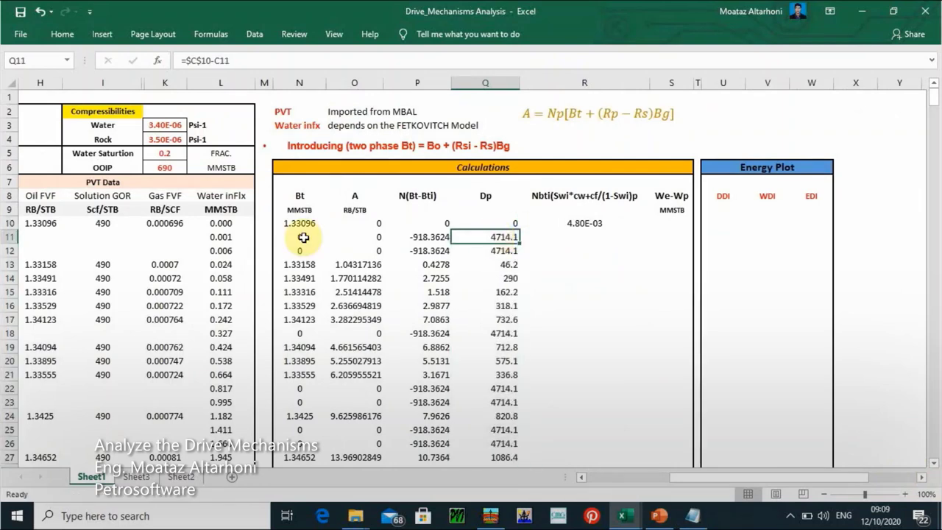
{"action": "left_click_drag", "start_coordinate": [303, 237], "coordinate": [497, 253]}
{"action": "left_click", "coordinate": [431, 237]}
{"action": "left_click", "coordinate": [584, 231]}
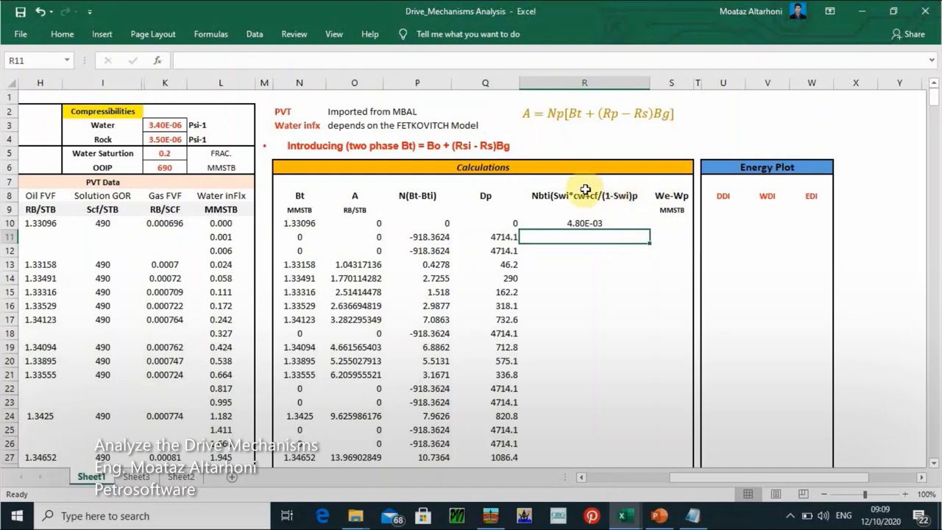
{"action": "right_click", "coordinate": [662, 83]}
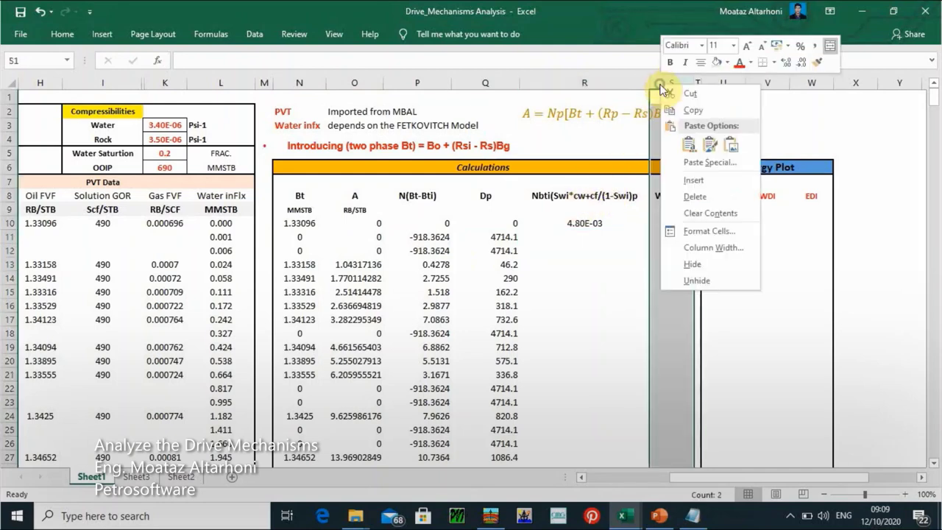
{"action": "left_click", "coordinate": [695, 182]}
{"action": "left_click", "coordinate": [678, 195]}
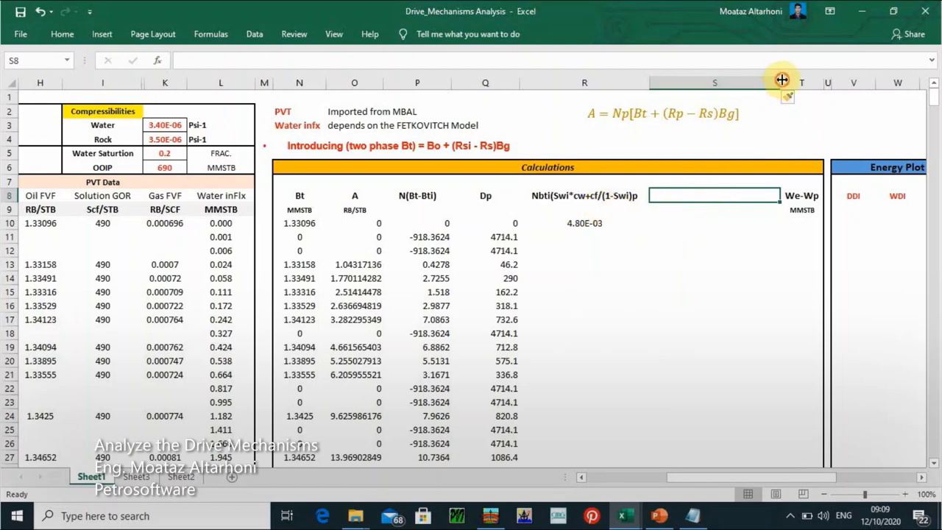
{"action": "left_click_drag", "start_coordinate": [780, 79], "coordinate": [735, 79]}
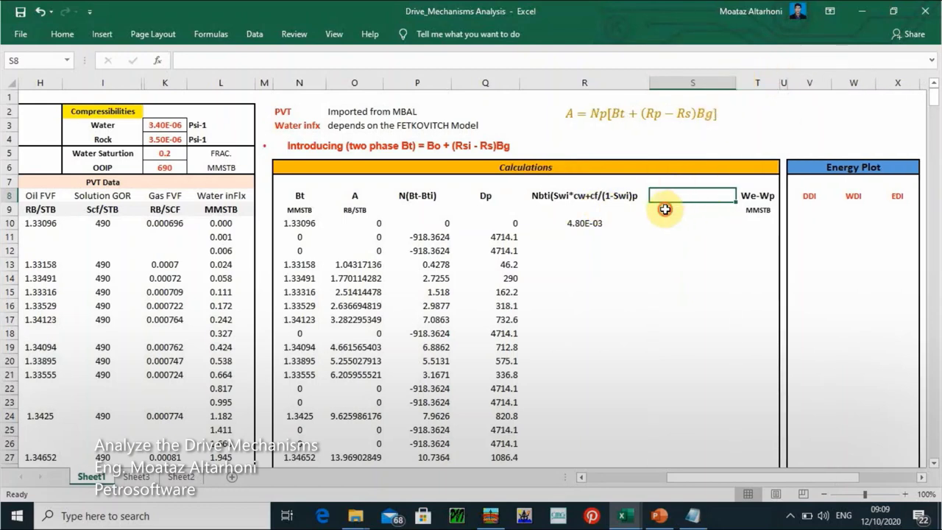
{"action": "left_click", "coordinate": [664, 208]}
{"action": "left_click", "coordinate": [668, 222]}
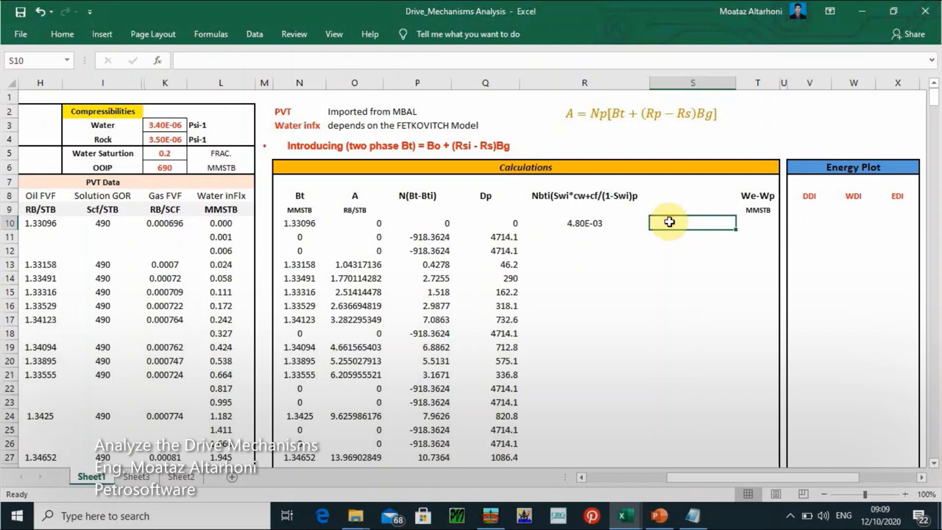
{"action": "type", "text": "="}
{"action": "left_click", "coordinate": [589, 222]}
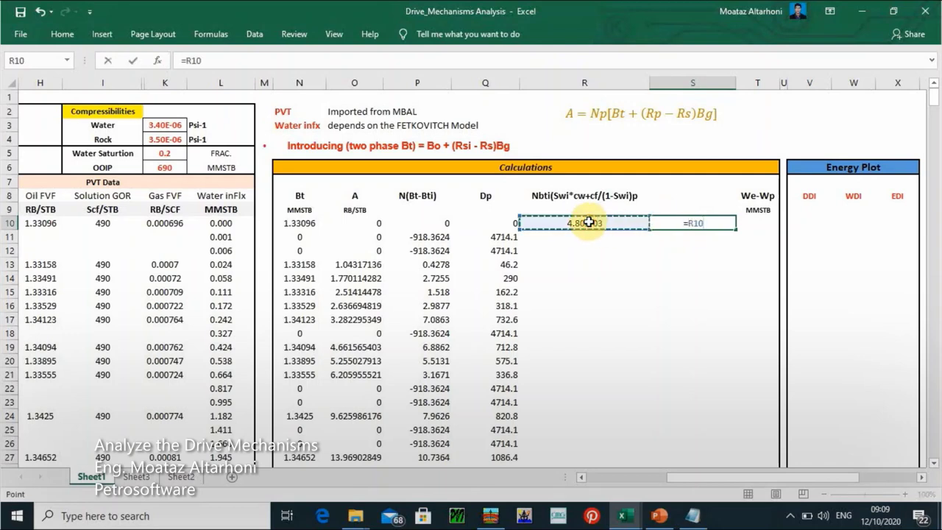
{"action": "type", "text": "*"}
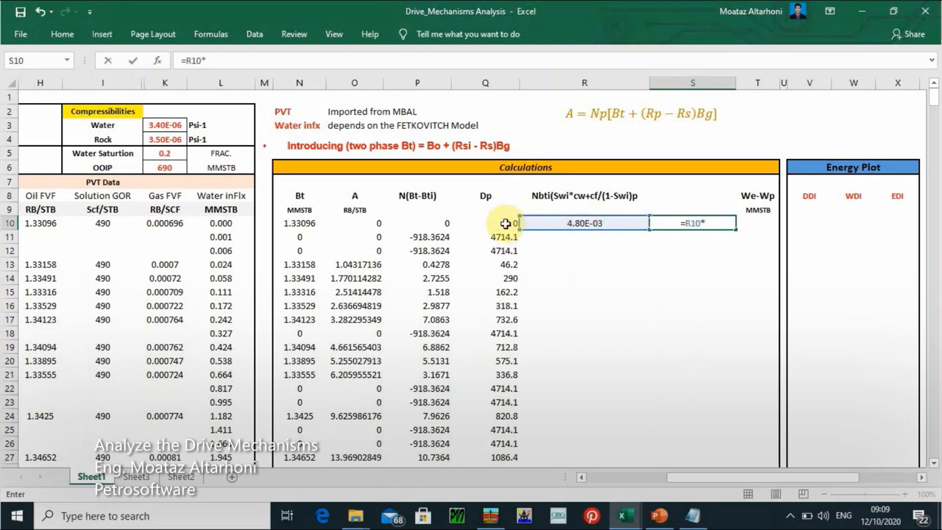
{"action": "left_click", "coordinate": [506, 223]}
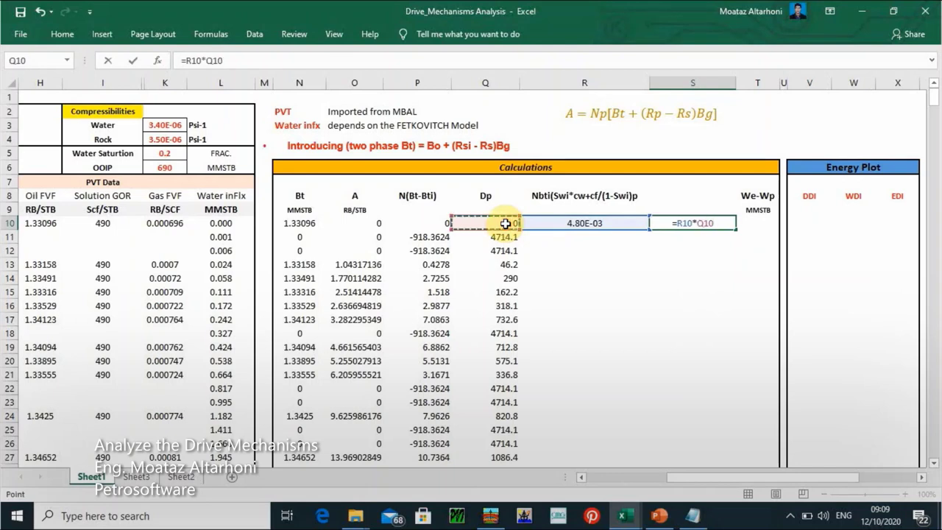
{"action": "key", "text": "Return"}
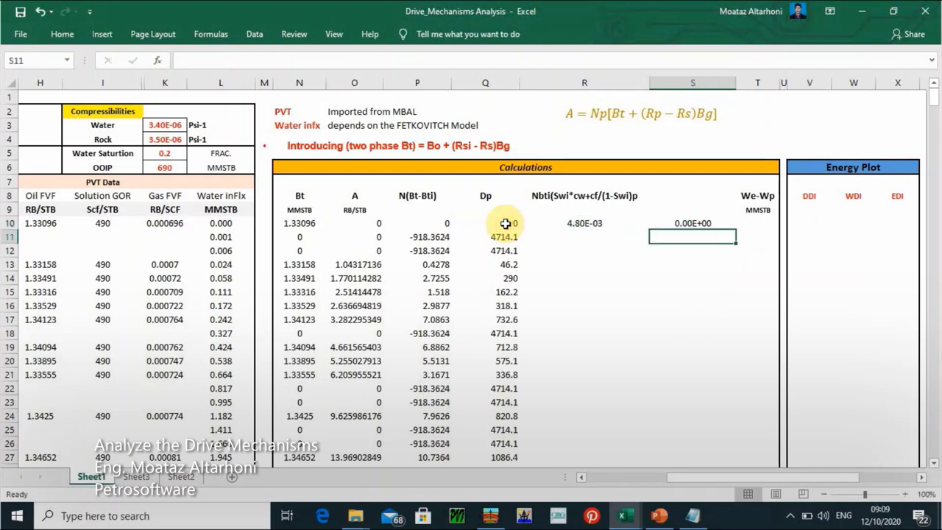
{"action": "double_click", "coordinate": [695, 224]}
{"action": "left_click", "coordinate": [630, 253]}
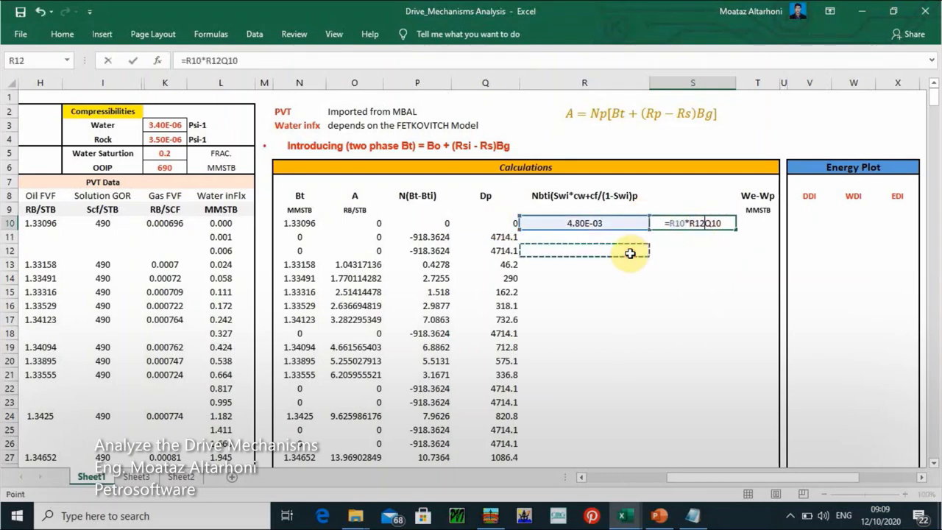
{"action": "key", "text": "BackSpace"}
{"action": "key", "text": "BackSpace"}
{"action": "key", "text": "BackSpace"}
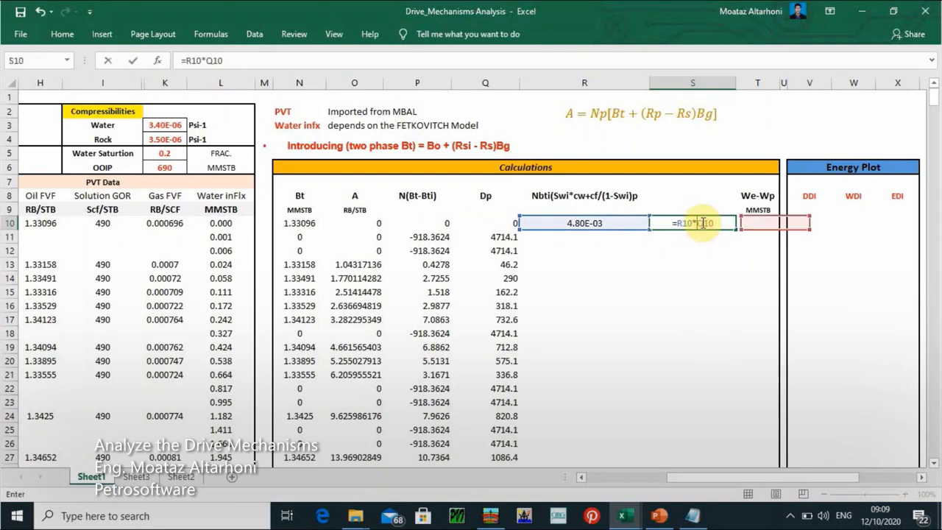
{"action": "key", "text": "Return"}
{"action": "left_click", "coordinate": [594, 226]}
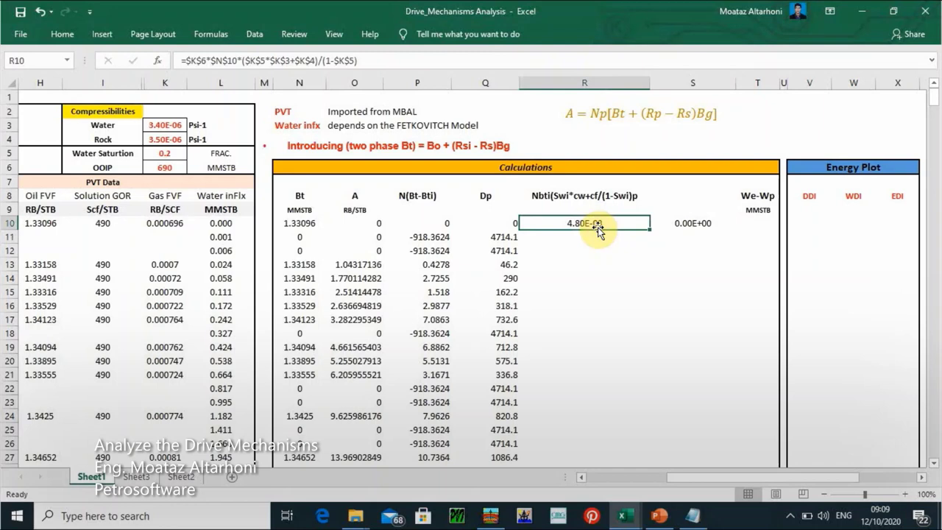
{"action": "double_click", "coordinate": [695, 224]}
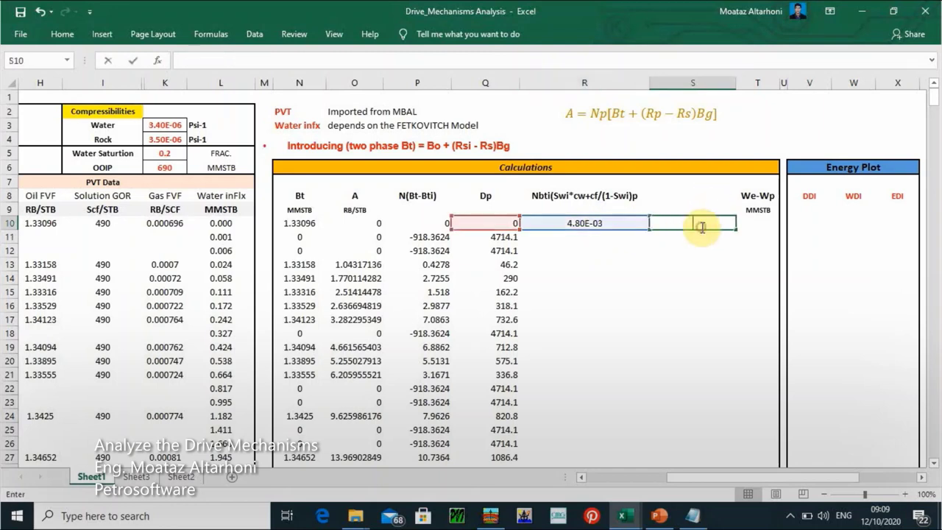
{"action": "left_click", "coordinate": [688, 167]}
{"action": "right_click", "coordinate": [692, 83]}
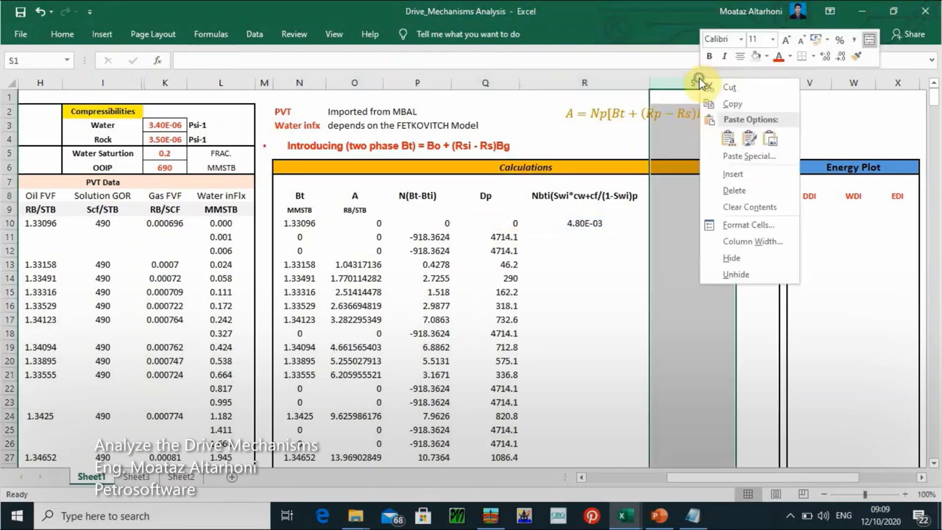
{"action": "left_click", "coordinate": [728, 191]}
{"action": "left_click", "coordinate": [559, 267]}
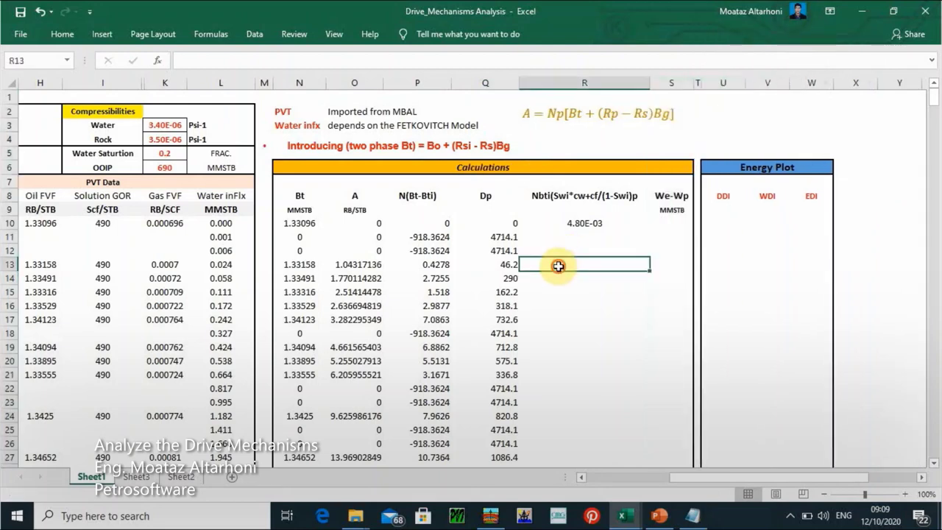
Append *Q10 to the Nbti formula in R10 and fill it down column R.
{"action": "left_click", "coordinate": [618, 221]}
{"action": "double_click", "coordinate": [618, 222]}
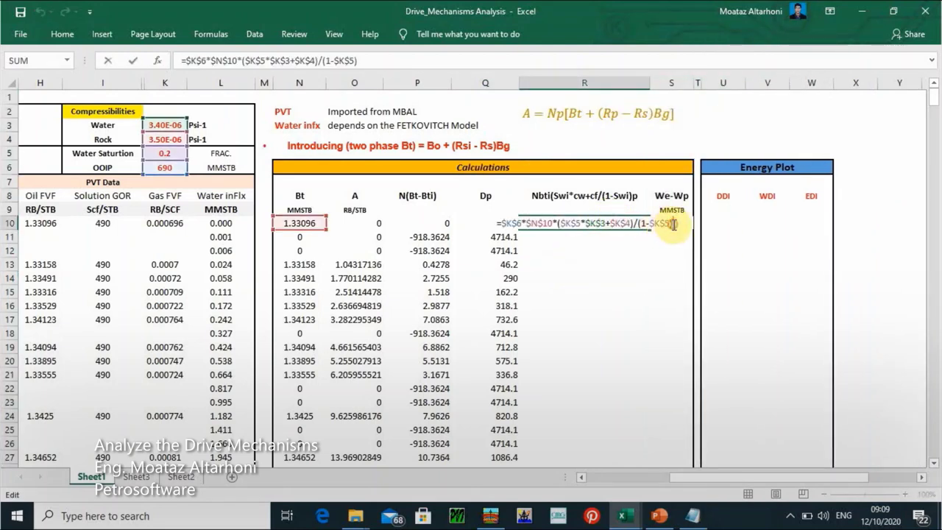
{"action": "type", "text": "*"}
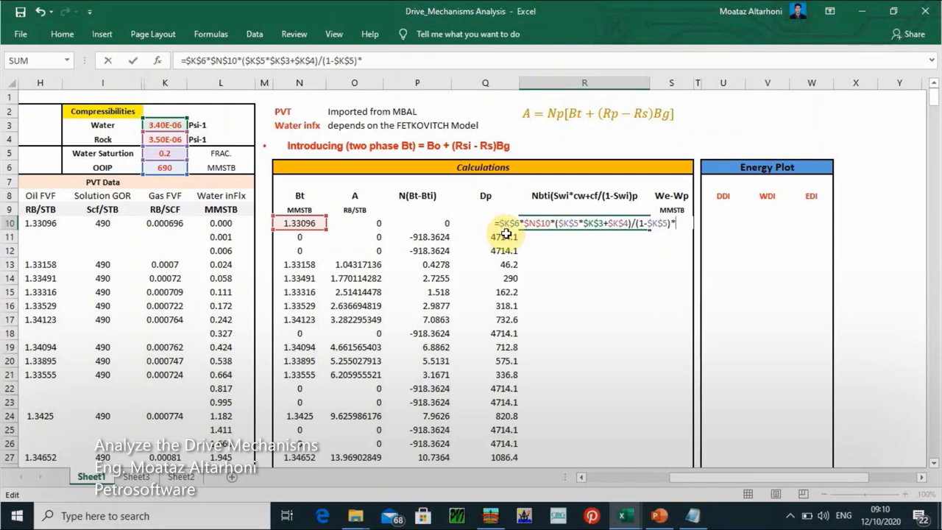
{"action": "type", "text": "q10"}
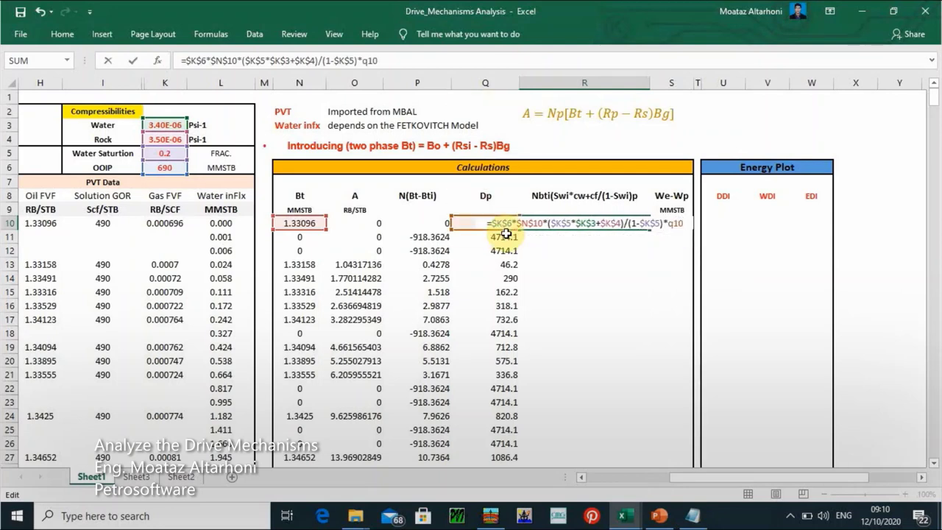
{"action": "key", "text": "Return"}
{"action": "left_click", "coordinate": [581, 221]}
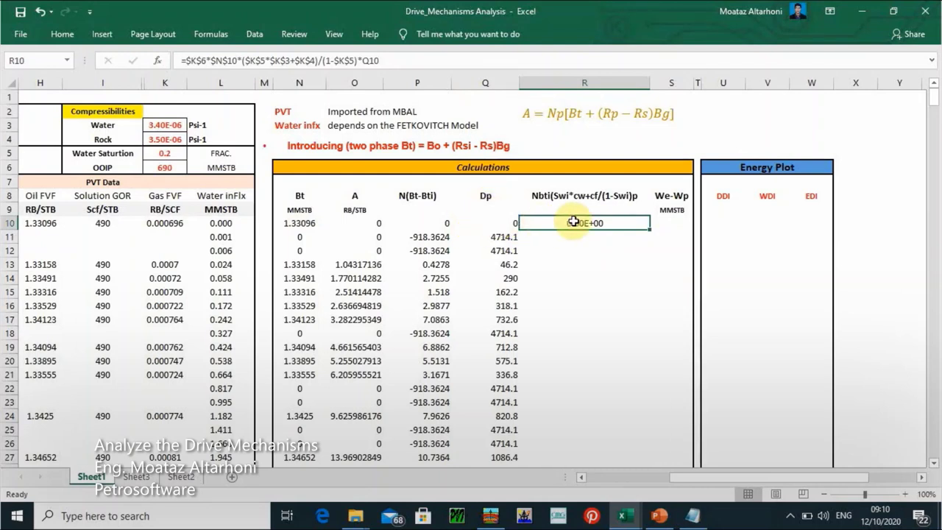
{"action": "double_click", "coordinate": [650, 228]}
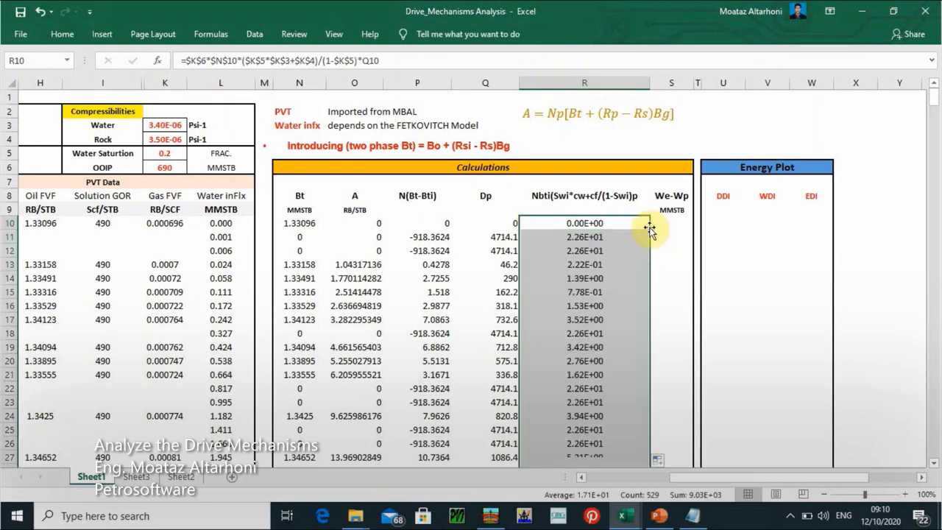
Check the formulas copied into R11, R13 and R15.
{"action": "double_click", "coordinate": [583, 238]}
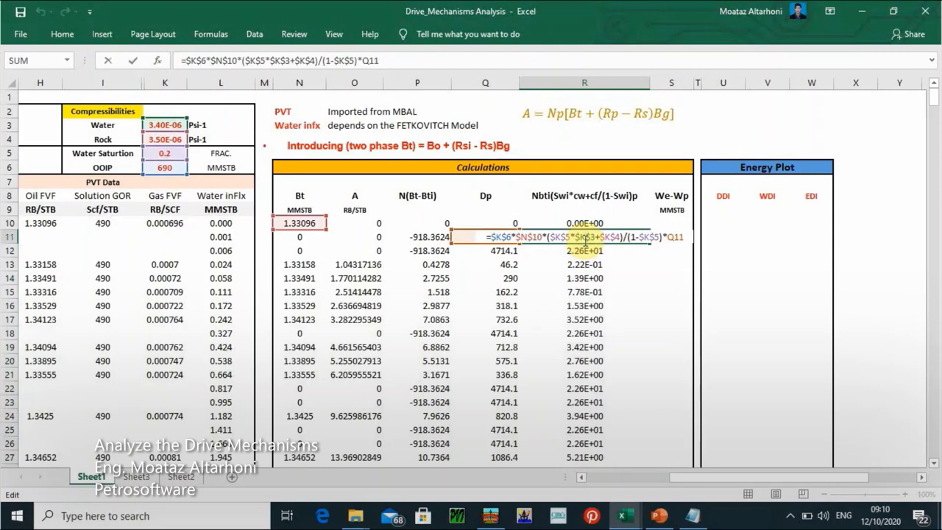
{"action": "key", "text": "Return"}
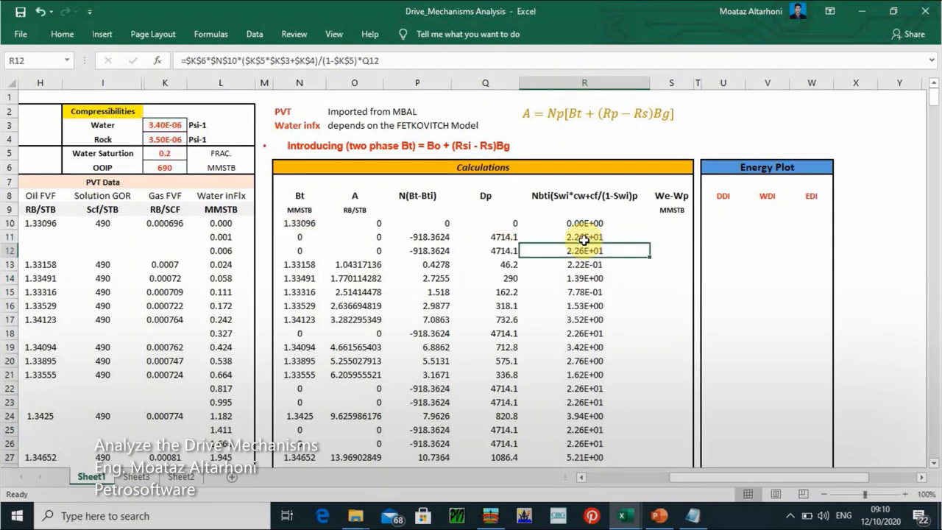
{"action": "double_click", "coordinate": [574, 265]}
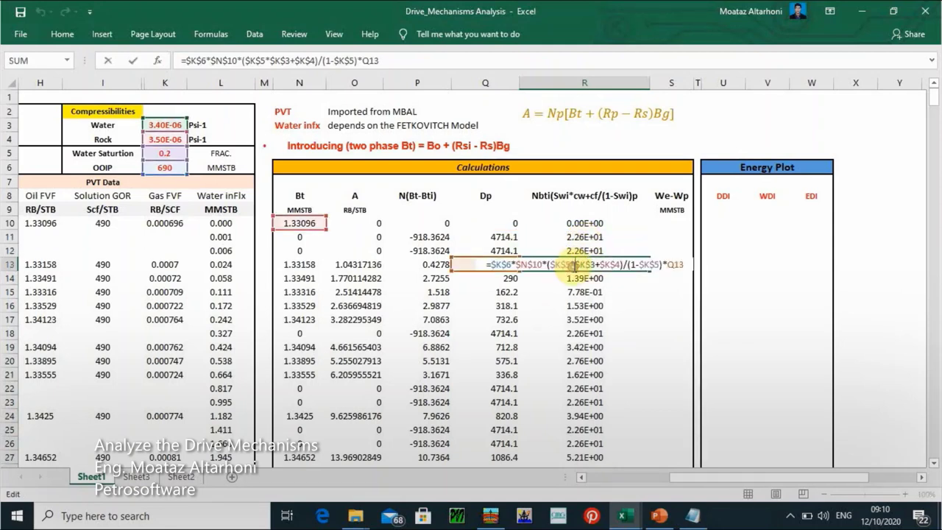
{"action": "key", "text": "Return"}
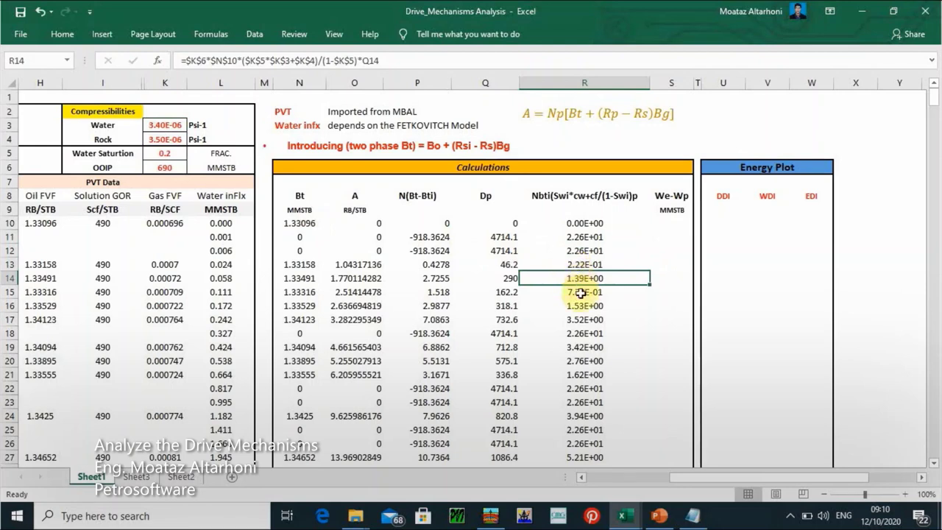
{"action": "double_click", "coordinate": [580, 293]}
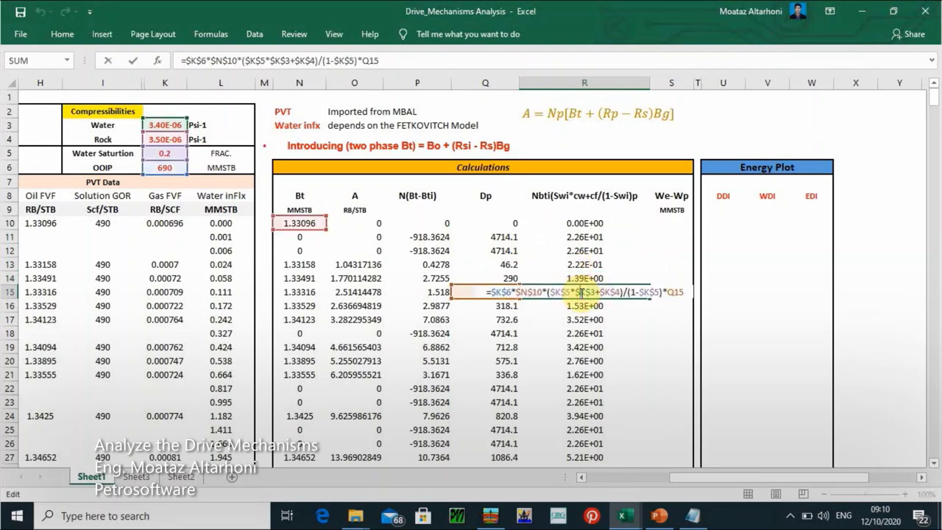
{"action": "scroll", "coordinate": [581, 477], "scroll_direction": "left", "scroll_amount": 5}
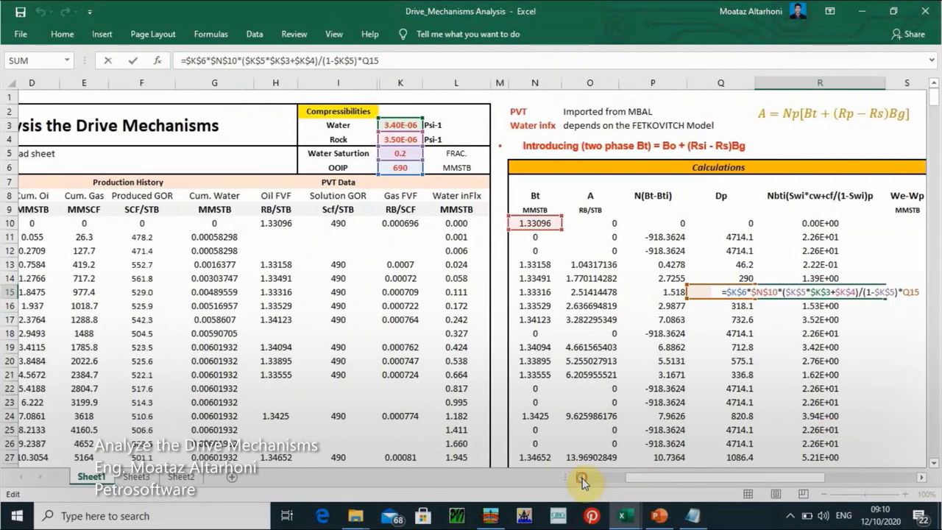
{"action": "left_click_drag", "start_coordinate": [638, 482], "coordinate": [736, 479]}
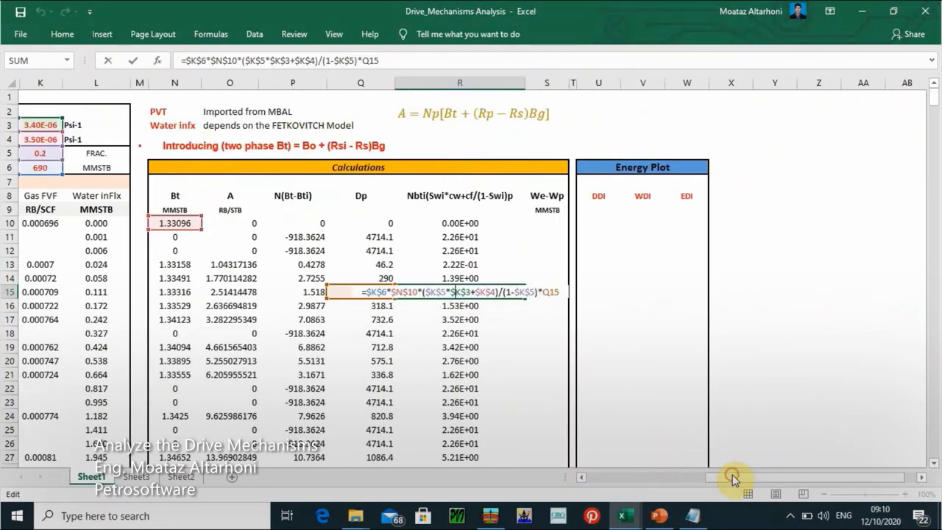
{"action": "key", "text": "Return"}
Select S10 and consult the drive-index equation slide in PowerPoint.
{"action": "left_click", "coordinate": [538, 250]}
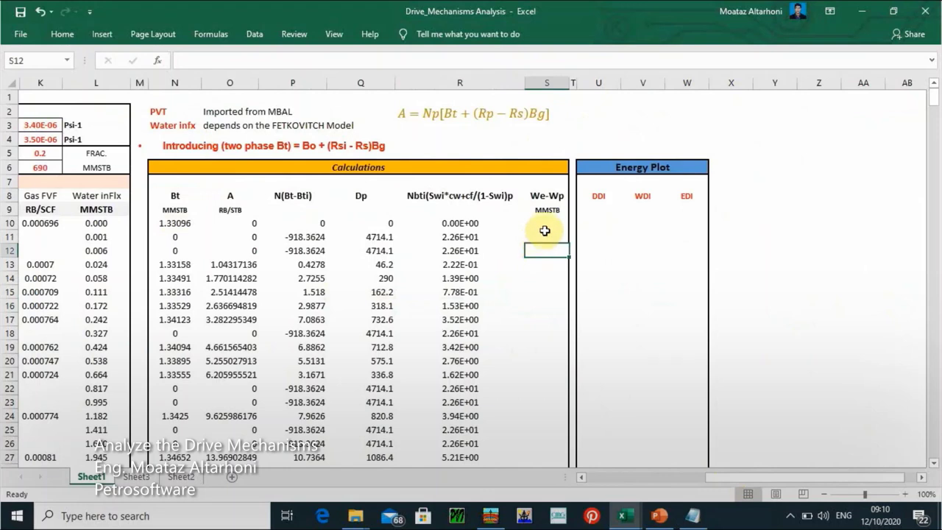
{"action": "left_click", "coordinate": [545, 225]}
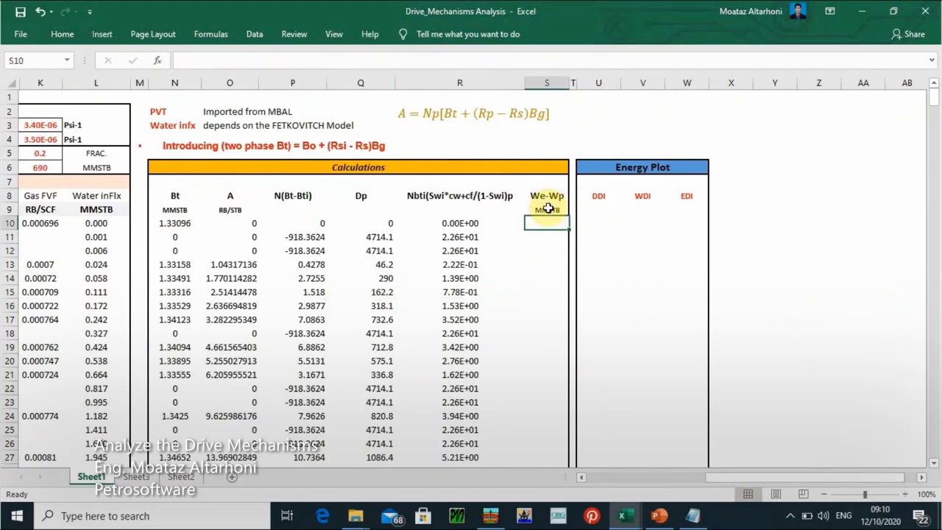
{"action": "mouse_move", "coordinate": [659, 515]}
{"action": "left_click", "coordinate": [688, 471]}
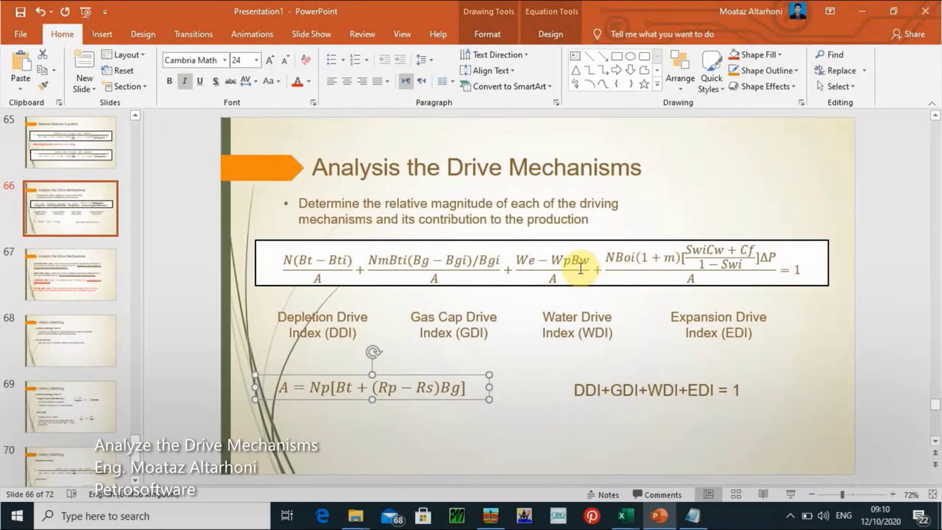
{"action": "left_click", "coordinate": [861, 11]}
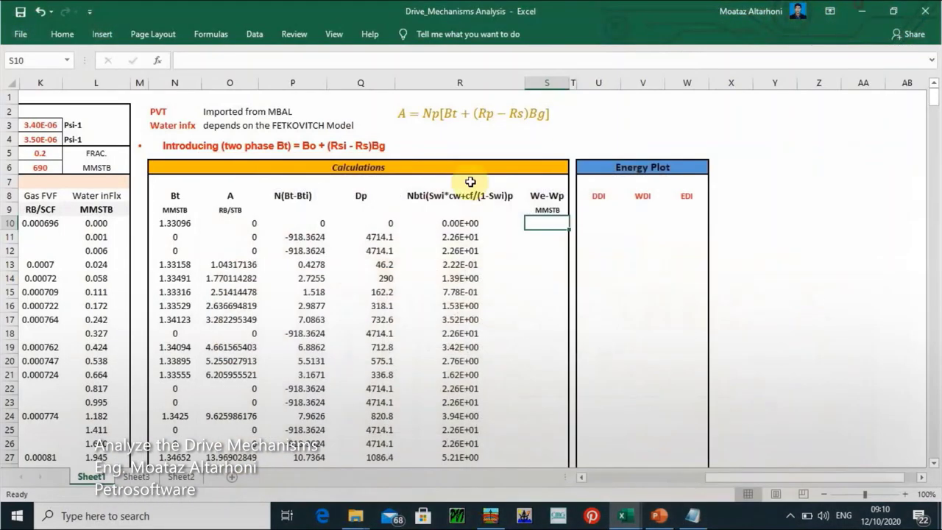
Enter =L10-G10 in S10 and fill it down the We-Wp column.
{"action": "left_click", "coordinate": [581, 477]}
{"action": "type", "text": "="}
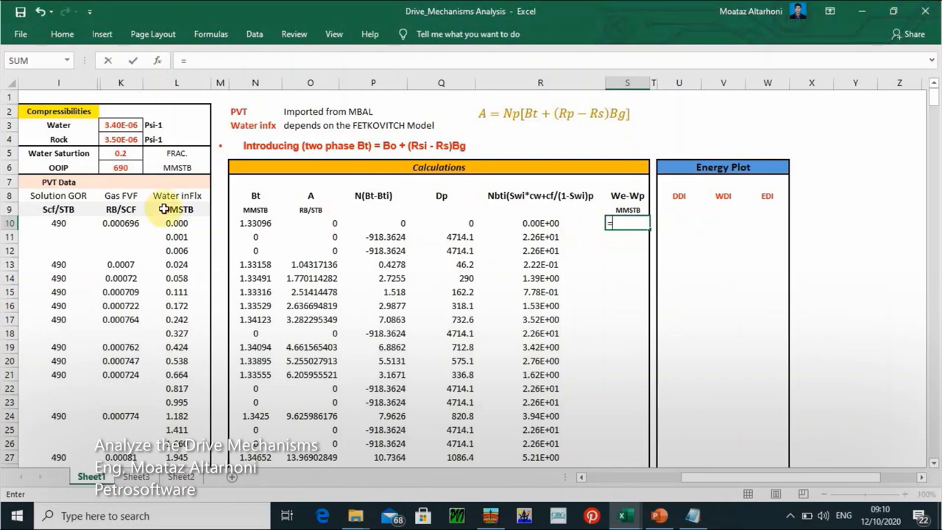
{"action": "left_click", "coordinate": [189, 224]}
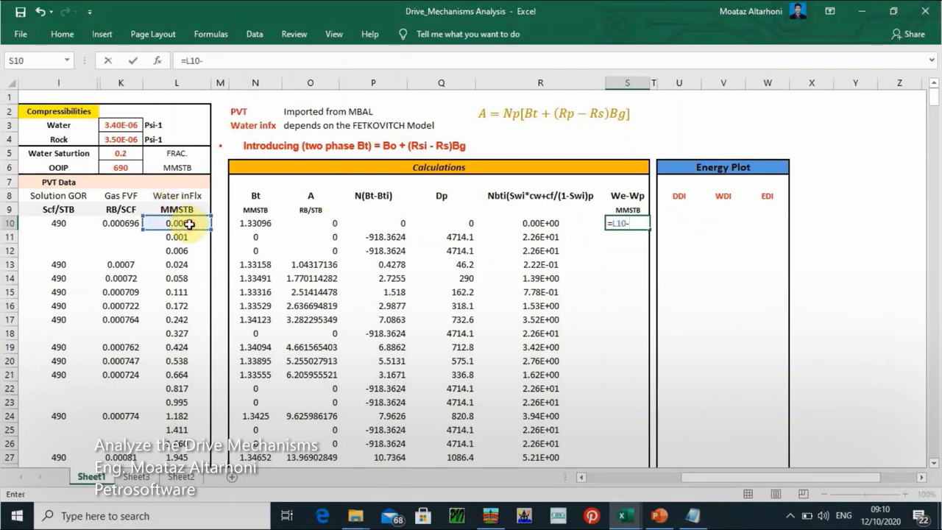
{"action": "left_click", "coordinate": [581, 477]}
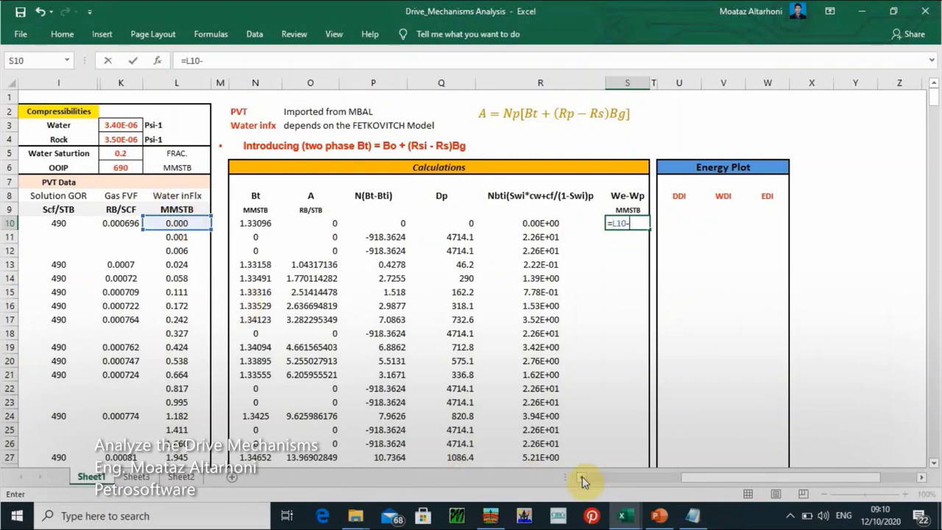
{"action": "left_click", "coordinate": [582, 478]}
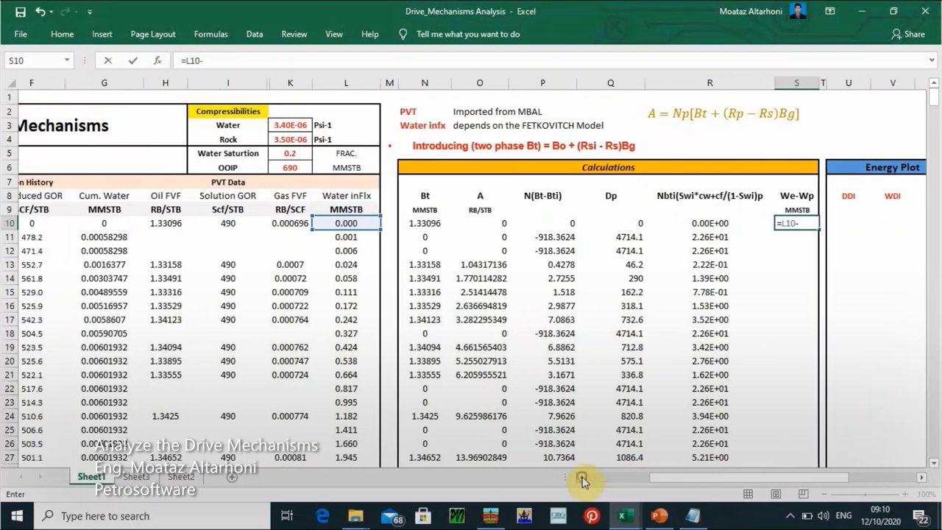
{"action": "left_click", "coordinate": [581, 477]}
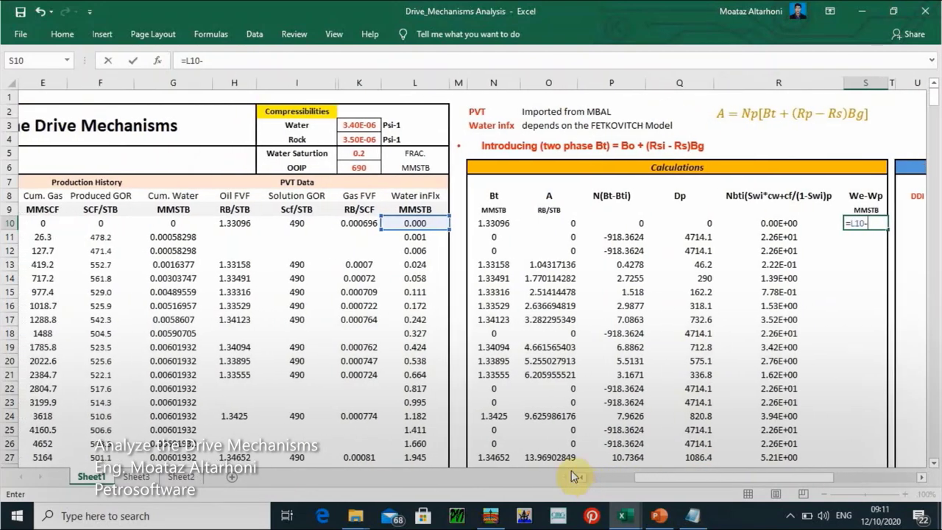
{"action": "left_click", "coordinate": [171, 222]}
{"action": "key", "text": "Return"}
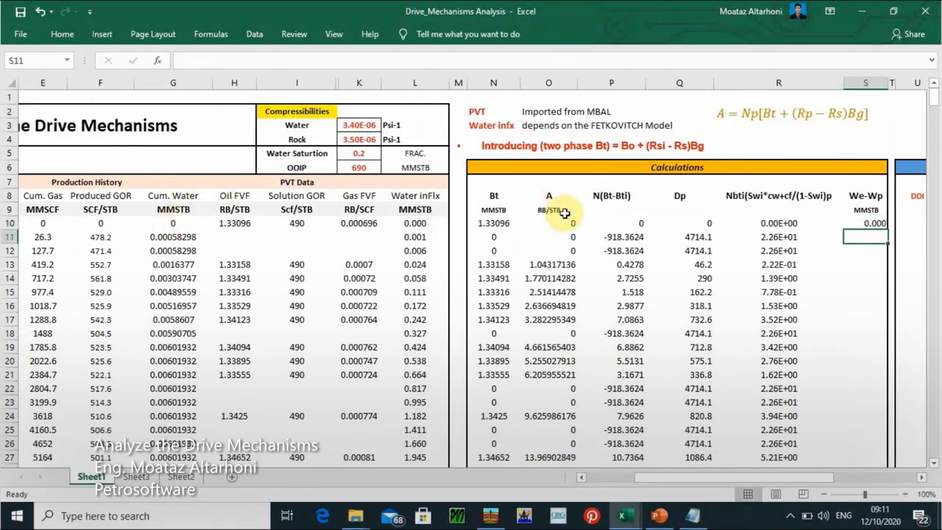
{"action": "left_click", "coordinate": [878, 225]}
{"action": "double_click", "coordinate": [888, 230]}
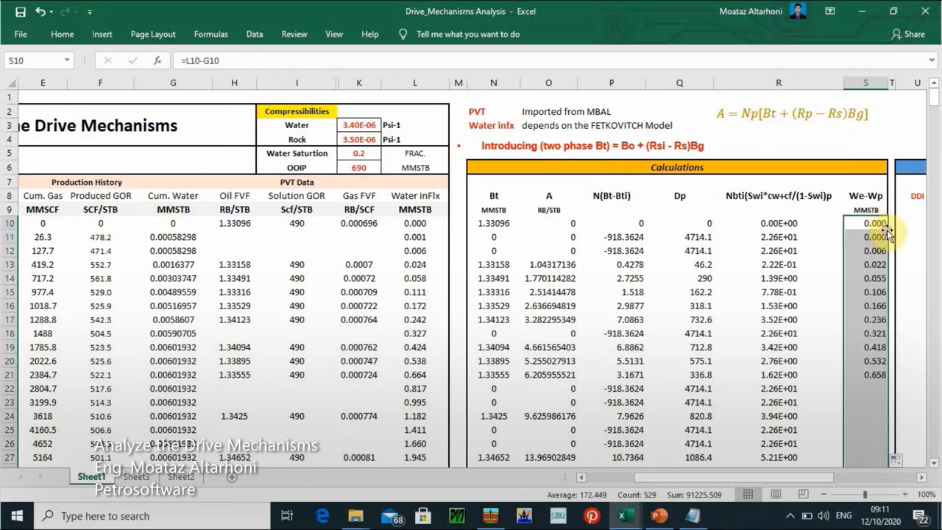
{"action": "left_click", "coordinate": [919, 477]}
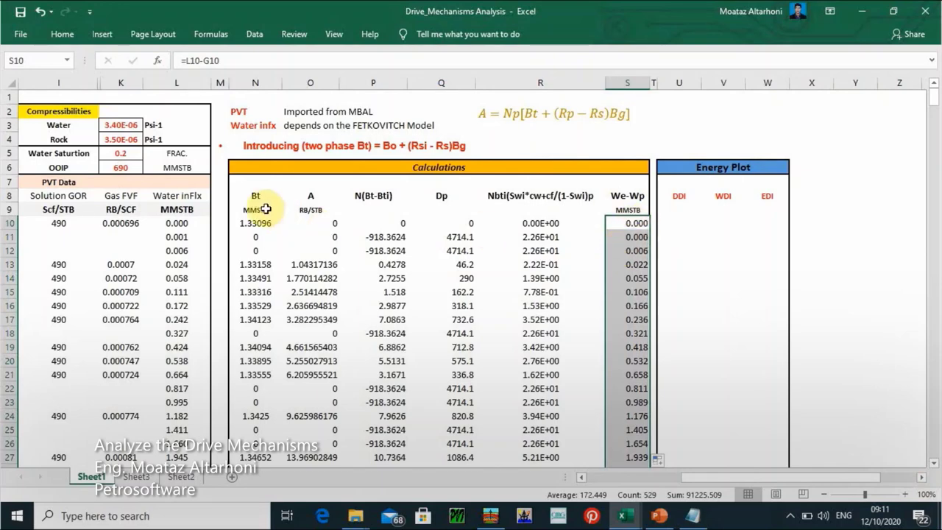
Centre-align the calculation block from N10 to the bottom of column S.
{"action": "left_click_drag", "start_coordinate": [246, 226], "coordinate": [640, 437]}
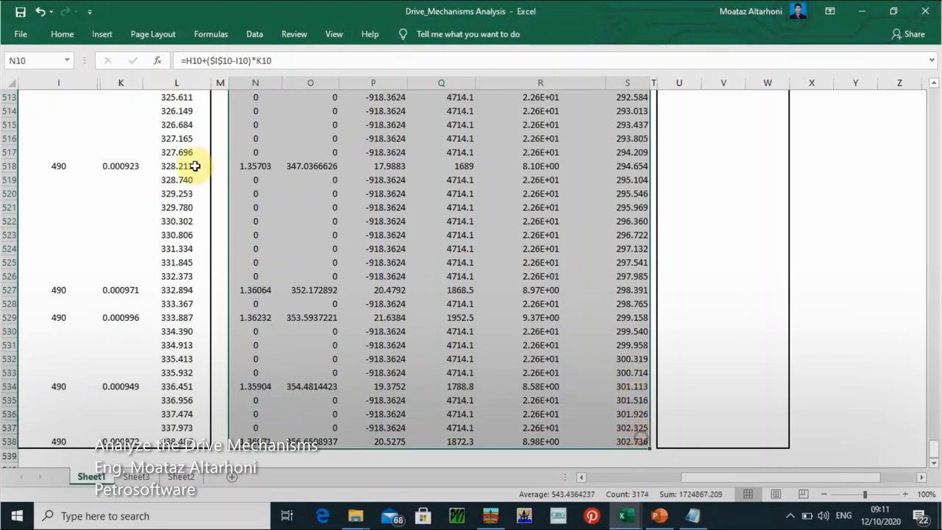
{"action": "left_click", "coordinate": [63, 36]}
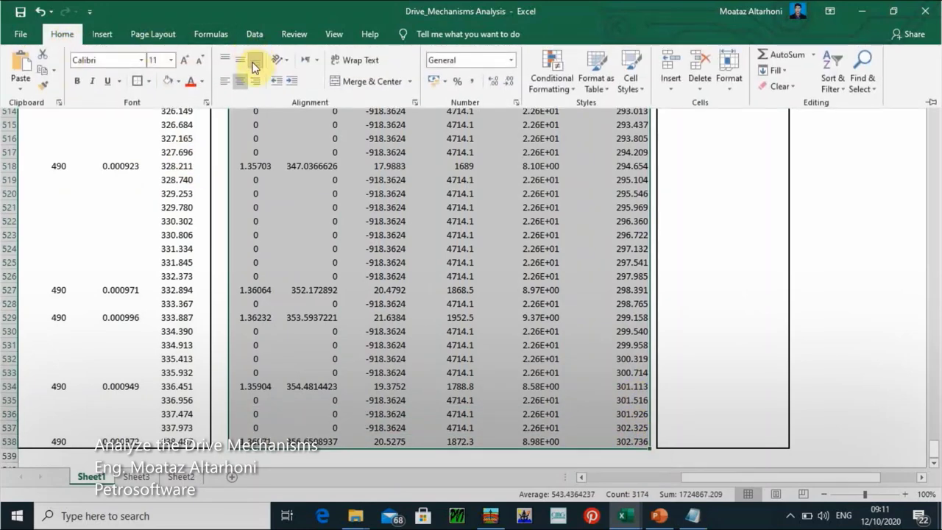
{"action": "left_click", "coordinate": [241, 80]}
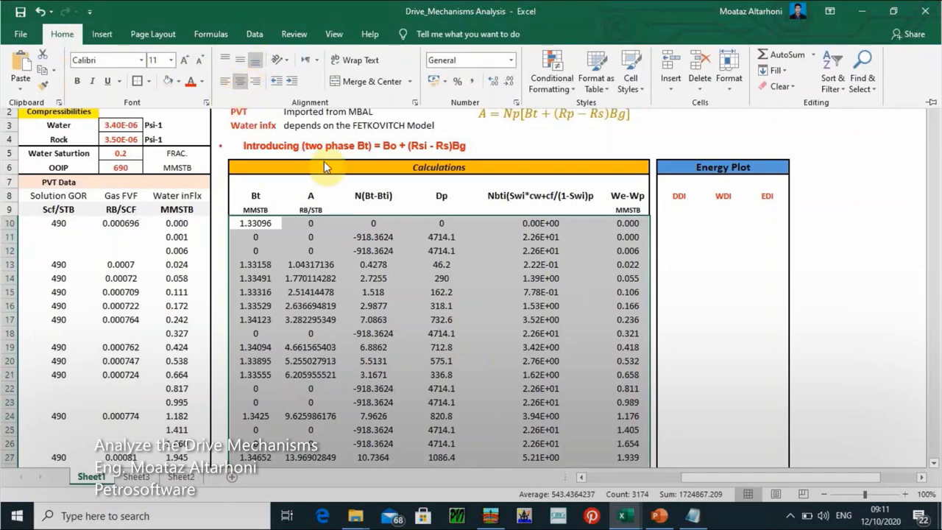
{"action": "left_click", "coordinate": [610, 238]}
{"action": "left_click", "coordinate": [559, 238]}
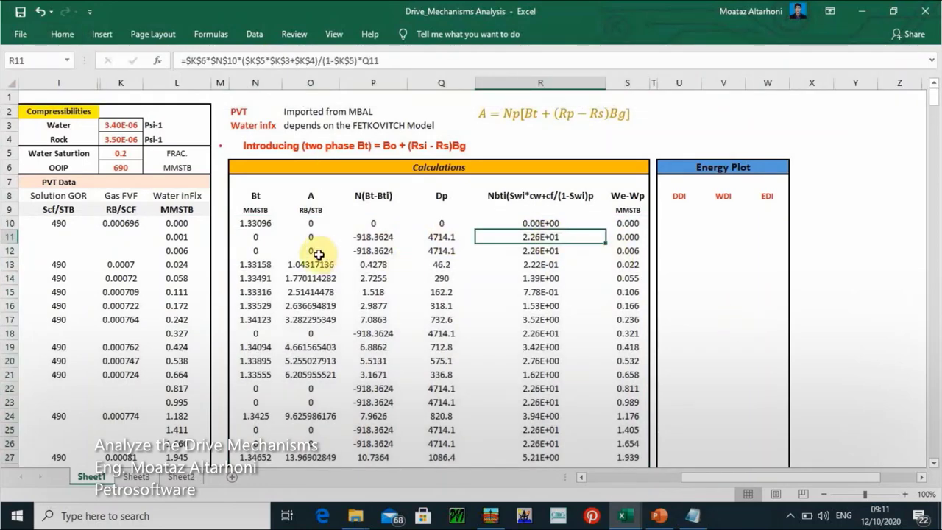
Select rows 11 and 12 from Bt to We-Wp (N11:S12).
{"action": "left_click_drag", "start_coordinate": [256, 237], "coordinate": [617, 253]}
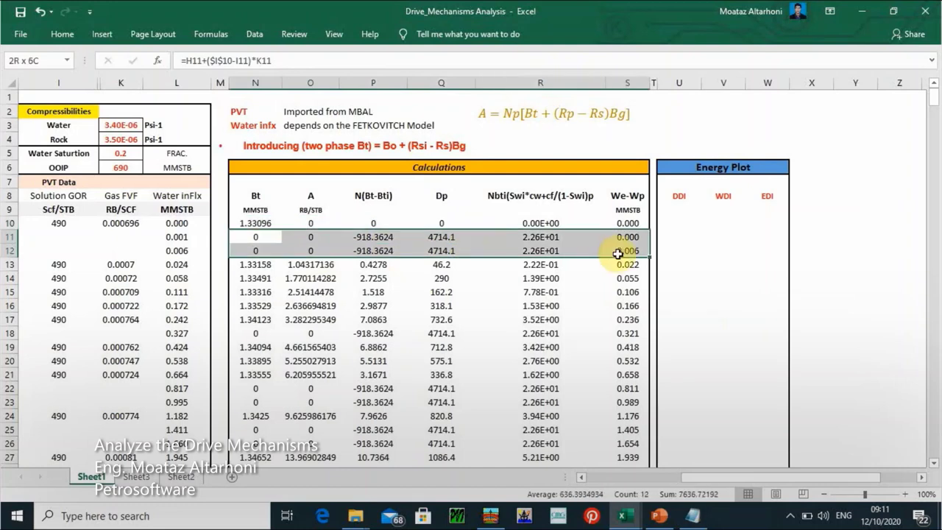
{"action": "left_click", "coordinate": [307, 304]}
{"action": "left_click_drag", "start_coordinate": [249, 233], "coordinate": [627, 250]}
Clear the zero calculation rows in N:S from rows 11–12 and 22–23 down through row 186.
{"action": "key", "text": "Delete"}
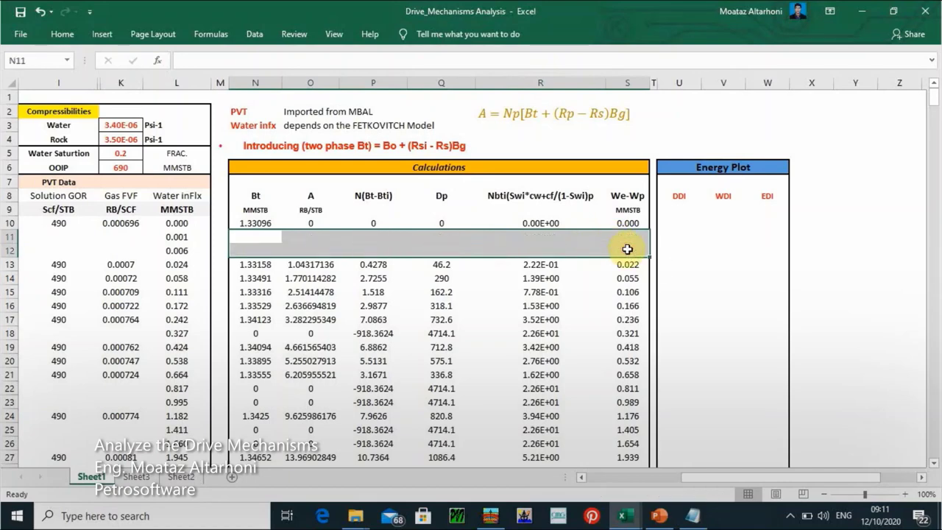
{"action": "left_click_drag", "start_coordinate": [250, 389], "coordinate": [618, 402]}
{"action": "key", "text": "Delete"}
{"action": "scroll", "coordinate": [936, 464], "scroll_direction": "down", "scroll_amount": 2}
{"action": "scroll", "coordinate": [936, 465], "scroll_direction": "down", "scroll_amount": 2}
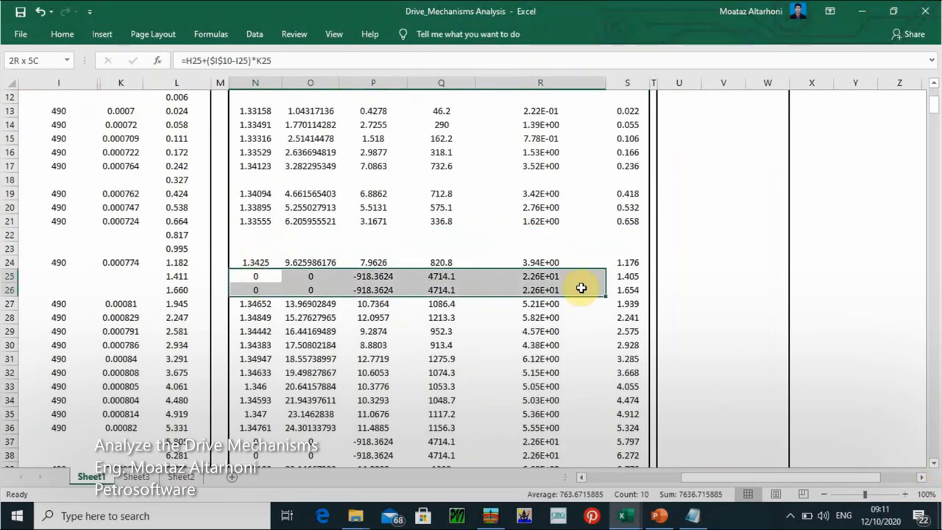
{"action": "left_click_drag", "start_coordinate": [578, 296], "coordinate": [631, 452]}
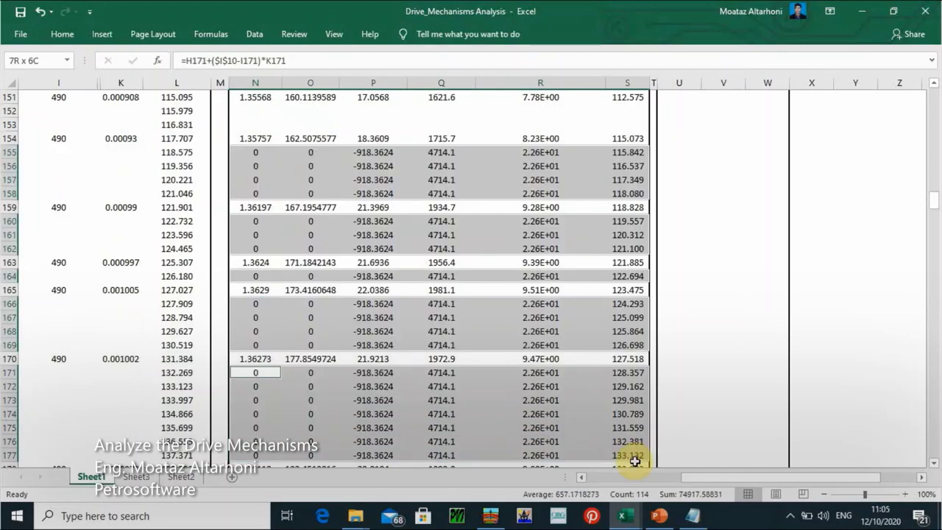
{"action": "scroll", "coordinate": [924, 458], "scroll_direction": "down", "scroll_amount": 15}
{"action": "left_click_drag", "start_coordinate": [256, 166], "coordinate": [625, 207]}
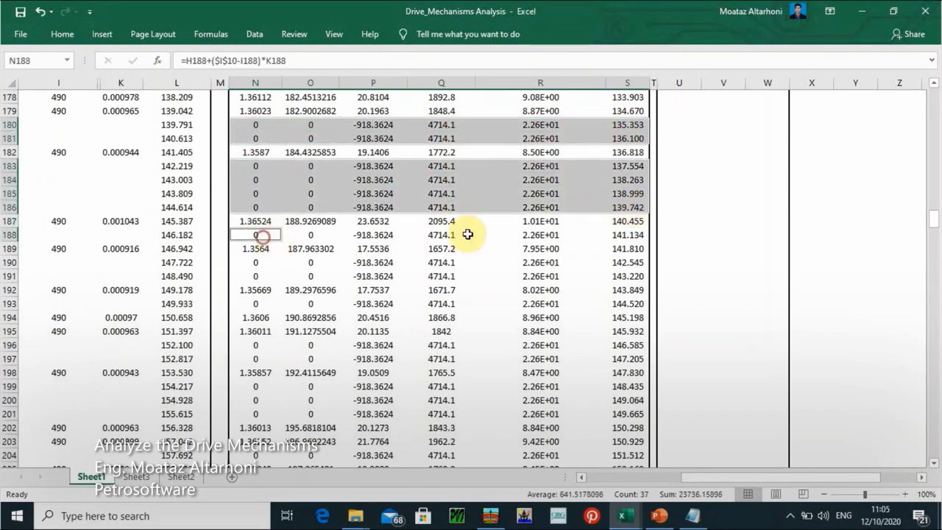
{"action": "left_click_drag", "start_coordinate": [255, 235], "coordinate": [625, 235]}
{"action": "left_click_drag", "start_coordinate": [255, 263], "coordinate": [623, 269]}
{"action": "key", "text": "Delete"}
Blank the zero rows around row 193 and near row 200, through rows 222 and 224.
{"action": "left_click_drag", "start_coordinate": [255, 303], "coordinate": [626, 303]}
{"action": "left_click_drag", "start_coordinate": [255, 344], "coordinate": [625, 358]}
{"action": "key", "text": "Delete"}
{"action": "scroll", "coordinate": [935, 465], "scroll_direction": "down", "scroll_amount": 3}
{"action": "scroll", "coordinate": [935, 465], "scroll_direction": "down", "scroll_amount": 2}
{"action": "left_click_drag", "start_coordinate": [255, 194], "coordinate": [626, 222]}
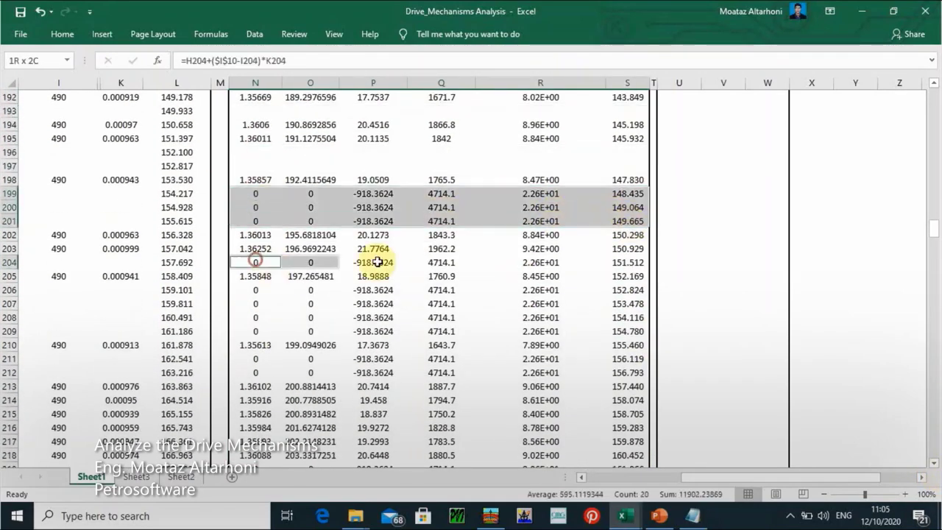
{"action": "left_click_drag", "start_coordinate": [255, 263], "coordinate": [625, 262]}
{"action": "left_click_drag", "start_coordinate": [255, 290], "coordinate": [641, 326]}
{"action": "key", "text": "Delete"}
{"action": "scroll", "coordinate": [641, 326], "scroll_direction": "down", "scroll_amount": 4}
{"action": "left_click_drag", "start_coordinate": [255, 179], "coordinate": [625, 194]}
{"action": "left_click_drag", "start_coordinate": [255, 290], "coordinate": [637, 294]}
{"action": "left_click_drag", "start_coordinate": [255, 331], "coordinate": [625, 331]}
{"action": "left_click_drag", "start_coordinate": [255, 358], "coordinate": [624, 358]}
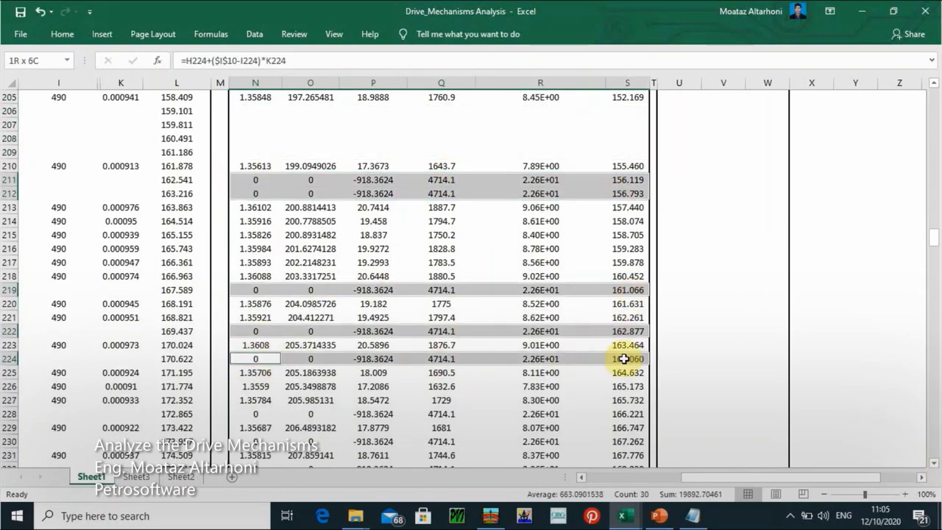
{"action": "key", "text": "Delete"}
Clear zero rows 236–237, 240, 244, 248–250, 254–256, 259 and 266.
{"action": "left_click_drag", "start_coordinate": [255, 413], "coordinate": [626, 413]}
{"action": "scroll", "coordinate": [256, 125], "scroll_direction": "down", "scroll_amount": 7}
{"action": "left_click_drag", "start_coordinate": [255, 152], "coordinate": [626, 152]}
{"action": "left_click_drag", "start_coordinate": [255, 179], "coordinate": [529, 169]}
{"action": "left_click_drag", "start_coordinate": [256, 235], "coordinate": [626, 249]}
{"action": "left_click_drag", "start_coordinate": [255, 290], "coordinate": [626, 290]}
{"action": "left_click_drag", "start_coordinate": [255, 345], "coordinate": [625, 345]}
{"action": "left_click_drag", "start_coordinate": [256, 399], "coordinate": [603, 420]}
{"action": "key", "text": "Delete"}
{"action": "scroll", "coordinate": [603, 420], "scroll_direction": "down", "scroll_amount": 6}
{"action": "left_click_drag", "start_coordinate": [256, 249], "coordinate": [567, 290]}
{"action": "key", "text": "Delete"}
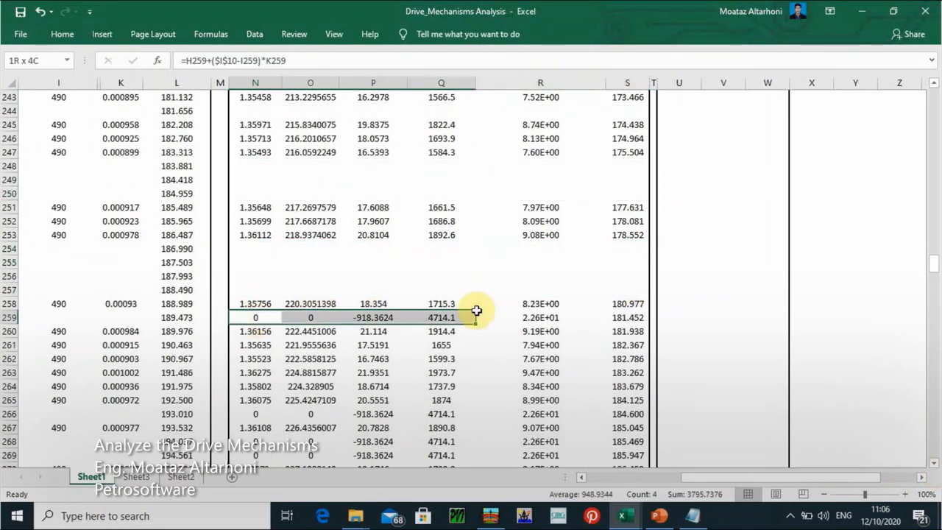
{"action": "left_click_drag", "start_coordinate": [255, 317], "coordinate": [626, 317]}
{"action": "key", "text": "Delete"}
{"action": "left_click_drag", "start_coordinate": [255, 414], "coordinate": [626, 414]}
{"action": "key", "text": "Delete"}
Clear the zero rows from 268–269 down to around row 300.
{"action": "scroll", "coordinate": [625, 413], "scroll_direction": "down", "scroll_amount": 7}
{"action": "left_click_drag", "start_coordinate": [255, 139], "coordinate": [625, 152]}
{"action": "left_click_drag", "start_coordinate": [256, 194], "coordinate": [626, 207]}
{"action": "left_click_drag", "start_coordinate": [255, 249], "coordinate": [625, 249]}
{"action": "left_click_drag", "start_coordinate": [256, 290], "coordinate": [606, 303]}
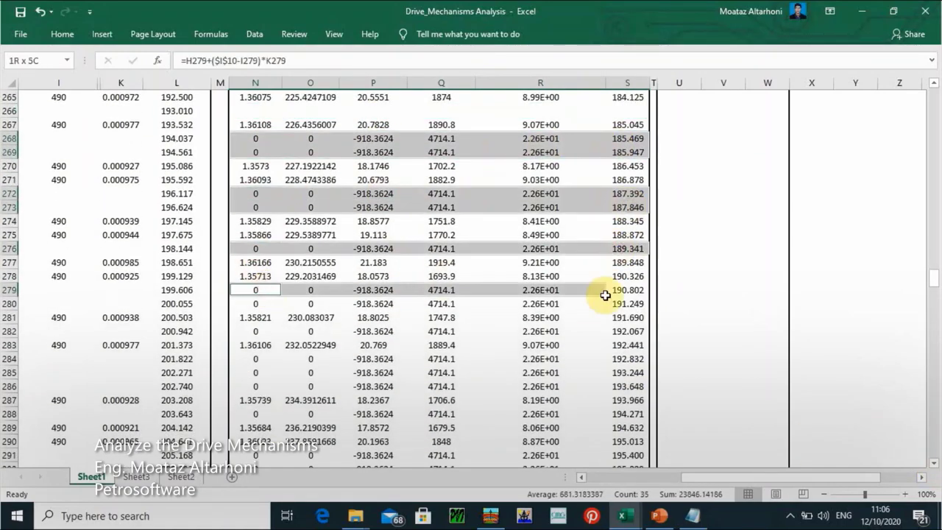
{"action": "left_click_drag", "start_coordinate": [255, 331], "coordinate": [625, 331]}
{"action": "left_click_drag", "start_coordinate": [255, 359], "coordinate": [625, 385]}
{"action": "left_click_drag", "start_coordinate": [255, 413], "coordinate": [626, 413]}
{"action": "key", "text": "Delete"}
{"action": "scroll", "coordinate": [933, 465], "scroll_direction": "down", "scroll_amount": 7}
{"action": "left_click_drag", "start_coordinate": [256, 136], "coordinate": [625, 149]}
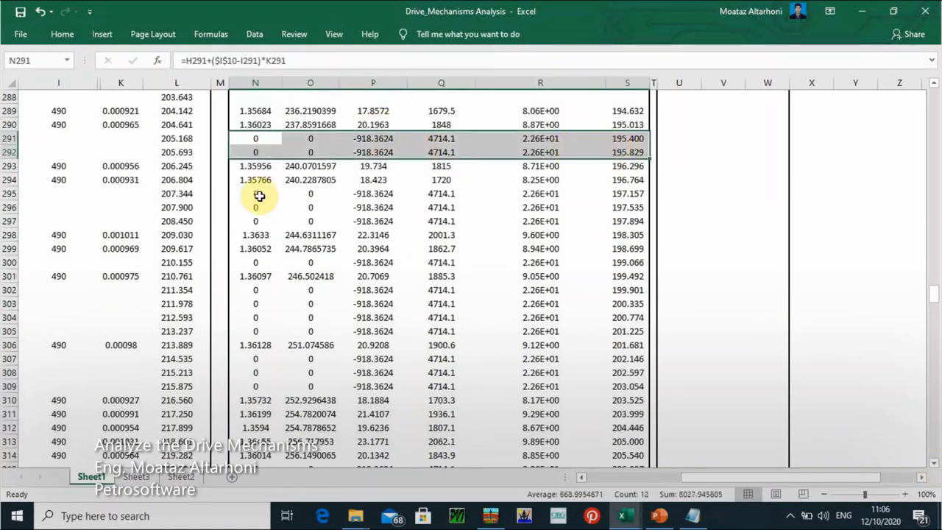
{"action": "left_click_drag", "start_coordinate": [255, 190], "coordinate": [625, 218]}
{"action": "left_click_drag", "start_coordinate": [255, 259], "coordinate": [625, 259]}
{"action": "left_click_drag", "start_coordinate": [255, 287], "coordinate": [625, 329]}
{"action": "left_click_drag", "start_coordinate": [256, 356], "coordinate": [626, 383]}
{"action": "key", "text": "Delete"}
Clear zero rows 315, 317–318, 322–323 and 326–329.
{"action": "scroll", "coordinate": [932, 465], "scroll_direction": "down", "scroll_amount": 5}
{"action": "scroll", "coordinate": [933, 465], "scroll_direction": "down", "scroll_amount": 2}
{"action": "left_click_drag", "start_coordinate": [255, 192], "coordinate": [626, 193]}
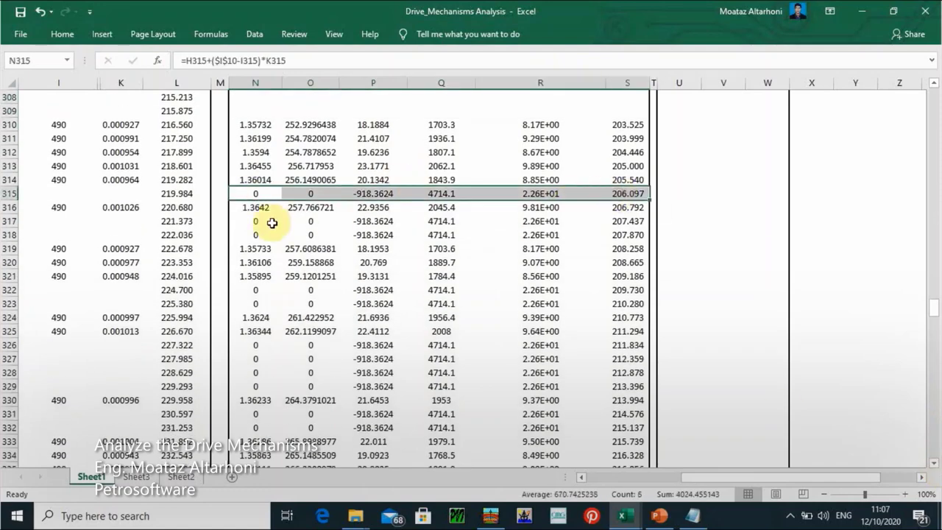
{"action": "left_click_drag", "start_coordinate": [255, 220], "coordinate": [625, 235]}
{"action": "left_click_drag", "start_coordinate": [255, 290], "coordinate": [625, 303]}
{"action": "left_click_drag", "start_coordinate": [255, 345], "coordinate": [626, 380]}
{"action": "key", "text": "Delete"}
Clear zero rows 331–332, 336–340, around 345, and 350 through 364.
{"action": "scroll", "coordinate": [933, 465], "scroll_direction": "down", "scroll_amount": 6}
{"action": "left_click_drag", "start_coordinate": [255, 180], "coordinate": [625, 193]}
{"action": "left_click_drag", "start_coordinate": [255, 248], "coordinate": [638, 298]}
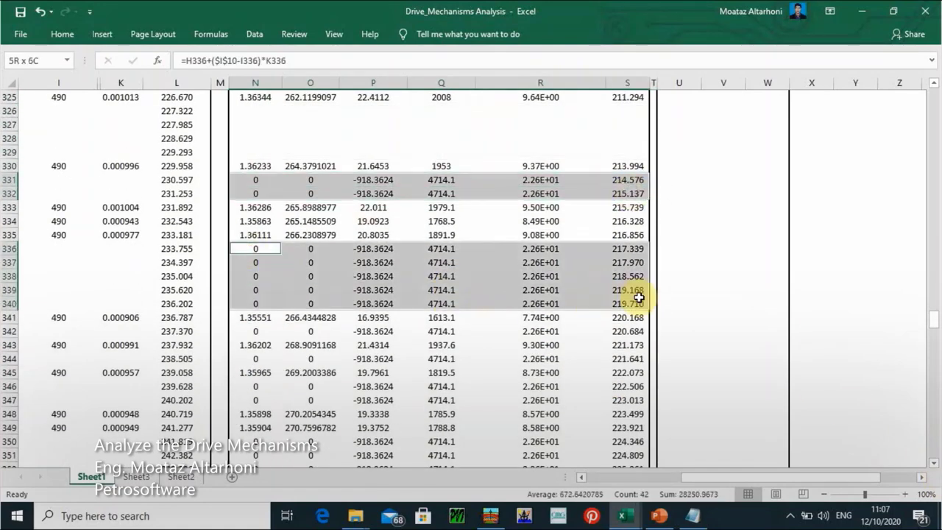
{"action": "left_click_drag", "start_coordinate": [482, 344], "coordinate": [625, 358]}
{"action": "key", "text": "Delete"}
{"action": "left_click_drag", "start_coordinate": [255, 386], "coordinate": [625, 400]}
{"action": "key", "text": "Delete"}
{"action": "scroll", "coordinate": [931, 399], "scroll_direction": "down", "scroll_amount": 6}
{"action": "left_click_drag", "start_coordinate": [255, 206], "coordinate": [651, 245]}
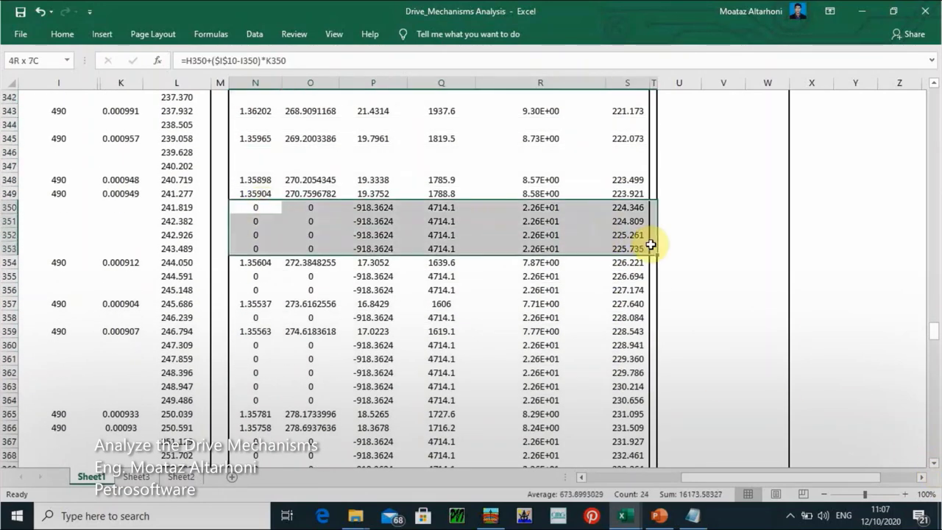
{"action": "left_click_drag", "start_coordinate": [255, 345], "coordinate": [625, 399]}
{"action": "key", "text": "Delete"}
Clear the zero rows below 364 down to row 383 and the block around row 390.
{"action": "scroll", "coordinate": [623, 404], "scroll_direction": "down", "scroll_amount": 6}
{"action": "left_click_drag", "start_coordinate": [255, 180], "coordinate": [557, 213]}
{"action": "key", "text": "Delete"}
{"action": "left_click_drag", "start_coordinate": [255, 261], "coordinate": [625, 290]}
{"action": "left_click_drag", "start_coordinate": [256, 317], "coordinate": [626, 331]}
{"action": "key", "text": "Delete"}
{"action": "left_click_drag", "start_coordinate": [255, 386], "coordinate": [624, 399]}
{"action": "key", "text": "Delete"}
{"action": "scroll", "coordinate": [624, 399], "scroll_direction": "down", "scroll_amount": 7}
{"action": "left_click_drag", "start_coordinate": [255, 221], "coordinate": [620, 271]}
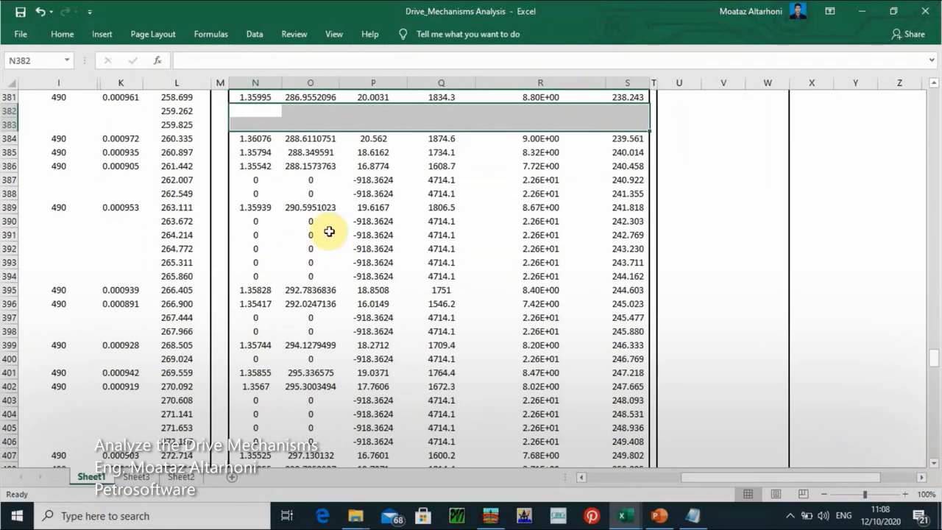
{"action": "left_click_drag", "start_coordinate": [255, 317], "coordinate": [625, 331]}
{"action": "left_click_drag", "start_coordinate": [256, 359], "coordinate": [626, 358]}
{"action": "left_click_drag", "start_coordinate": [255, 399], "coordinate": [625, 441]}
{"action": "key", "text": "Delete"}
Clear zero rows 409–413, 415–417 and 426–444.
{"action": "scroll", "coordinate": [626, 441], "scroll_direction": "down", "scroll_amount": 9}
{"action": "left_click_drag", "start_coordinate": [255, 124], "coordinate": [626, 138]}
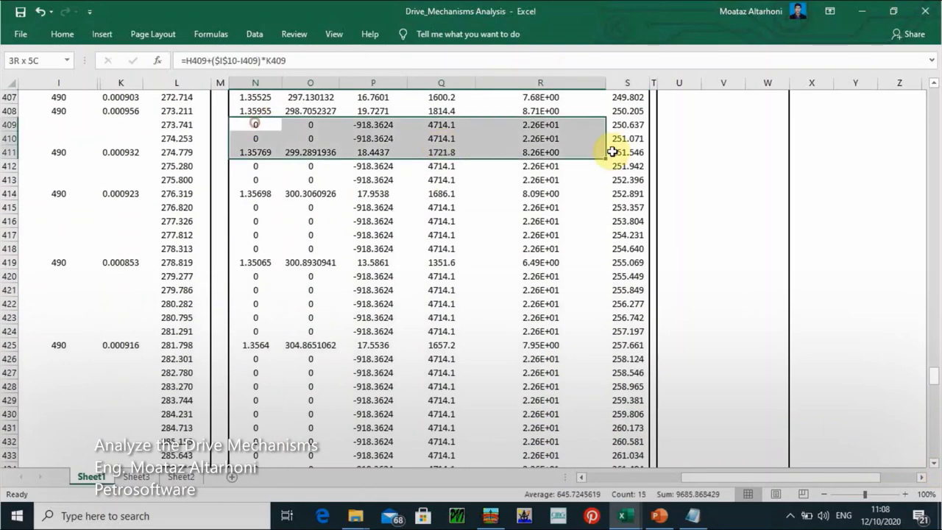
{"action": "left_click_drag", "start_coordinate": [255, 165], "coordinate": [625, 180]}
{"action": "left_click_drag", "start_coordinate": [256, 206], "coordinate": [625, 248]}
{"action": "left_click_drag", "start_coordinate": [255, 276], "coordinate": [625, 331]}
{"action": "key", "text": "Delete"}
Clear zero rows 447–454, 464–469 and 471–478 with the rows just below.
{"action": "left_click_drag", "start_coordinate": [255, 359], "coordinate": [625, 415]}
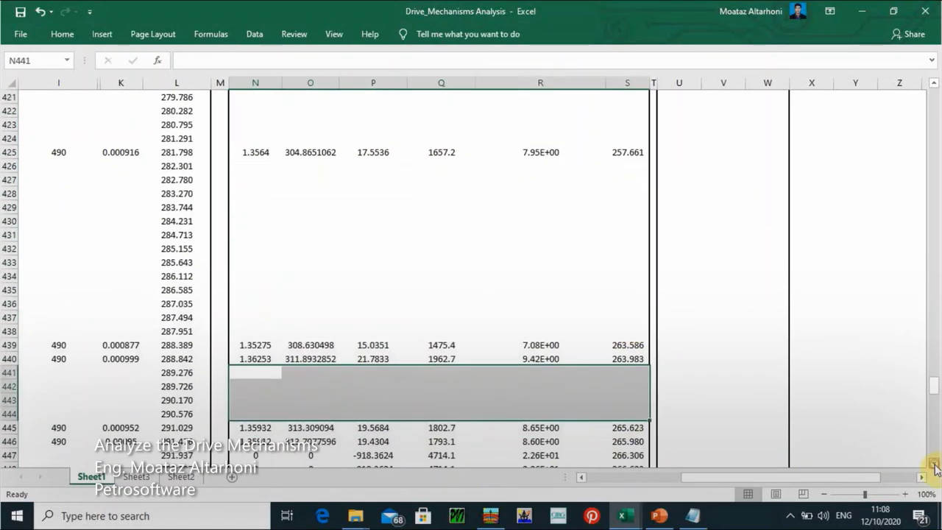
{"action": "key", "text": "Delete"}
{"action": "scroll", "coordinate": [625, 414], "scroll_direction": "down", "scroll_amount": 6}
{"action": "left_click_drag", "start_coordinate": [255, 221], "coordinate": [637, 317]}
{"action": "left_click_drag", "start_coordinate": [255, 345], "coordinate": [625, 372]}
{"action": "left_click_drag", "start_coordinate": [255, 399], "coordinate": [641, 431]}
{"action": "key", "text": "Delete"}
{"action": "scroll", "coordinate": [625, 412], "scroll_direction": "down", "scroll_amount": 6}
{"action": "left_click_drag", "start_coordinate": [255, 193], "coordinate": [625, 220]}
{"action": "left_click_drag", "start_coordinate": [256, 249], "coordinate": [625, 262]}
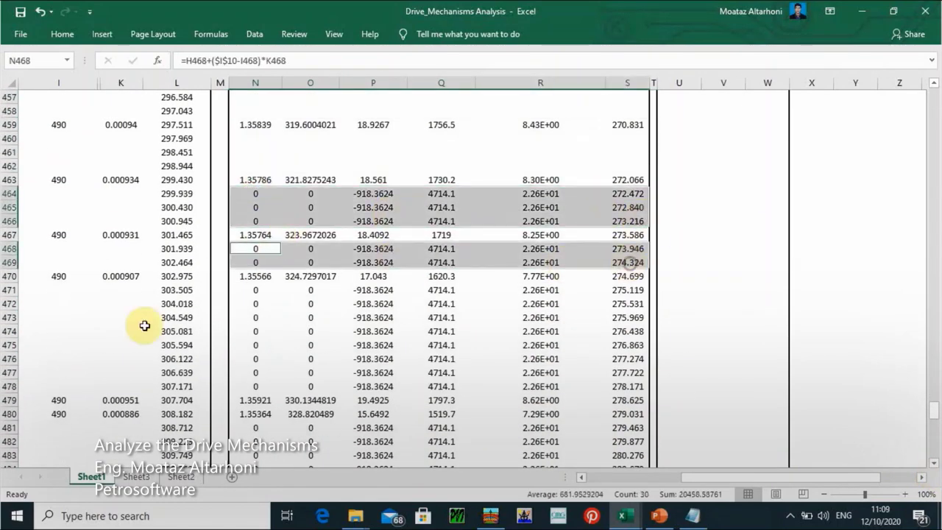
{"action": "left_click_drag", "start_coordinate": [256, 290], "coordinate": [625, 386]}
{"action": "key", "text": "Delete"}
Clear zero rows 481–485, 487–491 and 494–496.
{"action": "scroll", "coordinate": [936, 467], "scroll_direction": "down", "scroll_amount": 5}
{"action": "left_click_drag", "start_coordinate": [255, 219], "coordinate": [631, 275]}
{"action": "left_click_drag", "start_coordinate": [255, 301], "coordinate": [625, 357]}
{"action": "key", "text": "Delete"}
{"action": "left_click_drag", "start_coordinate": [256, 399], "coordinate": [626, 425]}
{"action": "key", "text": "Delete"}
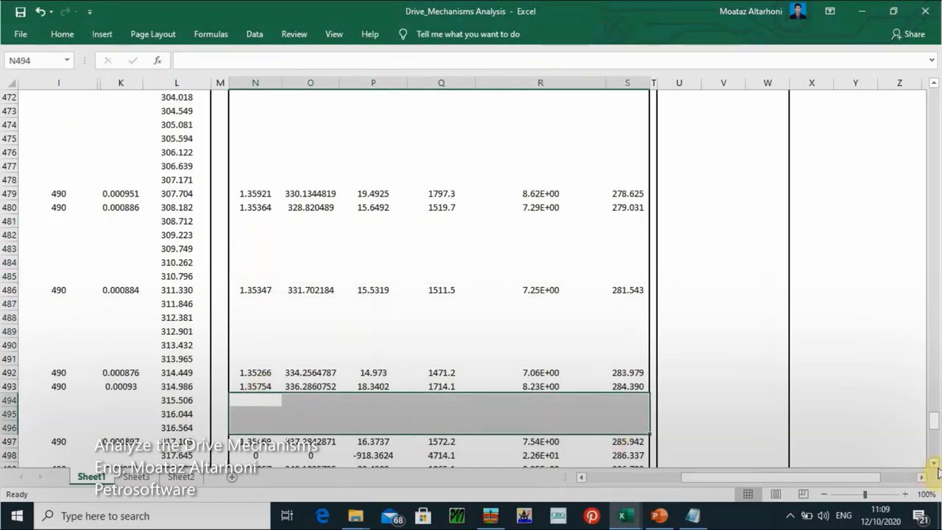
Clear the last zero rows 498–537, then return to the top of the sheet.
{"action": "scroll", "coordinate": [929, 414], "scroll_direction": "down", "scroll_amount": 5}
{"action": "left_click_drag", "start_coordinate": [256, 235], "coordinate": [651, 237]}
{"action": "key", "text": "Delete"}
{"action": "left_click_drag", "start_coordinate": [255, 262], "coordinate": [625, 331]}
{"action": "left_click_drag", "start_coordinate": [256, 358], "coordinate": [429, 399]}
{"action": "key", "text": "Delete"}
{"action": "scroll", "coordinate": [932, 458], "scroll_direction": "down", "scroll_amount": 5}
{"action": "left_click_drag", "start_coordinate": [256, 326], "coordinate": [648, 327]}
{"action": "key", "text": "Delete"}
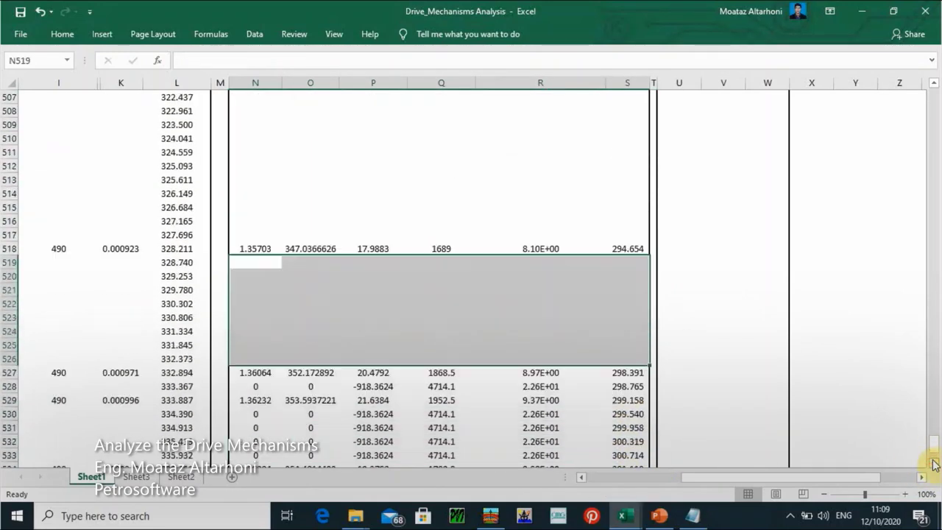
{"action": "left_click_drag", "start_coordinate": [255, 355], "coordinate": [626, 396]}
{"action": "left_click_drag", "start_coordinate": [255, 423], "coordinate": [625, 450]}
{"action": "key", "text": "Delete"}
{"action": "left_click_drag", "start_coordinate": [933, 448], "coordinate": [933, 96]}
{"action": "left_click", "coordinate": [726, 233]}
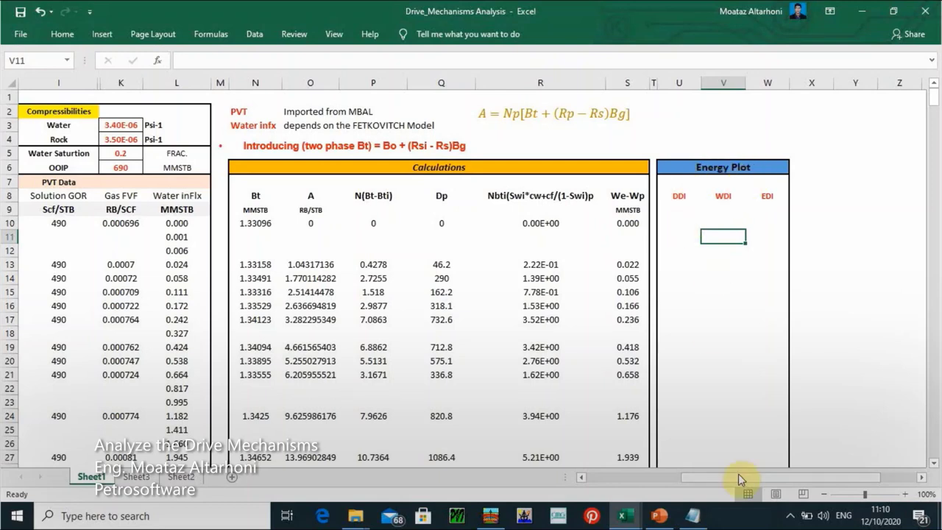
{"action": "left_click", "coordinate": [657, 517]}
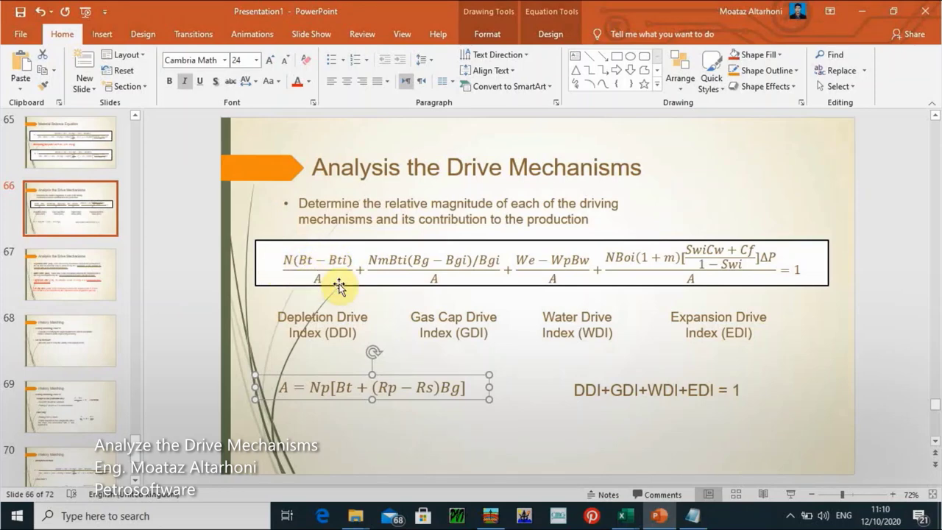
{"action": "left_click", "coordinate": [866, 13]}
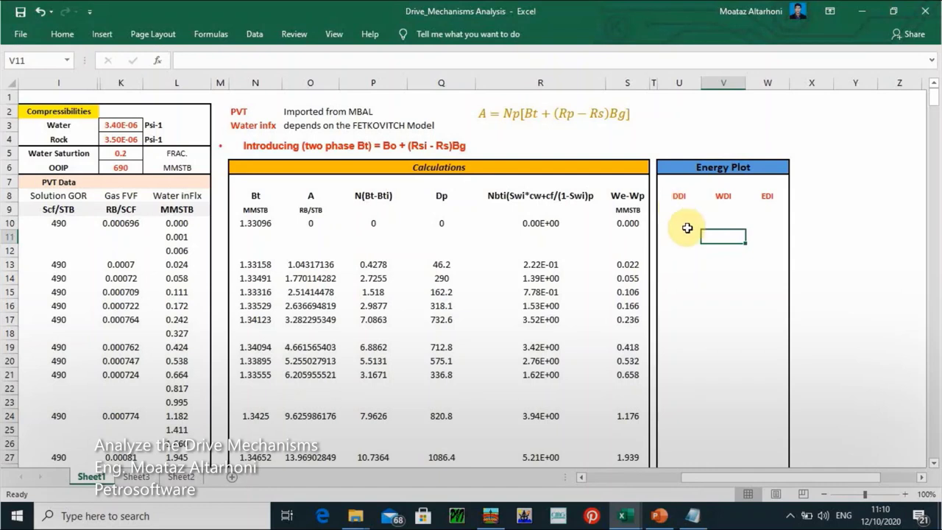
Enter the DDI formula =P10/O10 in cell U10.
{"action": "left_click", "coordinate": [676, 220]}
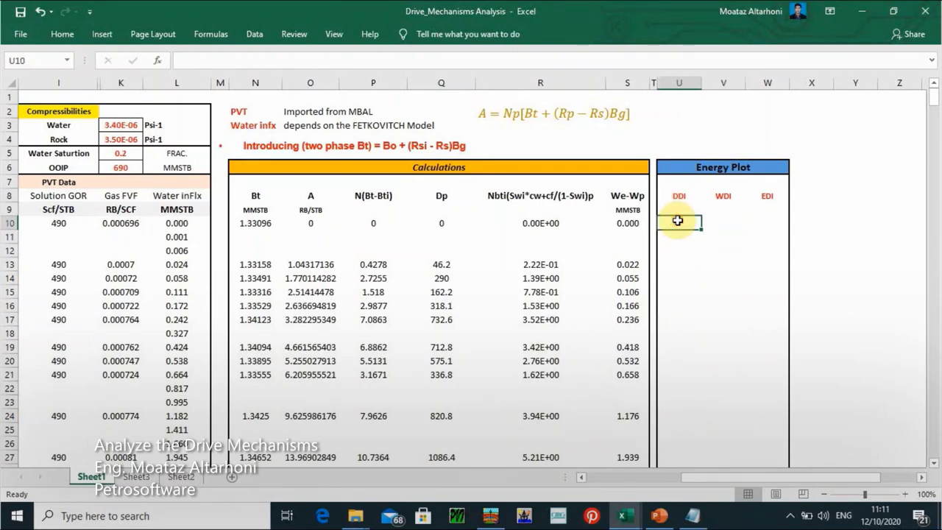
{"action": "type", "text": "="}
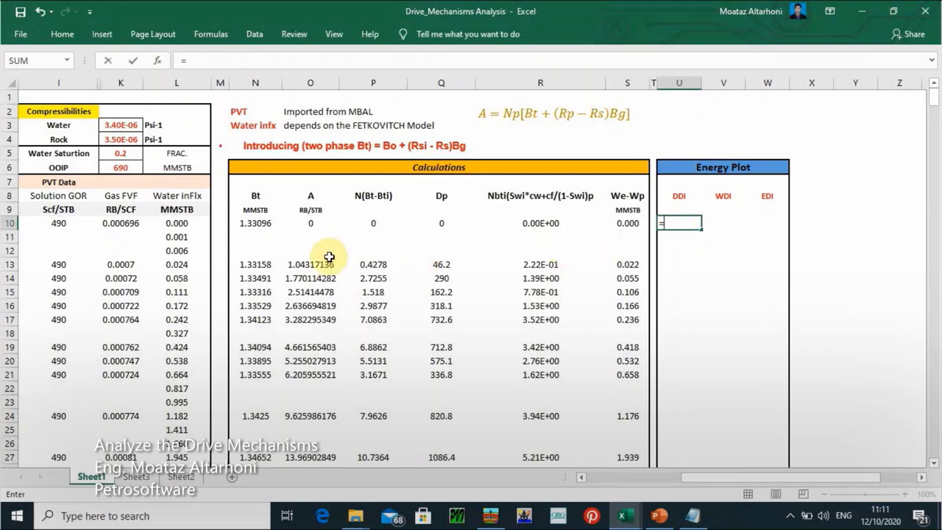
{"action": "left_click", "coordinate": [379, 223]}
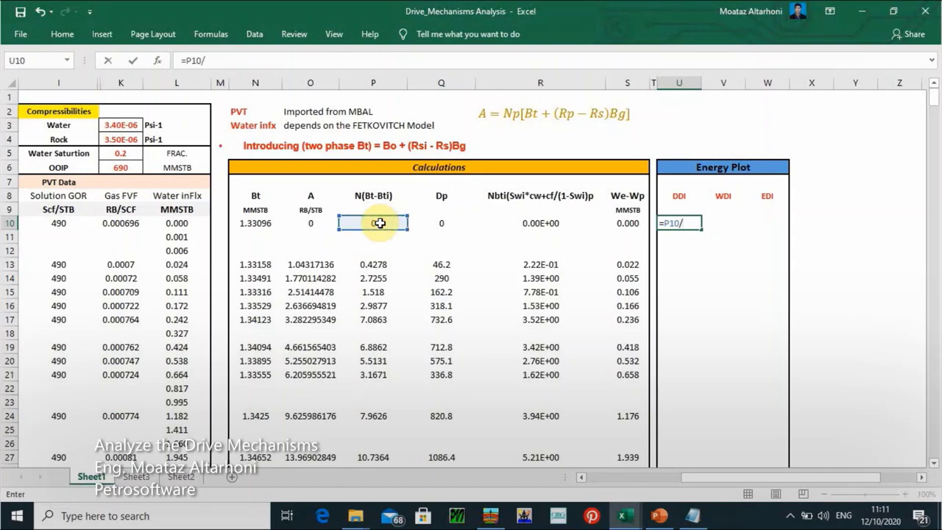
{"action": "type", "text": "/"}
{"action": "left_click", "coordinate": [307, 226]}
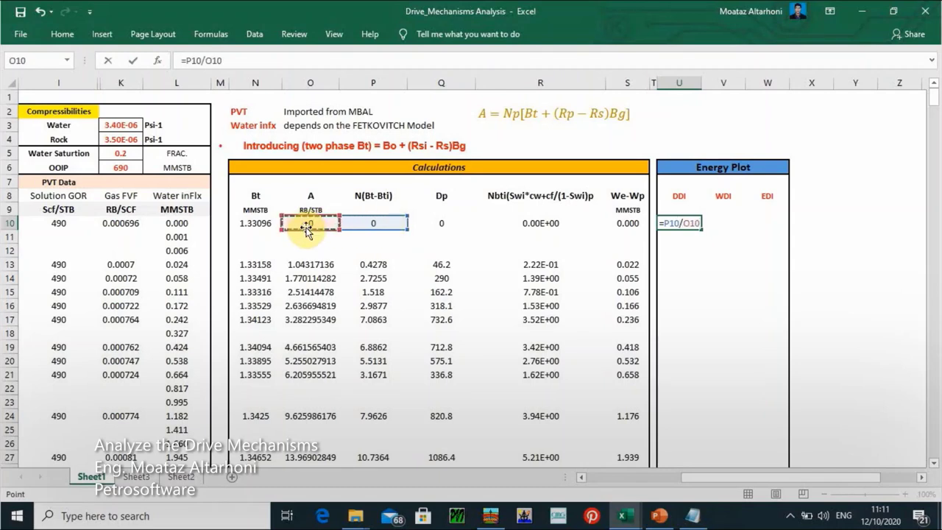
{"action": "key", "text": "Return"}
Replace row 10's division error with 0 for DDI, WDI and EDI.
{"action": "left_click", "coordinate": [666, 222]}
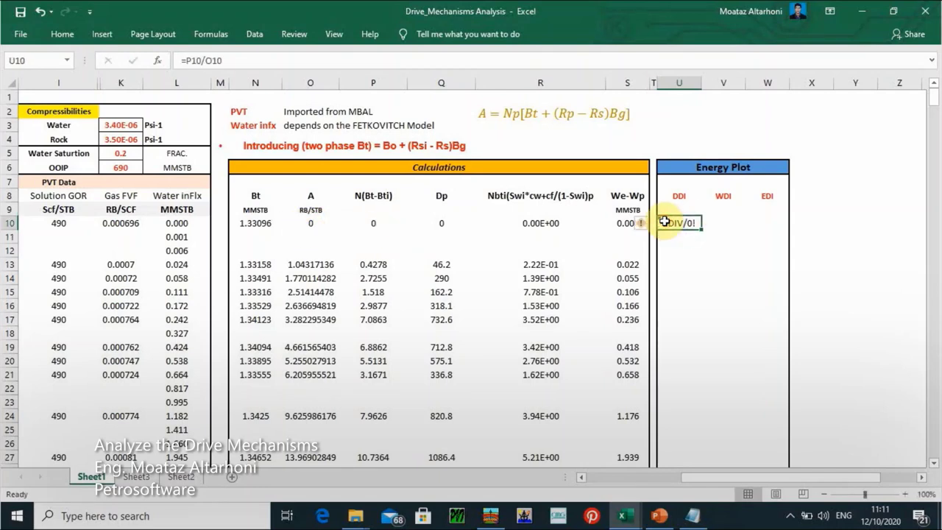
{"action": "type", "text": "0"}
{"action": "key", "text": "Tab"}
{"action": "type", "text": "0"}
{"action": "key", "text": "Tab"}
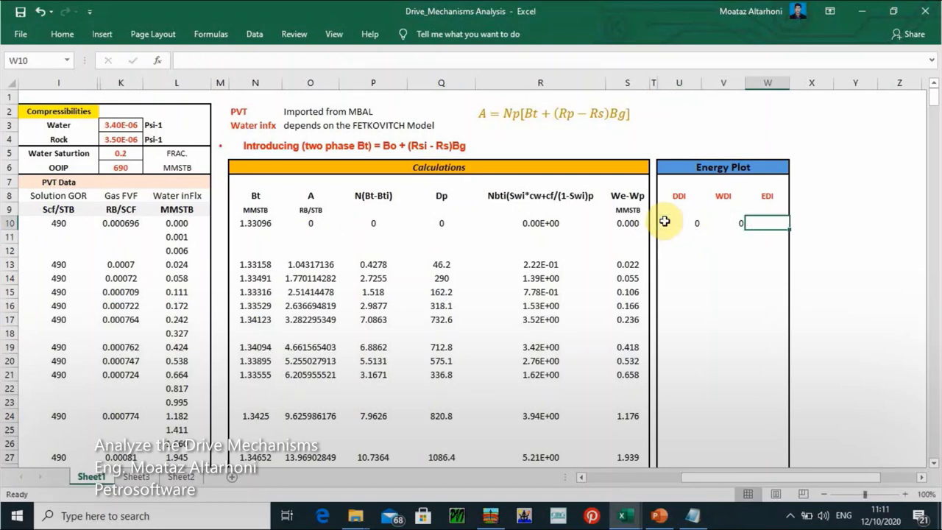
{"action": "key", "text": "Return"}
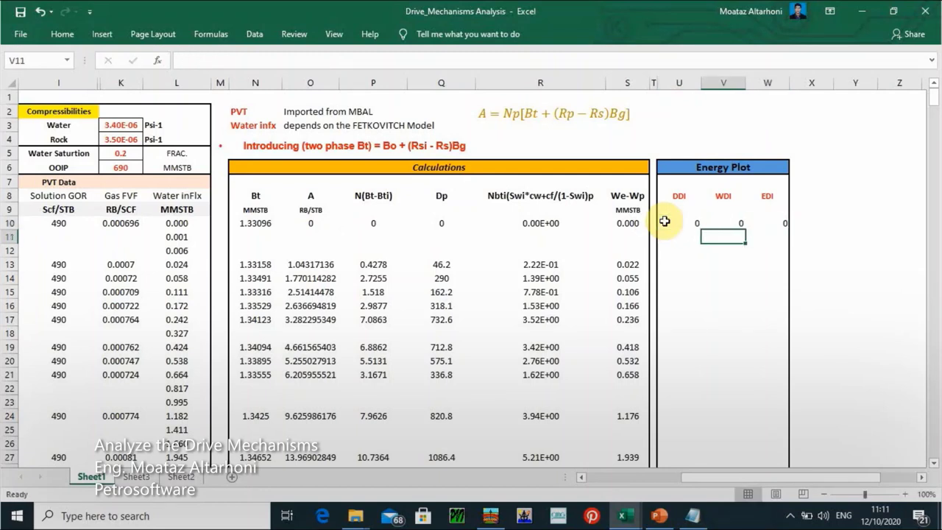
{"action": "key", "text": "Left"}
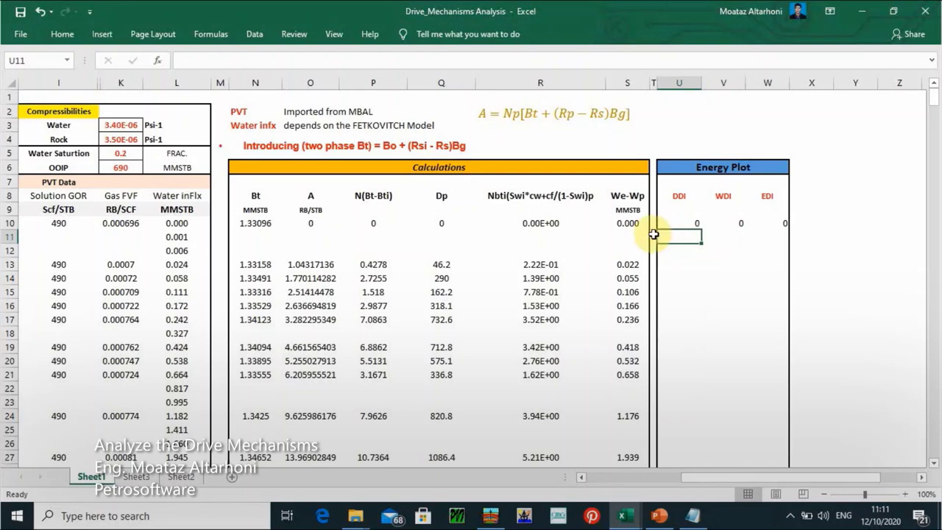
Enter =P13/O13 in U13 and fill it down column U to row 538.
{"action": "left_click", "coordinate": [678, 264]}
{"action": "type", "text": "="}
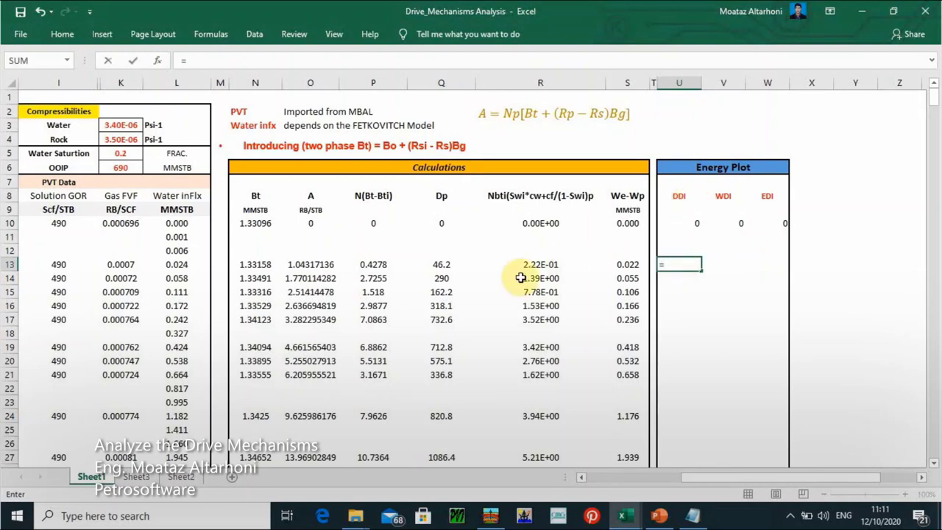
{"action": "left_click", "coordinate": [385, 265]}
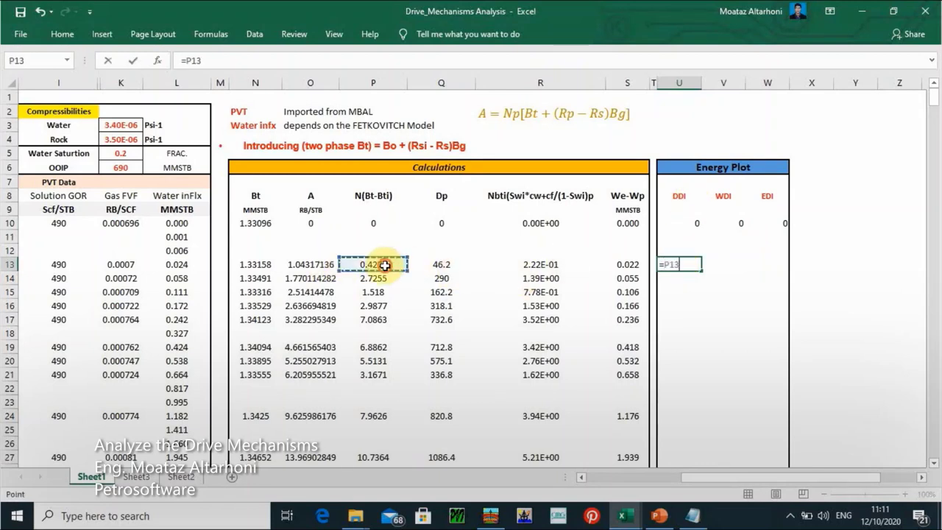
{"action": "left_click", "coordinate": [314, 267]}
{"action": "key", "text": "Return"}
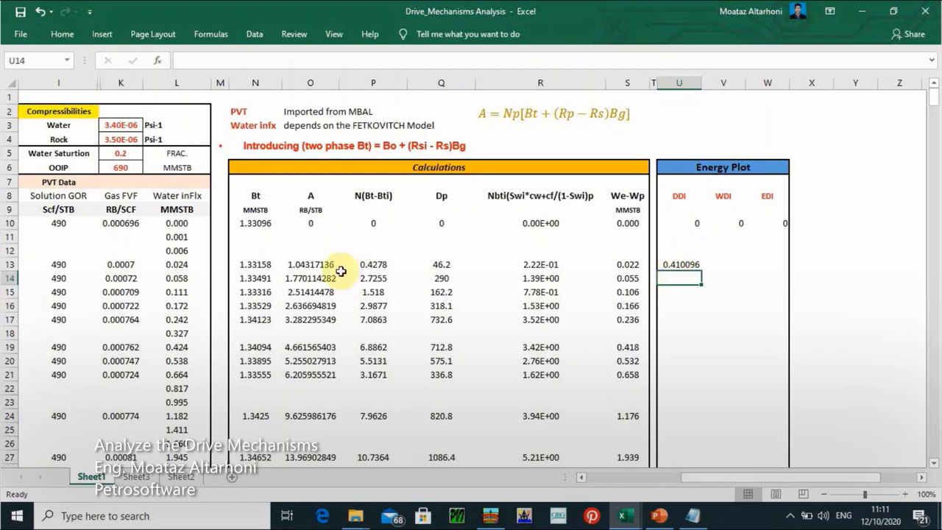
{"action": "left_click", "coordinate": [683, 262]}
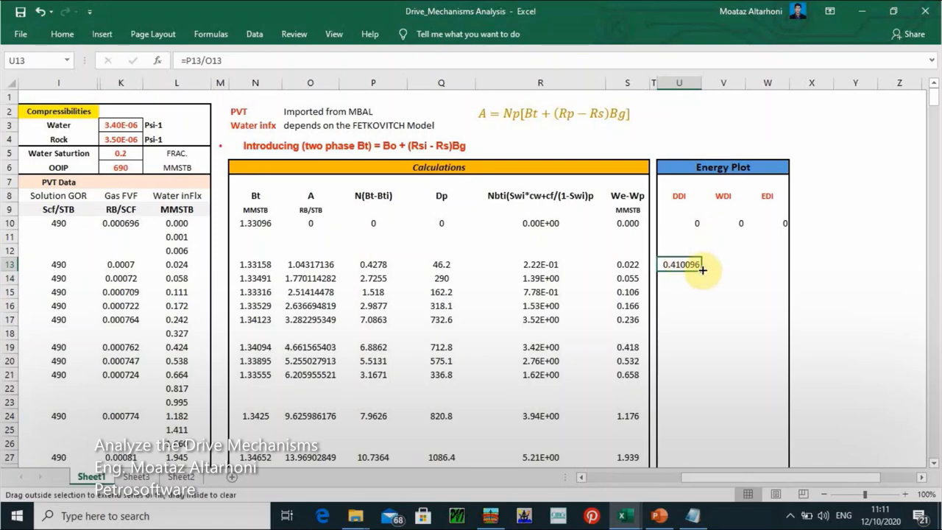
{"action": "left_click_drag", "start_coordinate": [702, 270], "coordinate": [669, 445]}
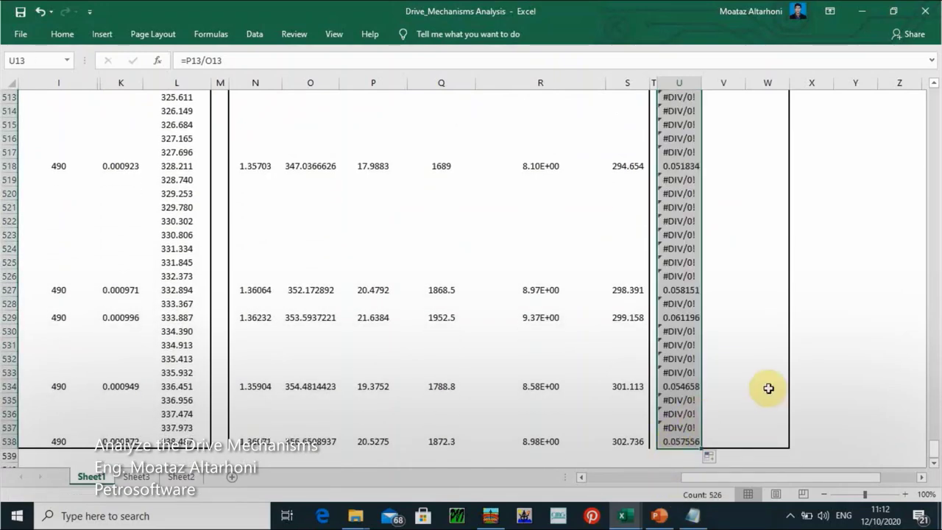
{"action": "left_click_drag", "start_coordinate": [935, 445], "coordinate": [935, 103]}
Enter the WDI formula =S13/O13 in V13 and fill it down column V.
{"action": "left_click", "coordinate": [682, 277]}
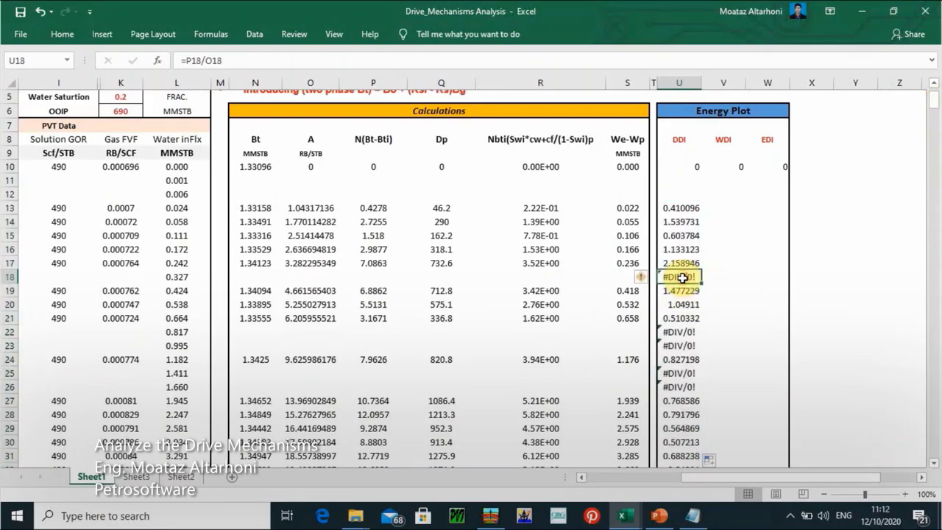
{"action": "left_click", "coordinate": [715, 209]}
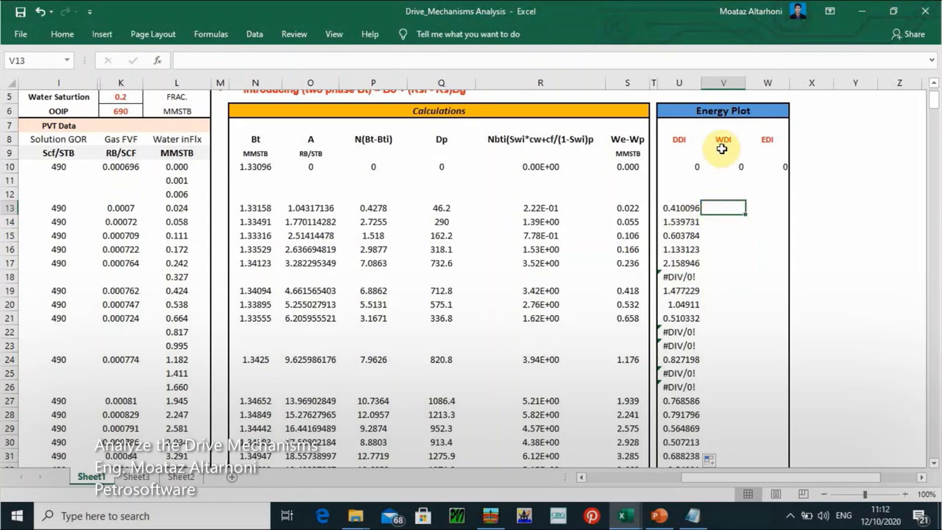
{"action": "type", "text": "="}
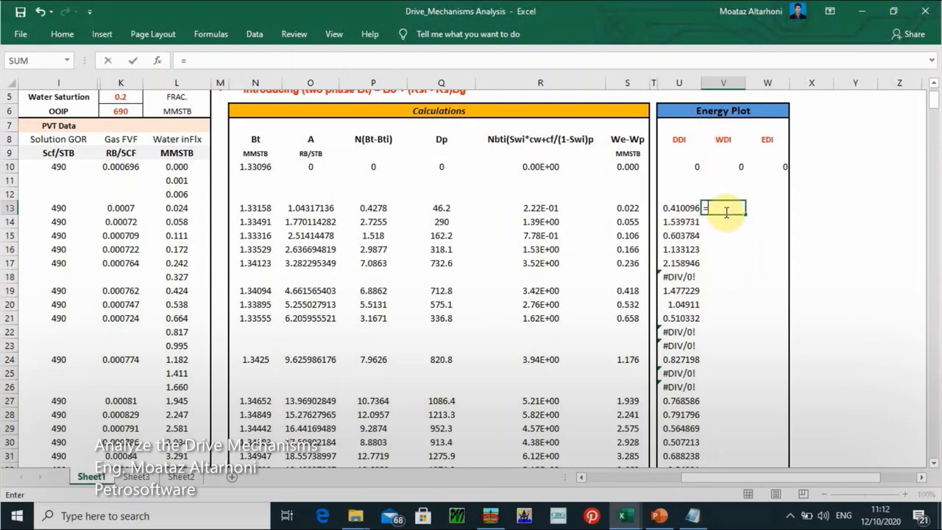
{"action": "left_click", "coordinate": [621, 209]}
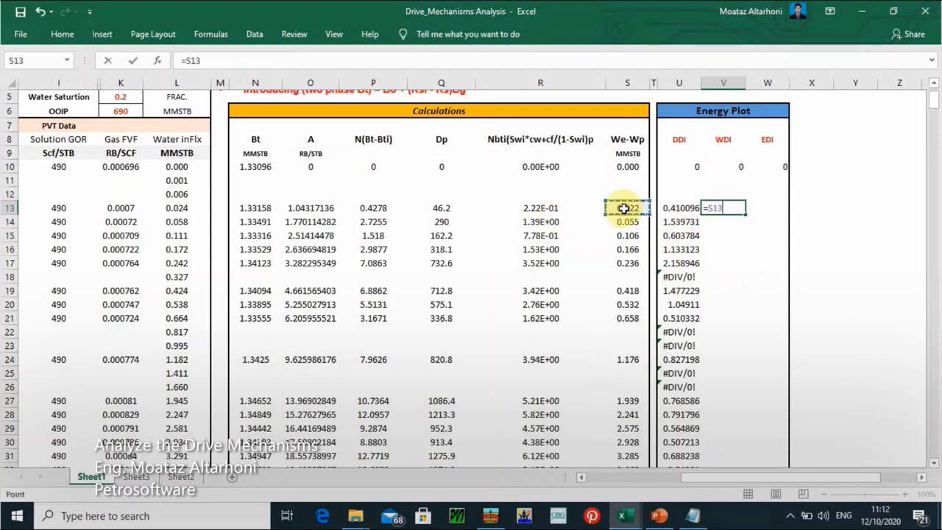
{"action": "type", "text": "/"}
{"action": "left_click", "coordinate": [297, 209]}
{"action": "key", "text": "Return"}
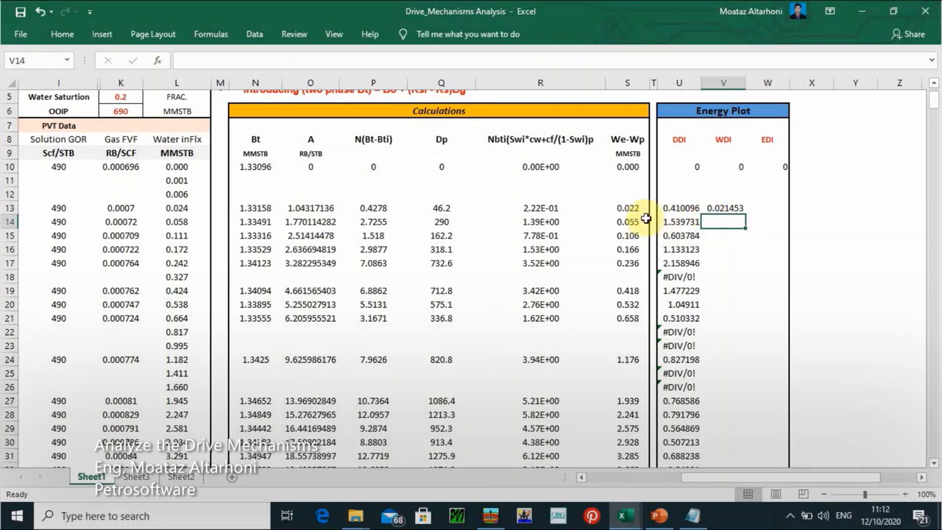
{"action": "left_click", "coordinate": [731, 208]}
{"action": "left_click_drag", "start_coordinate": [747, 214], "coordinate": [728, 449]}
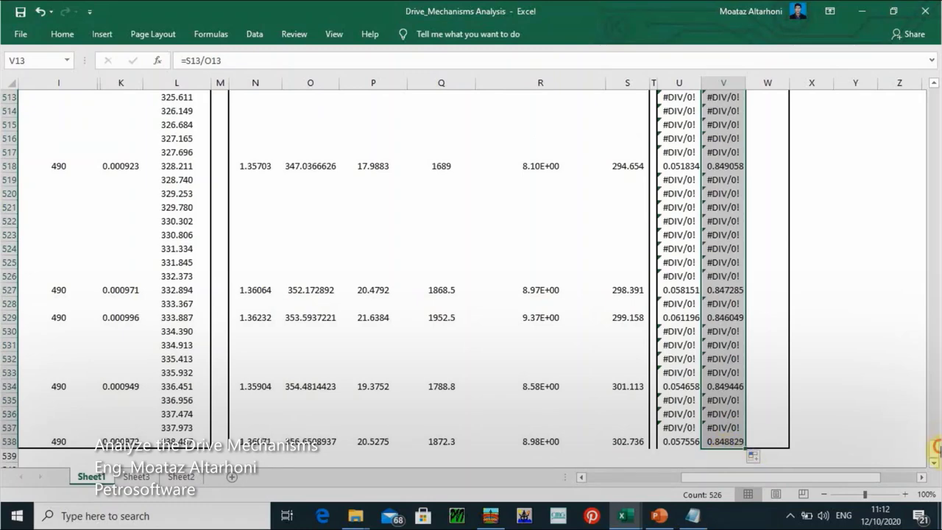
{"action": "left_click_drag", "start_coordinate": [936, 450], "coordinate": [934, 92]}
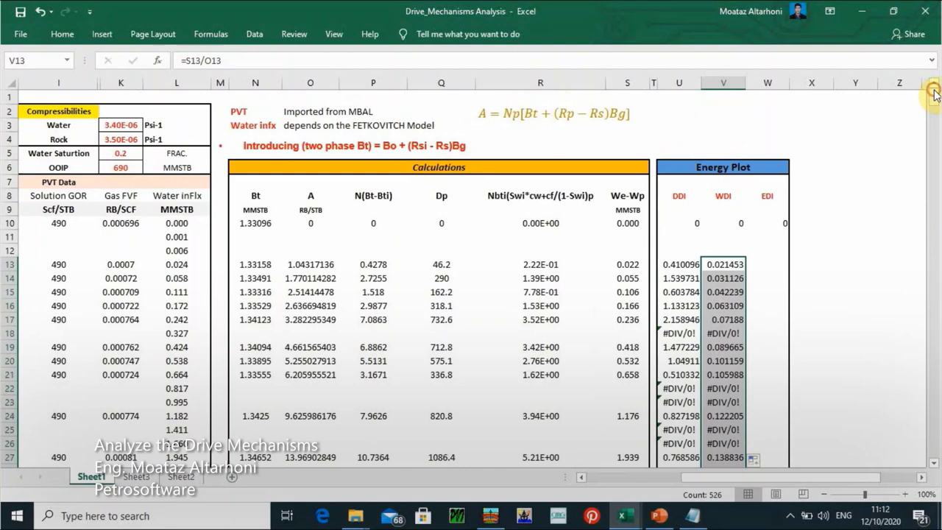
Enter the EDI formula =R13/O13 in W13 and fill it down column W.
{"action": "left_click", "coordinate": [770, 259]}
{"action": "type", "text": "="}
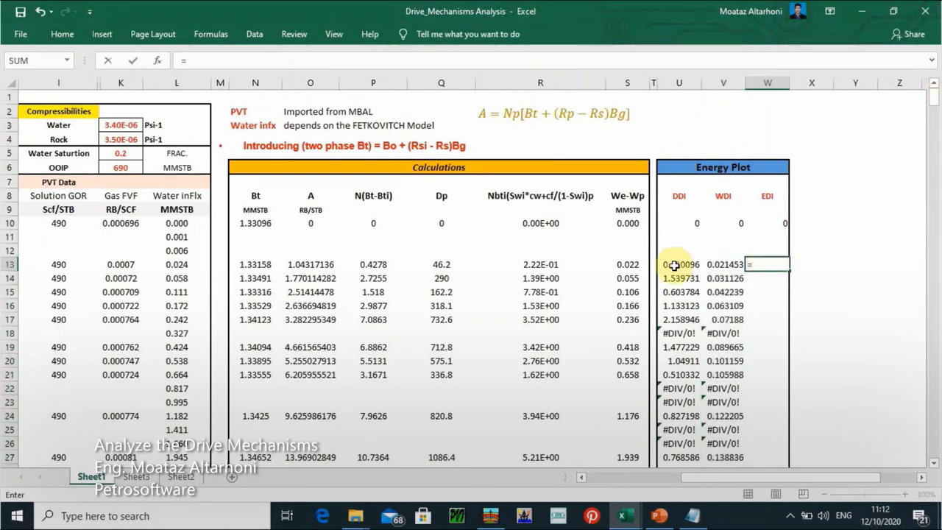
{"action": "left_click", "coordinate": [548, 263]}
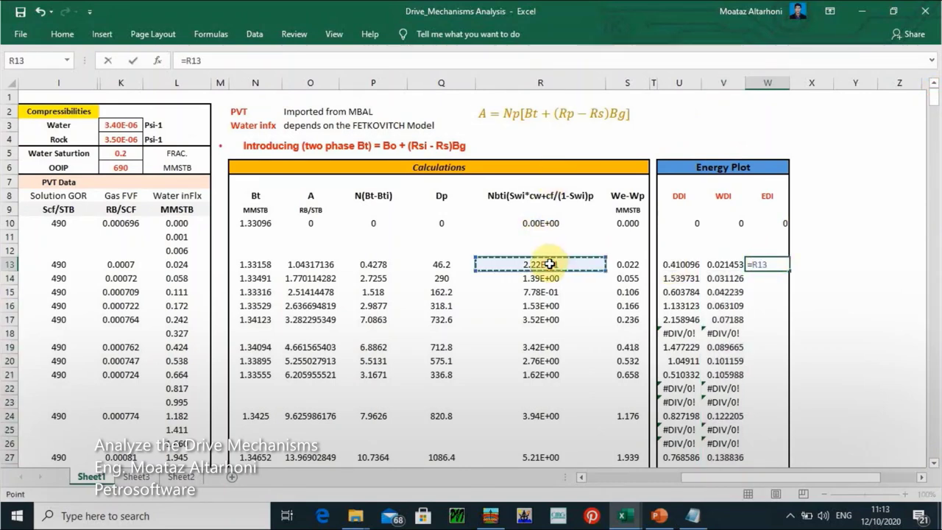
{"action": "type", "text": "/"}
{"action": "left_click", "coordinate": [309, 263]}
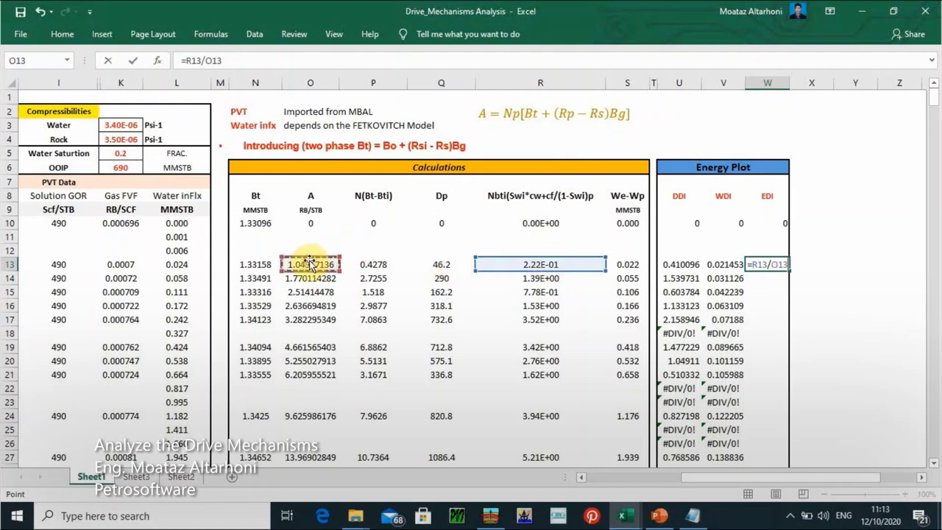
{"action": "key", "text": "Return"}
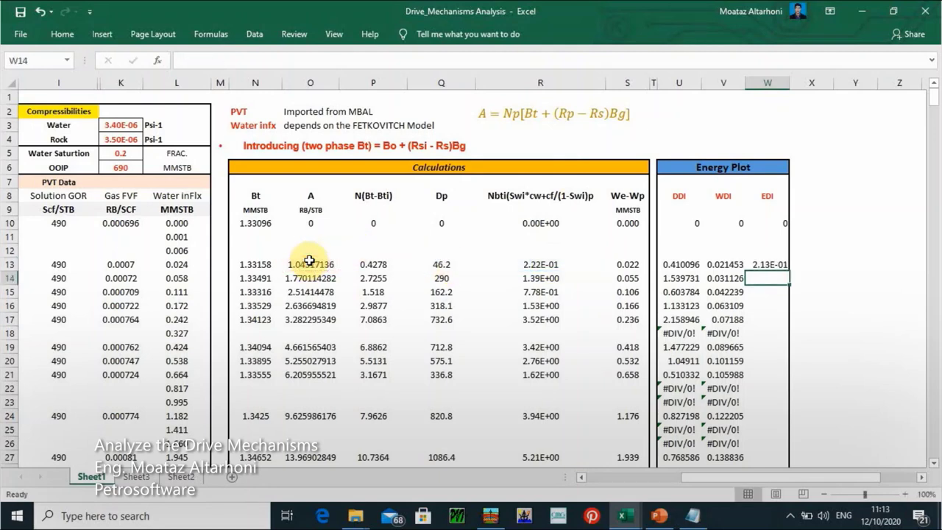
{"action": "left_click", "coordinate": [771, 264]}
{"action": "double_click", "coordinate": [790, 271]}
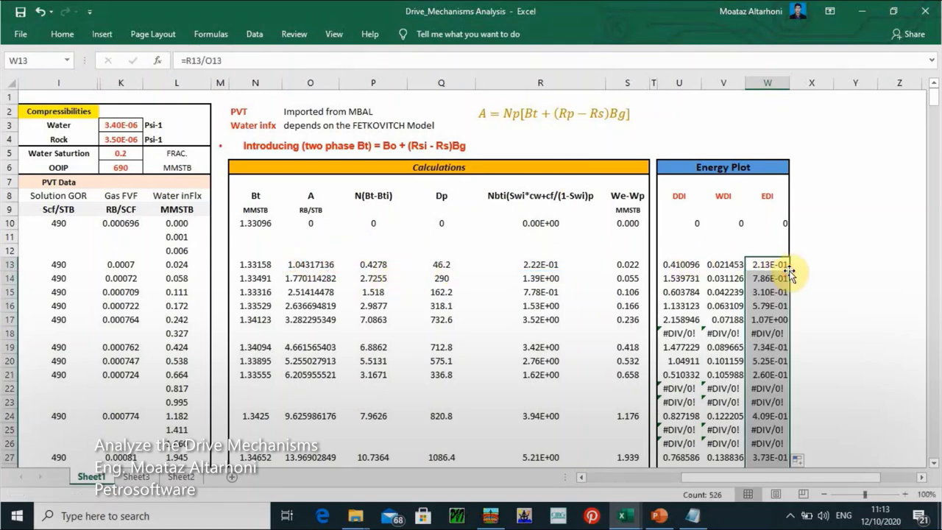
Delete the #DIV/0! cells in columns U–W for empty rows down to about row 291.
{"action": "left_click_drag", "start_coordinate": [675, 333], "coordinate": [766, 333]}
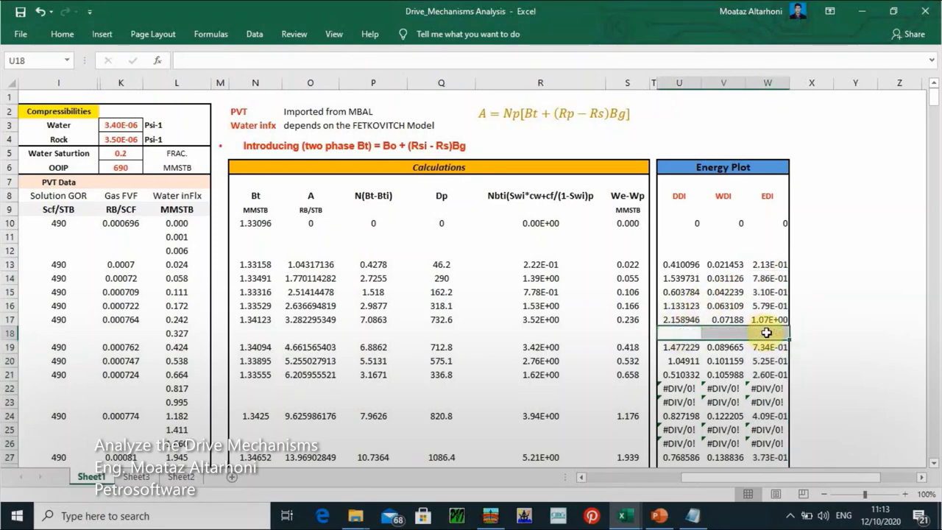
{"action": "scroll", "coordinate": [766, 332], "scroll_direction": "down", "scroll_amount": 2}
{"action": "left_click_drag", "start_coordinate": [676, 317], "coordinate": [765, 332]}
{"action": "key", "text": "Delete"}
{"action": "left_click_drag", "start_coordinate": [677, 359], "coordinate": [757, 367]}
{"action": "scroll", "coordinate": [757, 367], "scroll_direction": "down", "scroll_amount": 4}
{"action": "left_click_drag", "start_coordinate": [676, 343], "coordinate": [765, 386]}
{"action": "key", "text": "Delete"}
{"action": "scroll", "coordinate": [765, 386], "scroll_direction": "down", "scroll_amount": 6}
{"action": "left_click_drag", "start_coordinate": [677, 249], "coordinate": [777, 249]}
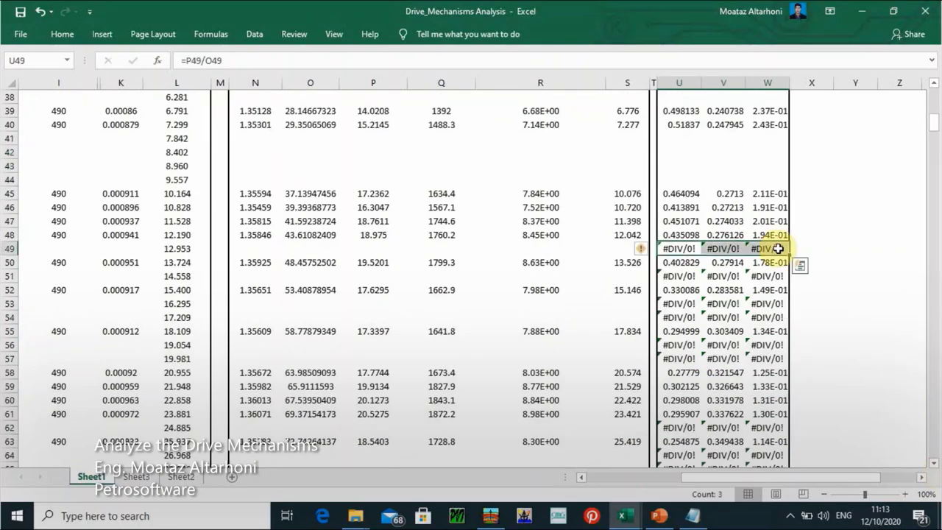
{"action": "scroll", "coordinate": [769, 425], "scroll_direction": "down", "scroll_amount": 4}
{"action": "scroll", "coordinate": [769, 425], "scroll_direction": "down", "scroll_amount": 5}
{"action": "scroll", "coordinate": [769, 425], "scroll_direction": "down", "scroll_amount": 8}
{"action": "left_click_drag", "start_coordinate": [677, 440], "coordinate": [766, 441], "text": "ctrl"}
{"action": "key", "text": "Delete"}
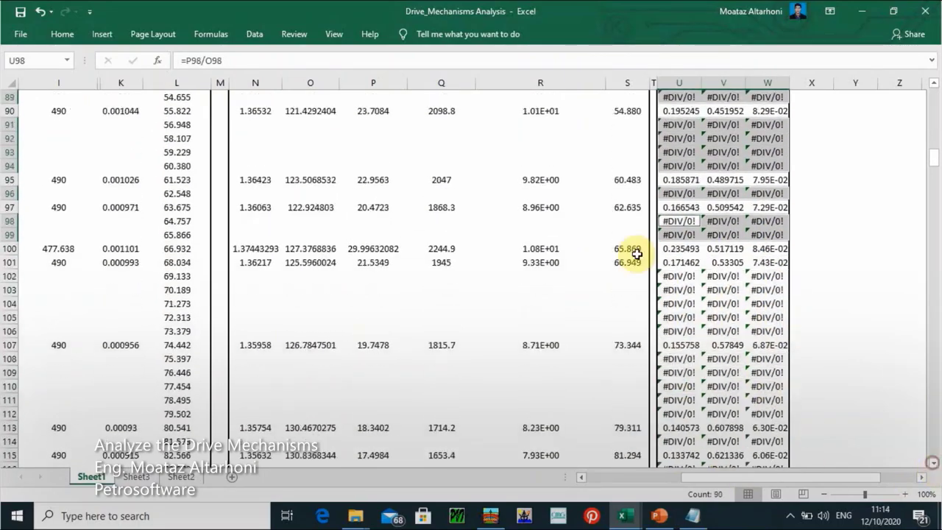
{"action": "scroll", "coordinate": [674, 399], "scroll_direction": "down", "scroll_amount": 5}
{"action": "left_click_drag", "start_coordinate": [677, 345], "coordinate": [767, 441], "text": "ctrl"}
{"action": "scroll", "coordinate": [708, 420], "scroll_direction": "down", "scroll_amount": 6}
{"action": "scroll", "coordinate": [668, 447], "scroll_direction": "down", "scroll_amount": 6}
{"action": "scroll", "coordinate": [677, 344], "scroll_direction": "down", "scroll_amount": 7}
{"action": "left_click_drag", "start_coordinate": [774, 525], "coordinate": [714, 341]}
{"action": "scroll", "coordinate": [714, 341], "scroll_direction": "down", "scroll_amount": 5}
{"action": "left_click_drag", "start_coordinate": [677, 206], "coordinate": [757, 211]}
{"action": "key", "text": "Delete"}
{"action": "scroll", "coordinate": [757, 210], "scroll_direction": "down", "scroll_amount": 4}
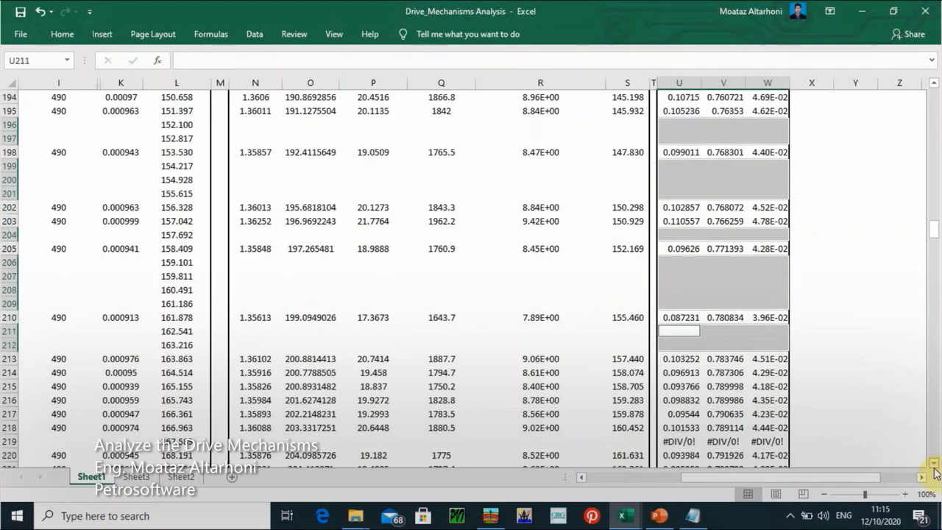
{"action": "scroll", "coordinate": [757, 211], "scroll_direction": "down", "scroll_amount": 5}
{"action": "left_click_drag", "start_coordinate": [677, 345], "coordinate": [766, 344]}
{"action": "left_click_drag", "start_coordinate": [677, 373], "coordinate": [767, 373], "text": "ctrl"}
{"action": "scroll", "coordinate": [697, 373], "scroll_direction": "down", "scroll_amount": 5}
{"action": "left_click_drag", "start_coordinate": [677, 220], "coordinate": [766, 235], "text": "ctrl"}
{"action": "scroll", "coordinate": [767, 236], "scroll_direction": "down", "scroll_amount": 5}
{"action": "key", "text": "Delete"}
{"action": "scroll", "coordinate": [766, 235], "scroll_direction": "down", "scroll_amount": 4}
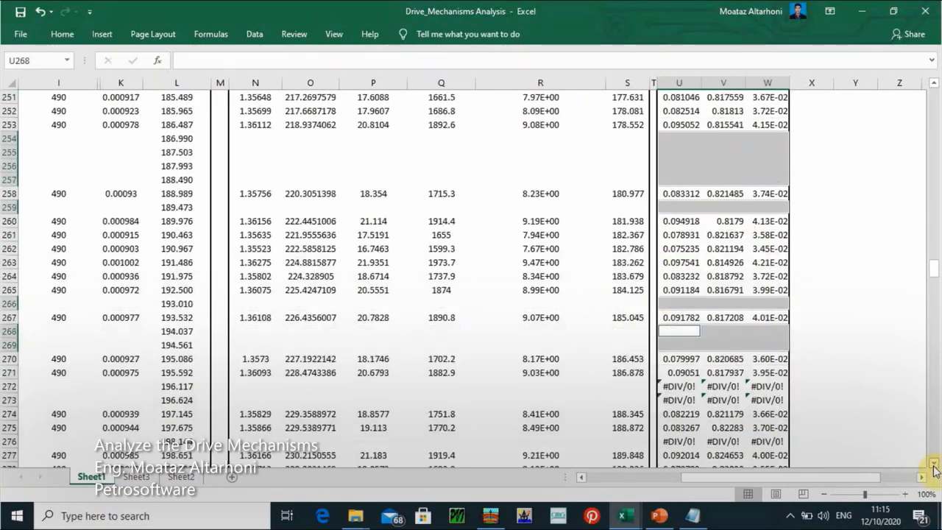
{"action": "left_click_drag", "start_coordinate": [677, 207], "coordinate": [766, 221]}
{"action": "left_click_drag", "start_coordinate": [677, 372], "coordinate": [775, 401], "text": "ctrl"}
{"action": "scroll", "coordinate": [775, 401], "scroll_direction": "down", "scroll_amount": 5}
{"action": "left_click_drag", "start_coordinate": [676, 276], "coordinate": [766, 317], "text": "ctrl"}
{"action": "scroll", "coordinate": [801, 294], "scroll_direction": "up", "scroll_amount": 5}
{"action": "scroll", "coordinate": [801, 240], "scroll_direction": "down", "scroll_amount": 5}
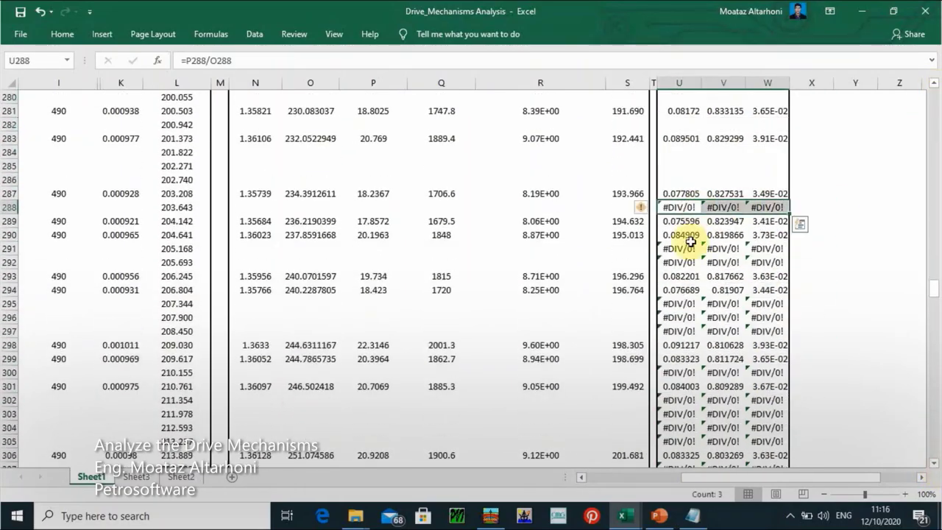
{"action": "key", "text": "Delete"}
Delete the remaining #DIV/0! cells in columns U–W from row 331 down to row 535.
{"action": "scroll", "coordinate": [935, 469], "scroll_direction": "down", "scroll_amount": 3}
{"action": "scroll", "coordinate": [936, 468], "scroll_direction": "down", "scroll_amount": 4}
{"action": "left_click_drag", "start_coordinate": [677, 408], "coordinate": [773, 414]}
{"action": "key", "text": "Delete"}
{"action": "scroll", "coordinate": [936, 463], "scroll_direction": "down", "scroll_amount": 3}
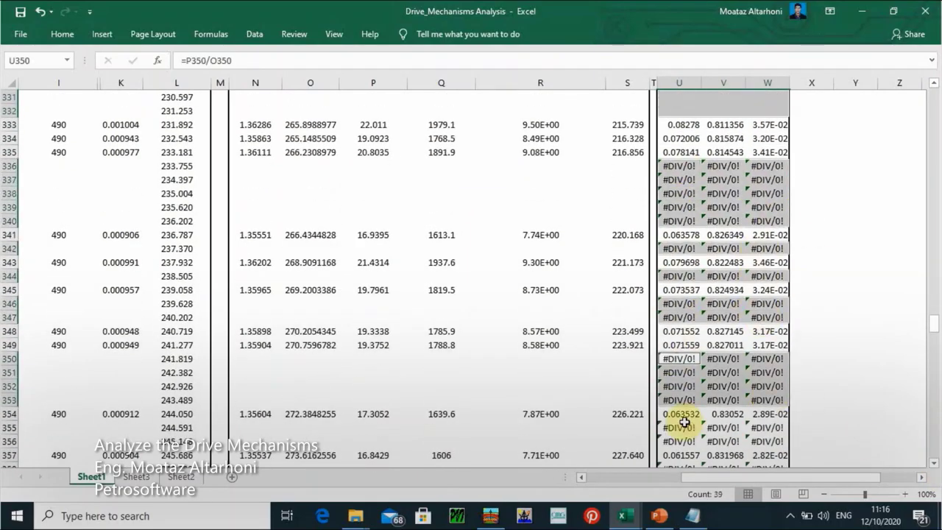
{"action": "left_click_drag", "start_coordinate": [684, 421], "coordinate": [766, 440], "text": "ctrl"}
{"action": "key", "text": "Delete"}
{"action": "scroll", "coordinate": [766, 440], "scroll_direction": "down", "scroll_amount": 8}
{"action": "left_click_drag", "start_coordinate": [677, 138], "coordinate": [783, 146]}
{"action": "scroll", "coordinate": [726, 439], "scroll_direction": "down", "scroll_amount": 8}
{"action": "left_click_drag", "start_coordinate": [677, 206], "coordinate": [774, 212], "text": "ctrl"}
{"action": "scroll", "coordinate": [773, 213], "scroll_direction": "down", "scroll_amount": 5}
{"action": "left_click_drag", "start_coordinate": [767, 361], "coordinate": [775, 463], "text": "ctrl"}
{"action": "scroll", "coordinate": [683, 402], "scroll_direction": "down", "scroll_amount": 5}
{"action": "scroll", "coordinate": [775, 463], "scroll_direction": "down", "scroll_amount": 6}
{"action": "left_click_drag", "start_coordinate": [676, 400], "coordinate": [777, 440], "text": "ctrl"}
{"action": "key", "text": "Delete"}
{"action": "scroll", "coordinate": [777, 439], "scroll_direction": "down", "scroll_amount": 7}
{"action": "left_click_drag", "start_coordinate": [676, 301], "coordinate": [761, 332]}
{"action": "scroll", "coordinate": [714, 319], "scroll_direction": "down", "scroll_amount": 4}
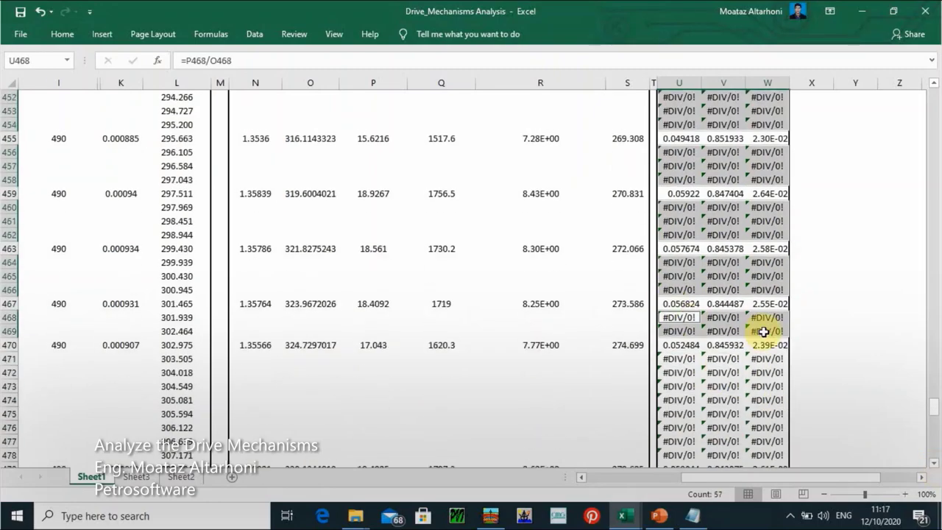
{"action": "scroll", "coordinate": [760, 332], "scroll_direction": "down", "scroll_amount": 12}
{"action": "left_click_drag", "start_coordinate": [677, 247], "coordinate": [767, 317], "text": "ctrl"}
{"action": "scroll", "coordinate": [763, 458], "scroll_direction": "down", "scroll_amount": 6}
{"action": "scroll", "coordinate": [763, 458], "scroll_direction": "down", "scroll_amount": 2}
{"action": "left_click_drag", "start_coordinate": [677, 400], "coordinate": [766, 427], "text": "ctrl"}
{"action": "key", "text": "Delete"}
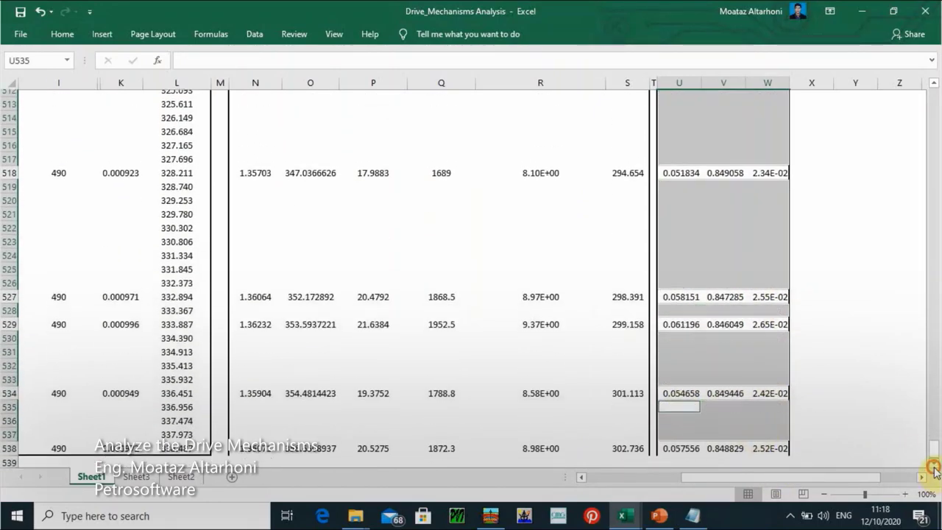
{"action": "scroll", "coordinate": [767, 427], "scroll_direction": "down", "scroll_amount": 1}
{"action": "left_click_drag", "start_coordinate": [936, 461], "coordinate": [929, 88]}
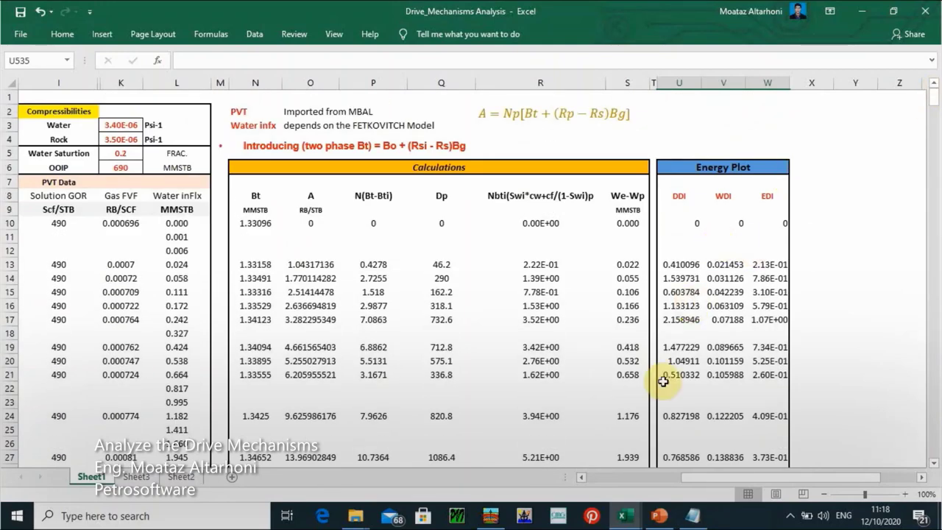
{"action": "left_click", "coordinate": [659, 517]}
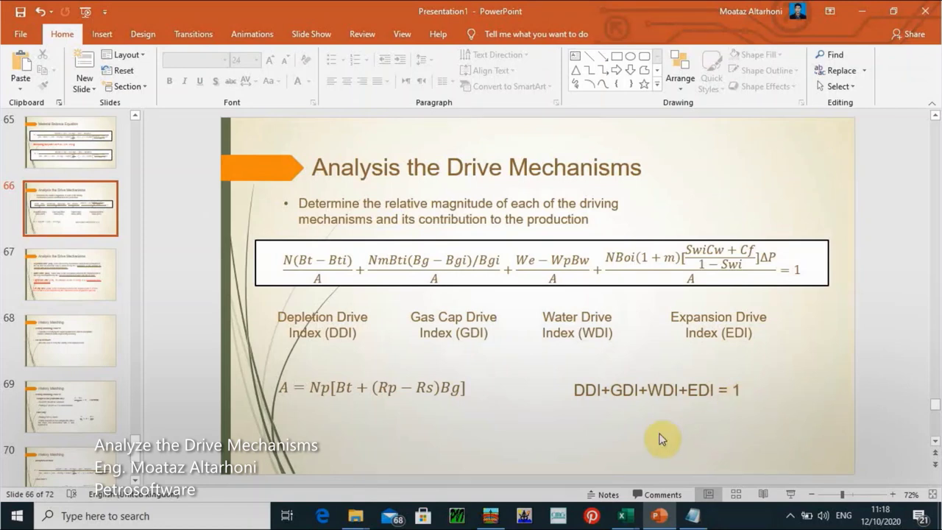
Go from slide 66 back to the Drive_Mechanisms Analysis workbook in Excel.
{"action": "mouse_move", "coordinate": [630, 518]}
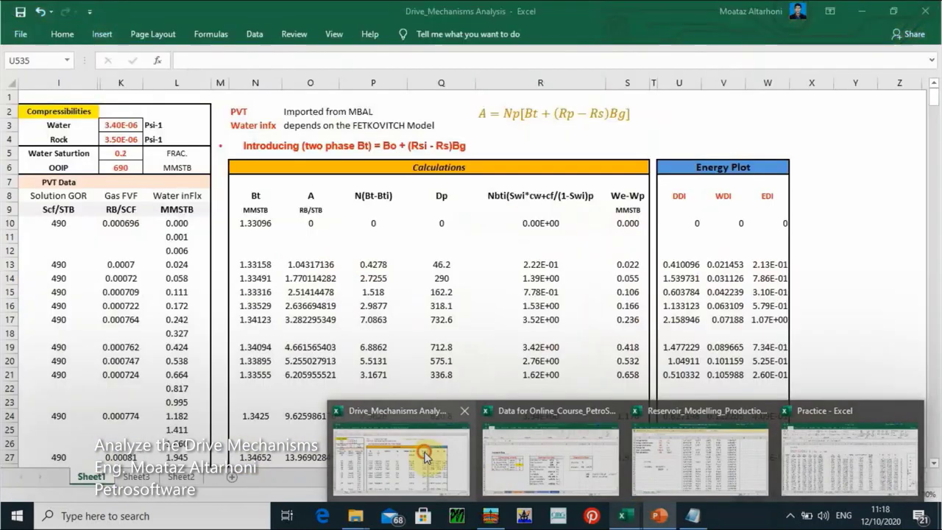
{"action": "left_click", "coordinate": [423, 449]}
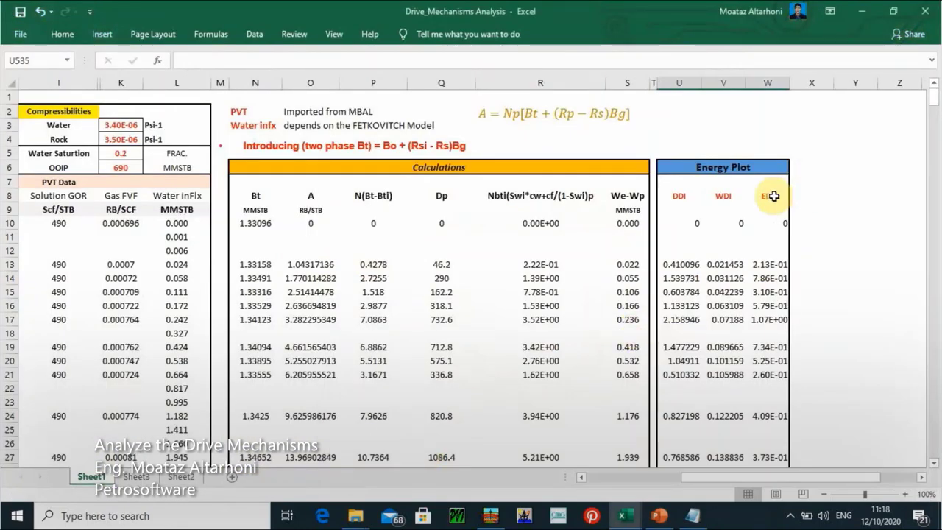
Add the heading 'Sum' in the column beside EDI.
{"action": "left_click", "coordinate": [805, 196]}
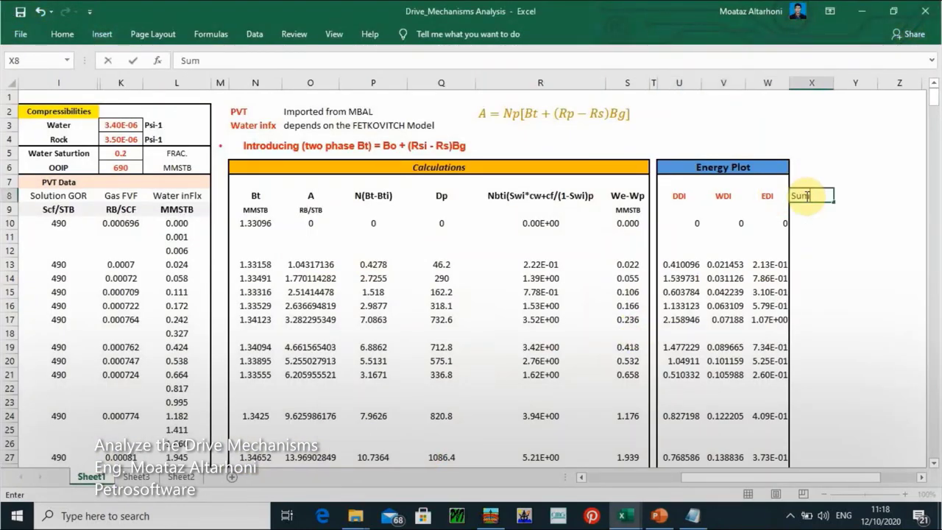
{"action": "type", "text": "Sum"}
{"action": "key", "text": "Return"}
{"action": "key", "text": "Return"}
{"action": "key", "text": "Return"}
{"action": "key", "text": "Return"}
{"action": "key", "text": "Return"}
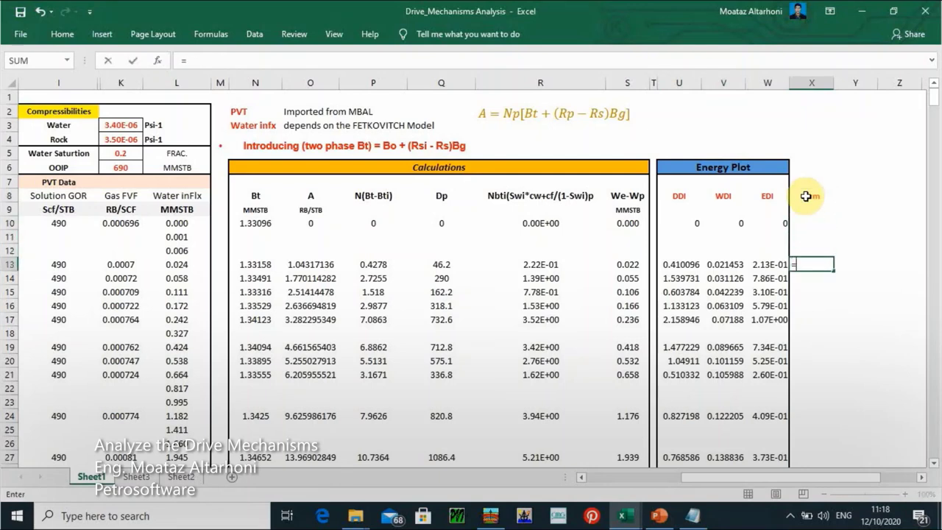
Enter =U13+V13+W13 in X13 and format it as Number, showing 0.64.
{"action": "left_click", "coordinate": [684, 264]}
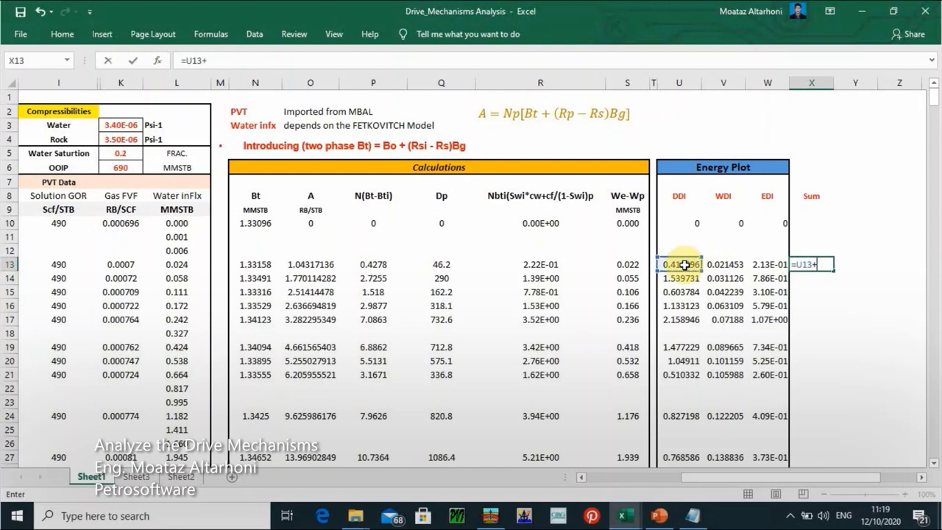
{"action": "type", "text": "+"}
{"action": "left_click", "coordinate": [720, 264]}
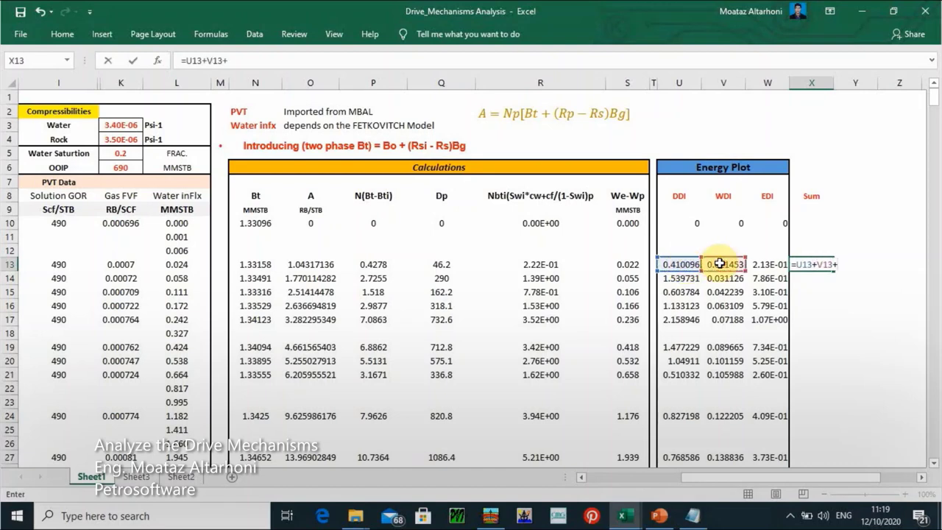
{"action": "key", "text": "Return"}
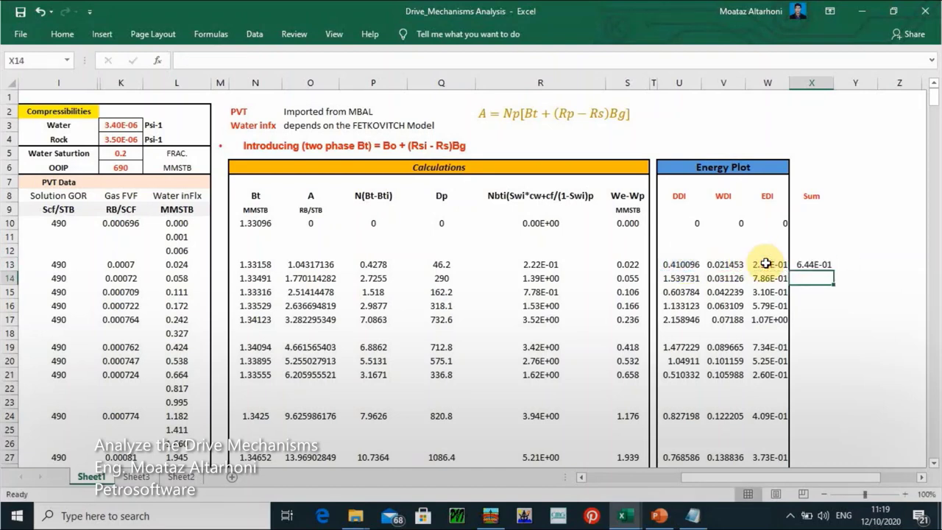
{"action": "left_click", "coordinate": [818, 266]}
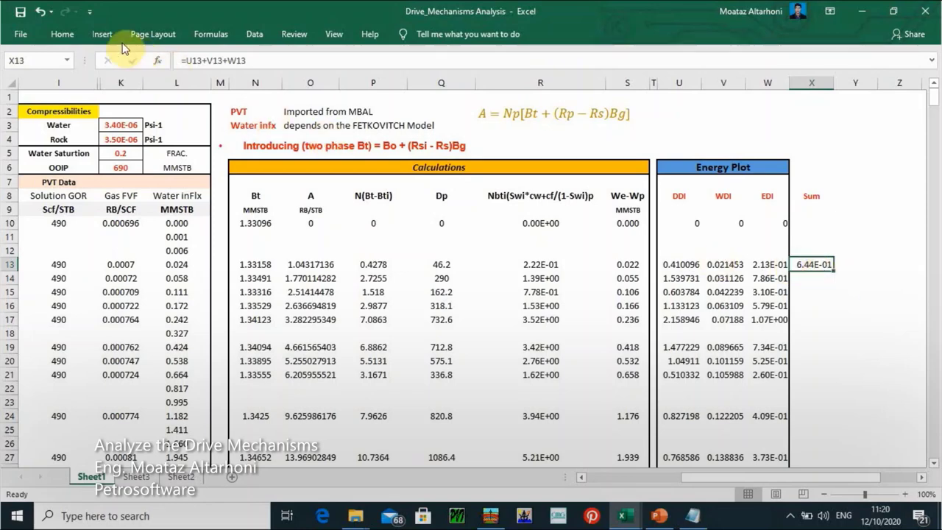
{"action": "left_click", "coordinate": [59, 36]}
{"action": "left_click", "coordinate": [510, 60]}
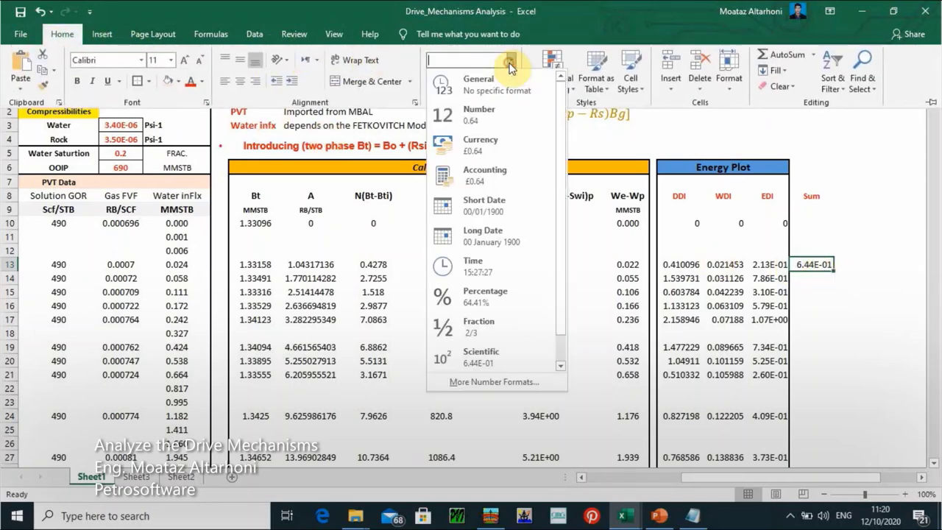
{"action": "left_click", "coordinate": [489, 114]}
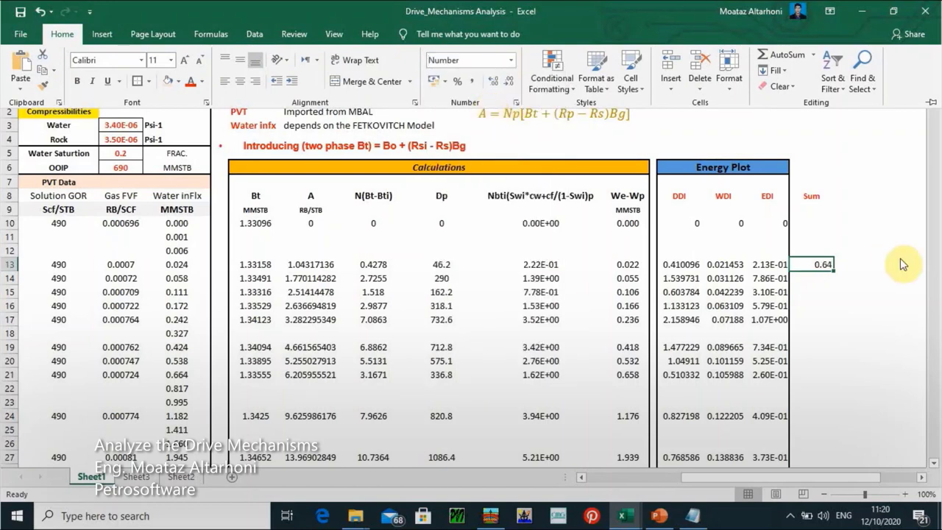
Center X13 and copy the Sum formula down through row 21.
{"action": "left_click", "coordinate": [238, 82]}
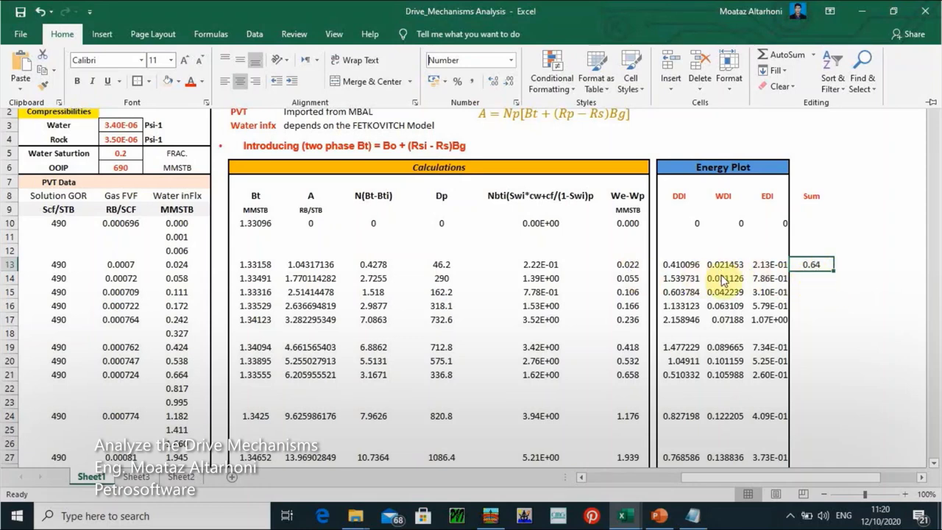
{"action": "left_click", "coordinate": [832, 272]}
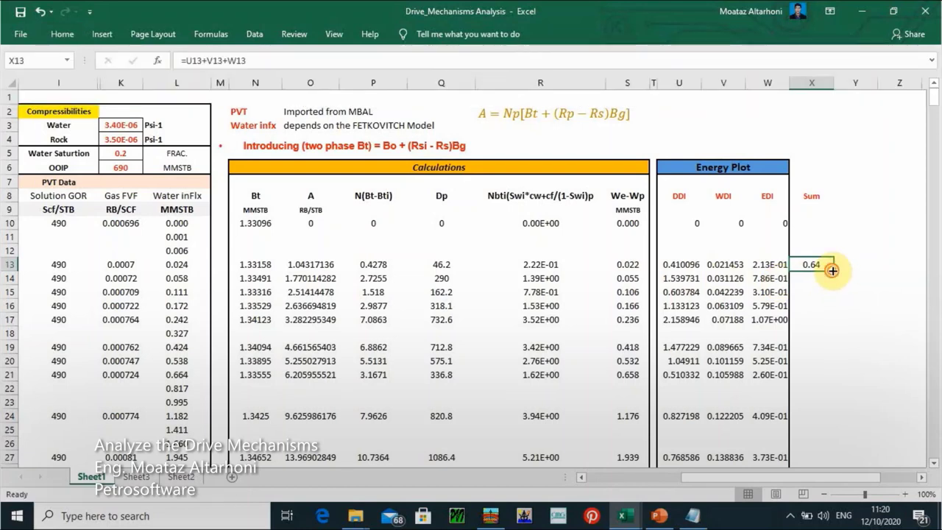
{"action": "double_click", "coordinate": [832, 270]}
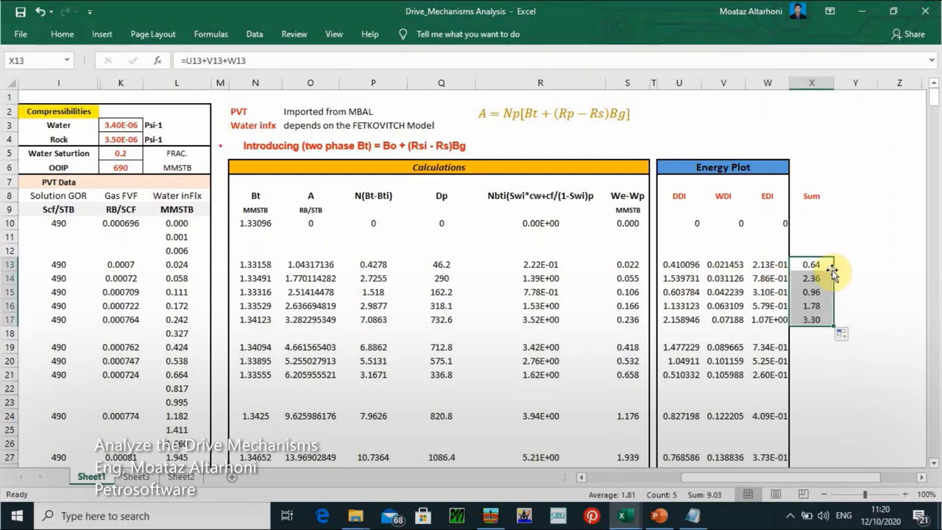
{"action": "left_click", "coordinate": [806, 346]}
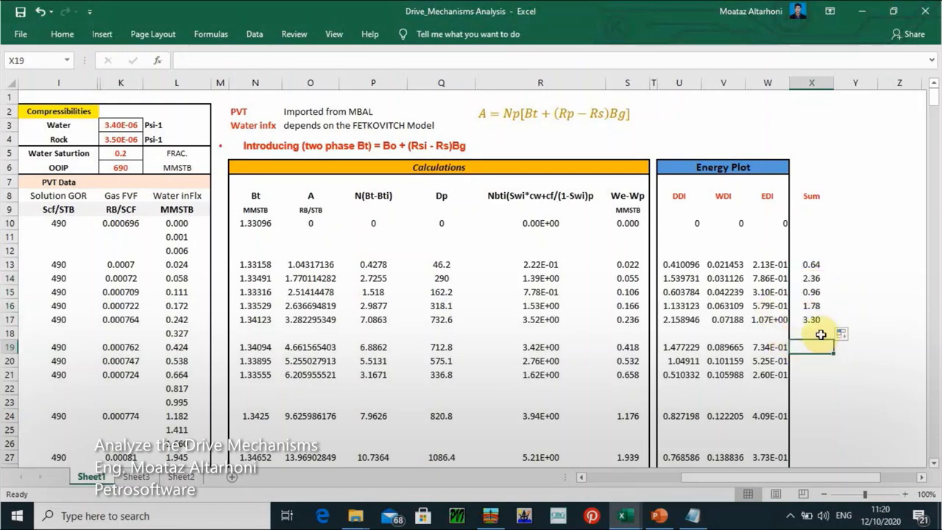
{"action": "left_click", "coordinate": [818, 321]}
{"action": "left_click_drag", "start_coordinate": [832, 326], "coordinate": [829, 384]}
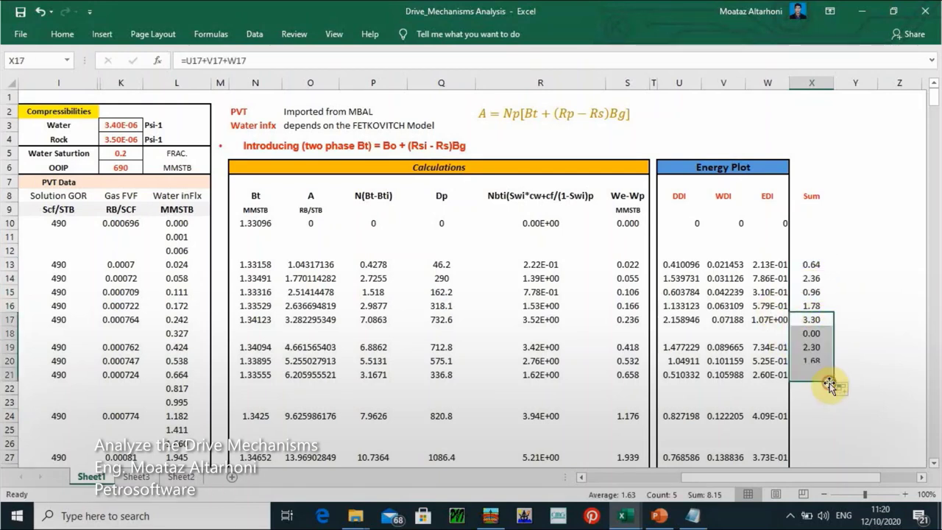
Check the row 13 and 17 Sum formulas, then extend from X21 to row 538.
{"action": "left_click", "coordinate": [820, 264]}
{"action": "left_click", "coordinate": [809, 319]}
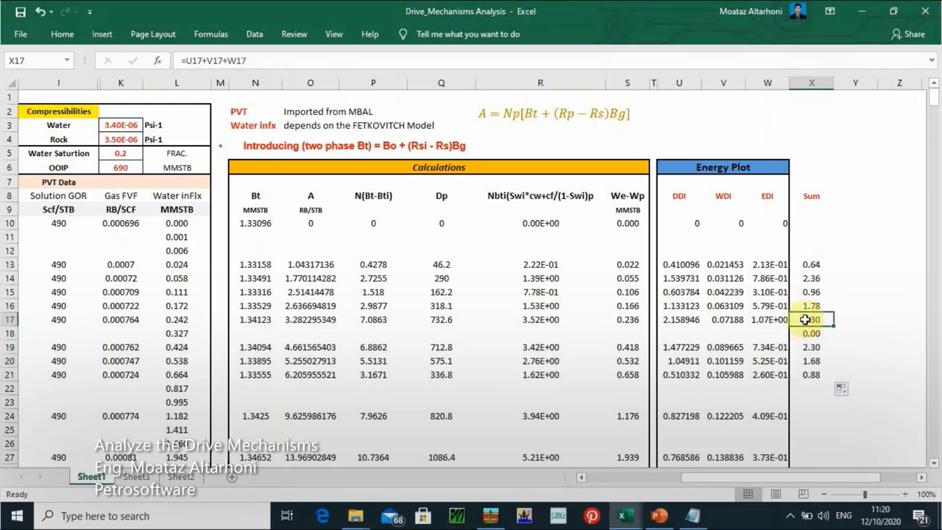
{"action": "left_click", "coordinate": [853, 318]}
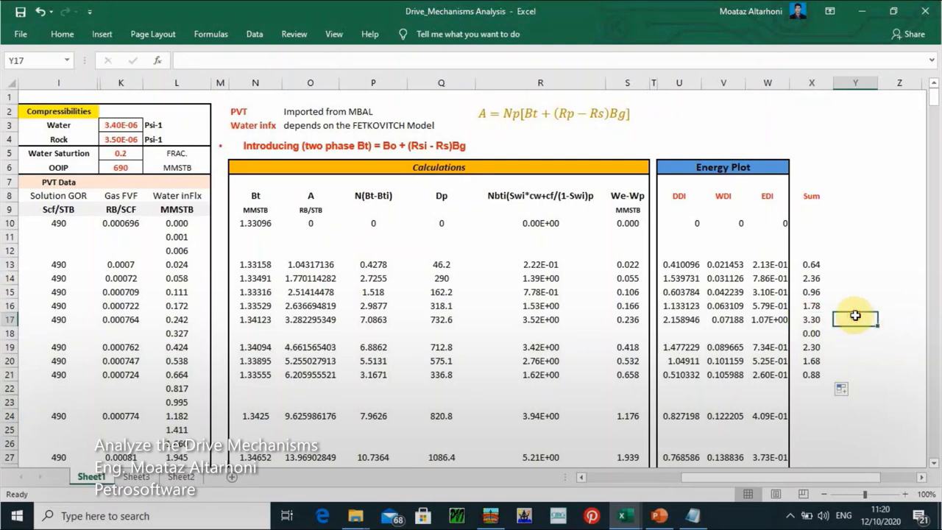
{"action": "left_click", "coordinate": [813, 318]}
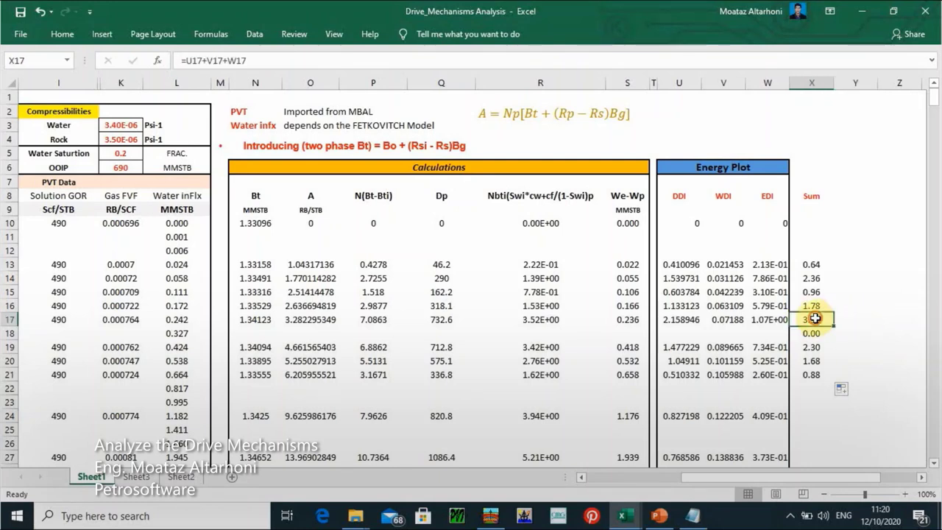
{"action": "left_click", "coordinate": [813, 266]}
{"action": "left_click", "coordinate": [821, 375]}
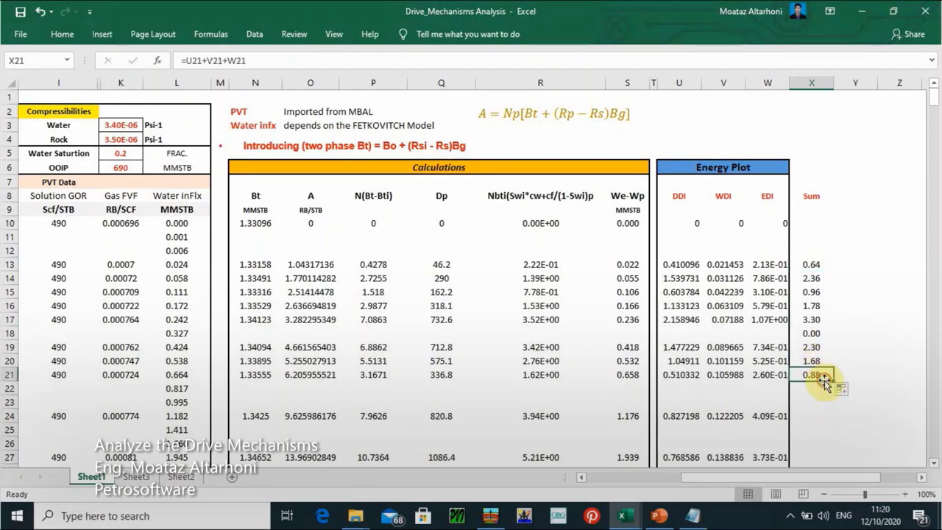
{"action": "left_click_drag", "start_coordinate": [831, 381], "coordinate": [817, 417]}
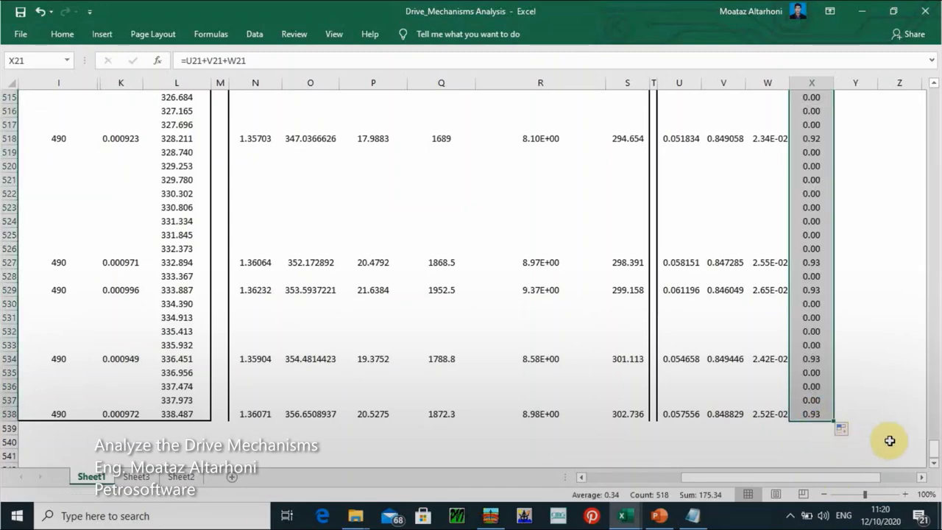
{"action": "left_click_drag", "start_coordinate": [931, 445], "coordinate": [932, 95]}
{"action": "left_click", "coordinate": [817, 347]}
{"action": "key", "text": "Down"}
{"action": "key", "text": "Down"}
{"action": "key", "text": "Down"}
{"action": "key", "text": "Down"}
{"action": "key", "text": "Down"}
{"action": "key", "text": "Down"}
{"action": "key", "text": "Down"}
{"action": "key", "text": "Down"}
{"action": "key", "text": "Down"}
{"action": "key", "text": "Down"}
{"action": "key", "text": "Down"}
{"action": "key", "text": "Down"}
{"action": "key", "text": "Down"}
{"action": "key", "text": "Down"}
{"action": "key", "text": "Down"}
{"action": "key", "text": "Down"}
{"action": "key", "text": "Down"}
{"action": "key", "text": "Down"}
{"action": "key", "text": "Down"}
{"action": "key", "text": "Down"}
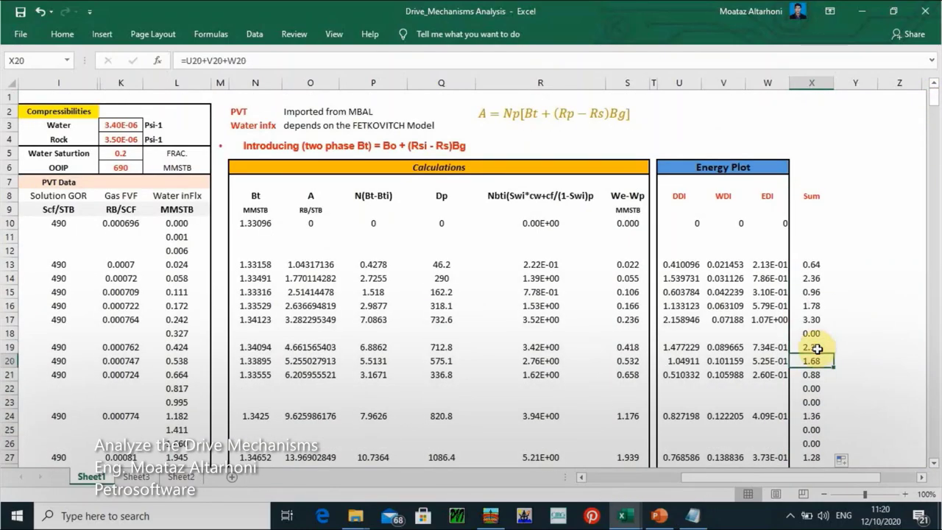
{"action": "key", "text": "Down"}
{"action": "key", "text": "Down"}
{"action": "key", "text": "Down"}
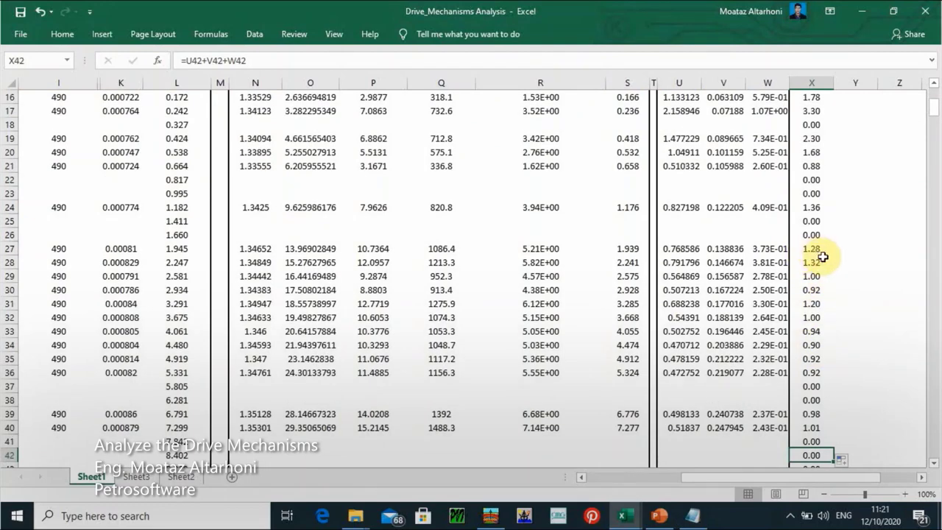
{"action": "left_click", "coordinate": [814, 320]}
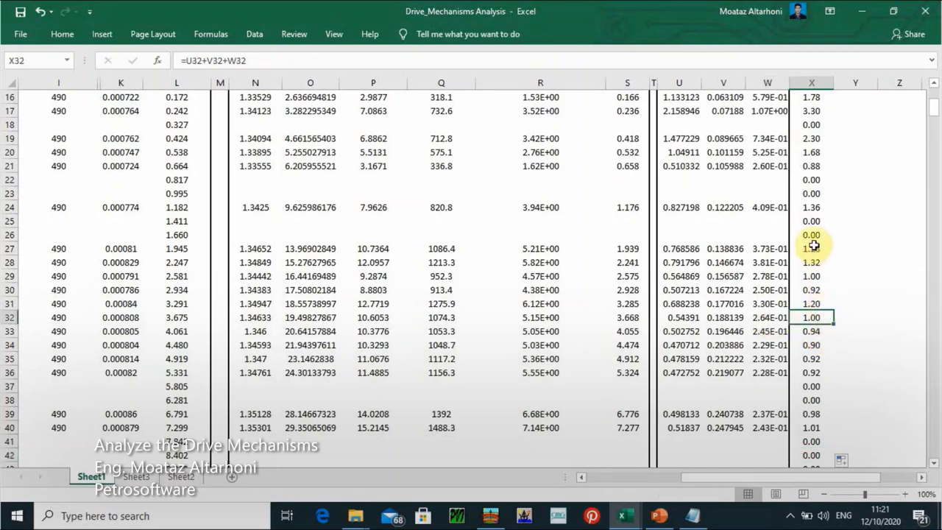
{"action": "left_click", "coordinate": [822, 275]}
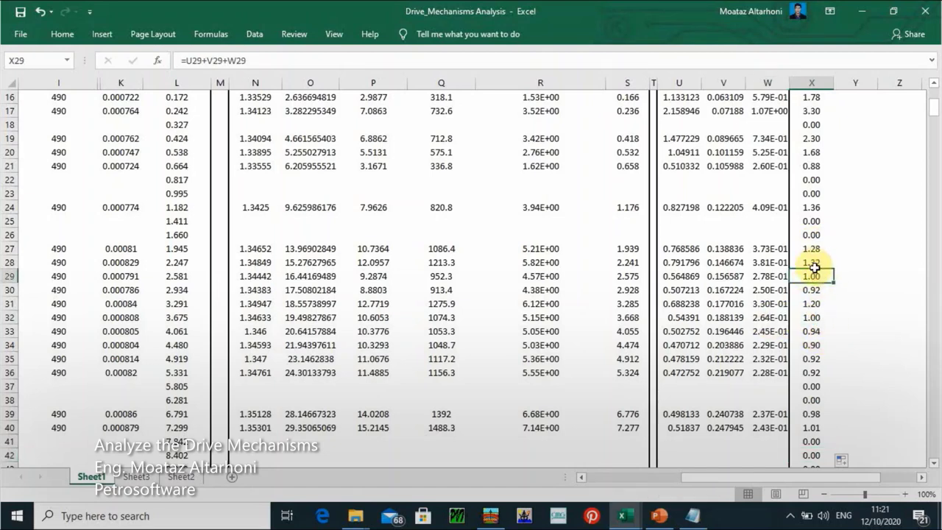
{"action": "key", "text": "Down"}
{"action": "key", "text": "Down"}
{"action": "key", "text": "Down"}
{"action": "key", "text": "Down"}
{"action": "key", "text": "Down"}
{"action": "key", "text": "Down"}
{"action": "key", "text": "Down"}
{"action": "key", "text": "Down"}
{"action": "key", "text": "Down"}
{"action": "key", "text": "Down"}
{"action": "key", "text": "Down"}
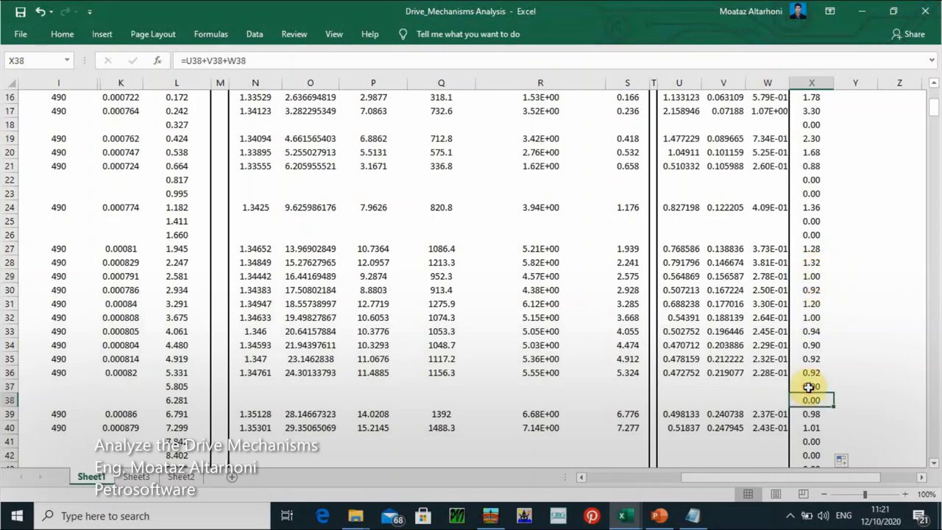
{"action": "key", "text": "Down"}
{"action": "key", "text": "Down"}
{"action": "key", "text": "Down"}
{"action": "key", "text": "Down"}
{"action": "key", "text": "Down"}
{"action": "key", "text": "Down"}
{"action": "key", "text": "Down"}
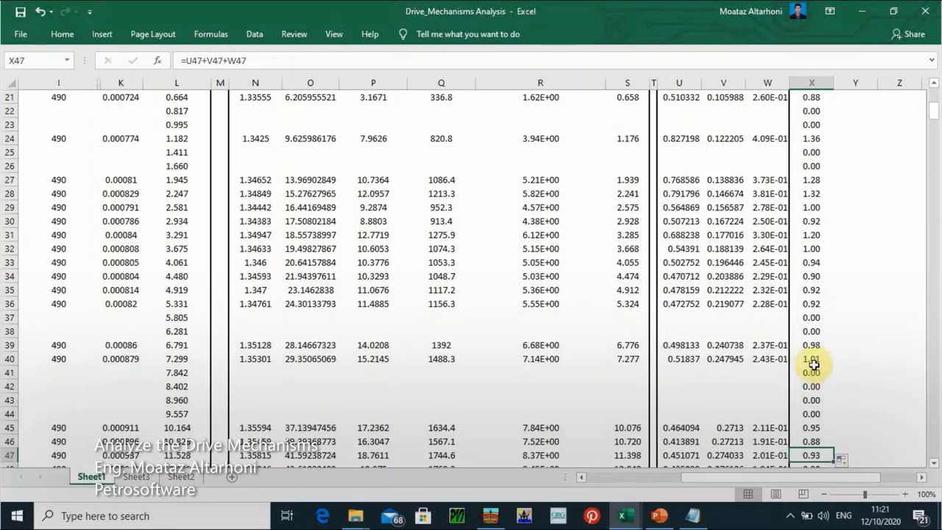
{"action": "key", "text": "Down"}
{"action": "key", "text": "Down"}
{"action": "key", "text": "Down"}
{"action": "key", "text": "Down"}
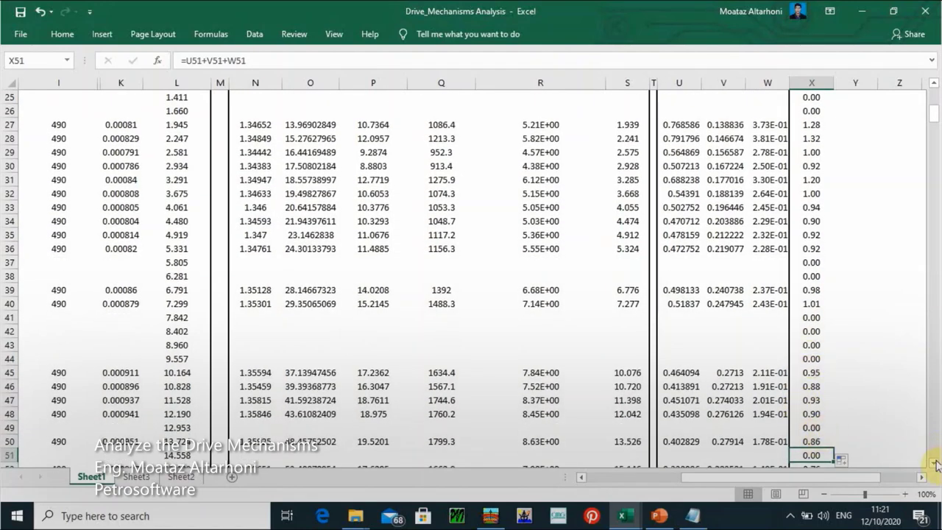
{"action": "left_click_drag", "start_coordinate": [936, 112], "coordinate": [931, 94]}
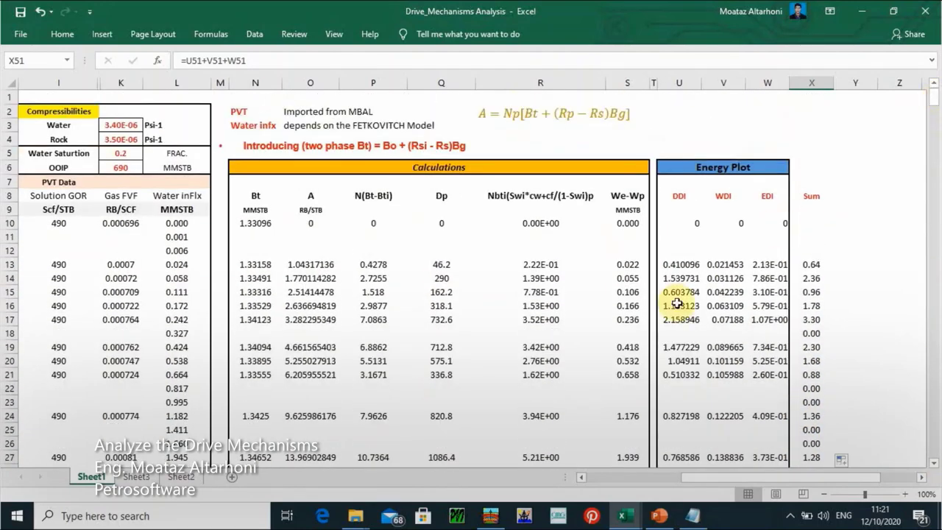
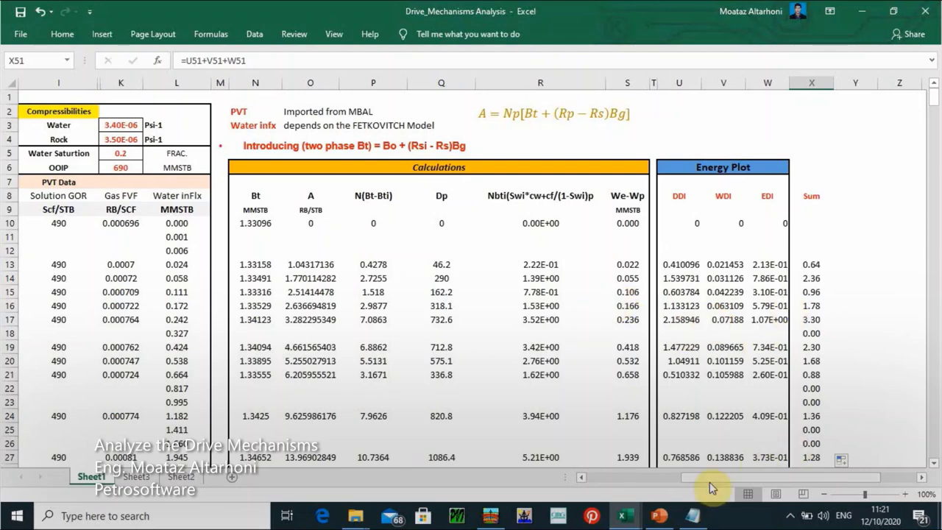
Select the Time dates in B10:B538.
{"action": "left_click_drag", "start_coordinate": [707, 479], "coordinate": [574, 481]}
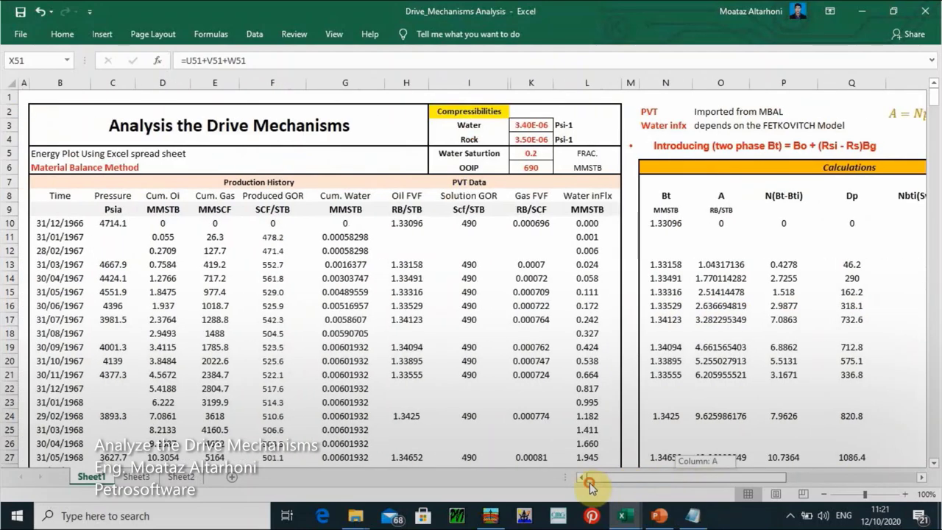
{"action": "left_click", "coordinate": [70, 224]}
{"action": "left_click_drag", "start_coordinate": [70, 224], "coordinate": [62, 445]}
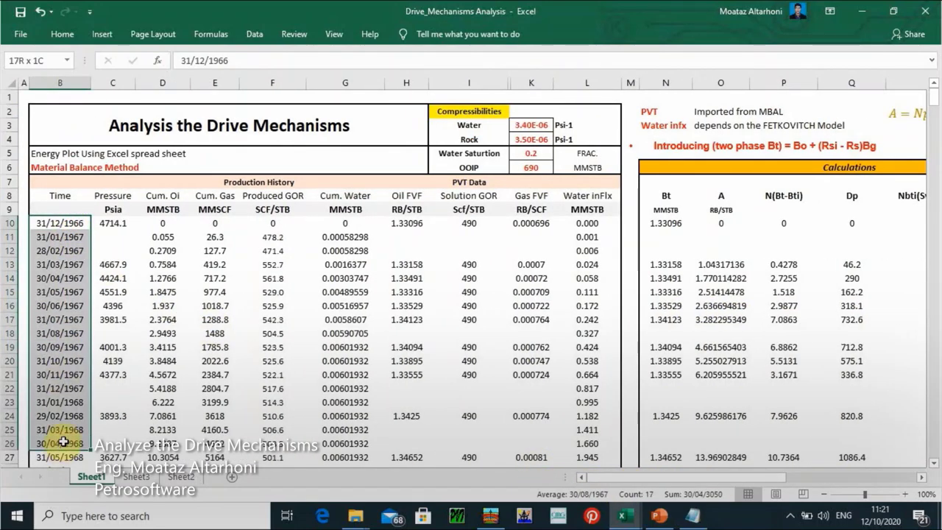
{"action": "left_click", "coordinate": [72, 224]}
{"action": "left_click_drag", "start_coordinate": [72, 225], "coordinate": [67, 445]}
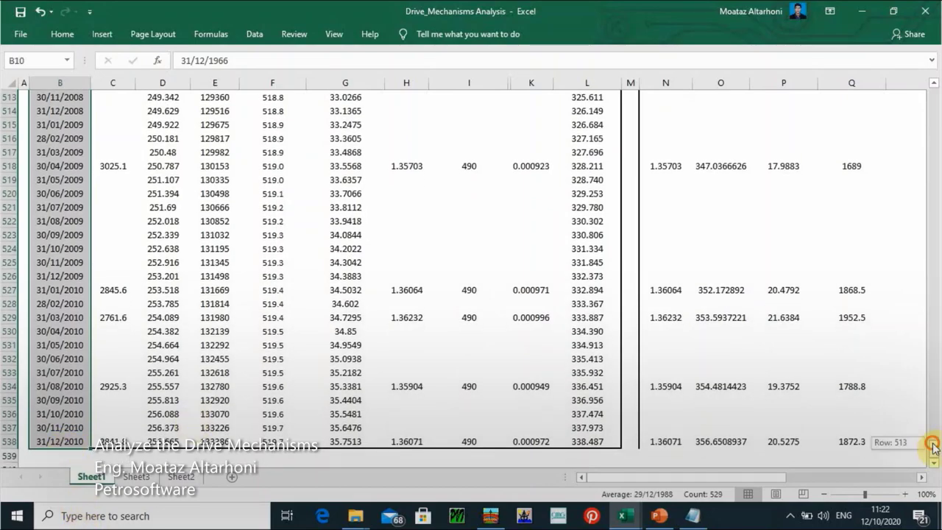
Add the DDI values in U10:U538 to the selection.
{"action": "left_click_drag", "start_coordinate": [932, 446], "coordinate": [930, 91]}
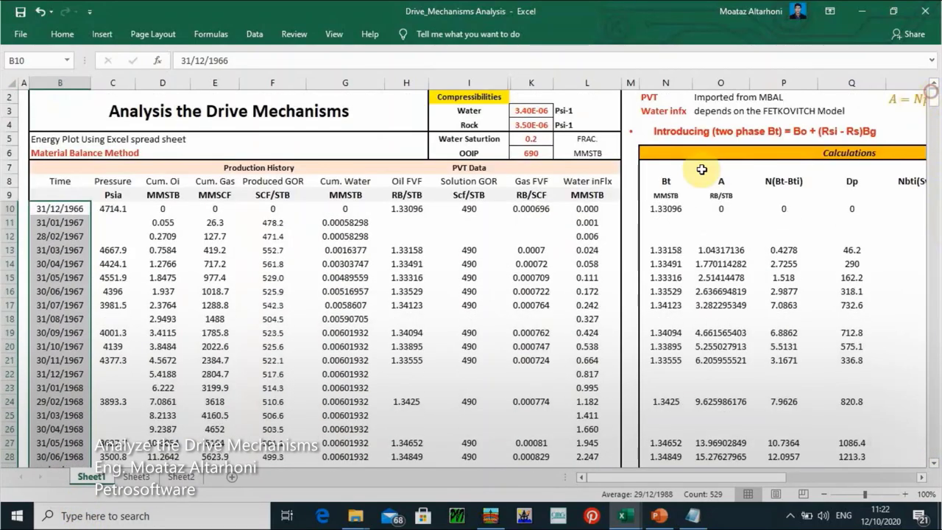
{"action": "left_click", "coordinate": [921, 478]}
{"action": "left_click", "coordinate": [921, 477]}
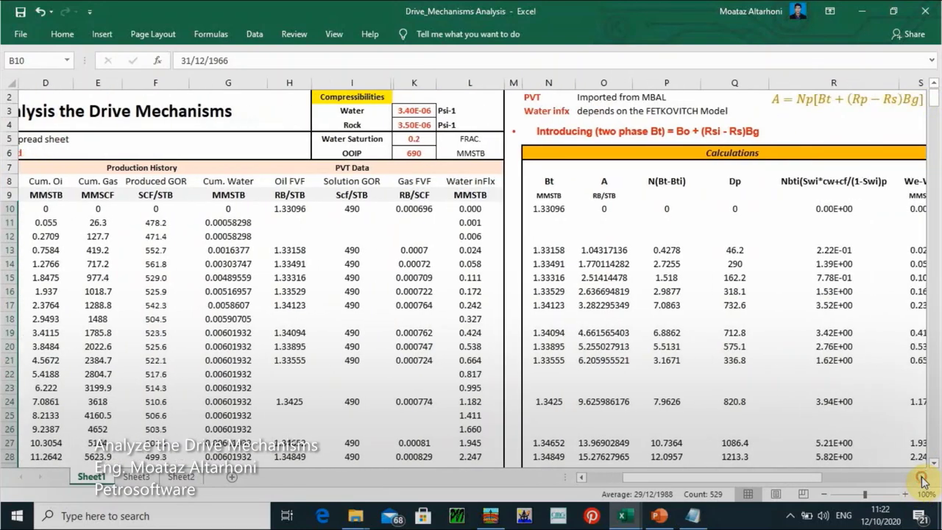
{"action": "left_click", "coordinate": [921, 477]}
{"action": "left_click", "coordinate": [922, 477]}
{"action": "left_click", "coordinate": [922, 477]}
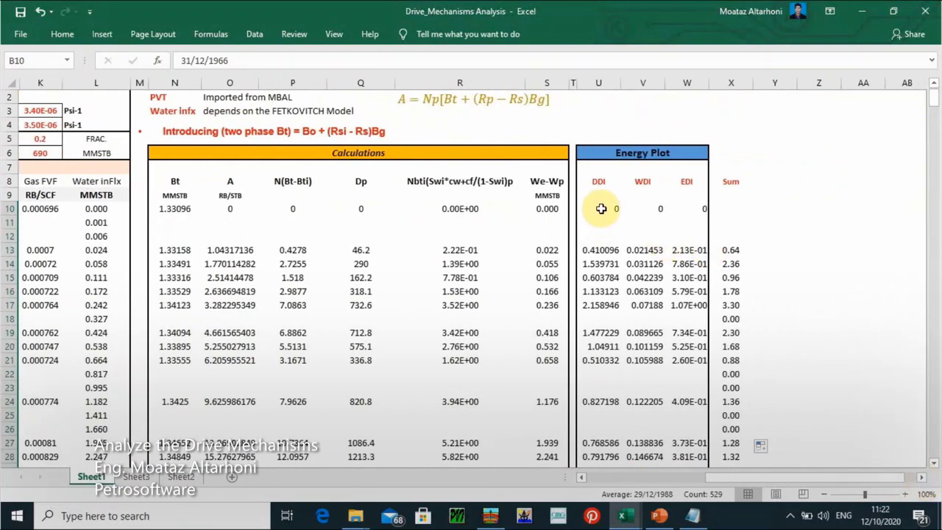
{"action": "left_click_drag", "start_coordinate": [601, 208], "coordinate": [600, 368]}
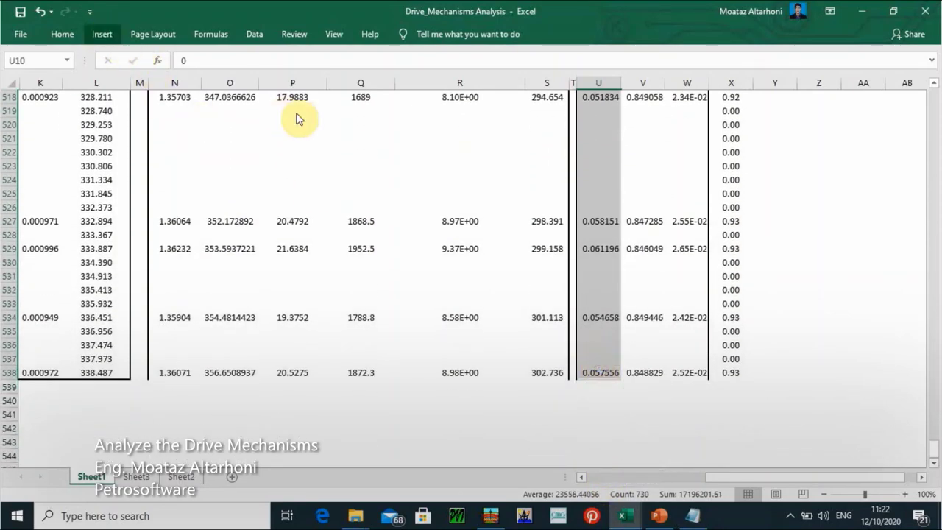
Insert a scatter chart with lines and markers of DDI over time.
{"action": "left_click", "coordinate": [111, 43]}
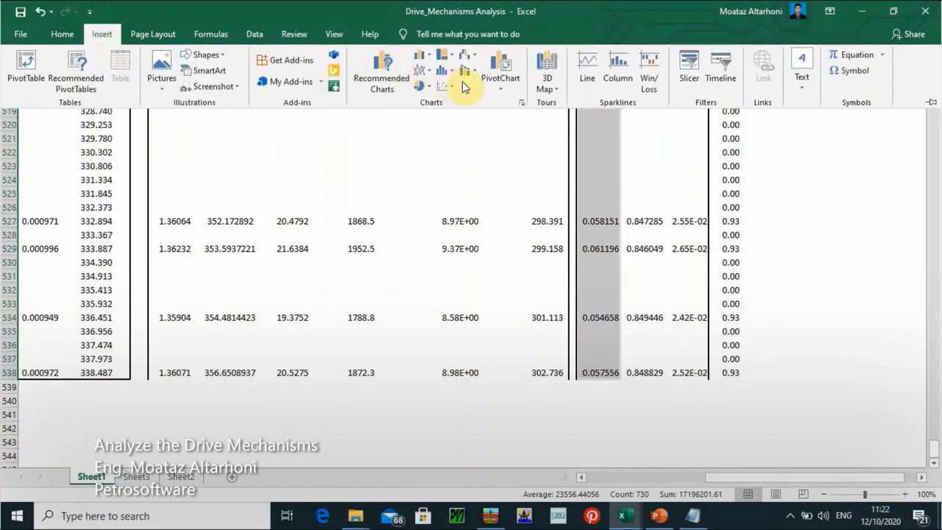
{"action": "left_click", "coordinate": [444, 86]}
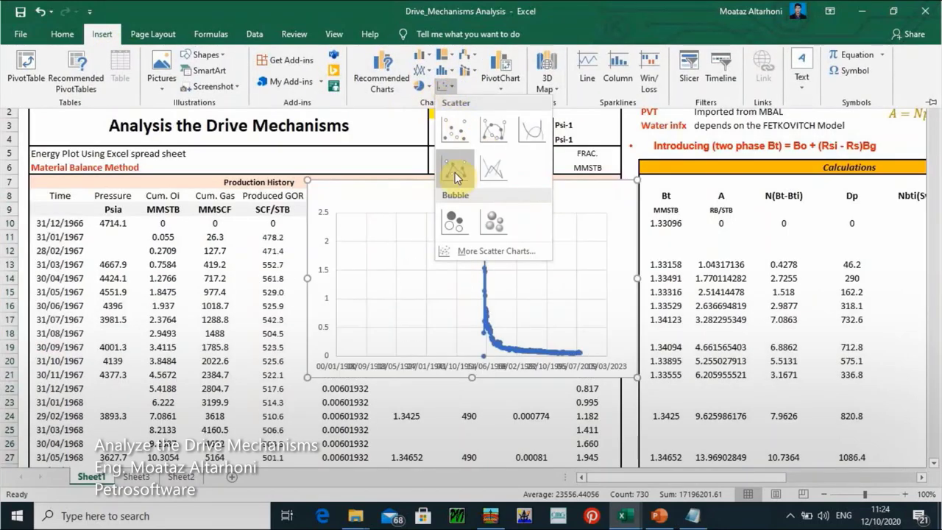
{"action": "left_click", "coordinate": [455, 176]}
Set the date axis minimum to 24250, then move the chart up and enlarge it.
{"action": "left_click", "coordinate": [432, 368]}
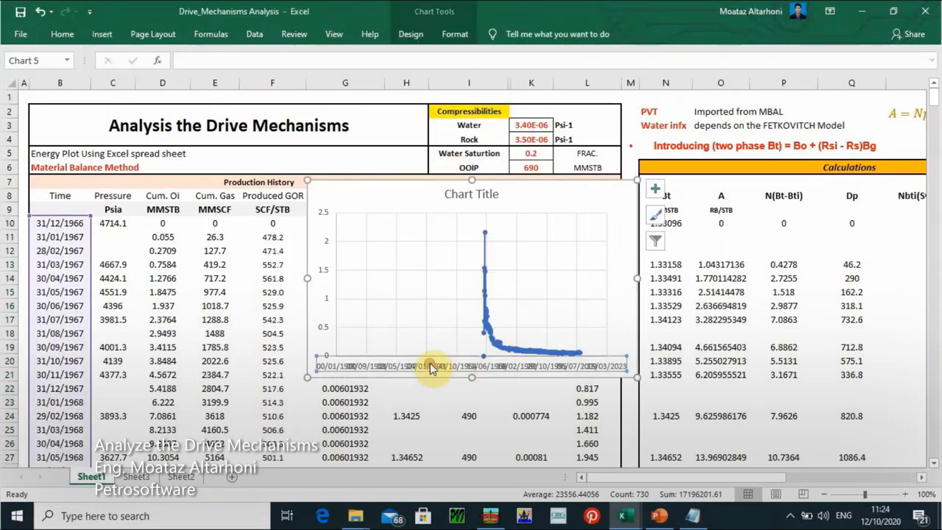
{"action": "double_click", "coordinate": [432, 368]}
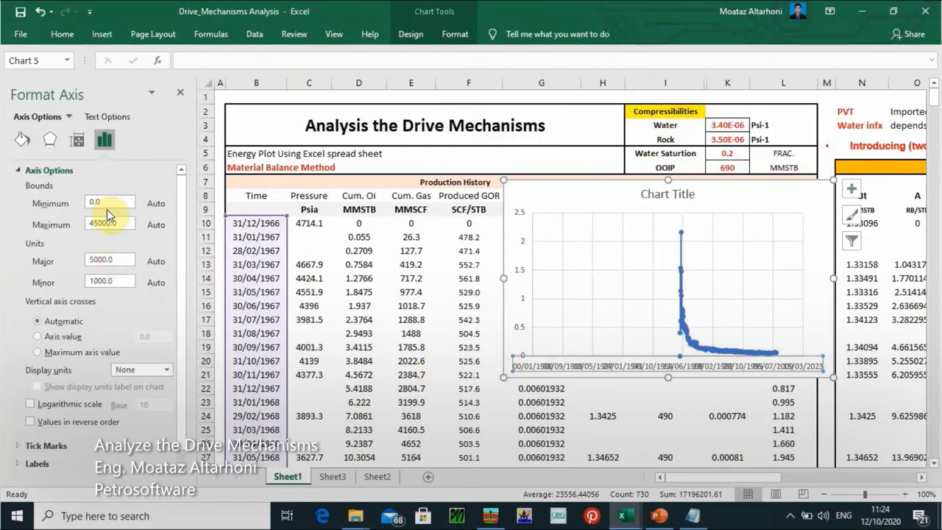
{"action": "type", "text": "27450"}
{"action": "key", "text": "Return"}
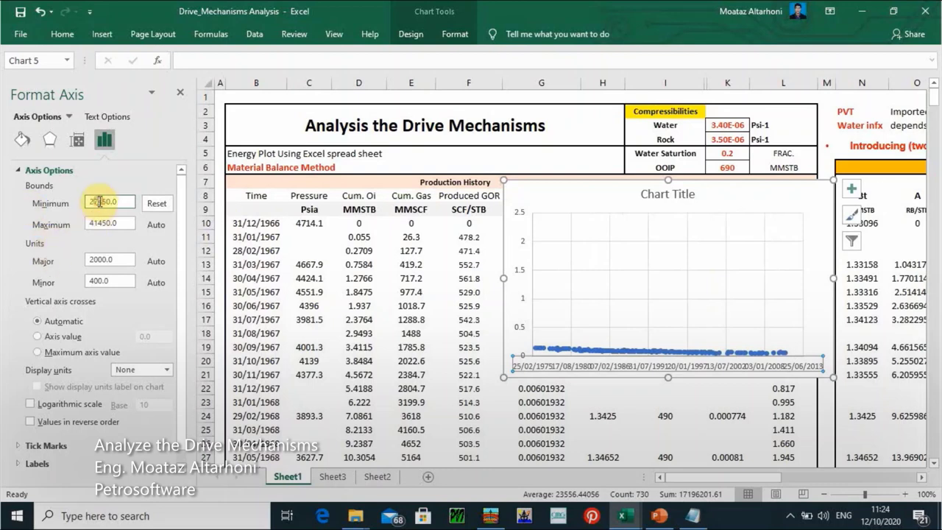
{"action": "type", "text": "4"}
{"action": "key", "text": "Return"}
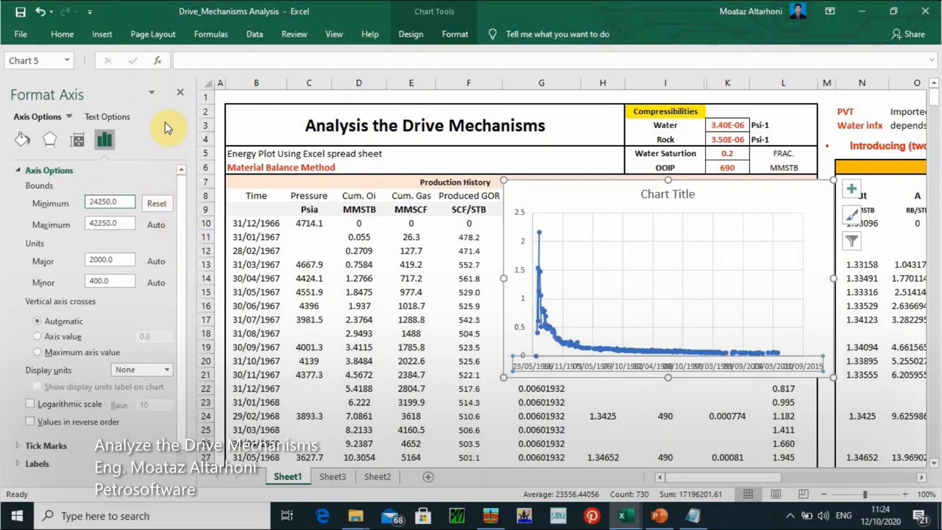
{"action": "left_click", "coordinate": [181, 93]}
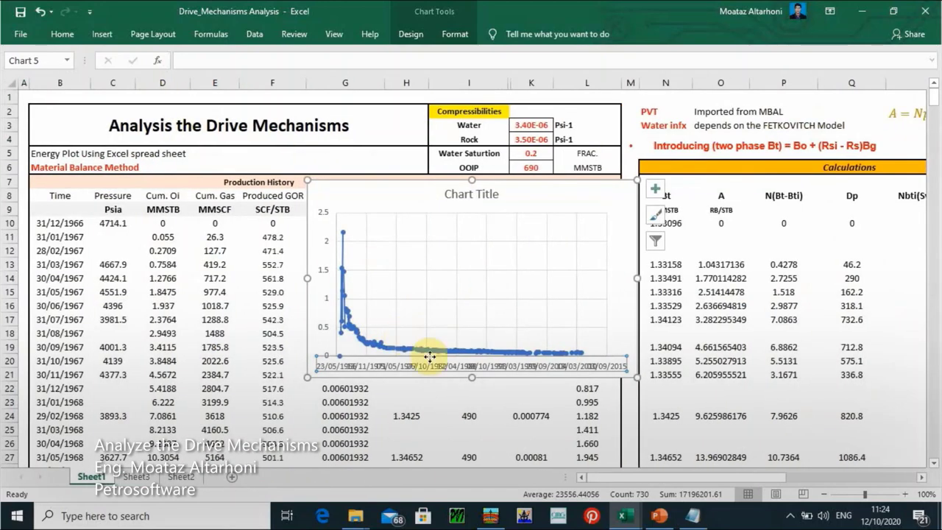
{"action": "left_click_drag", "start_coordinate": [372, 193], "coordinate": [348, 151]}
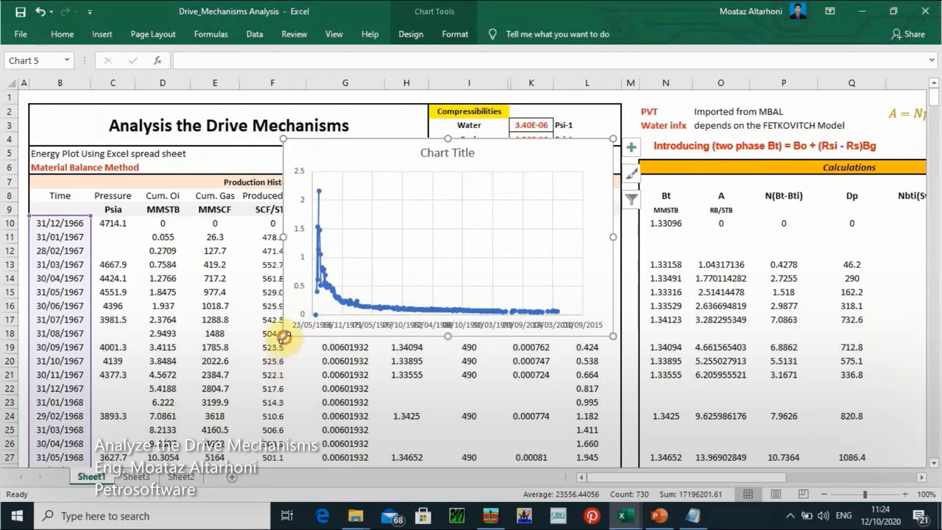
{"action": "left_click_drag", "start_coordinate": [282, 335], "coordinate": [211, 359]}
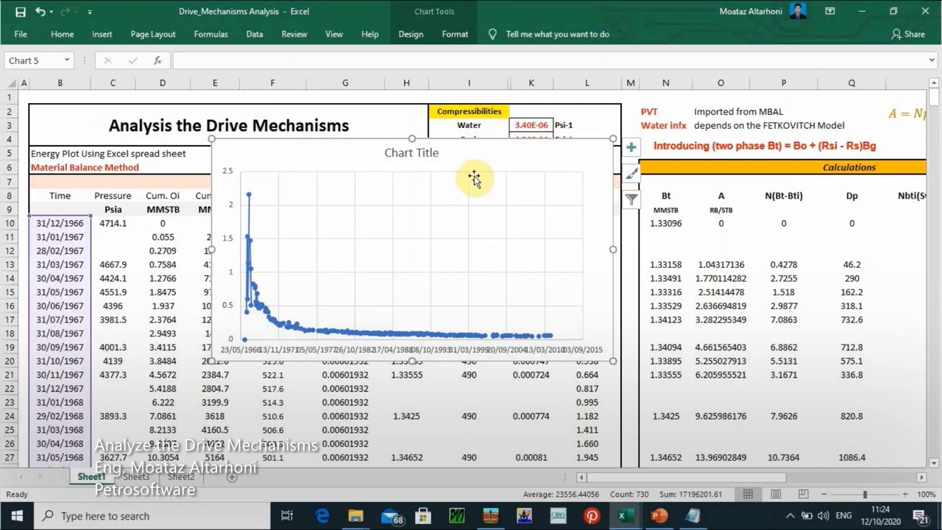
Rename the chart's Series1 to DDI in Select Data Source.
{"action": "right_click", "coordinate": [361, 160]}
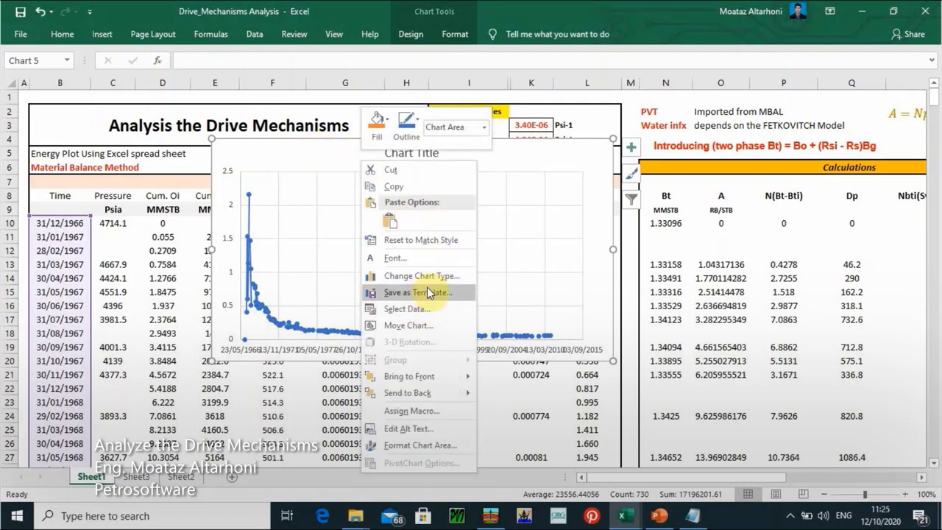
{"action": "left_click", "coordinate": [418, 309]}
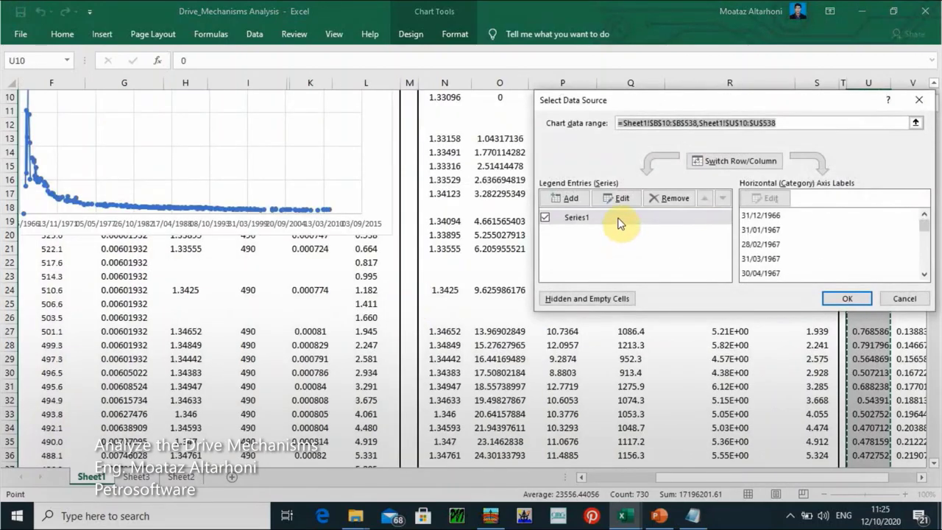
{"action": "left_click", "coordinate": [595, 219]}
{"action": "left_click", "coordinate": [618, 198]}
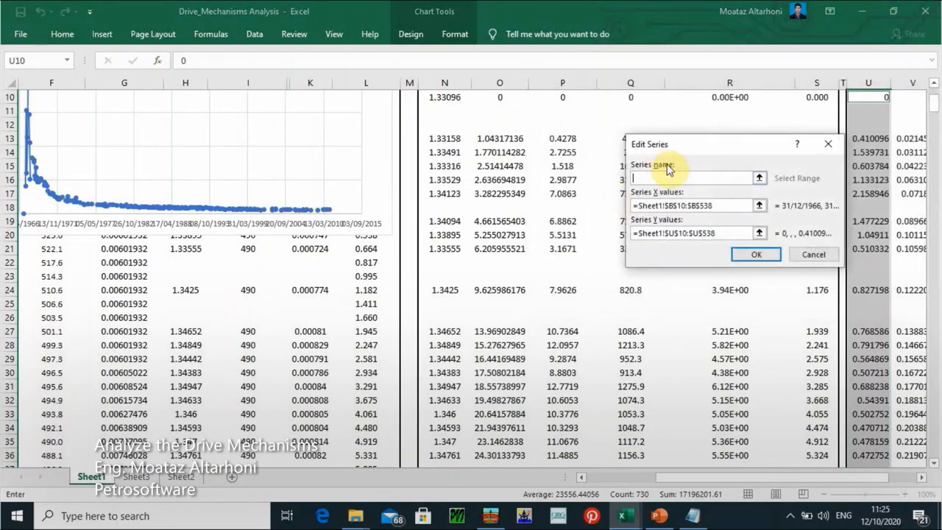
{"action": "type", "text": "DDI"}
{"action": "left_click", "coordinate": [768, 257]}
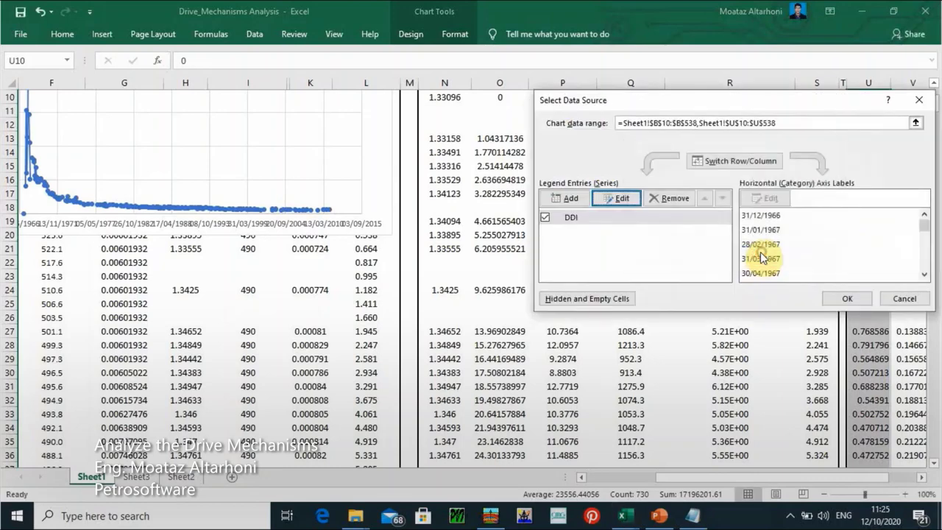
Add a second series with the Time dates B10:B538 as X values.
{"action": "left_click", "coordinate": [563, 199]}
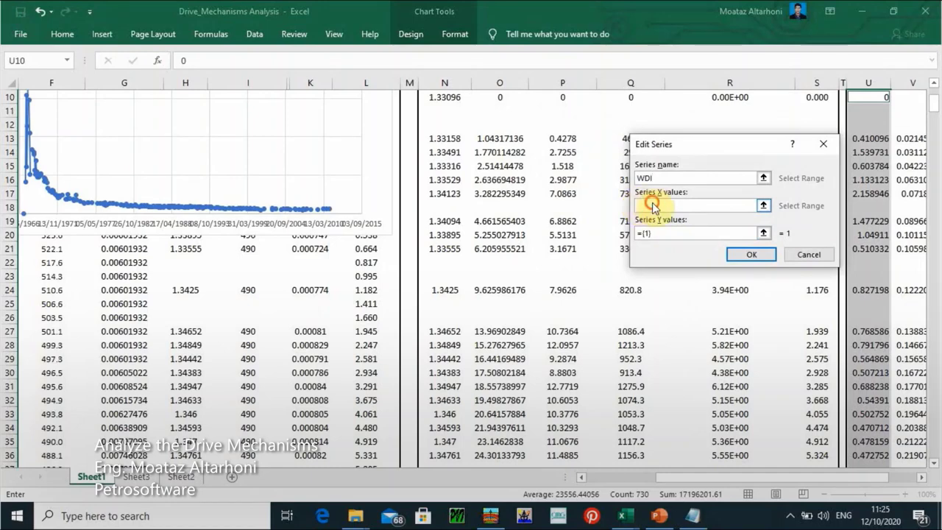
{"action": "left_click", "coordinate": [762, 206]}
{"action": "left_click_drag", "start_coordinate": [931, 110], "coordinate": [936, 98]}
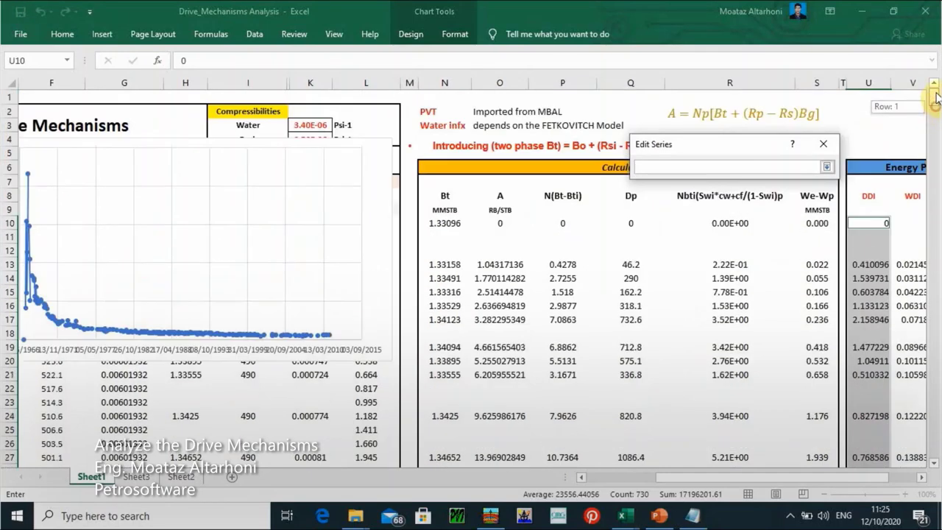
{"action": "left_click", "coordinate": [593, 479]}
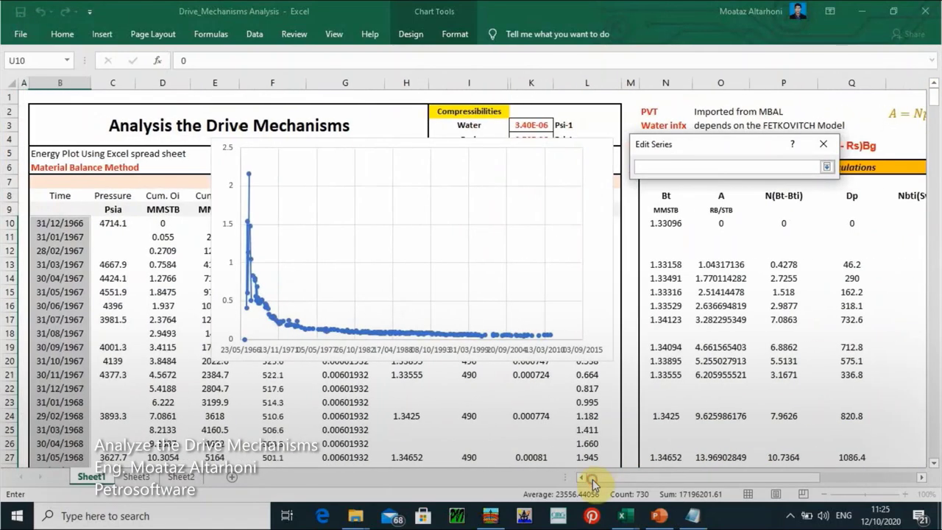
{"action": "left_click_drag", "start_coordinate": [60, 223], "coordinate": [68, 434]}
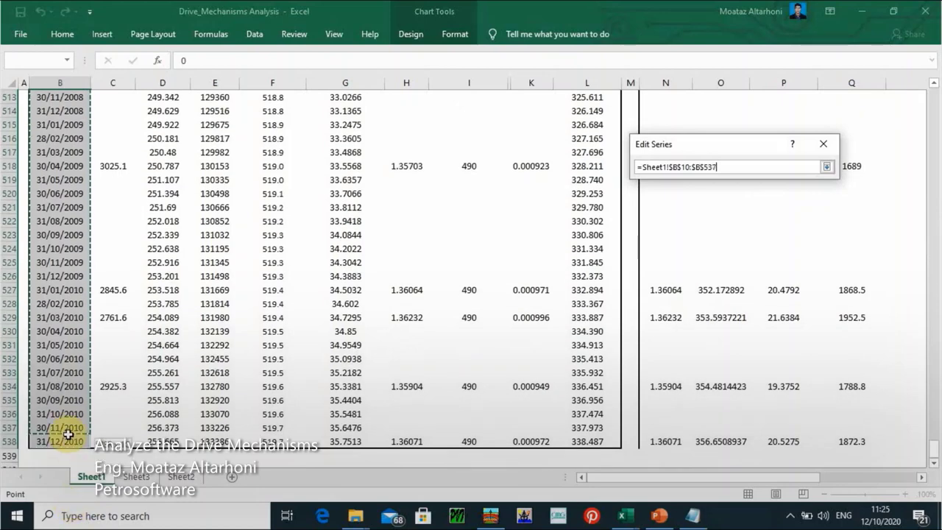
{"action": "left_click", "coordinate": [827, 168]}
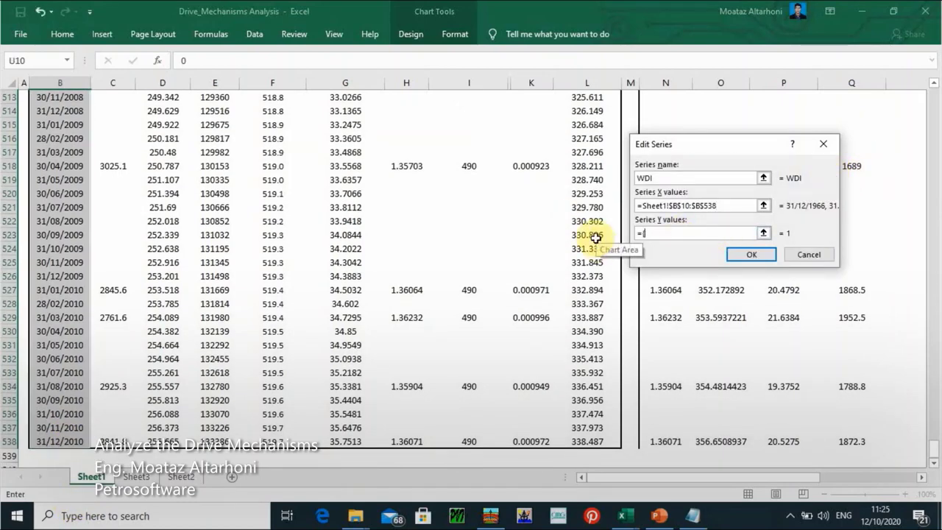
Set the WDI series Y values to V10:V538 and confirm it.
{"action": "left_click", "coordinate": [763, 232]}
{"action": "left_click_drag", "start_coordinate": [932, 446], "coordinate": [932, 96]}
{"action": "left_click", "coordinate": [920, 477]}
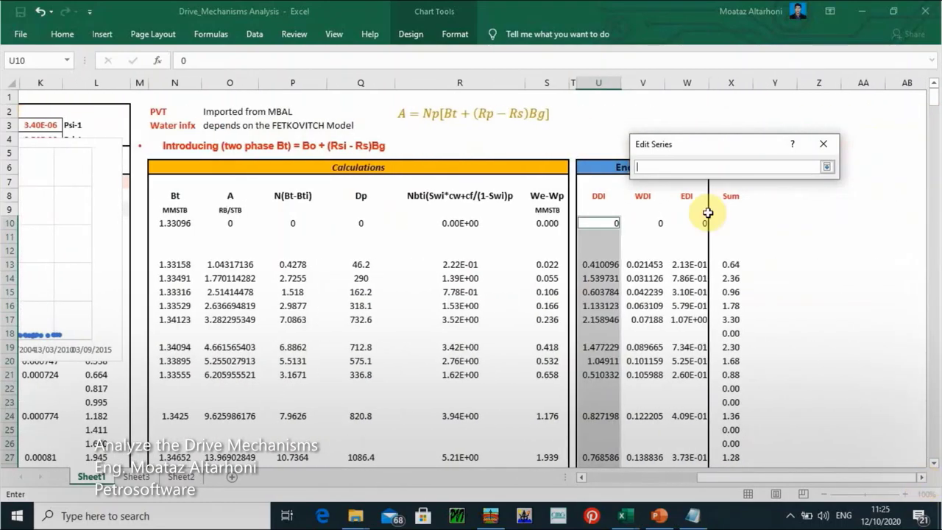
{"action": "left_click_drag", "start_coordinate": [654, 223], "coordinate": [649, 445]}
{"action": "mouse_move", "coordinate": [813, 193]}
{"action": "left_mouse_down"}
{"action": "mouse_move", "coordinate": [809, 181]}
{"action": "mouse_move", "coordinate": [823, 180]}
{"action": "left_mouse_up"}
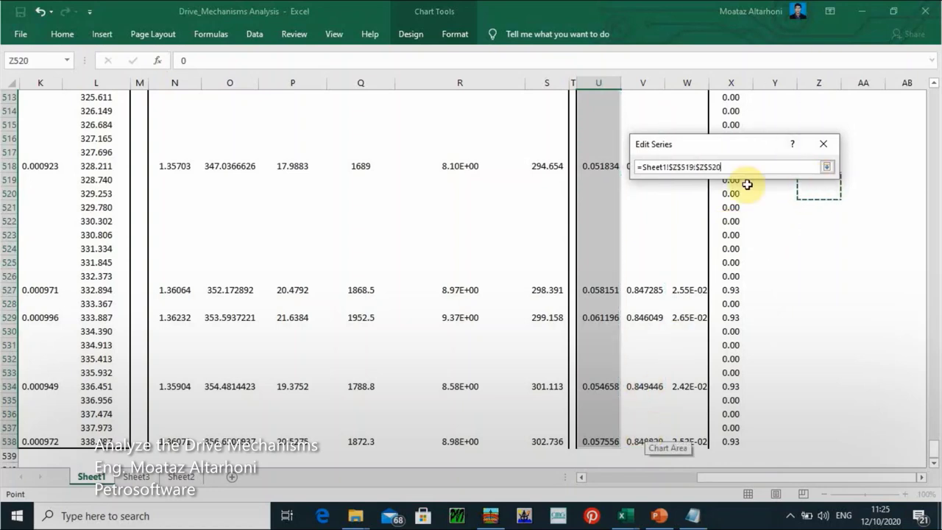
{"action": "left_click_drag", "start_coordinate": [726, 167], "coordinate": [579, 166]}
{"action": "key", "text": "BackSpace"}
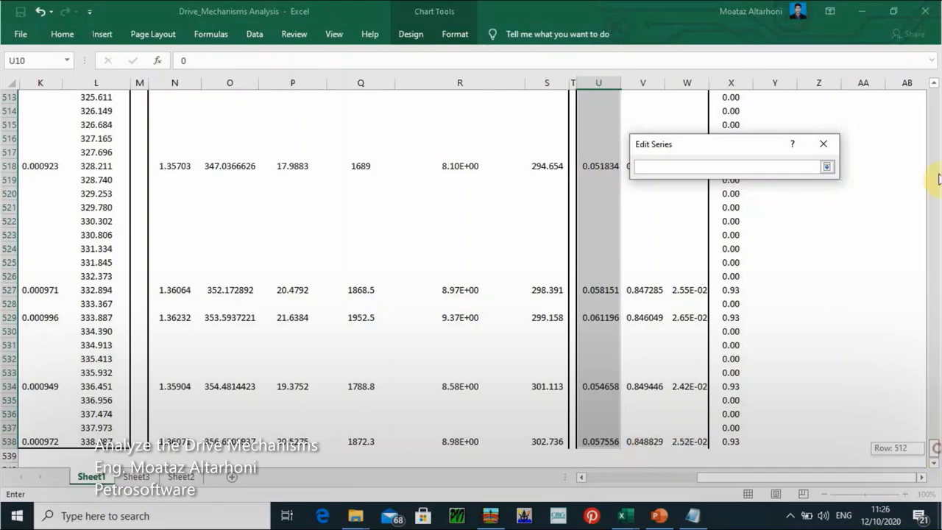
{"action": "left_click_drag", "start_coordinate": [934, 447], "coordinate": [929, 84]}
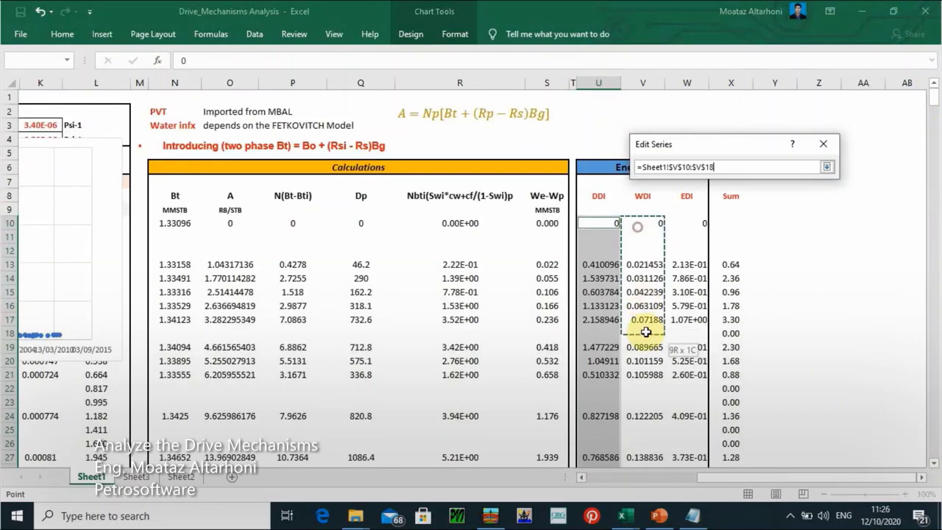
{"action": "left_click_drag", "start_coordinate": [645, 332], "coordinate": [651, 425]}
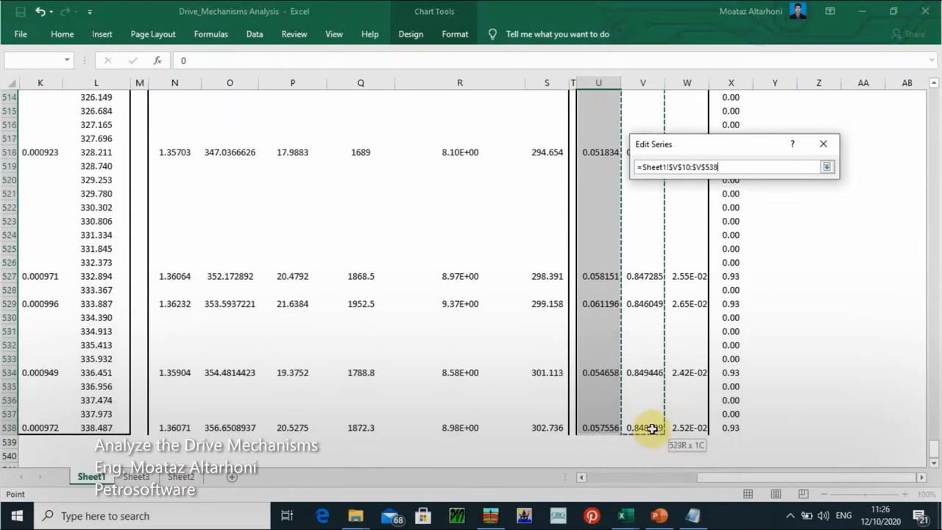
{"action": "left_click", "coordinate": [830, 166]}
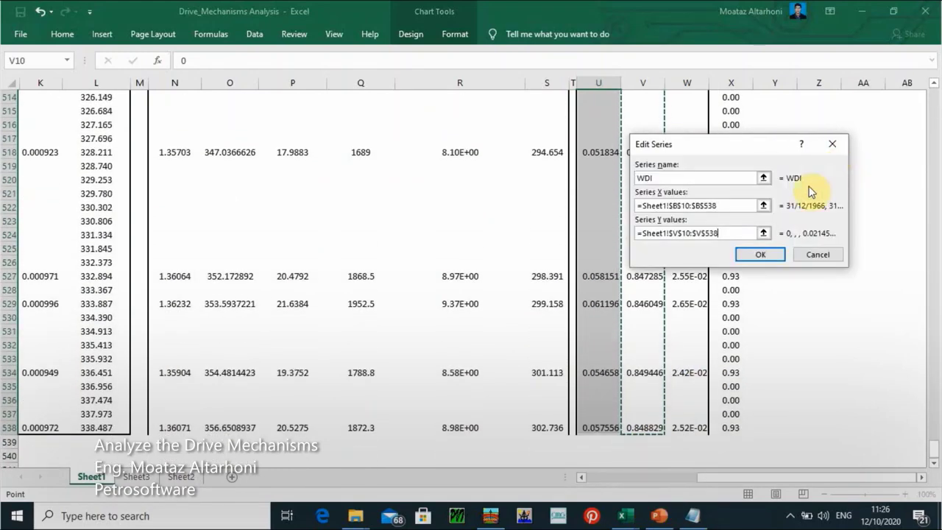
{"action": "left_click", "coordinate": [752, 254]}
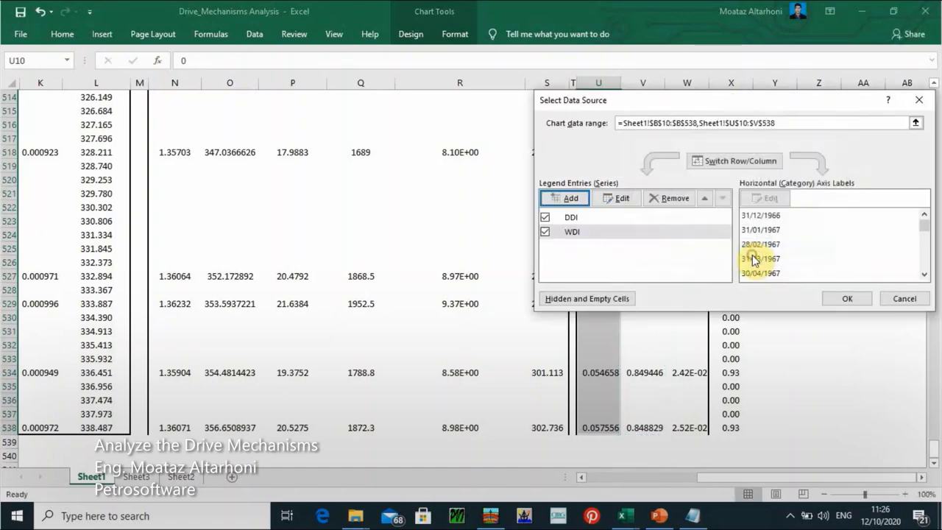
Add a series named EDI with X values B10:B538.
{"action": "left_click", "coordinate": [571, 198]}
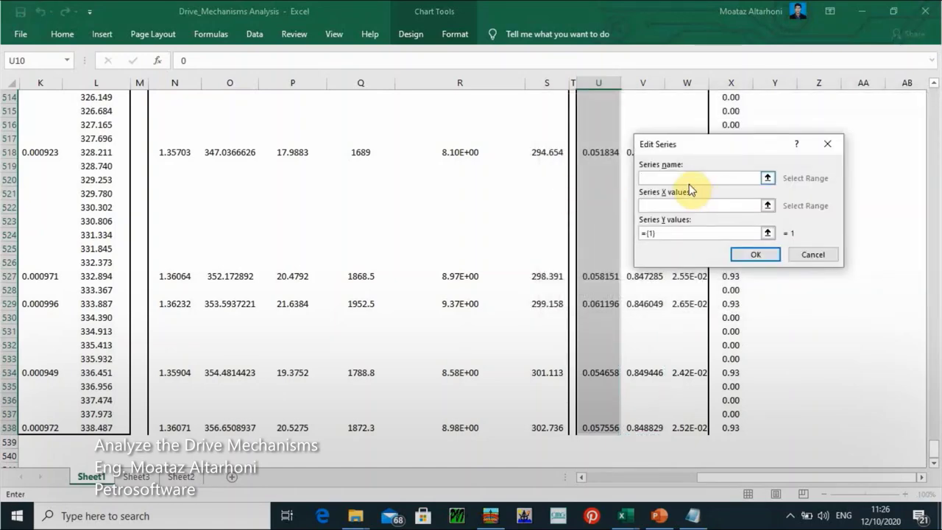
{"action": "type", "text": "EDI"}
{"action": "left_click", "coordinate": [658, 204]}
{"action": "left_click", "coordinate": [767, 205]}
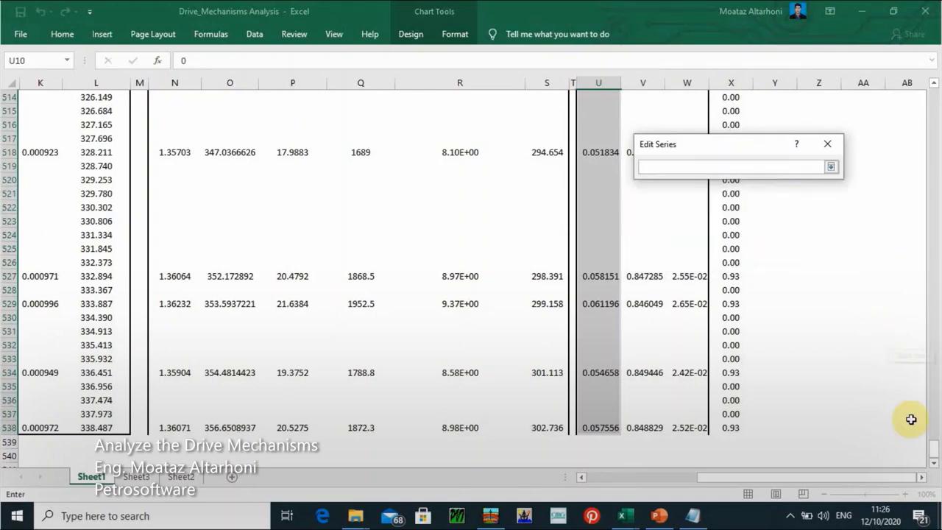
{"action": "left_click_drag", "start_coordinate": [932, 446], "coordinate": [937, 86]}
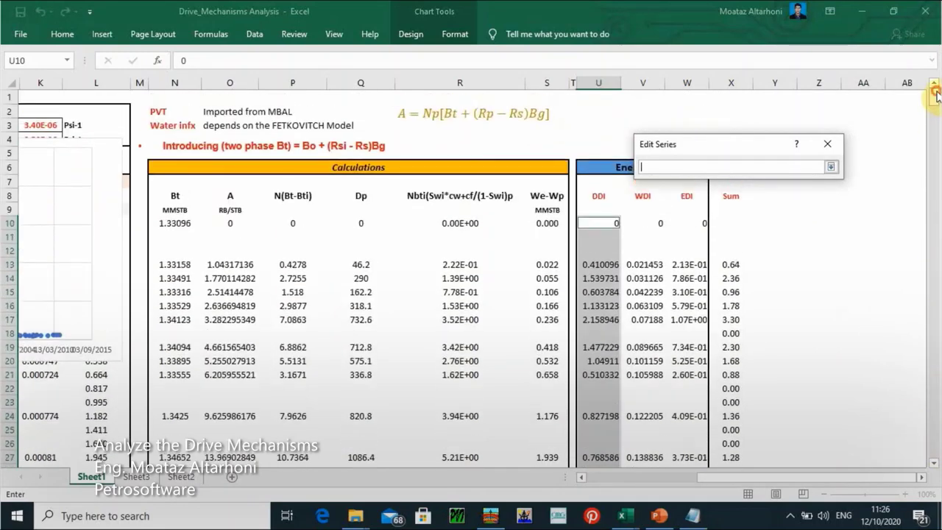
{"action": "left_click_drag", "start_coordinate": [611, 476], "coordinate": [598, 475]}
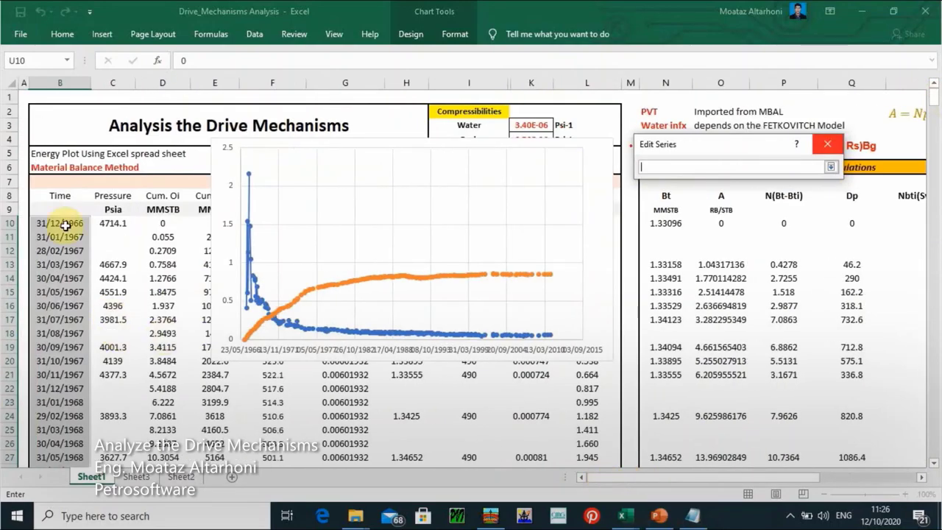
{"action": "left_click_drag", "start_coordinate": [61, 217], "coordinate": [74, 441]}
{"action": "left_click", "coordinate": [829, 169]}
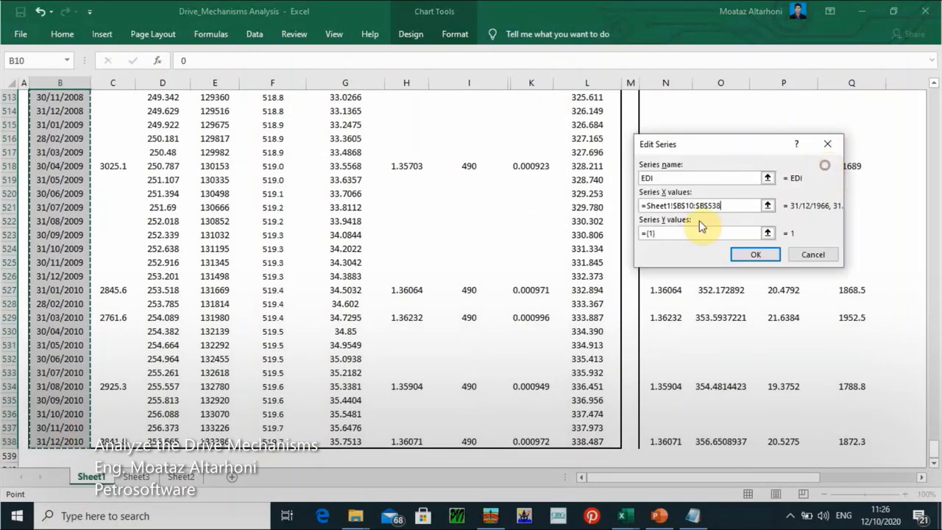
Set the EDI series Y values to W10:W538 and confirm it.
{"action": "left_click", "coordinate": [674, 233]}
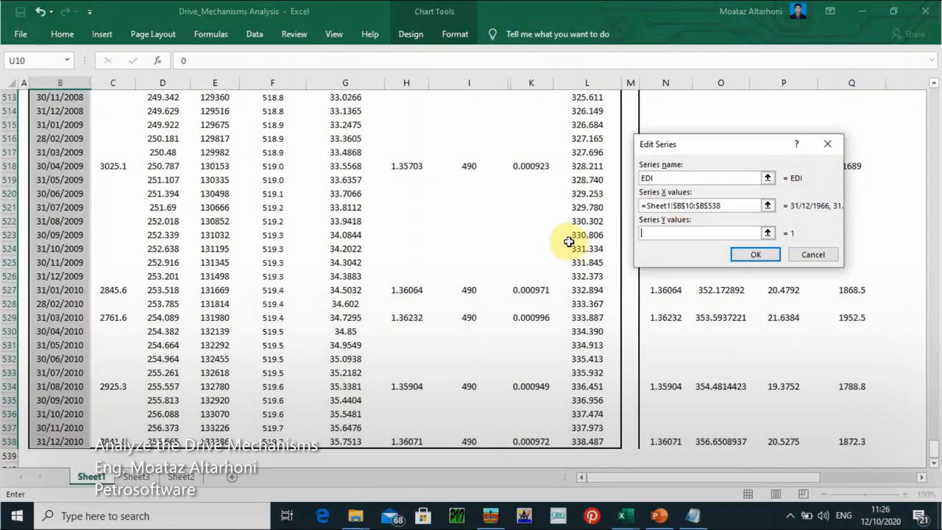
{"action": "left_click_drag", "start_coordinate": [935, 452], "coordinate": [932, 95]}
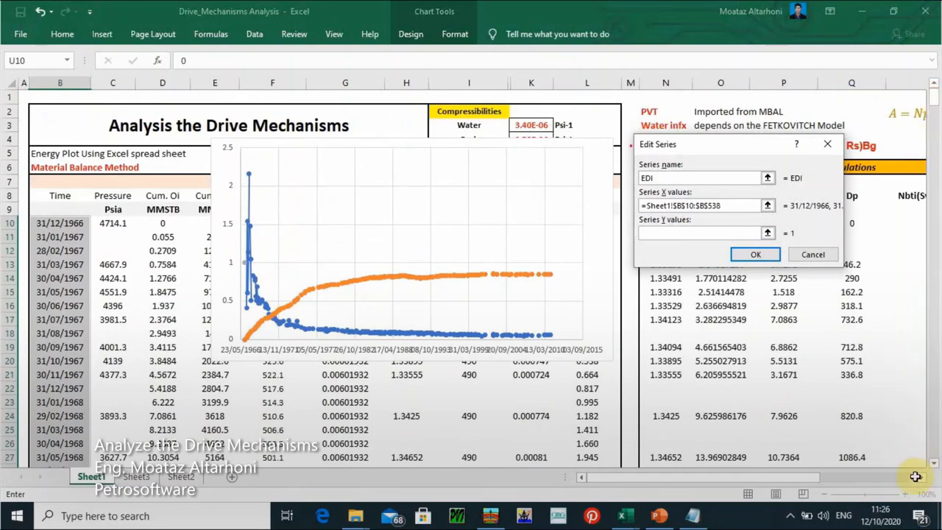
{"action": "left_click_drag", "start_coordinate": [921, 477], "coordinate": [924, 480]}
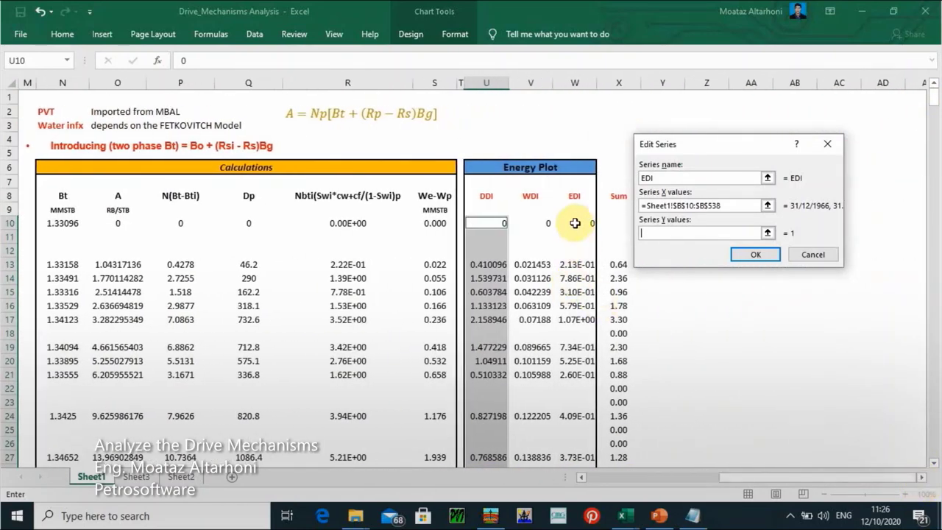
{"action": "left_click_drag", "start_coordinate": [575, 223], "coordinate": [582, 445]}
{"action": "left_click", "coordinate": [711, 253]}
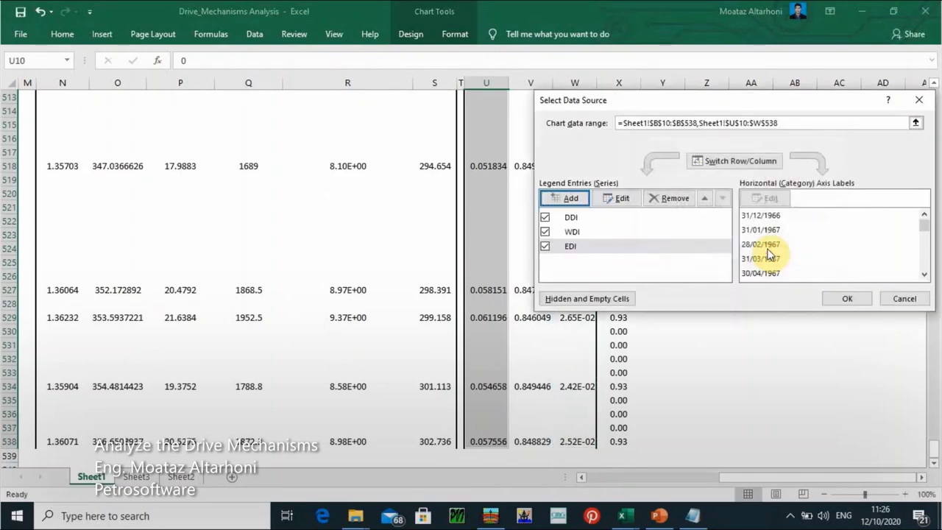
Apply the DDI, WDI and EDI series and return to the analysis workbook.
{"action": "left_click", "coordinate": [841, 296]}
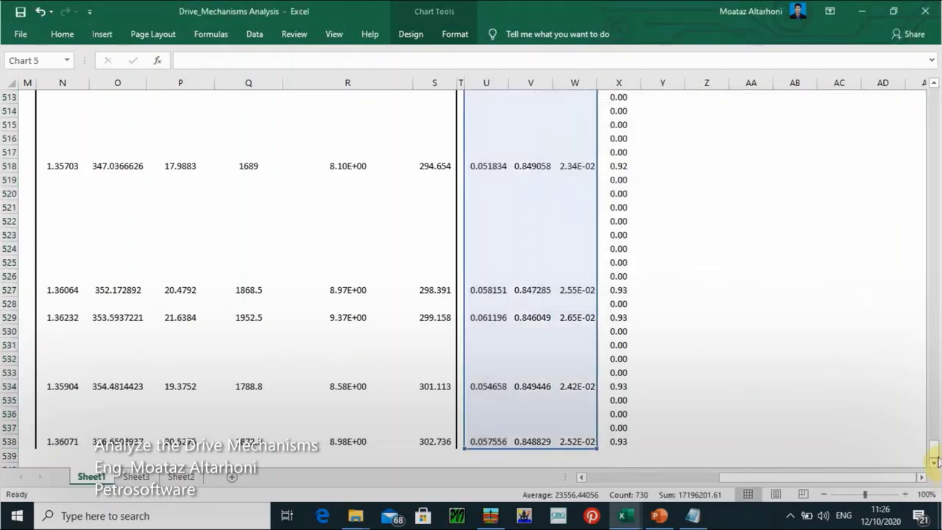
{"action": "left_click_drag", "start_coordinate": [934, 459], "coordinate": [935, 87]}
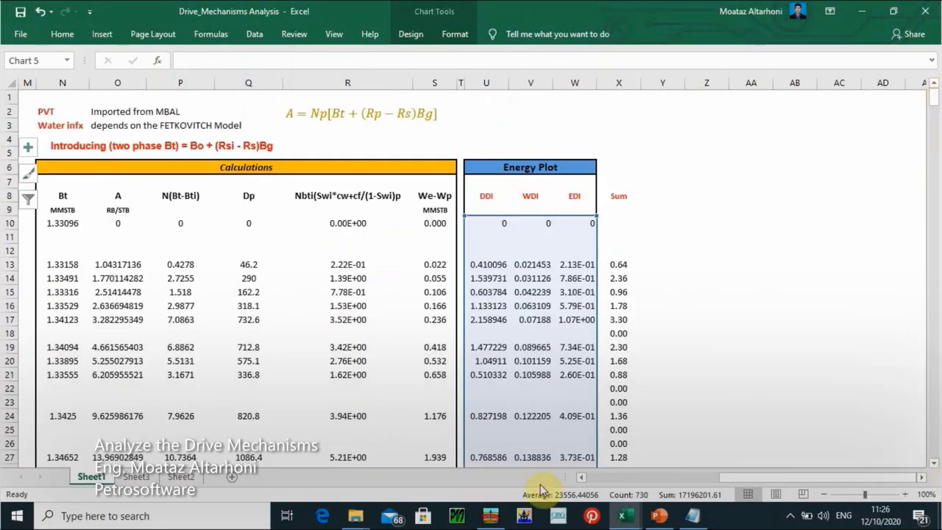
{"action": "mouse_move", "coordinate": [621, 515]}
{"action": "left_click", "coordinate": [621, 473]}
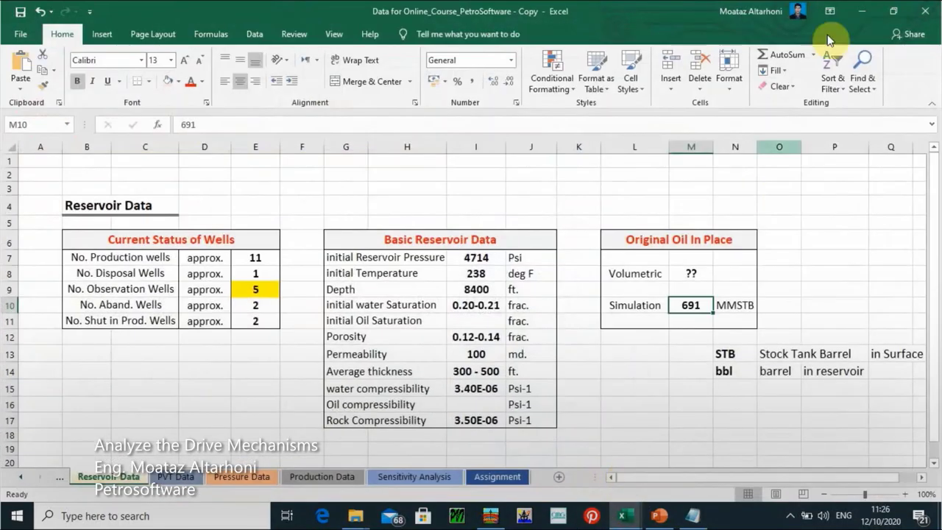
{"action": "left_click", "coordinate": [872, 13]}
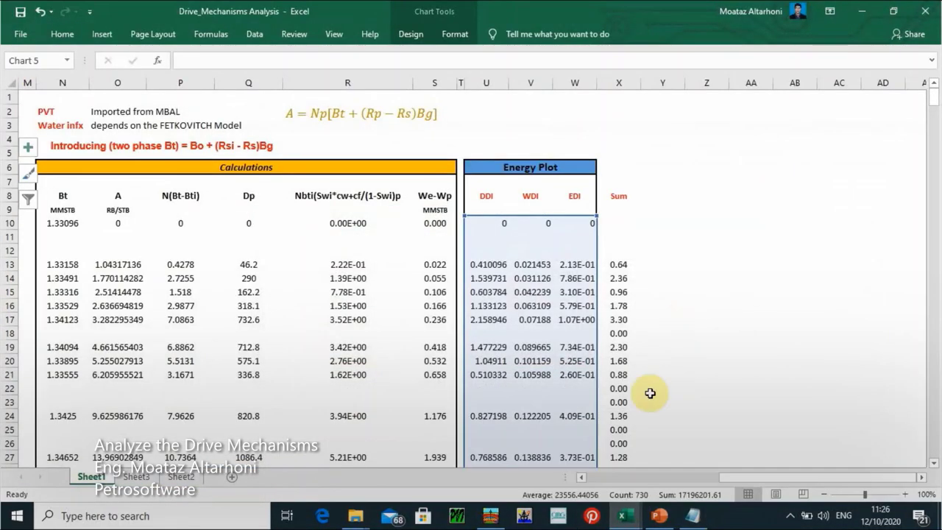
Enlarge the chart leftward and downward to span columns B to L.
{"action": "left_click", "coordinate": [596, 478]}
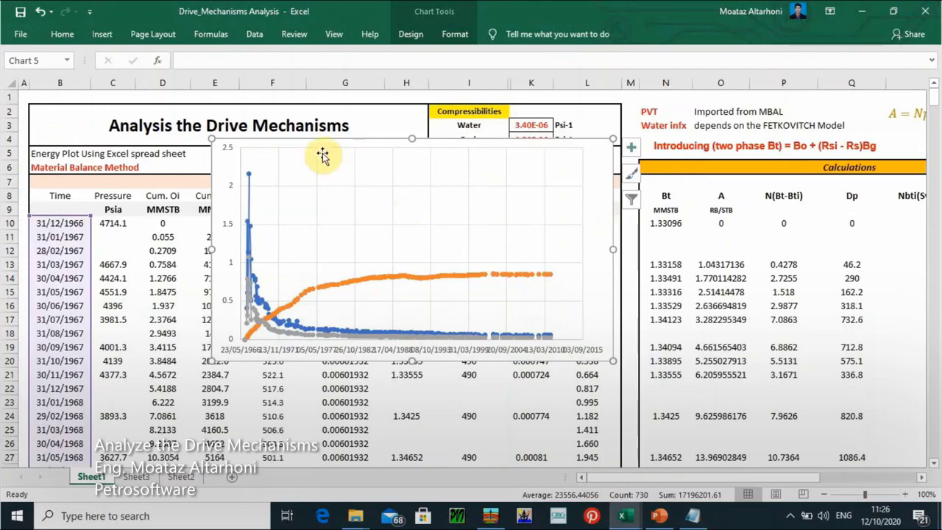
{"action": "left_click_drag", "start_coordinate": [211, 361], "coordinate": [139, 428]}
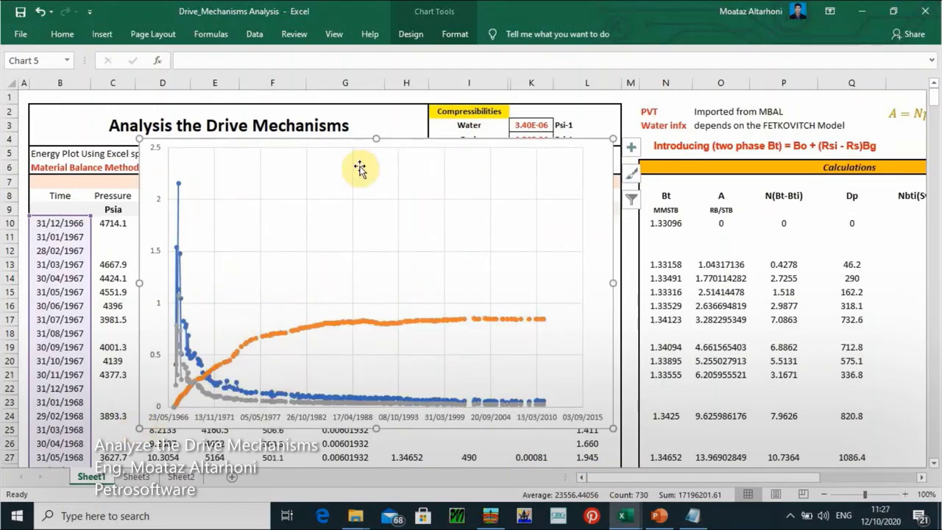
{"action": "left_click", "coordinate": [62, 32]}
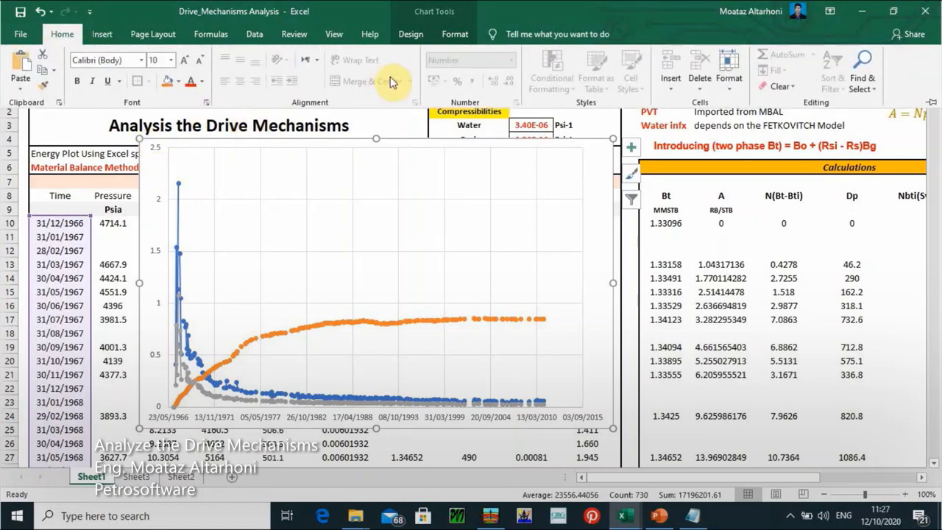
Add axis titles and a chart title to the energy plot.
{"action": "left_click", "coordinate": [454, 34]}
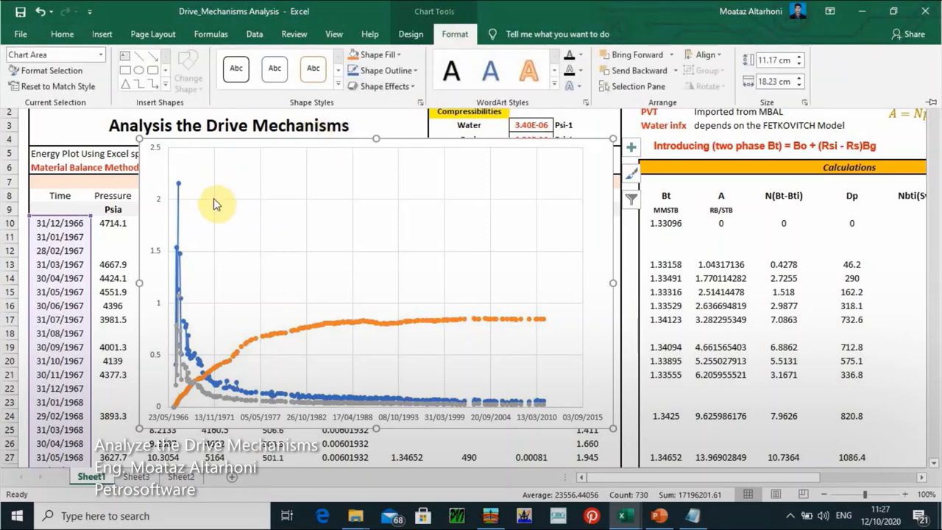
{"action": "left_click", "coordinate": [316, 333]}
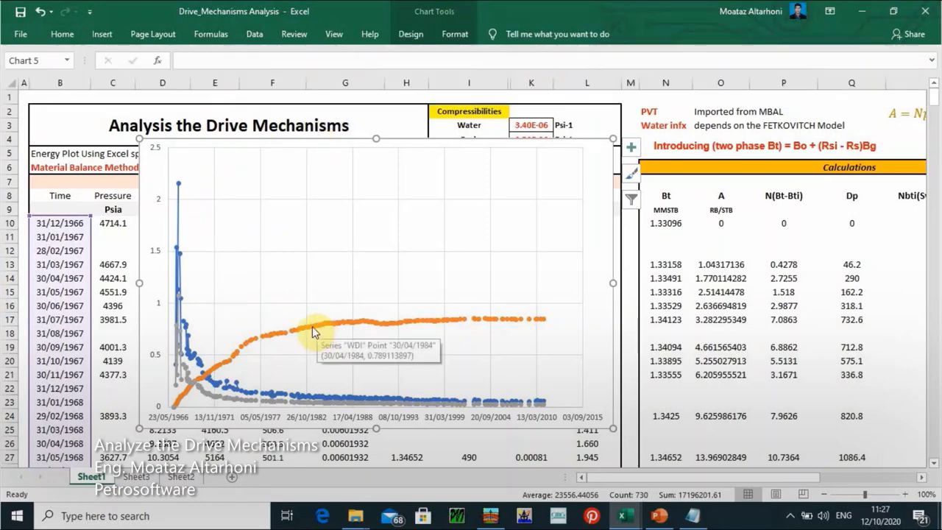
{"action": "left_click", "coordinate": [300, 327]}
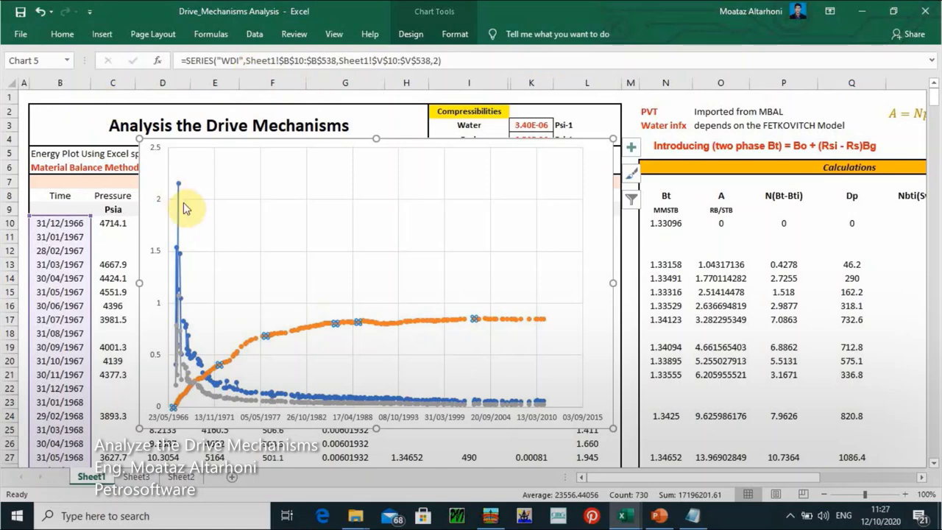
{"action": "double_click", "coordinate": [156, 185]}
{"action": "key", "text": "Escape"}
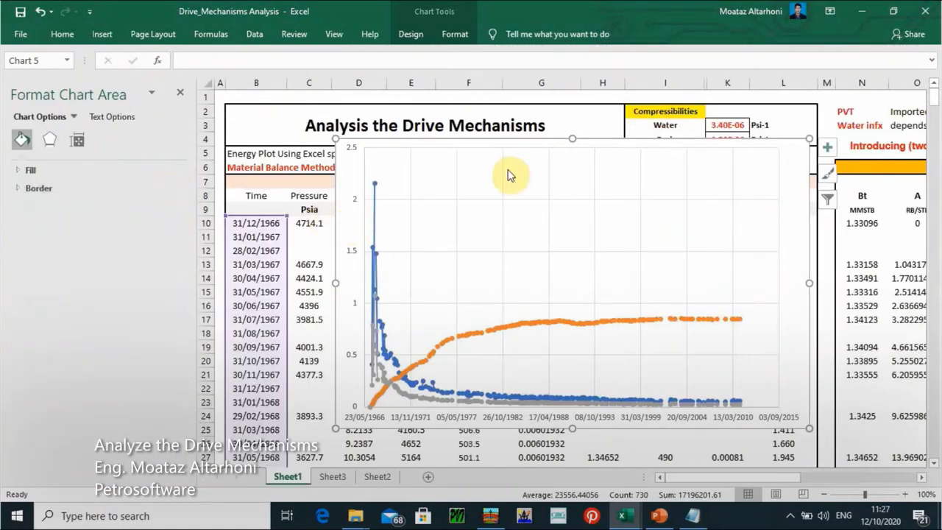
{"action": "left_click", "coordinate": [826, 147]}
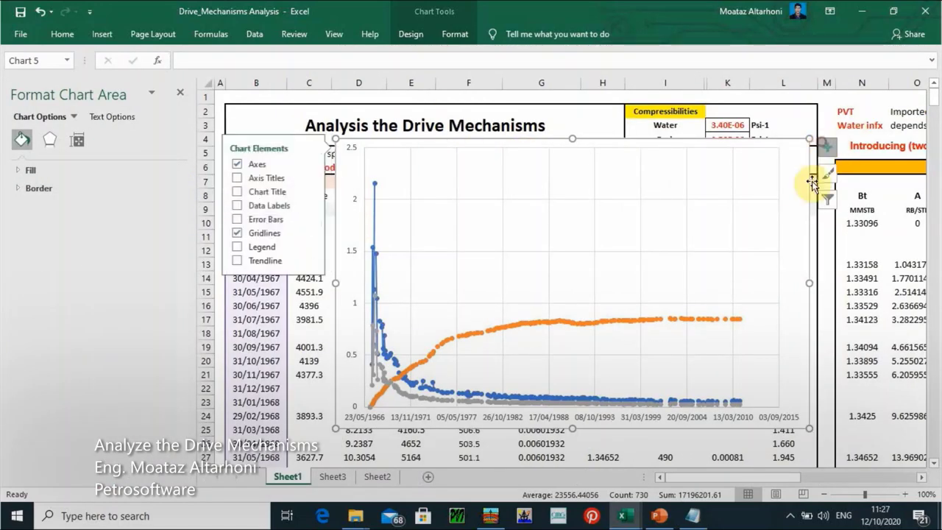
{"action": "left_click", "coordinate": [235, 178]}
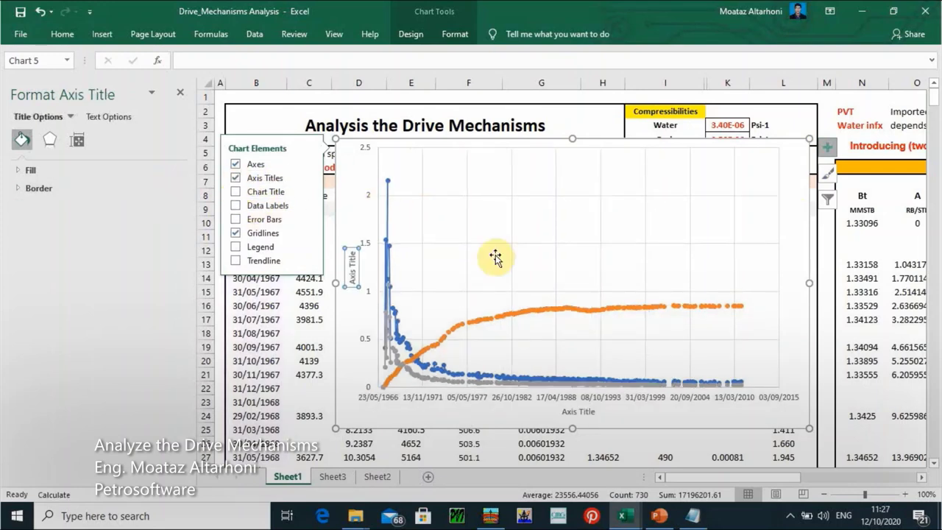
{"action": "left_click", "coordinate": [236, 192]}
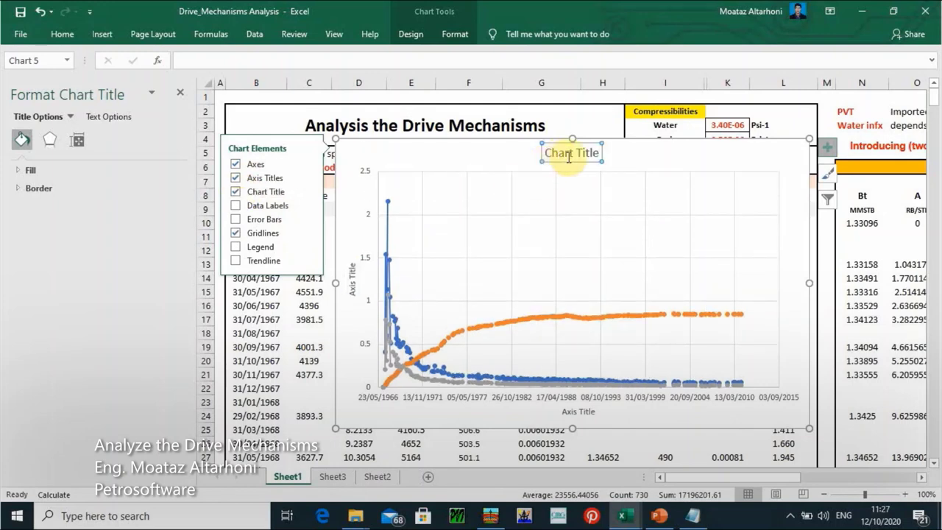
Title the chart 'Energy Plot (Drive Mechanisms)' and enlarge it.
{"action": "triple_click", "coordinate": [568, 157]}
{"action": "type", "text": "Energy Plot (Drive Mec"}
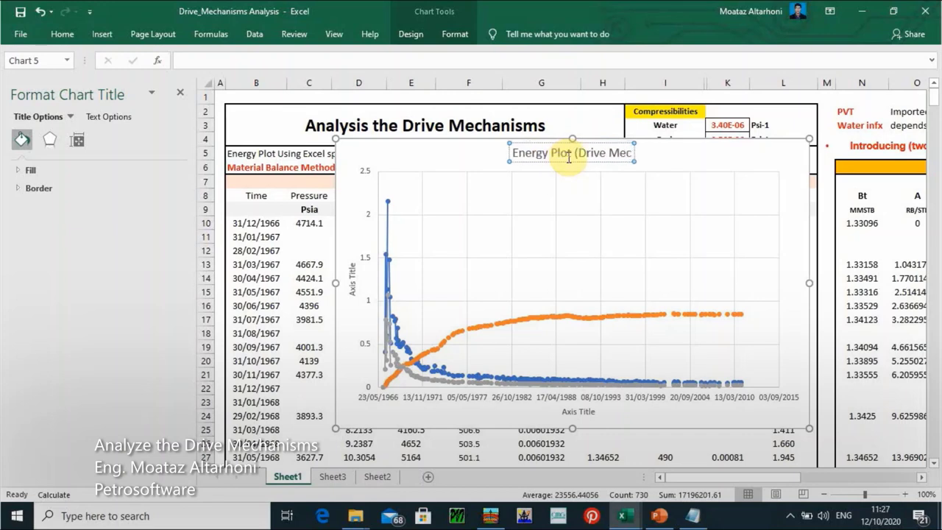
{"action": "type", "text": "hanisms"}
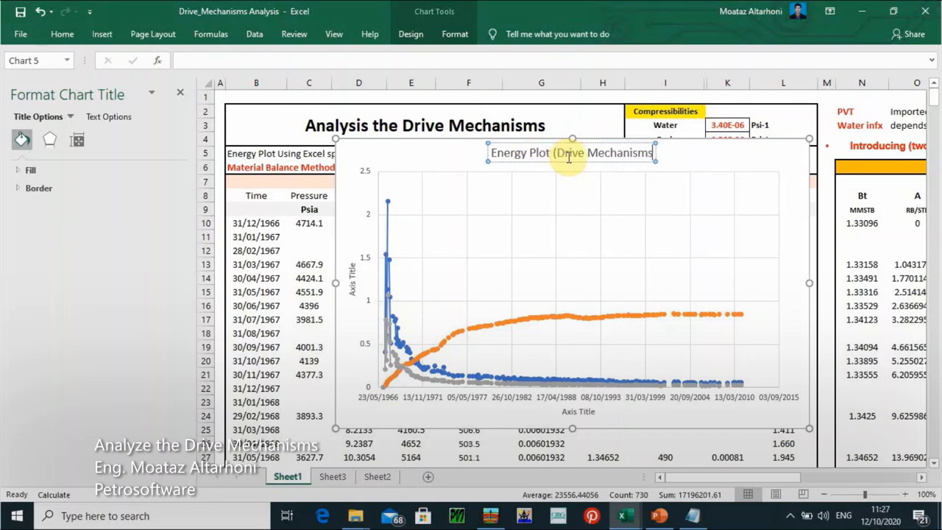
{"action": "type", "text": ")"}
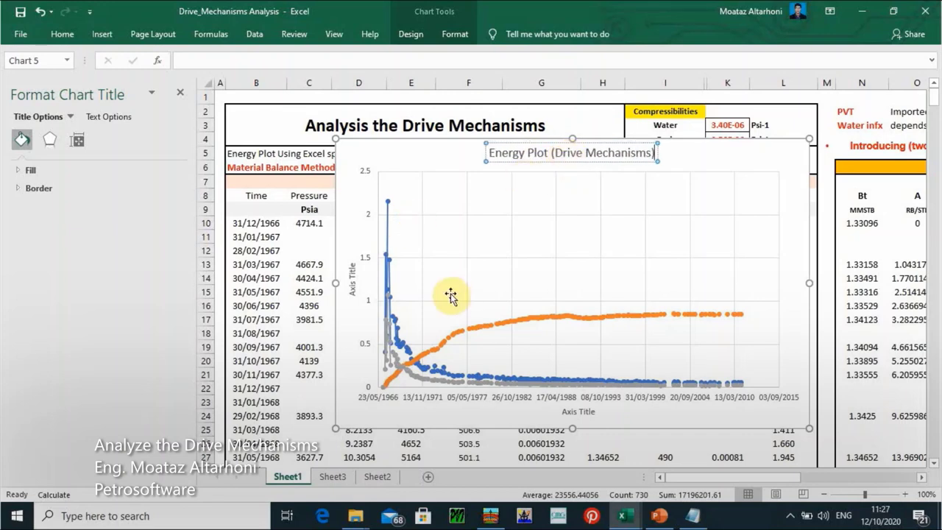
{"action": "left_click_drag", "start_coordinate": [336, 427], "coordinate": [325, 439]}
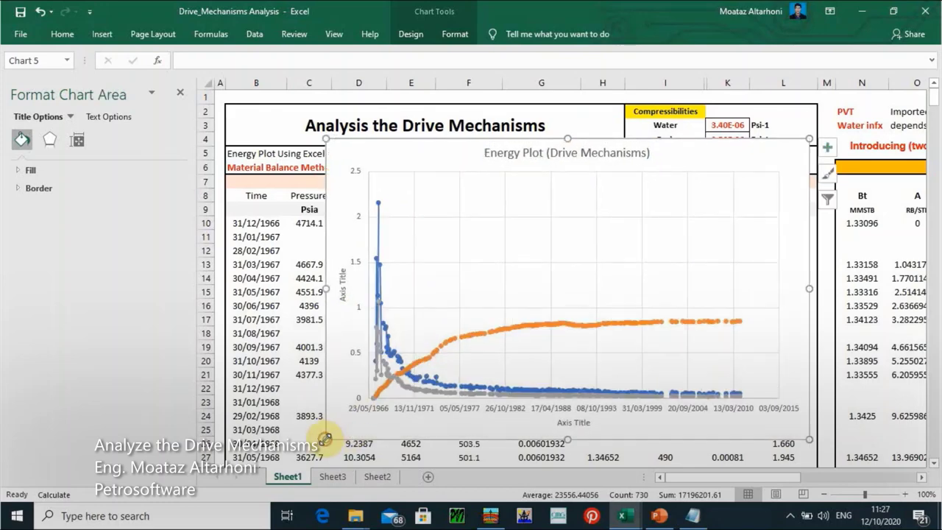
Close the Format Chart Area pane and move the energy plot over columns K–U.
{"action": "left_click", "coordinate": [180, 98]}
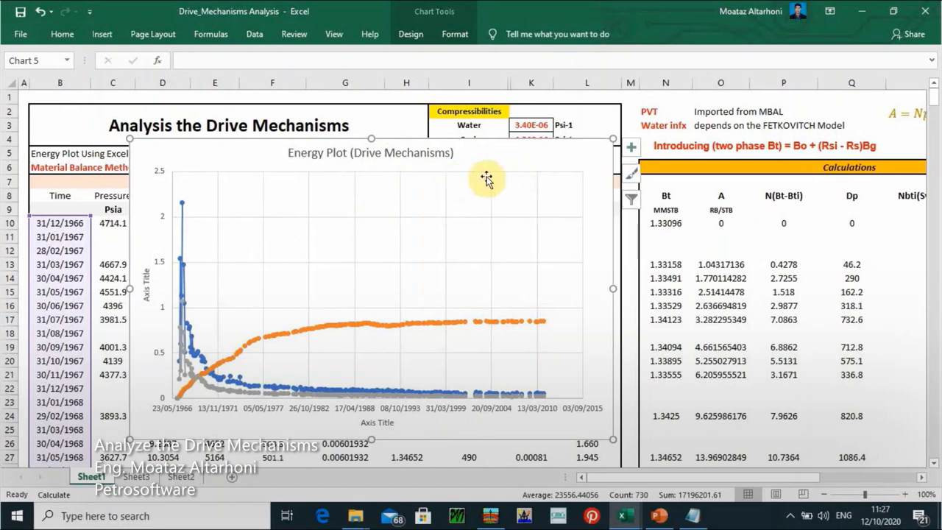
{"action": "left_click_drag", "start_coordinate": [488, 181], "coordinate": [358, 201]}
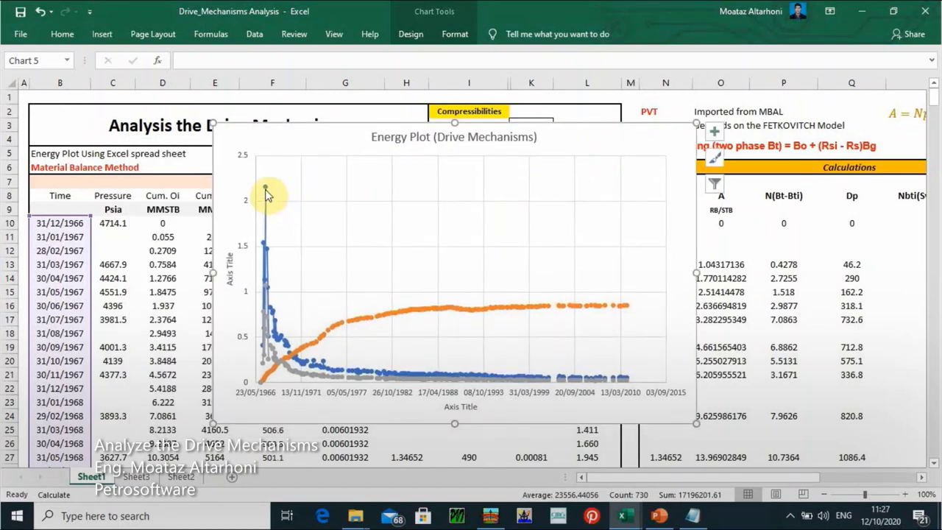
{"action": "mouse_move", "coordinate": [266, 189]}
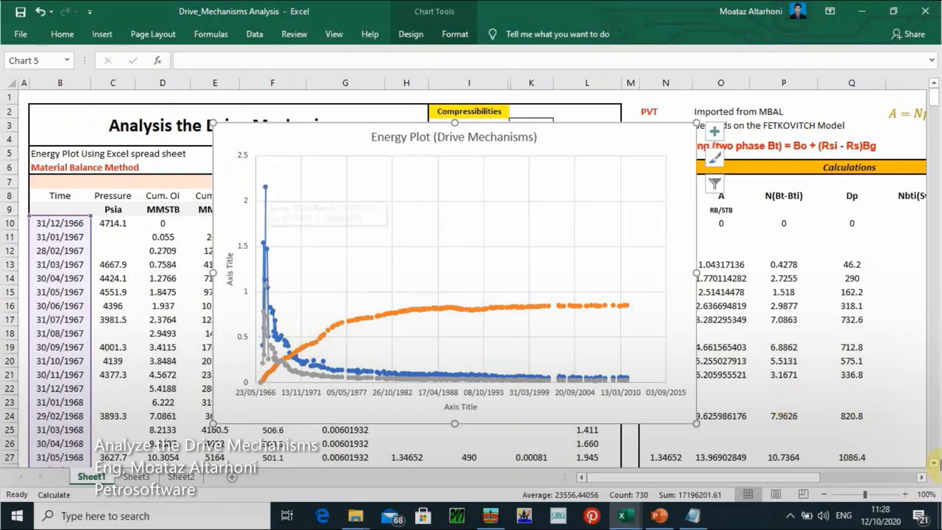
{"action": "left_click", "coordinate": [921, 477]}
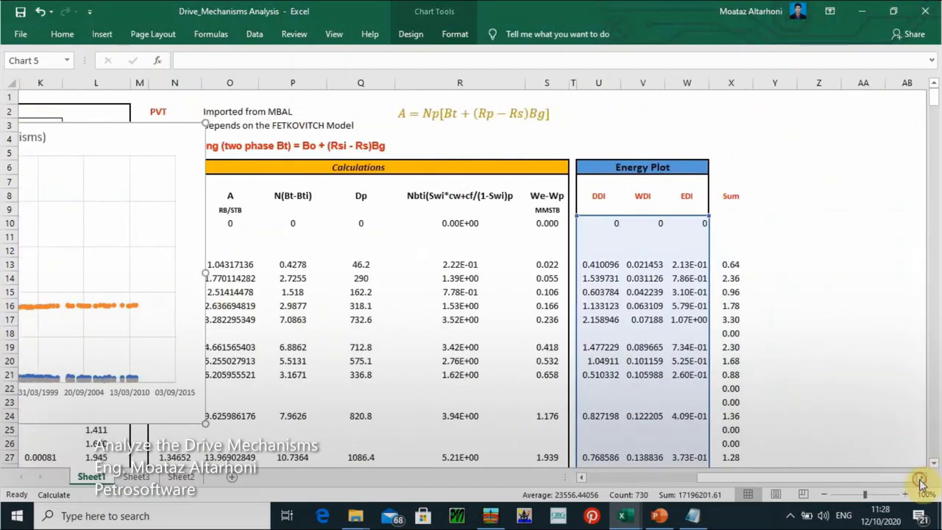
{"action": "left_click_drag", "start_coordinate": [83, 143], "coordinate": [490, 116]}
{"action": "mouse_move", "coordinate": [177, 172]}
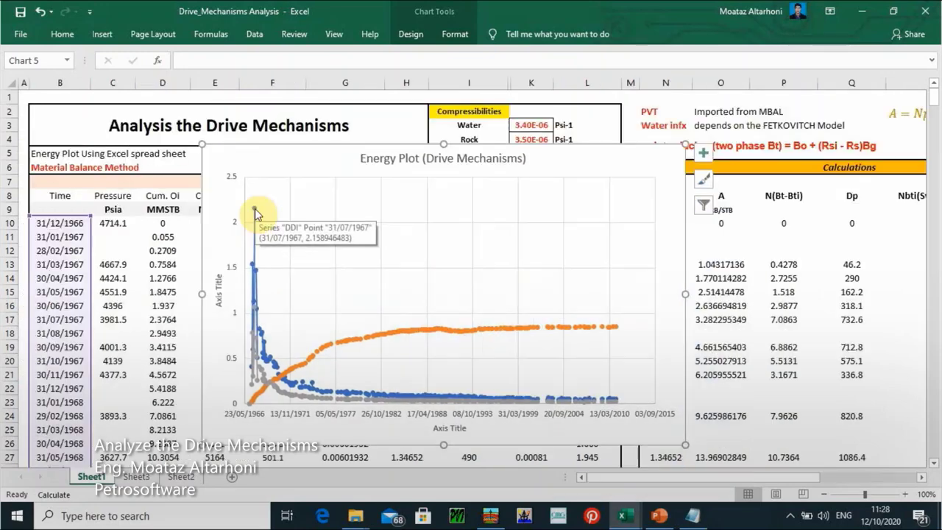
Clear the spiking DDI value in U17 (31/07/1967).
{"action": "left_click", "coordinate": [59, 318]}
{"action": "key", "text": "Right"}
{"action": "key", "text": "Right"}
{"action": "key", "text": "Right"}
{"action": "key", "text": "Right"}
{"action": "key", "text": "Right"}
{"action": "key", "text": "Right"}
{"action": "key", "text": "Right"}
{"action": "key", "text": "Right"}
{"action": "key", "text": "Right"}
{"action": "key", "text": "Right"}
{"action": "key", "text": "Right"}
{"action": "key", "text": "Right"}
{"action": "key", "text": "Right"}
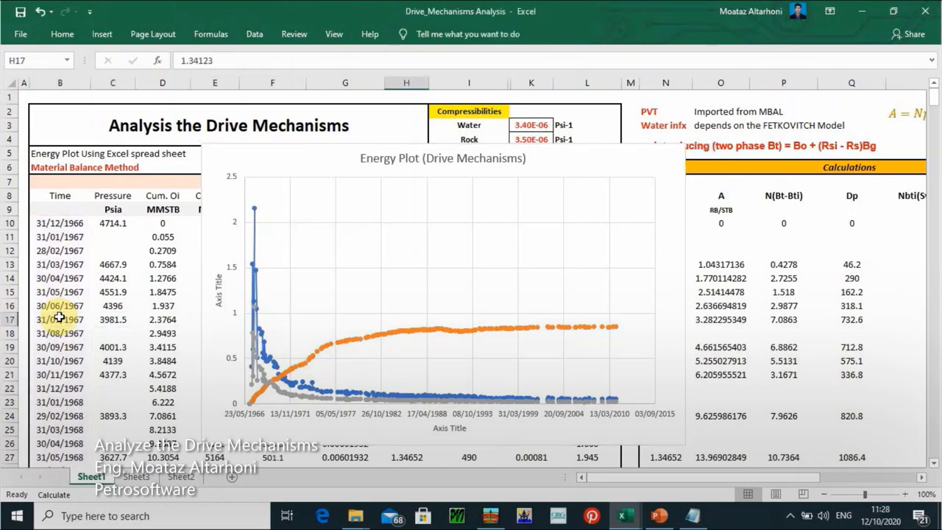
{"action": "key", "text": "Right"}
{"action": "key", "text": "Right"}
{"action": "key", "text": "Right"}
{"action": "key", "text": "Right"}
{"action": "key", "text": "Right"}
{"action": "key", "text": "Right"}
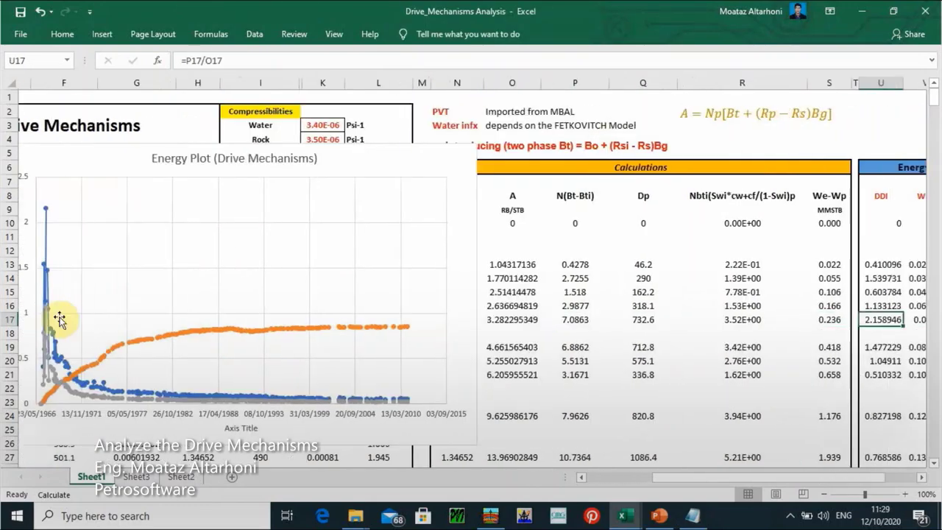
{"action": "key", "text": "F2"}
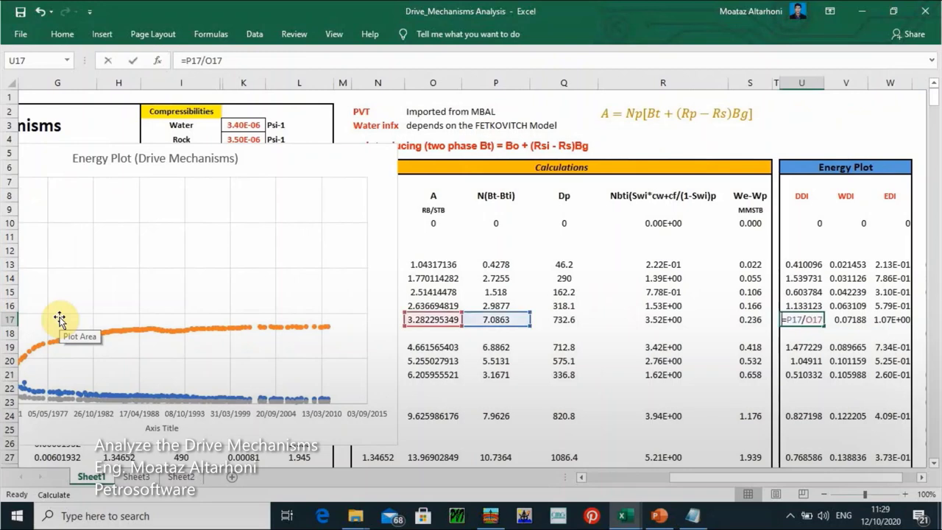
{"action": "key", "text": "Return"}
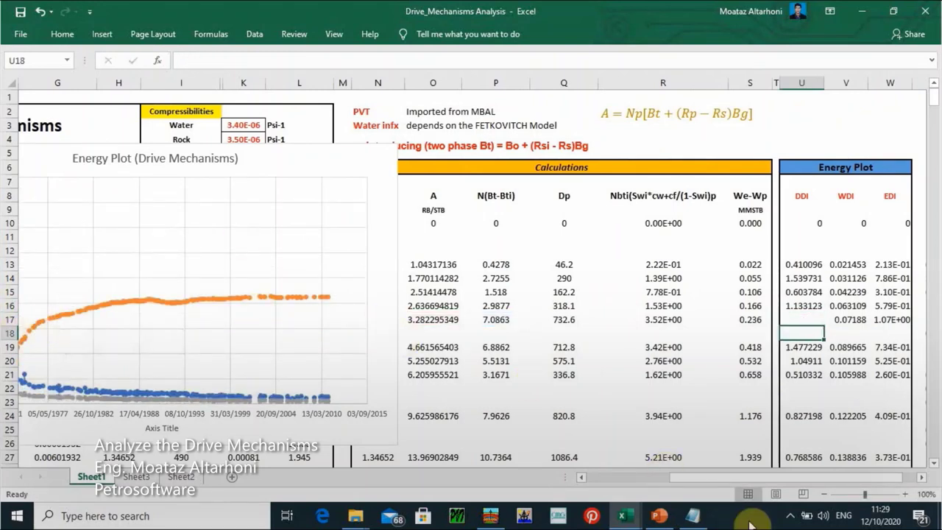
{"action": "left_click", "coordinate": [602, 477]}
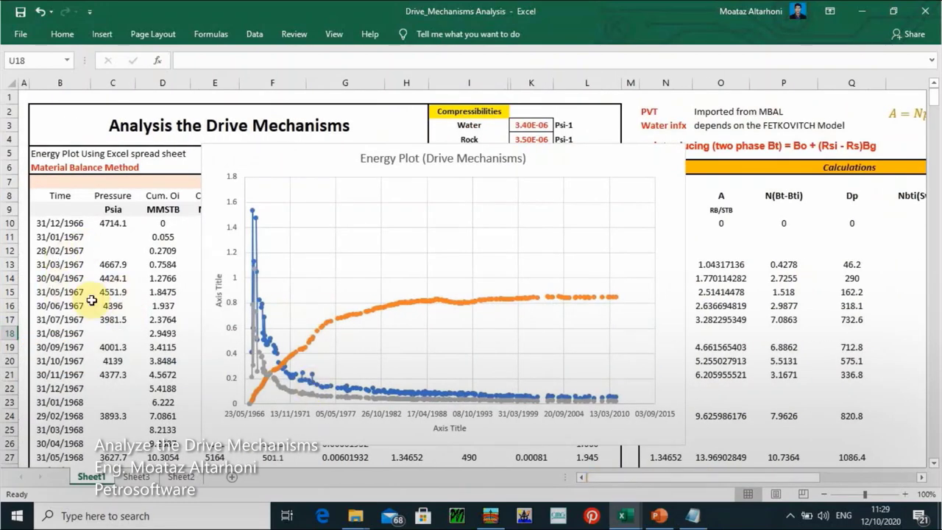
{"action": "mouse_move", "coordinate": [251, 214]}
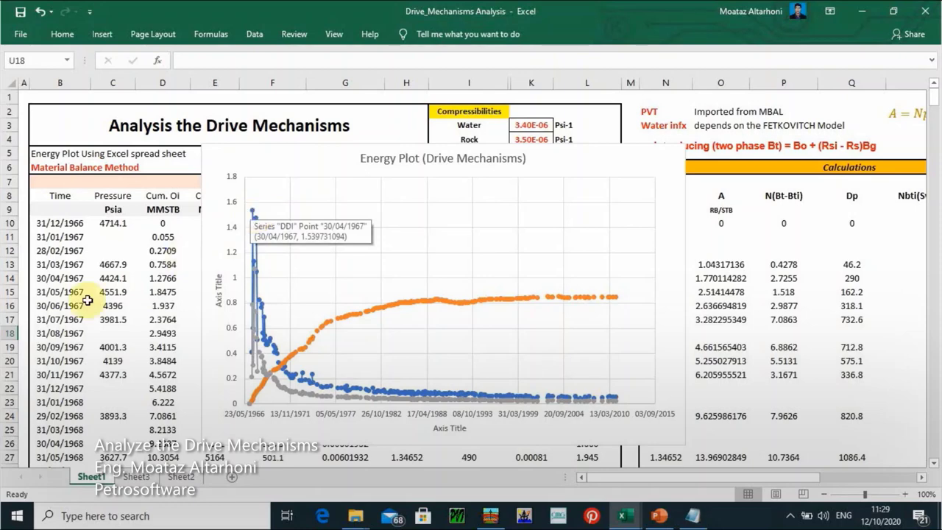
Clear the DDI values in U14, U16 and U19.
{"action": "left_click", "coordinate": [59, 280]}
{"action": "key", "text": "Right"}
{"action": "key", "text": "Right"}
{"action": "key", "text": "Right"}
{"action": "key", "text": "Right"}
{"action": "key", "text": "Right"}
{"action": "key", "text": "Right"}
{"action": "key", "text": "Right"}
{"action": "key", "text": "Right"}
{"action": "key", "text": "Right"}
{"action": "key", "text": "Right"}
{"action": "key", "text": "Right"}
{"action": "key", "text": "Right"}
{"action": "key", "text": "Right"}
{"action": "key", "text": "Right"}
{"action": "key", "text": "Right"}
{"action": "key", "text": "Right"}
{"action": "key", "text": "Right"}
{"action": "key", "text": "Right"}
{"action": "key", "text": "Right"}
{"action": "key", "text": "Right"}
{"action": "key", "text": "Right"}
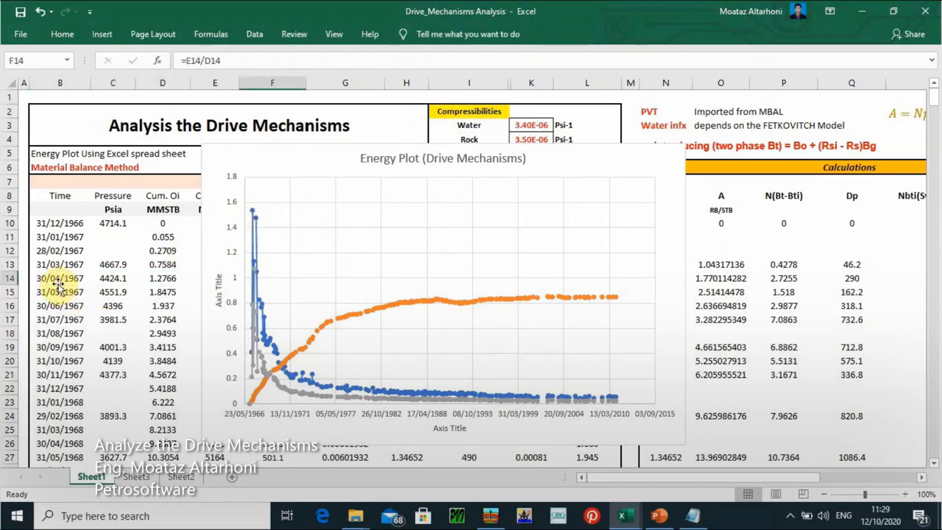
{"action": "key", "text": "Left"}
{"action": "key", "text": "Left"}
{"action": "key", "text": "Left"}
{"action": "key", "text": "Left"}
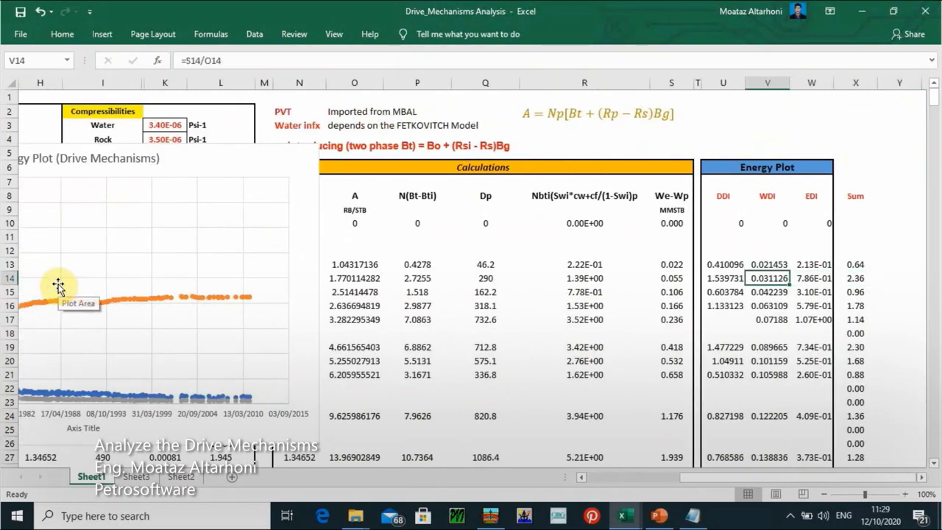
{"action": "key", "text": "BackSpace"}
{"action": "key", "text": "Return"}
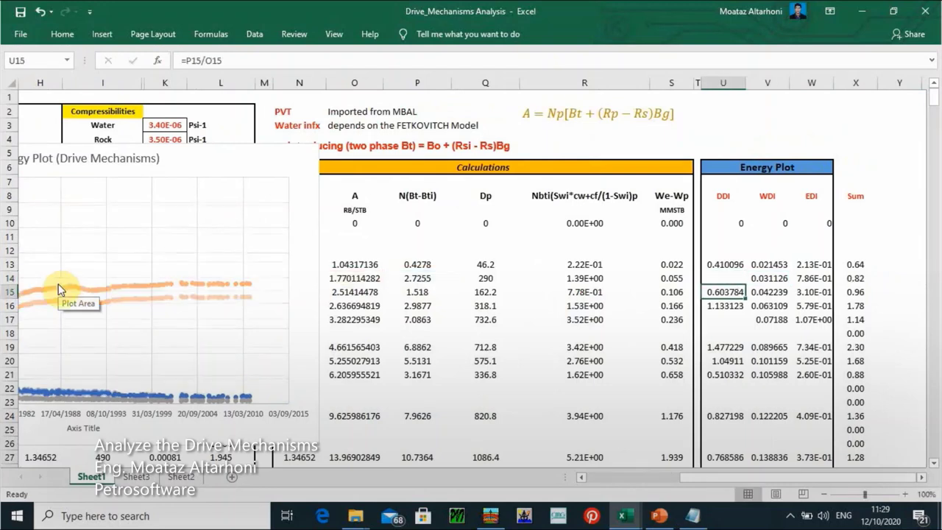
{"action": "key", "text": "Down"}
{"action": "key", "text": "BackSpace"}
{"action": "key", "text": "Return"}
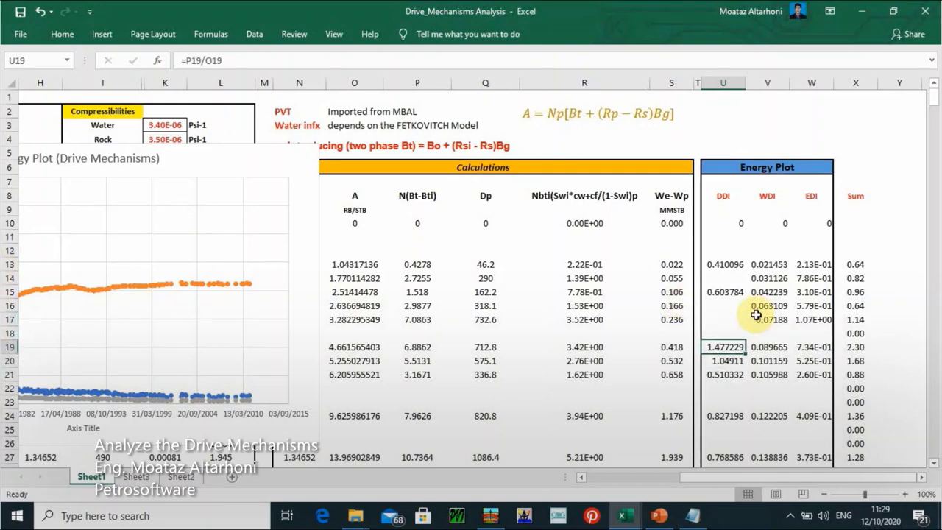
{"action": "key", "text": "BackSpace"}
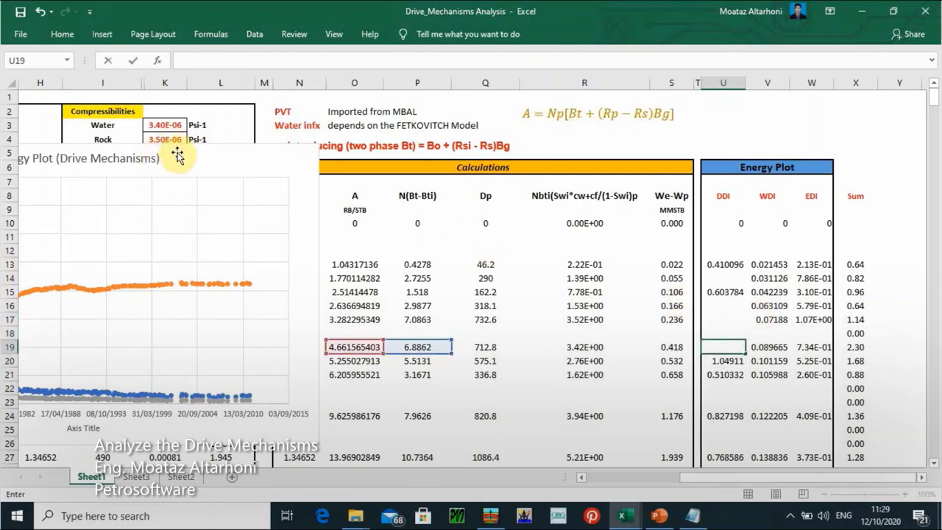
Check the remaining DDI values and move the chart down so its title shows.
{"action": "left_click_drag", "start_coordinate": [177, 154], "coordinate": [508, 155]}
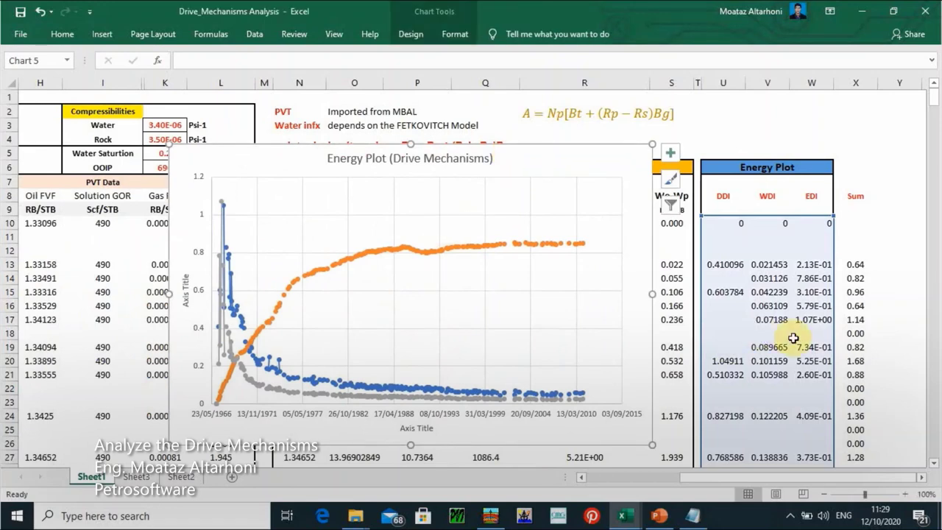
{"action": "left_click", "coordinate": [769, 306]}
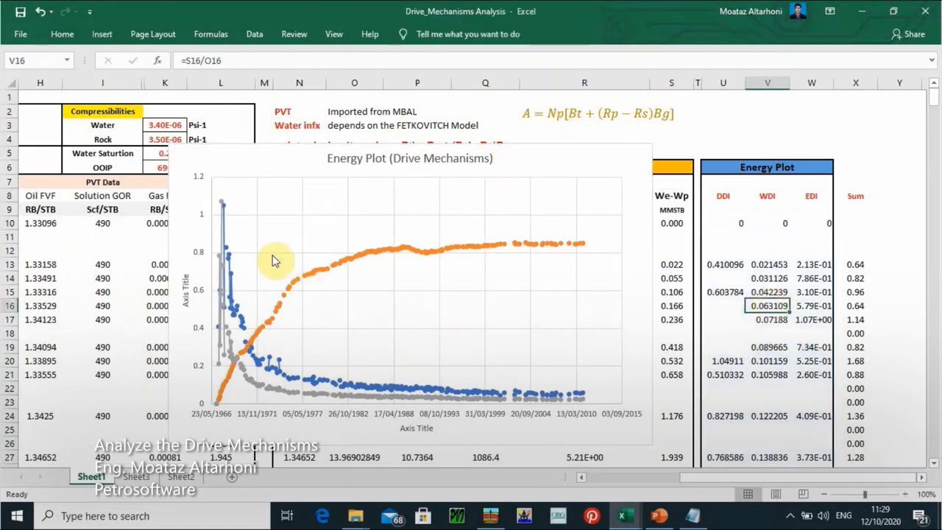
{"action": "mouse_move", "coordinate": [224, 205]}
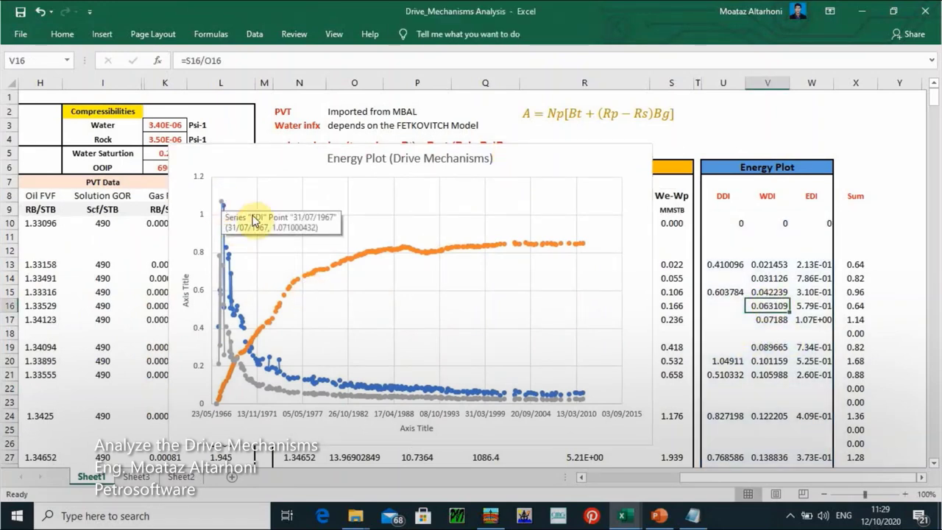
{"action": "left_click", "coordinate": [724, 343]}
{"action": "key", "text": "Down"}
{"action": "key", "text": "Down"}
{"action": "key", "text": "Down"}
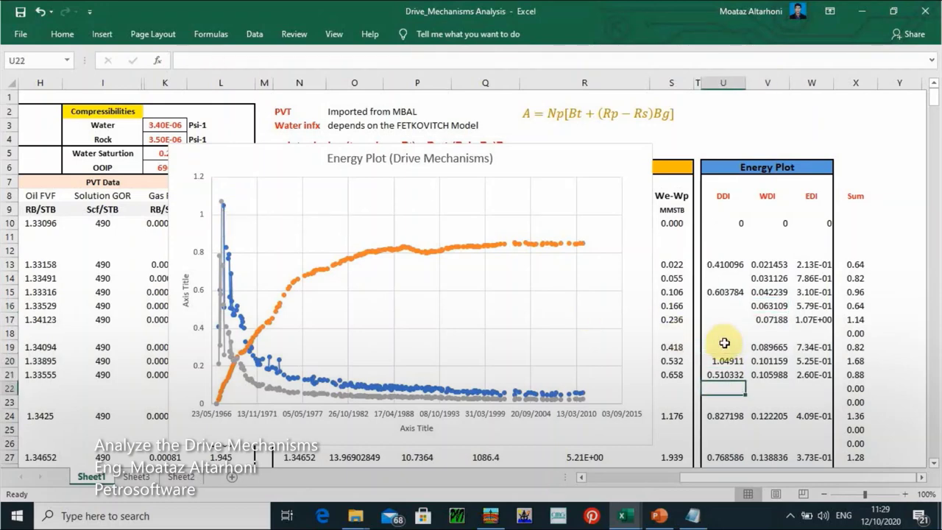
{"action": "key", "text": "Down"}
{"action": "key", "text": "Down"}
{"action": "key", "text": "Down"}
{"action": "key", "text": "Down"}
{"action": "key", "text": "Down"}
{"action": "key", "text": "Down"}
{"action": "key", "text": "Down"}
{"action": "key", "text": "Down"}
{"action": "key", "text": "Down"}
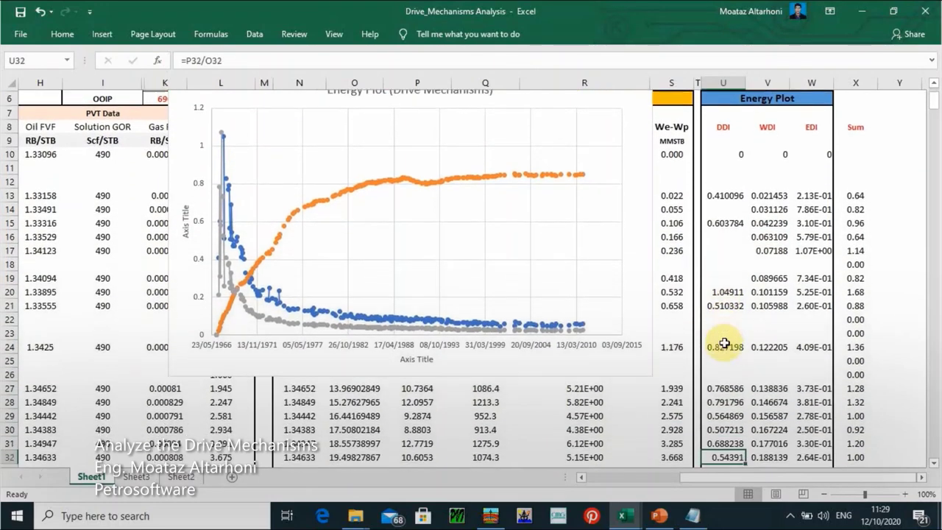
{"action": "key", "text": "Down"}
{"action": "key", "text": "Down"}
{"action": "key", "text": "Down"}
{"action": "key", "text": "Down"}
{"action": "key", "text": "Down"}
{"action": "key", "text": "Down"}
{"action": "key", "text": "Down"}
{"action": "key", "text": "Down"}
{"action": "key", "text": "Down"}
{"action": "key", "text": "Down"}
{"action": "key", "text": "Down"}
{"action": "key", "text": "Down"}
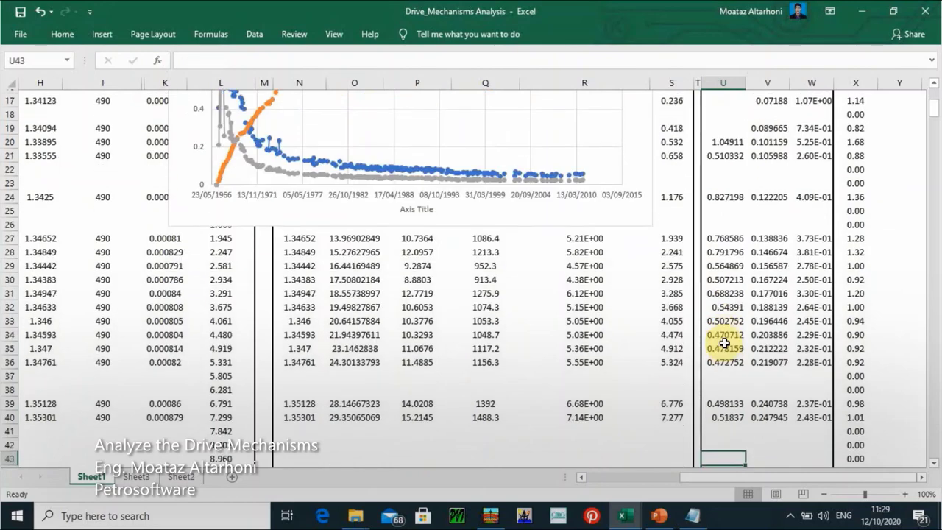
{"action": "key", "text": "Down"}
{"action": "key", "text": "Down"}
{"action": "key", "text": "Down"}
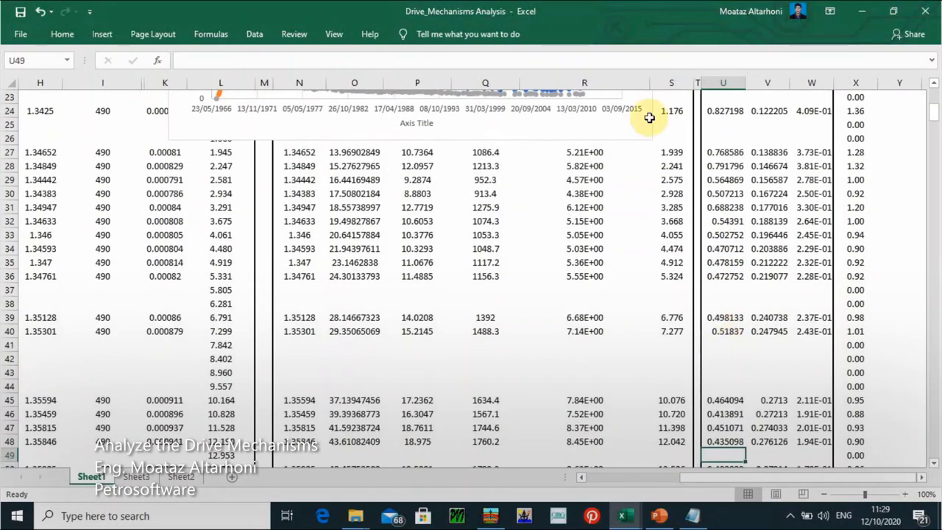
{"action": "left_click_drag", "start_coordinate": [933, 112], "coordinate": [934, 100]}
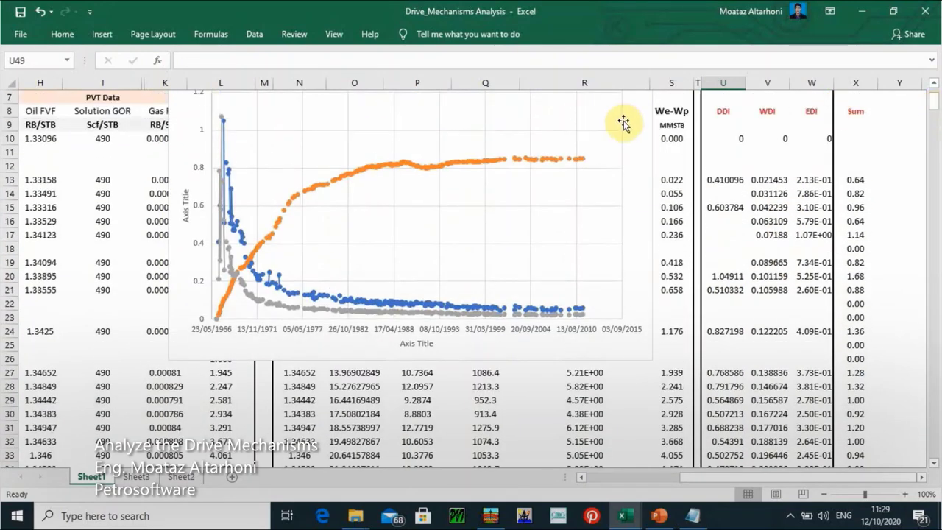
{"action": "left_click_drag", "start_coordinate": [623, 123], "coordinate": [626, 225]}
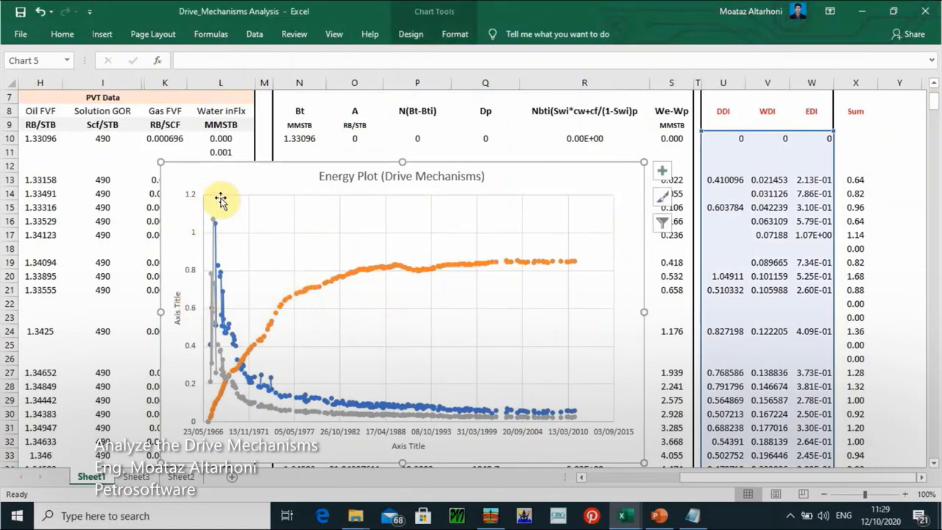
Change the vertical axis maximum from 1.2 to 1.0 and close the Format Axis pane.
{"action": "mouse_move", "coordinate": [215, 224]}
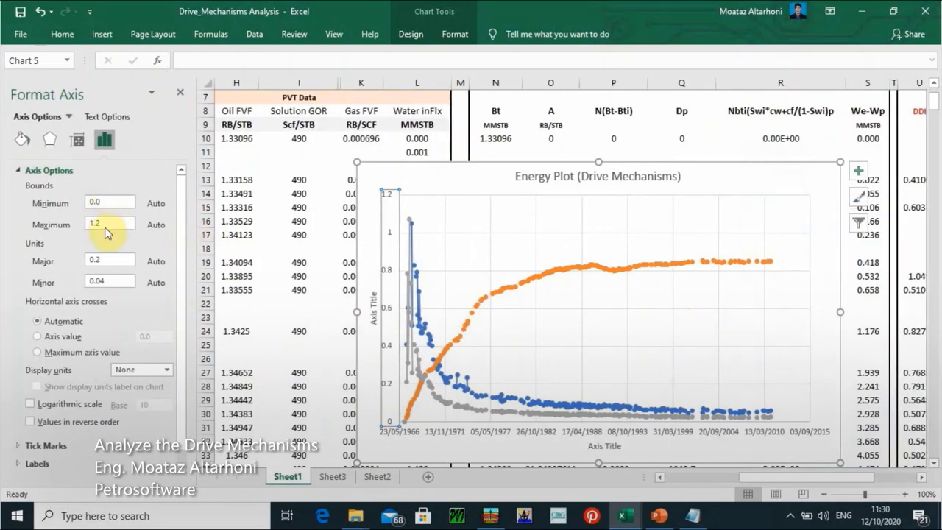
{"action": "left_click_drag", "start_coordinate": [105, 232], "coordinate": [6, 231]}
{"action": "type", "text": "1.0"}
{"action": "key", "text": "Return"}
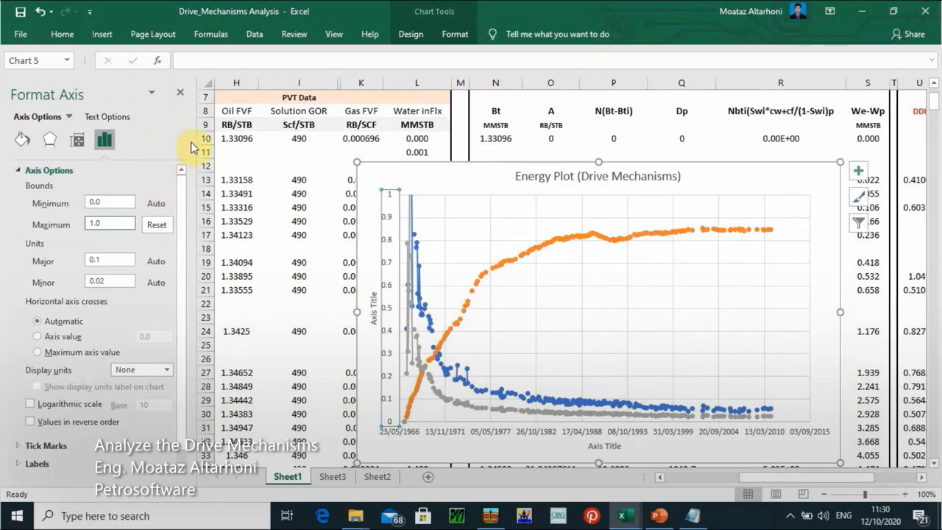
{"action": "left_click", "coordinate": [179, 92]}
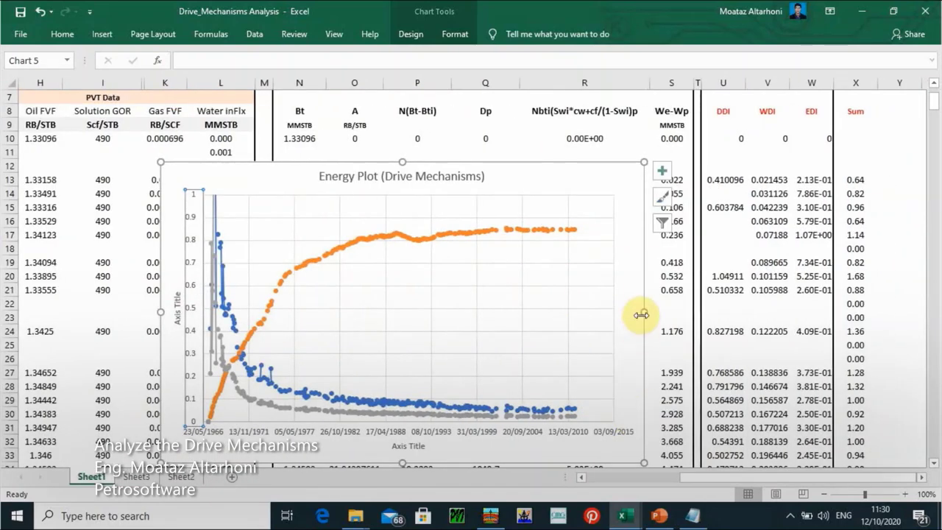
Widen the chart and place a DDI/WDI/EDI legend inside the plot area.
{"action": "left_click_drag", "start_coordinate": [640, 311], "coordinate": [677, 312]}
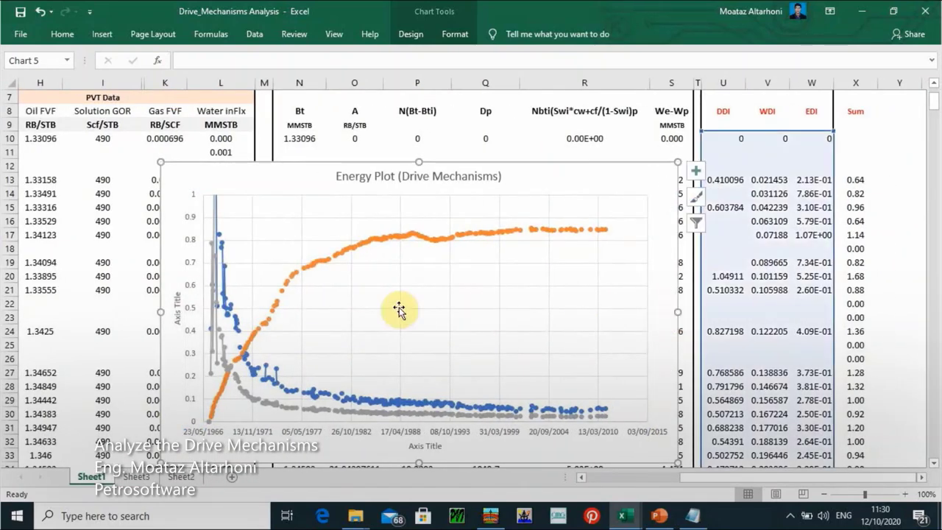
{"action": "left_click", "coordinate": [696, 170]}
{"action": "left_click", "coordinate": [729, 270]}
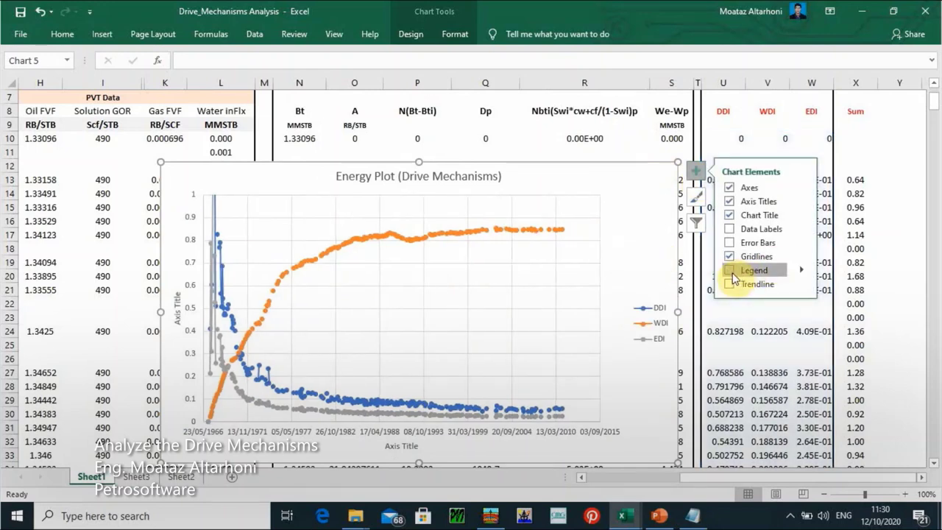
{"action": "left_click", "coordinate": [666, 303]}
{"action": "left_click_drag", "start_coordinate": [662, 306], "coordinate": [576, 284]}
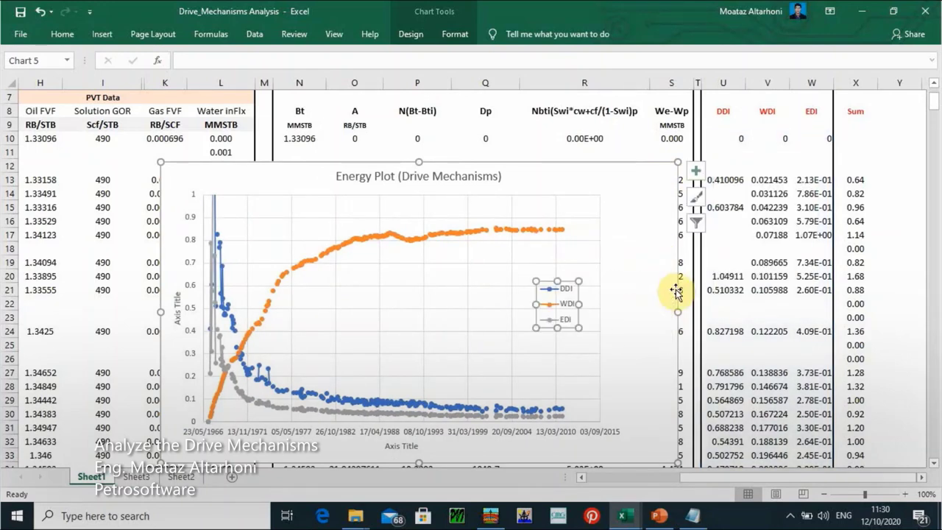
Shift the chart up and right, then widen the plot area to the right.
{"action": "left_click", "coordinate": [582, 317]}
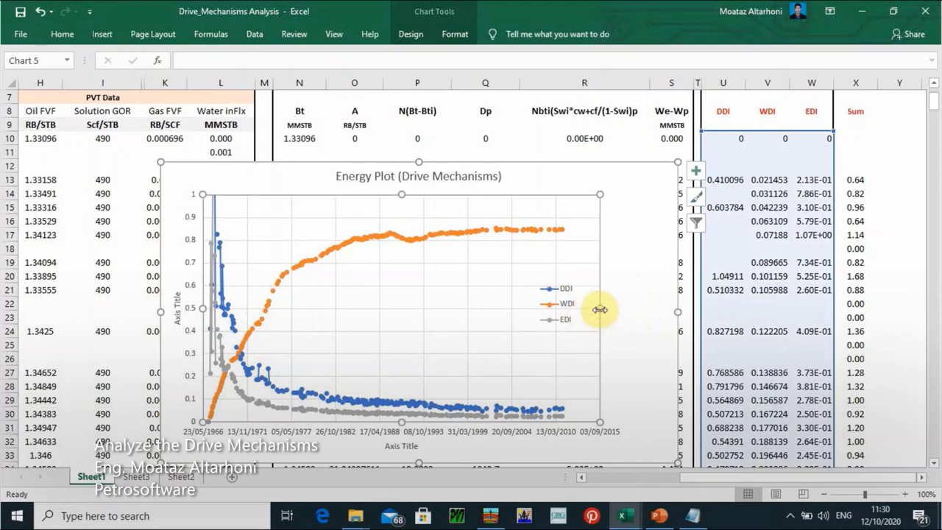
{"action": "left_click_drag", "start_coordinate": [651, 303], "coordinate": [662, 307]}
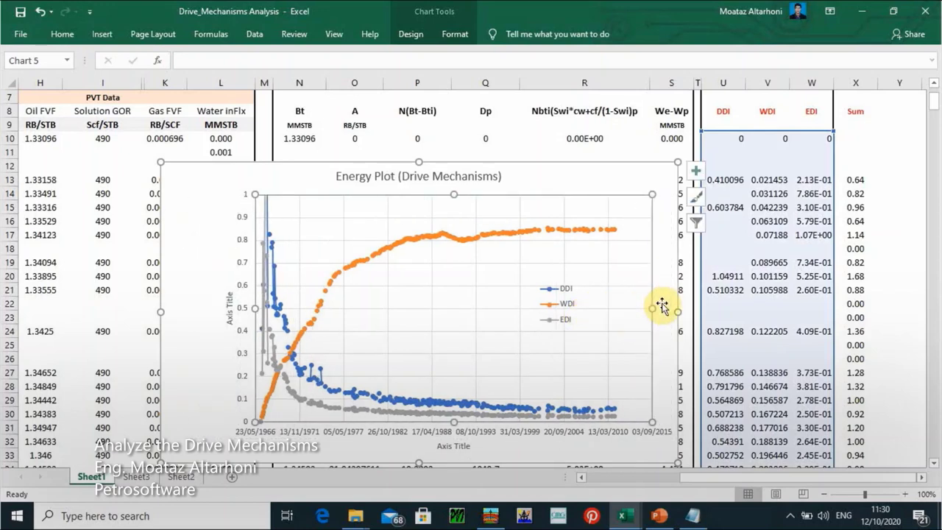
{"action": "left_click", "coordinate": [290, 168]}
{"action": "key", "text": "Up"}
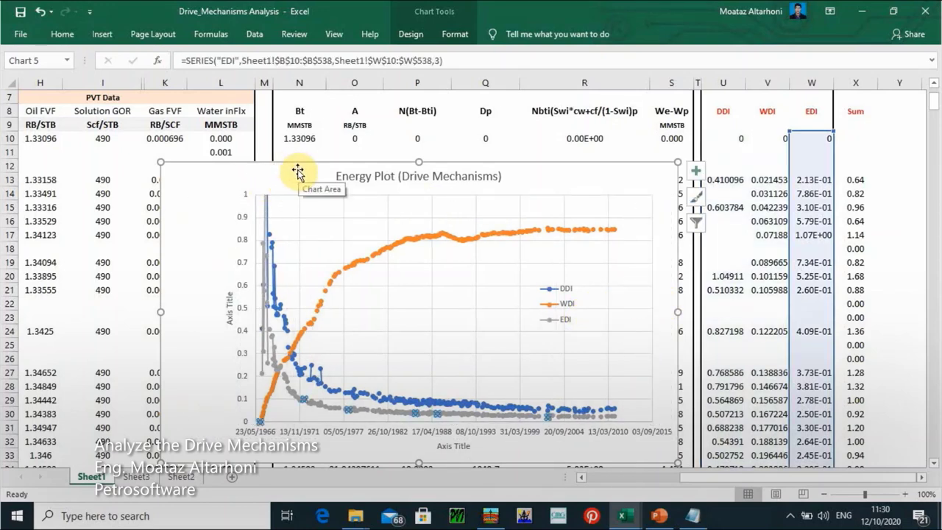
{"action": "left_click", "coordinate": [41, 11]}
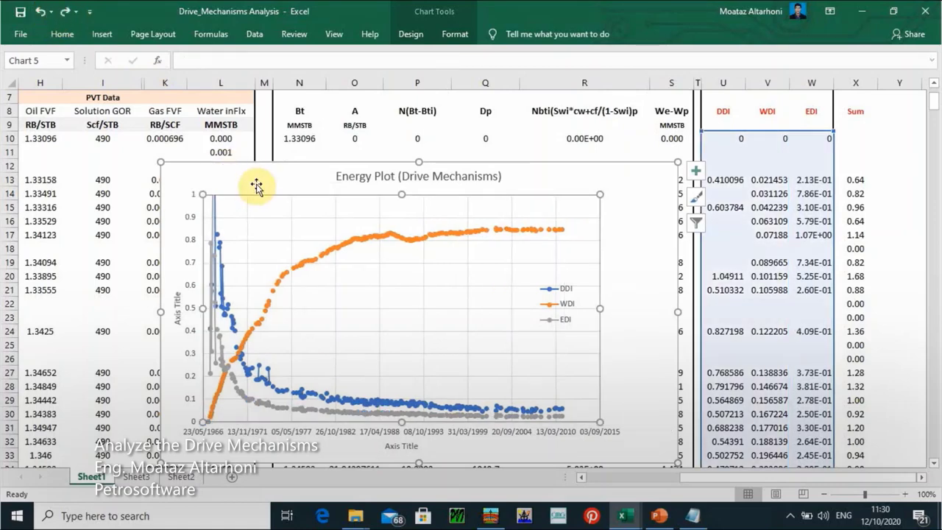
{"action": "left_click_drag", "start_coordinate": [256, 187], "coordinate": [305, 157]}
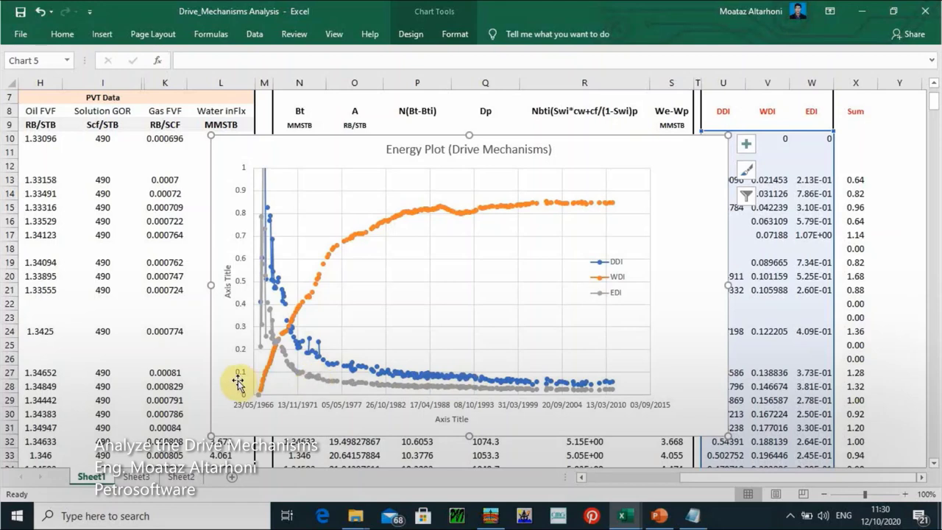
{"action": "mouse_move", "coordinate": [300, 371]}
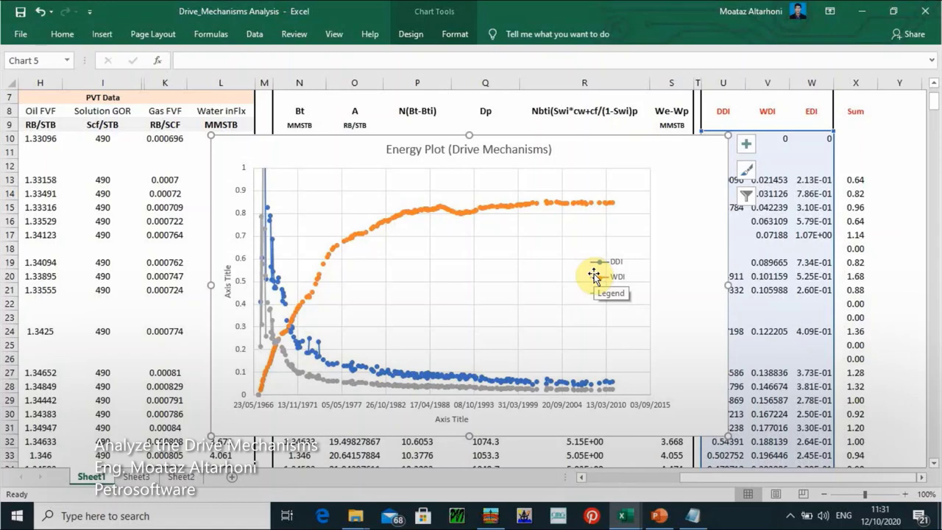
{"action": "mouse_move", "coordinate": [551, 206]}
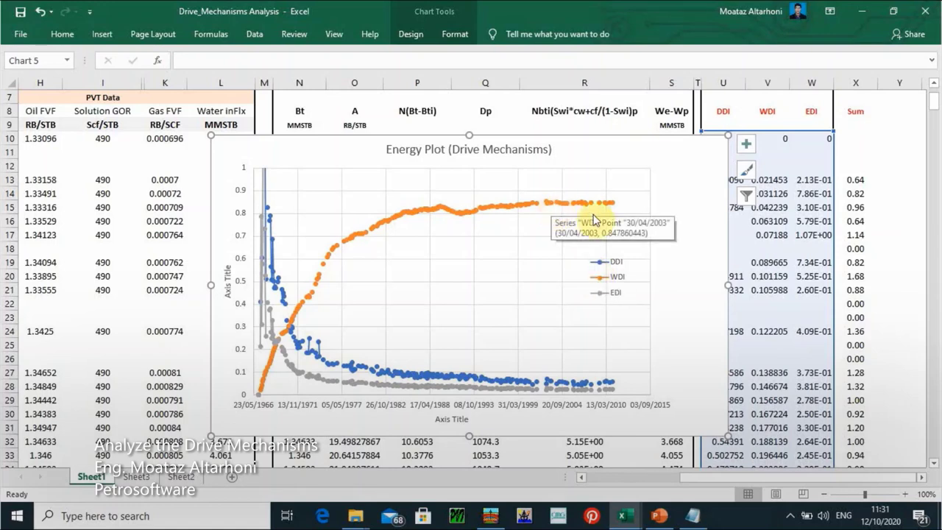
{"action": "left_click", "coordinate": [642, 201]}
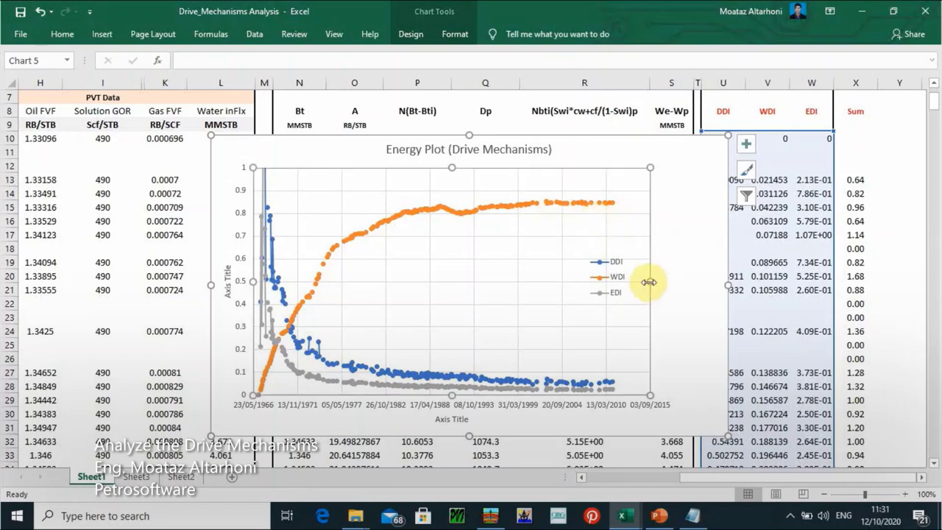
{"action": "left_click_drag", "start_coordinate": [651, 281], "coordinate": [670, 281]}
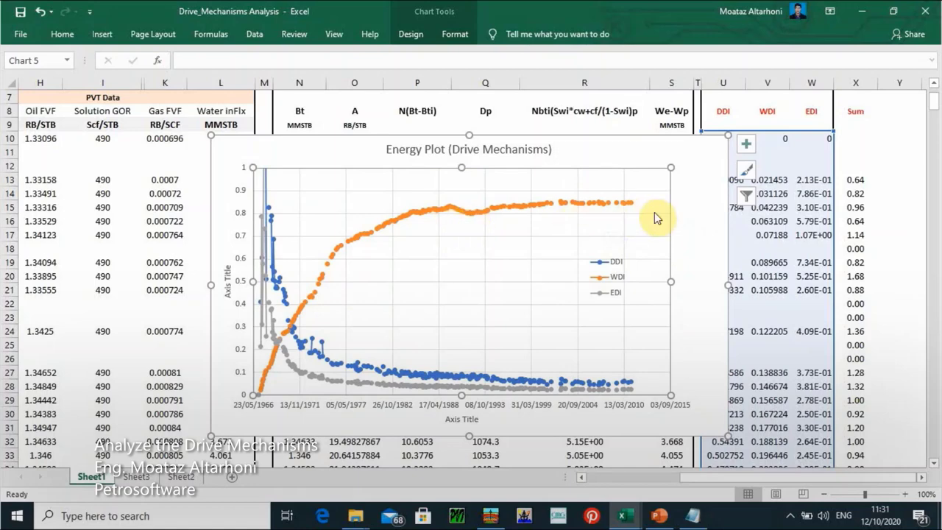
Switch to MBAL and display its History Matching Energy Plot of drive mechanisms.
{"action": "left_click", "coordinate": [490, 515]}
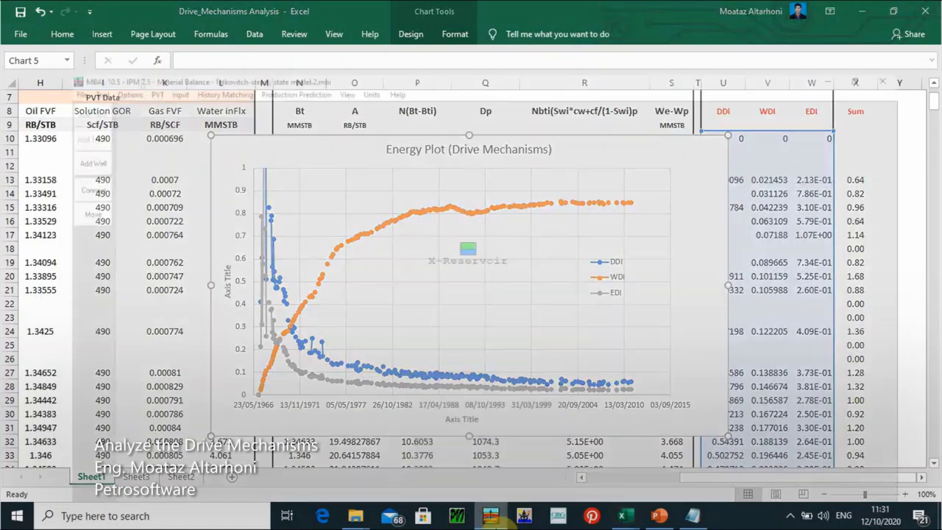
{"action": "left_click", "coordinate": [174, 23]}
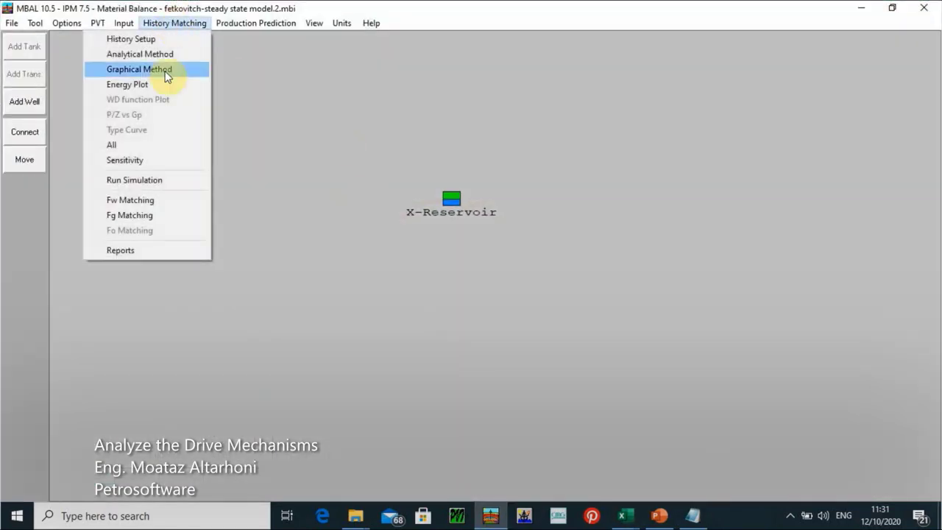
{"action": "left_click", "coordinate": [165, 83]}
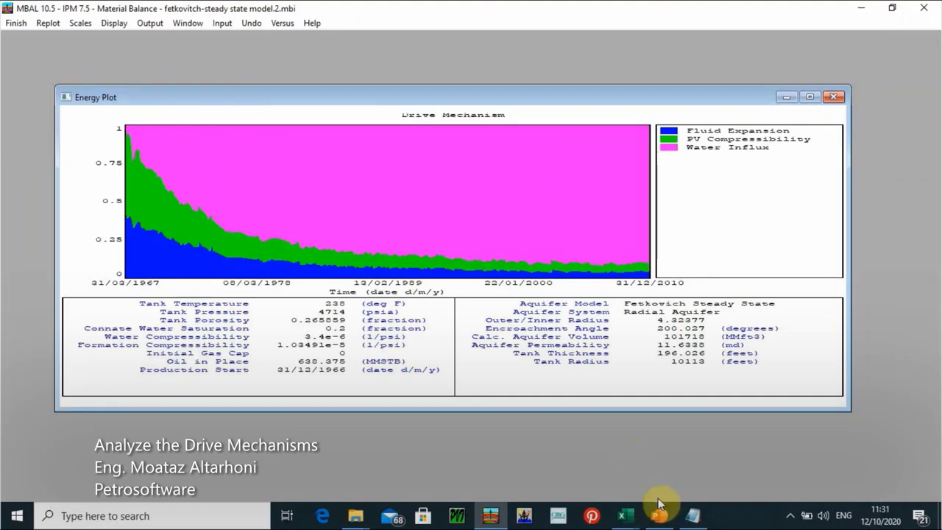
Return to the Drive_Mechanisms Analysis workbook with the energy plot chart selected, scrolled to row 1.
{"action": "mouse_move", "coordinate": [635, 514]}
{"action": "left_click", "coordinate": [423, 460]}
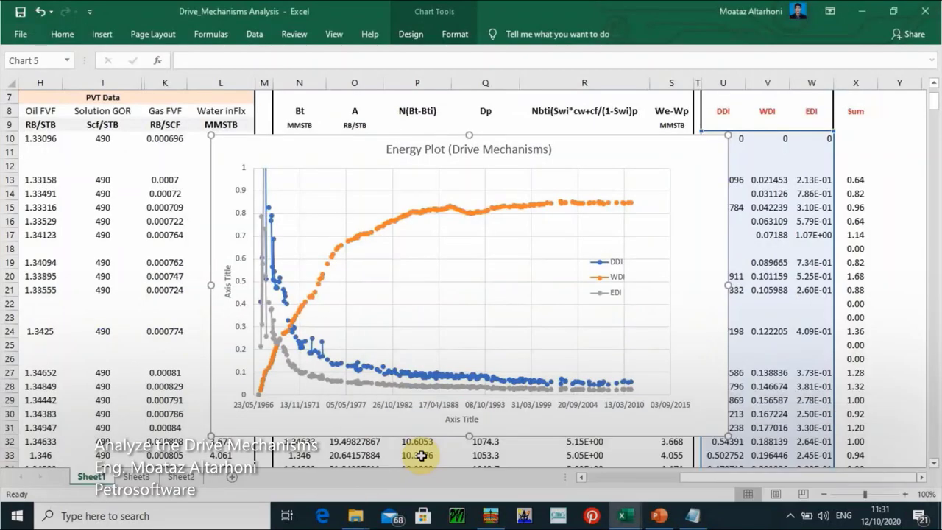
{"action": "left_click", "coordinate": [332, 149]}
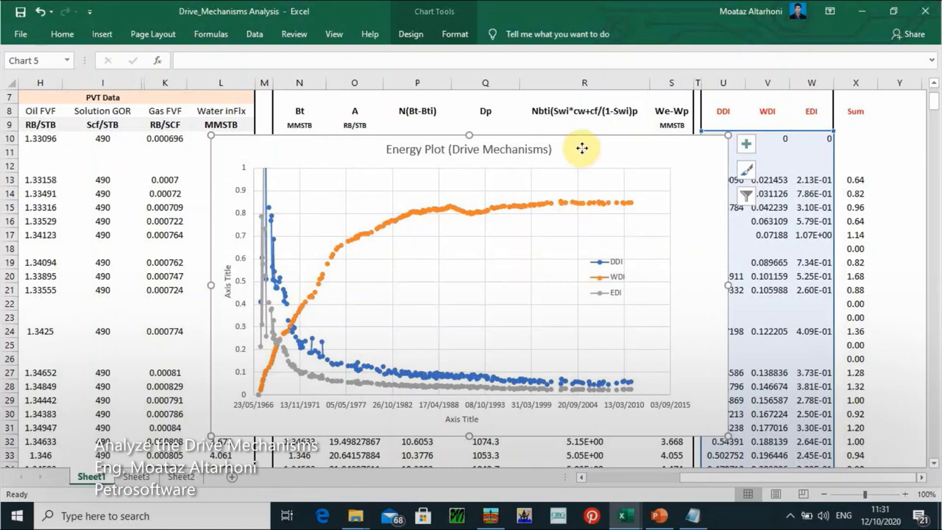
{"action": "scroll", "coordinate": [931, 99], "scroll_direction": "up", "scroll_amount": 2}
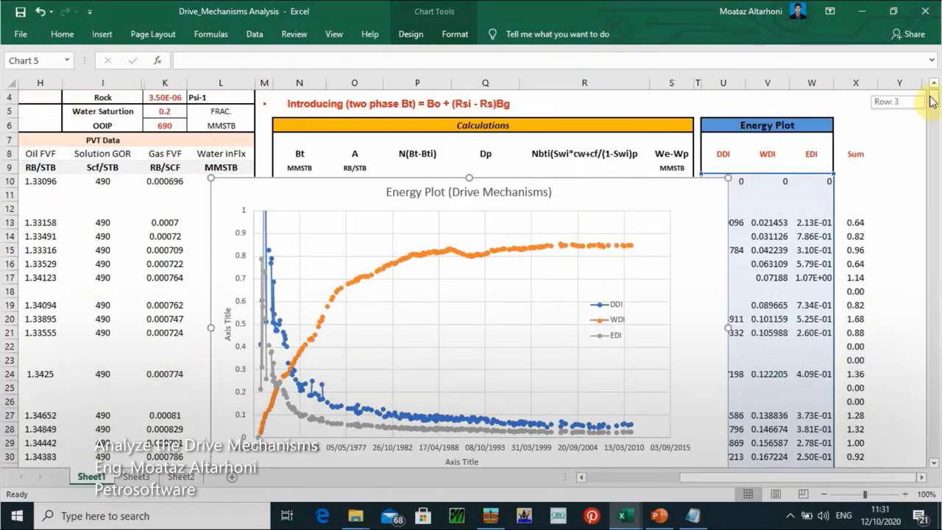
Drag the energy plot chart to the top right beside the Compressibilities and PVT tables.
{"action": "left_click_drag", "start_coordinate": [306, 250], "coordinate": [518, 149]}
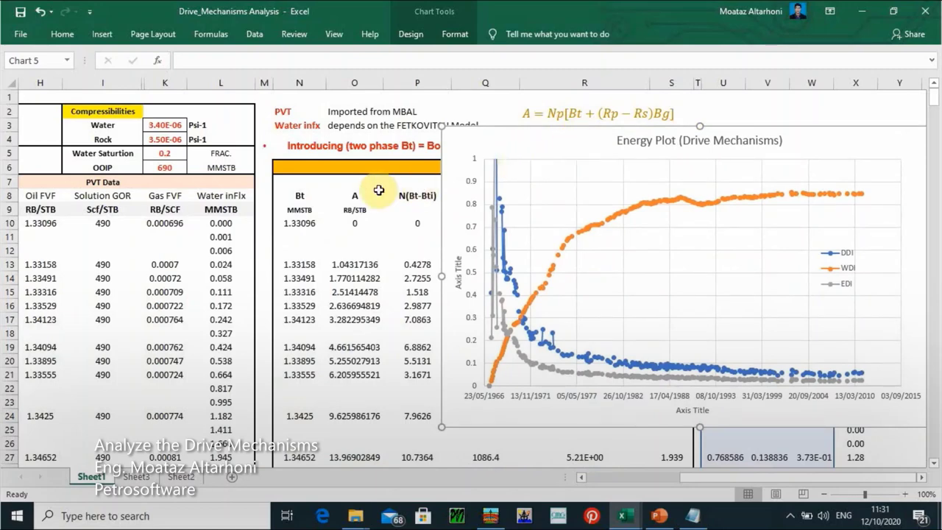
{"action": "left_click_drag", "start_coordinate": [541, 156], "coordinate": [181, 348]}
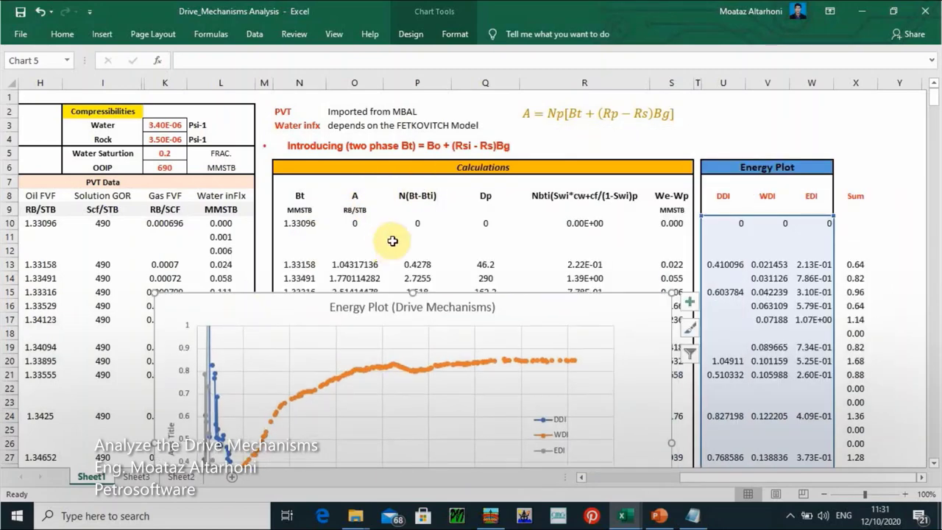
{"action": "mouse_move", "coordinate": [262, 309]}
{"action": "left_mouse_down"}
{"action": "mouse_move", "coordinate": [400, 189]}
{"action": "mouse_move", "coordinate": [418, 161]}
{"action": "left_mouse_up"}
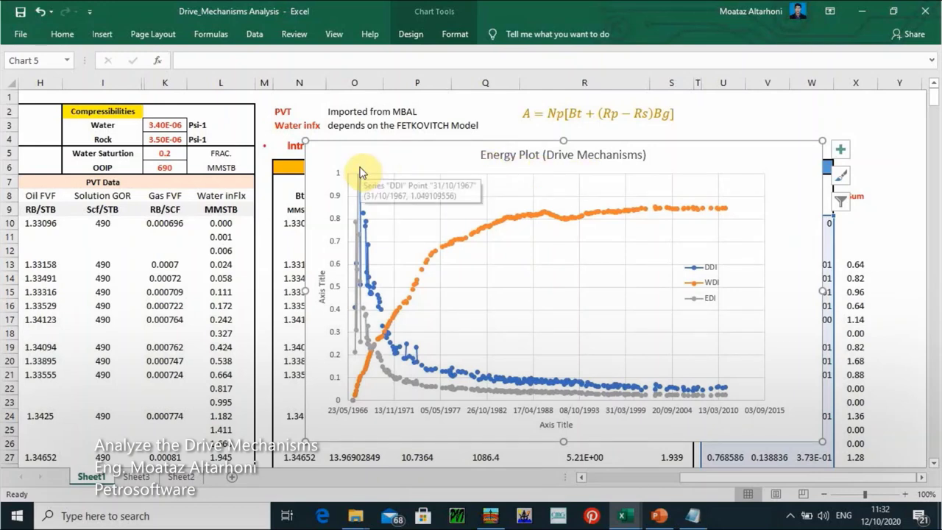
{"action": "left_click_drag", "start_coordinate": [400, 166], "coordinate": [464, 159]}
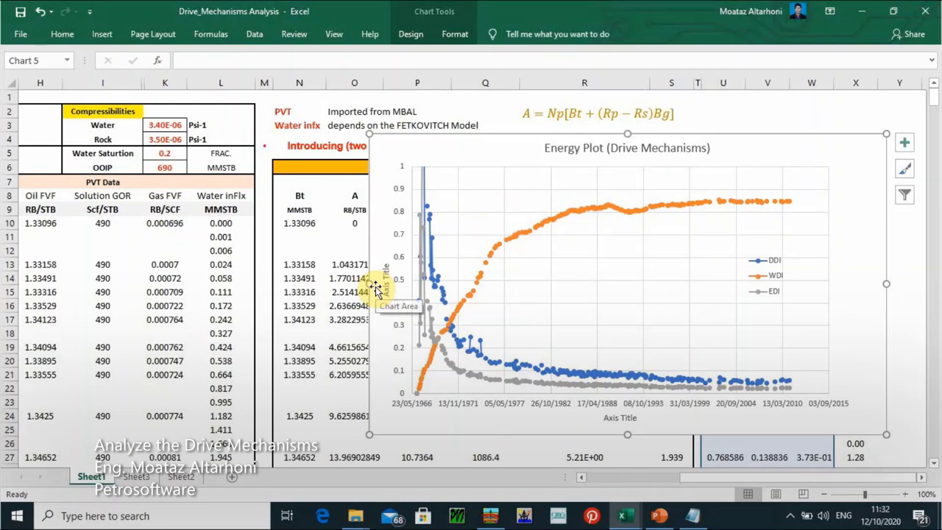
Enter 6E-6 as the rock compressibility in K4, then select water compressibility cell K3.
{"action": "left_click", "coordinate": [165, 145]}
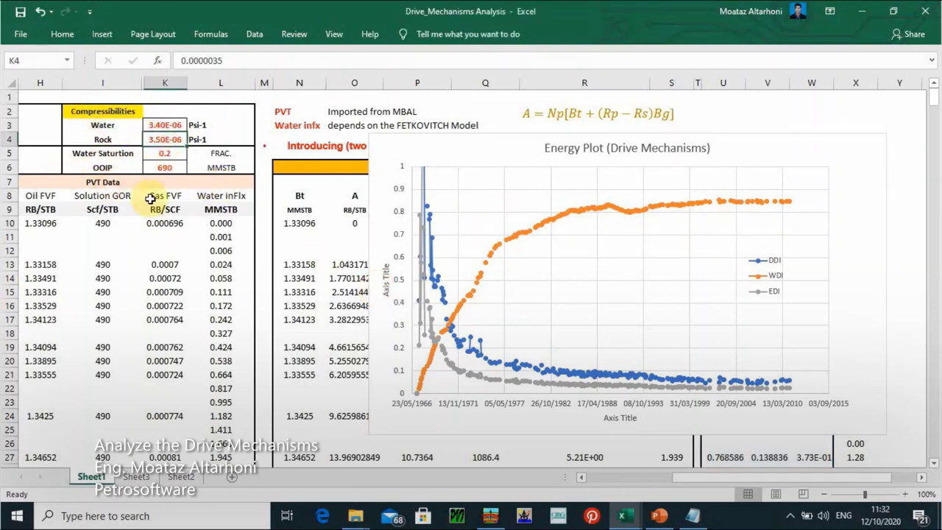
{"action": "type", "text": "6E-6"}
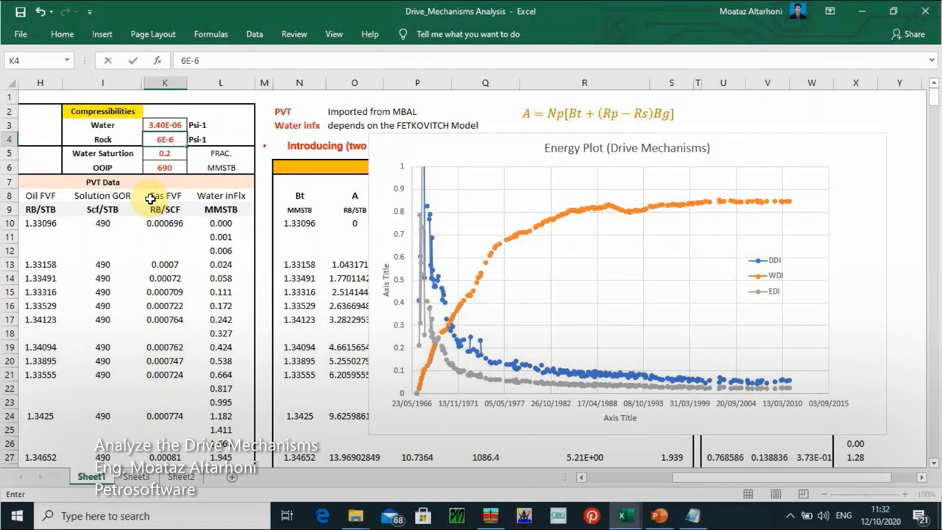
{"action": "key", "text": "Return"}
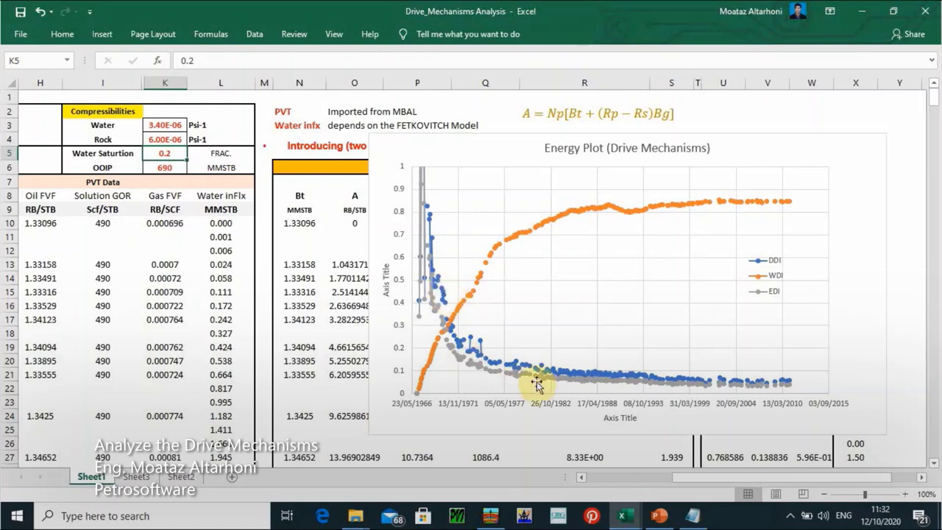
{"action": "left_click", "coordinate": [163, 126]}
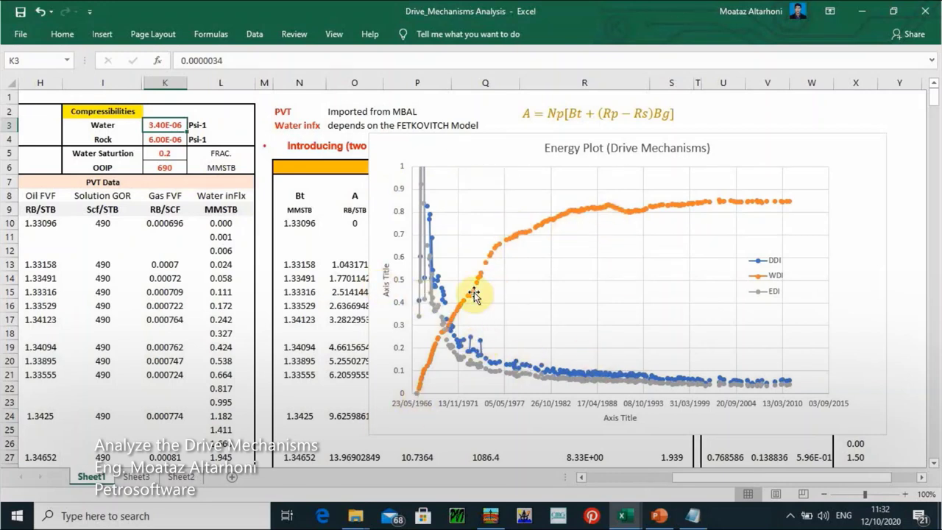
Select column B's Time dates together with the water influx values L10:L538.
{"action": "left_click", "coordinate": [593, 479]}
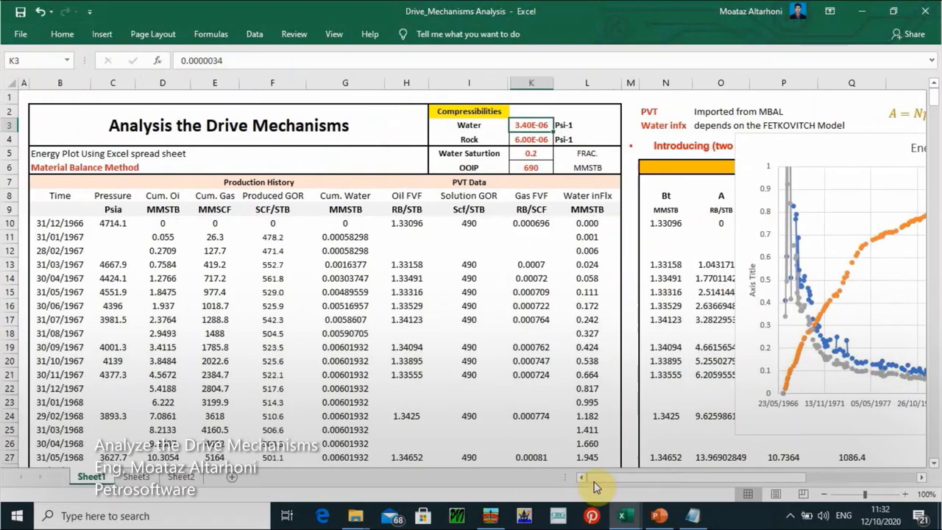
{"action": "left_click_drag", "start_coordinate": [66, 222], "coordinate": [67, 525]}
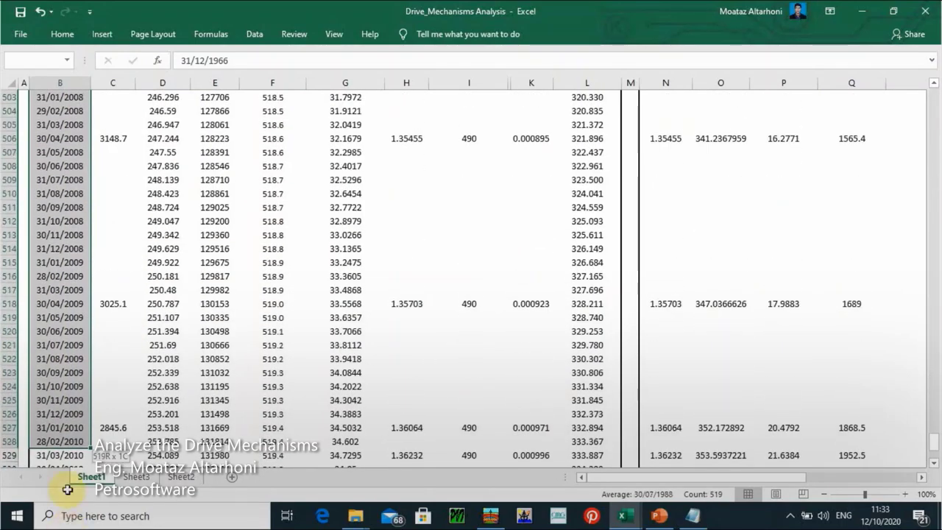
{"action": "left_click_drag", "start_coordinate": [67, 490], "coordinate": [66, 450]}
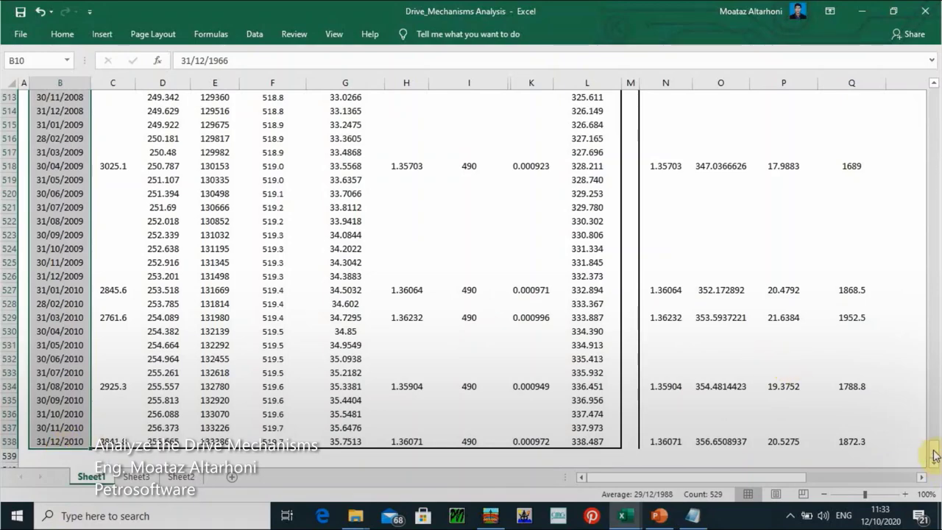
{"action": "left_click_drag", "start_coordinate": [932, 447], "coordinate": [938, 96]}
{"action": "left_click_drag", "start_coordinate": [600, 222], "coordinate": [594, 431]}
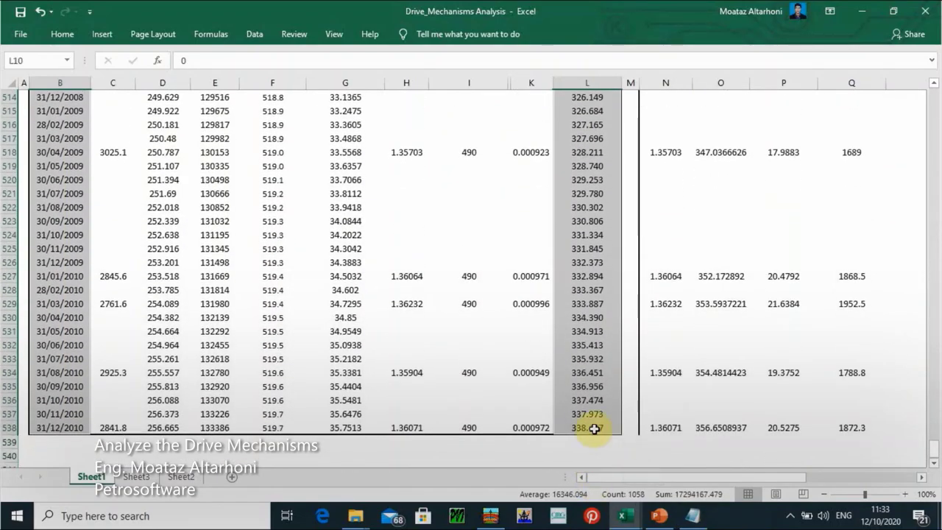
{"action": "left_click", "coordinate": [100, 34]}
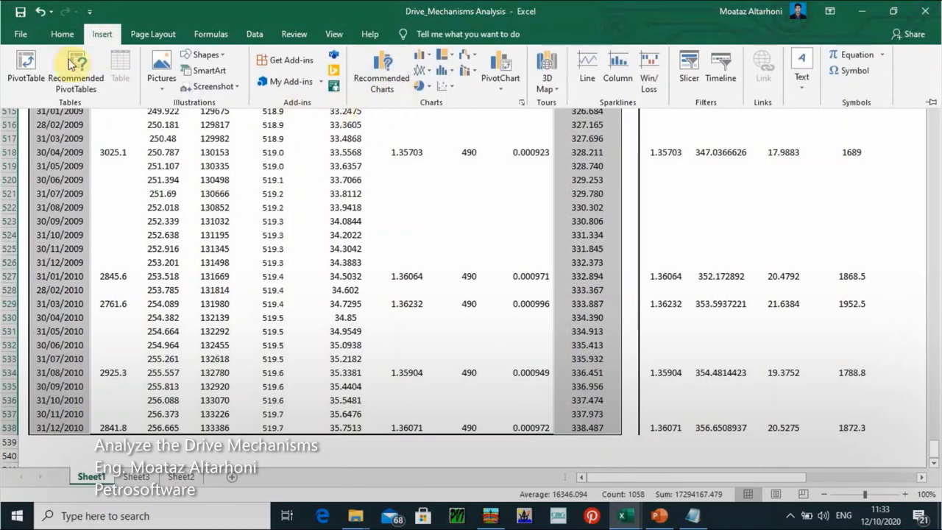
{"action": "left_click", "coordinate": [63, 34]}
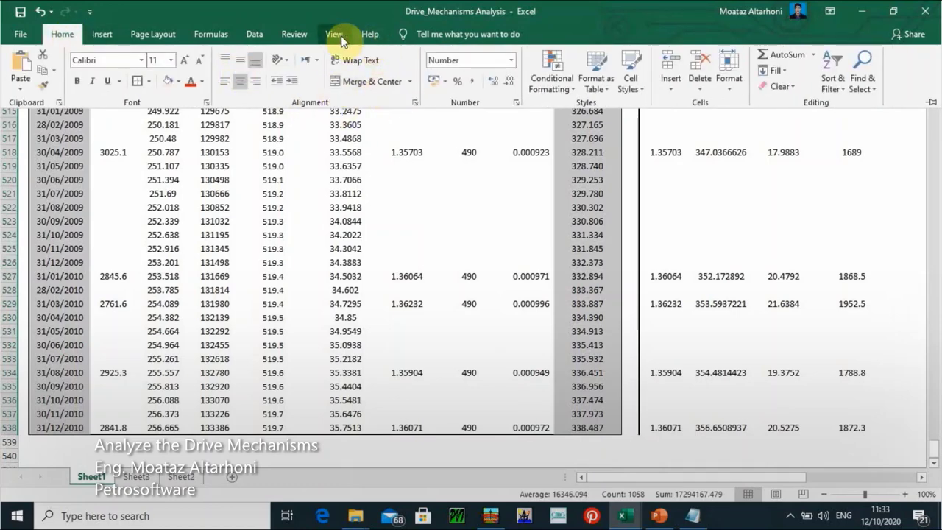
{"action": "left_click", "coordinate": [109, 34]}
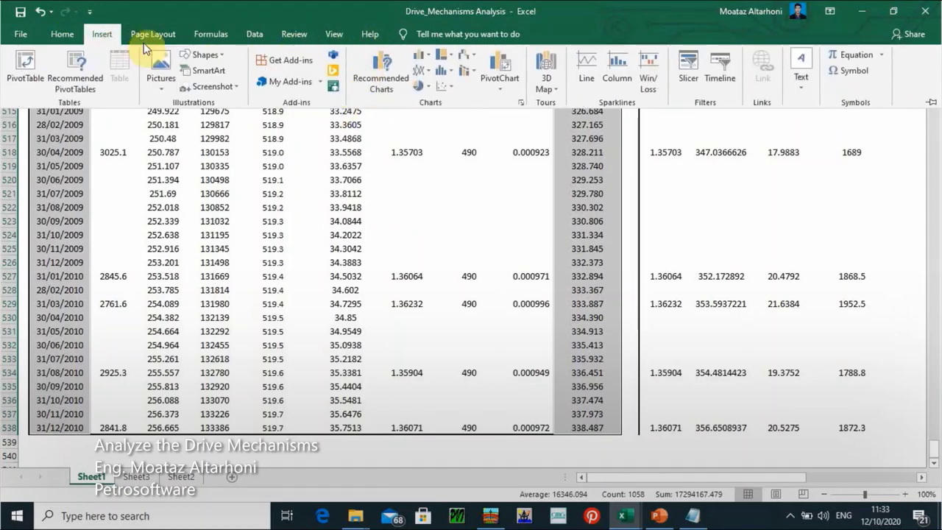
{"action": "left_click", "coordinate": [443, 87]}
{"action": "left_click", "coordinate": [456, 175]}
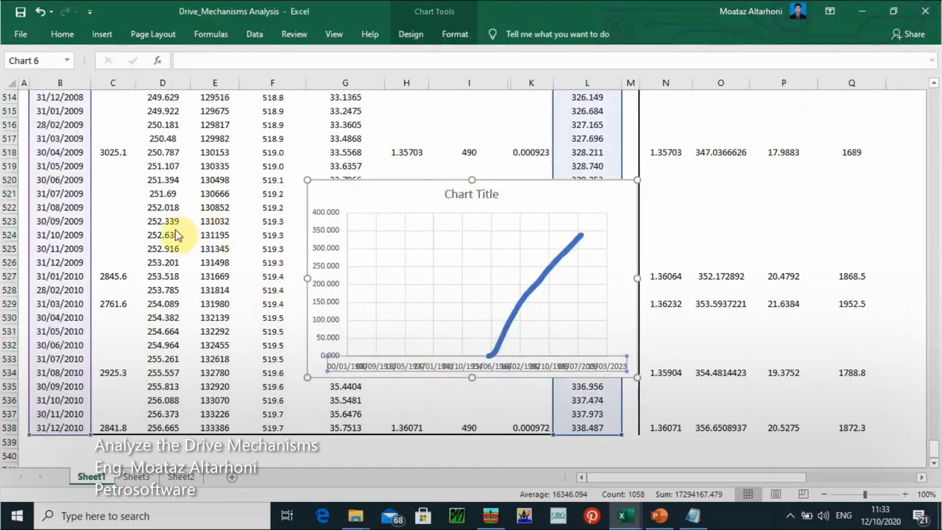
{"action": "double_click", "coordinate": [508, 365]}
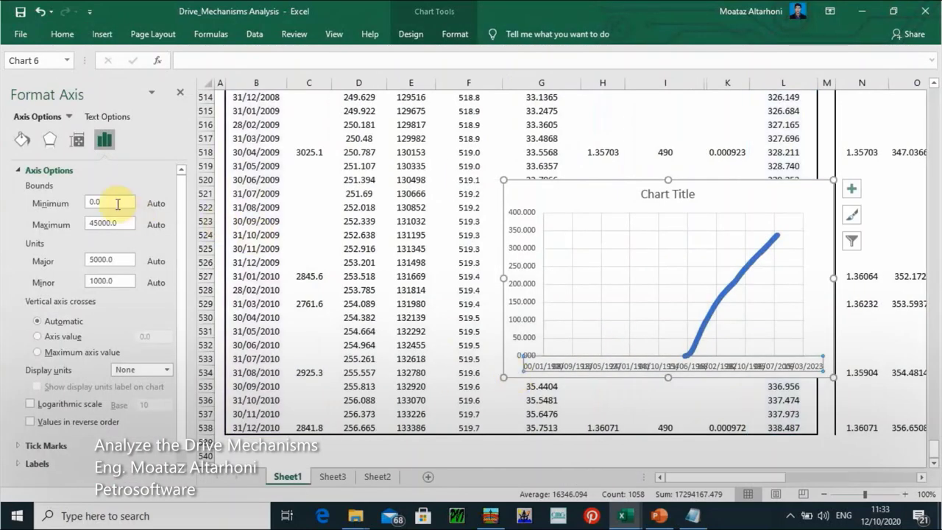
{"action": "left_click_drag", "start_coordinate": [118, 204], "coordinate": [51, 206]}
{"action": "type", "text": "24705"}
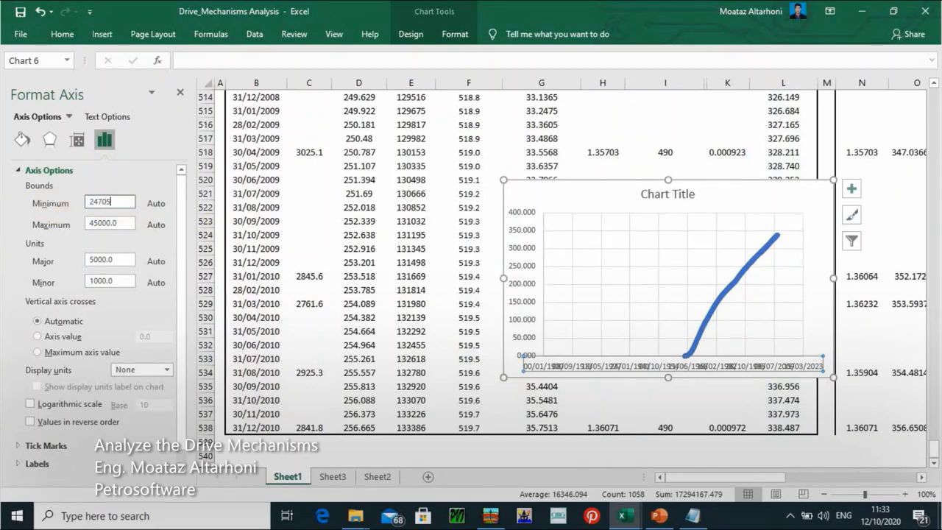
{"action": "key", "text": "Return"}
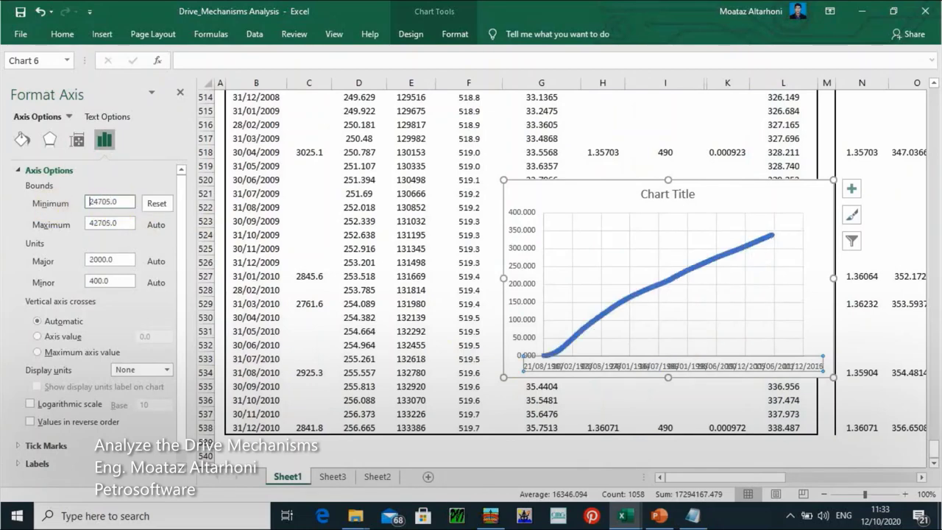
{"action": "left_click", "coordinate": [180, 92]}
{"action": "left_click", "coordinate": [397, 200]}
Delete the unwanted scatter chart and move the Energy Plot chart to the left.
{"action": "key", "text": "Delete"}
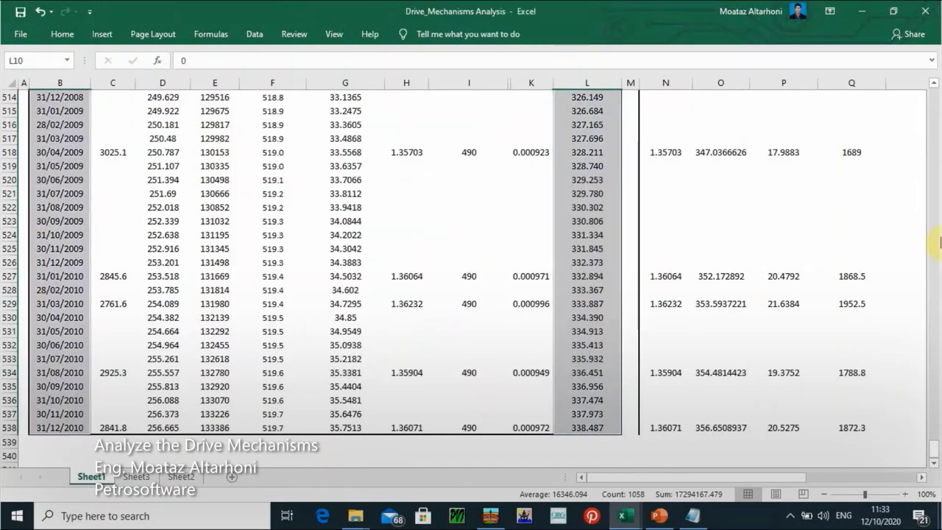
{"action": "left_click_drag", "start_coordinate": [936, 478], "coordinate": [934, 94]}
{"action": "left_click", "coordinate": [782, 151]}
{"action": "left_click_drag", "start_coordinate": [782, 152], "coordinate": [157, 152]}
Paste the water influx line chart at M10, making it taller and raising it on the sheet.
{"action": "double_click", "coordinate": [592, 237]}
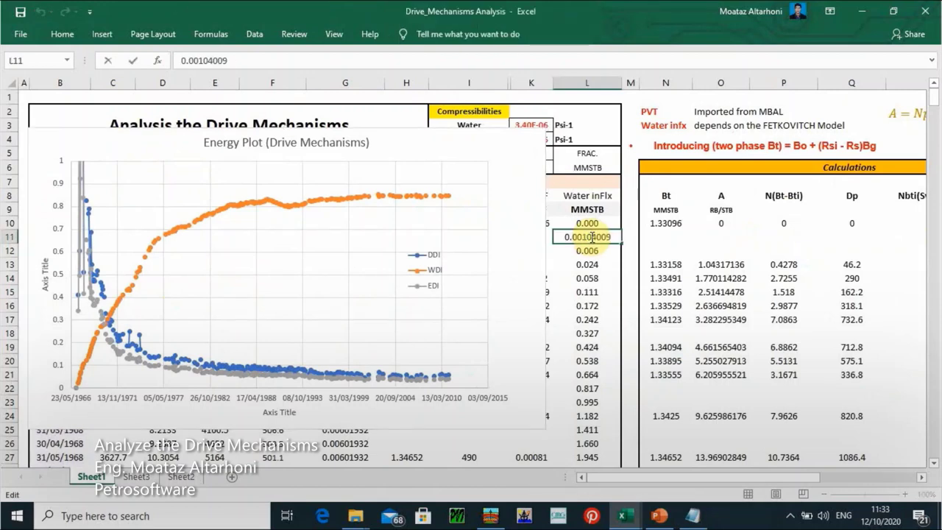
{"action": "left_click", "coordinate": [631, 222]}
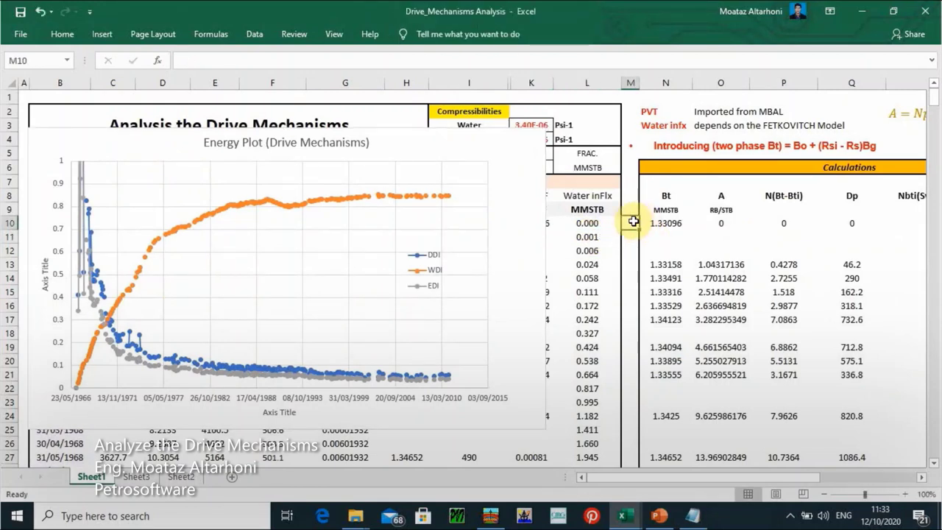
{"action": "key", "text": "ctrl+v"}
{"action": "left_click_drag", "start_coordinate": [704, 231], "coordinate": [594, 199]}
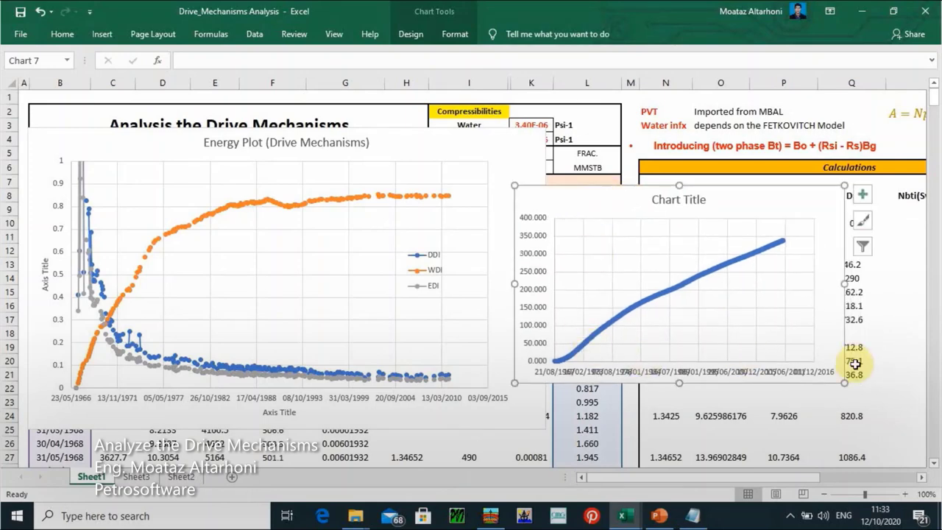
{"action": "left_click_drag", "start_coordinate": [847, 388], "coordinate": [931, 410]}
{"action": "left_click_drag", "start_coordinate": [663, 404], "coordinate": [662, 426]}
{"action": "left_click_drag", "start_coordinate": [475, 208], "coordinate": [461, 166]}
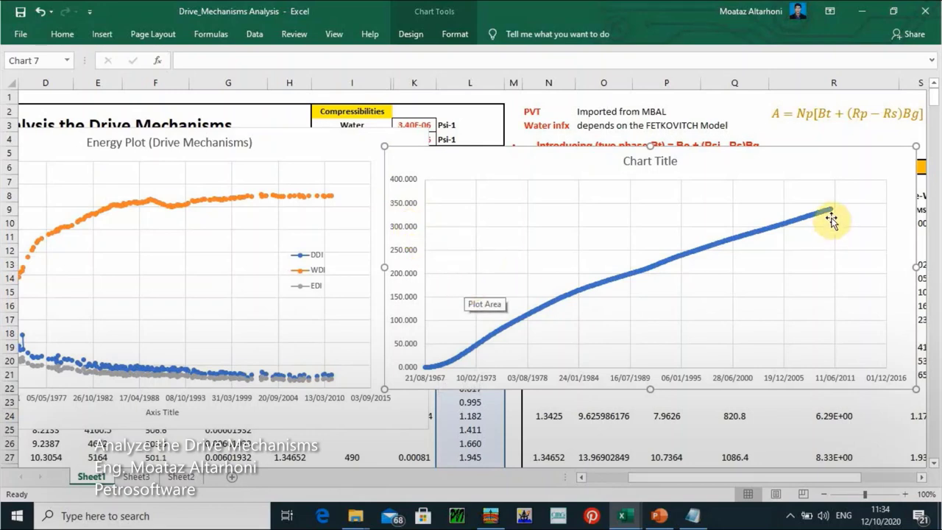
Arrange the Energy Plot and water influx charts side by side without overlapping.
{"action": "mouse_move", "coordinate": [825, 214]}
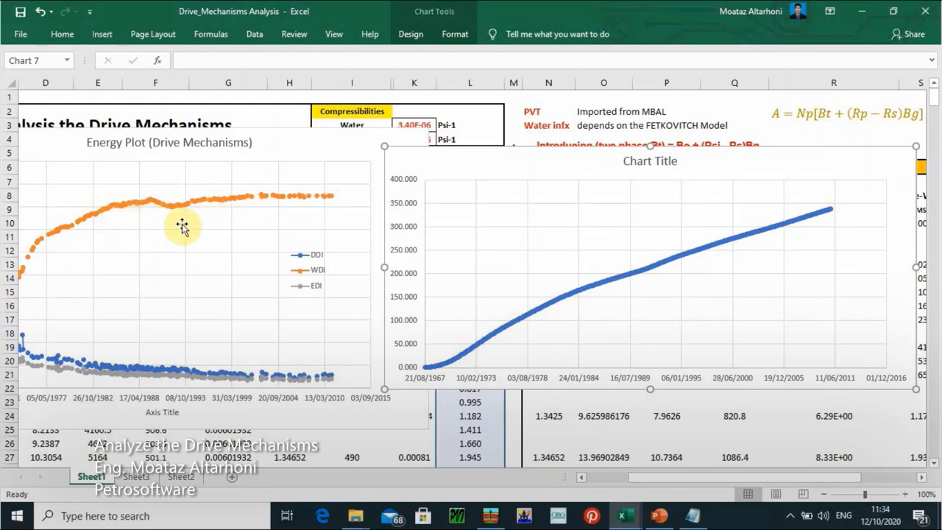
{"action": "left_click", "coordinate": [323, 146]}
{"action": "left_click_drag", "start_coordinate": [323, 145], "coordinate": [356, 250]}
{"action": "left_click_drag", "start_coordinate": [484, 172], "coordinate": [283, 269]}
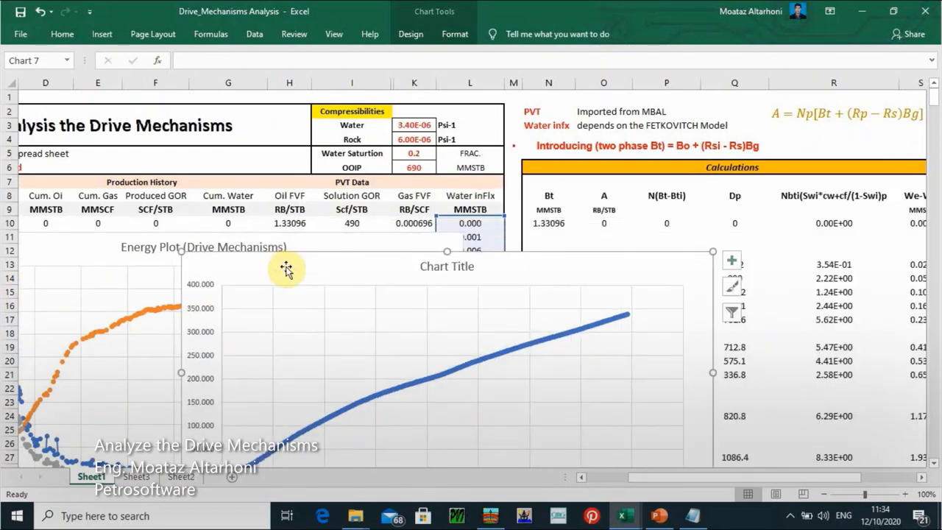
{"action": "left_click_drag", "start_coordinate": [304, 267], "coordinate": [206, 216]}
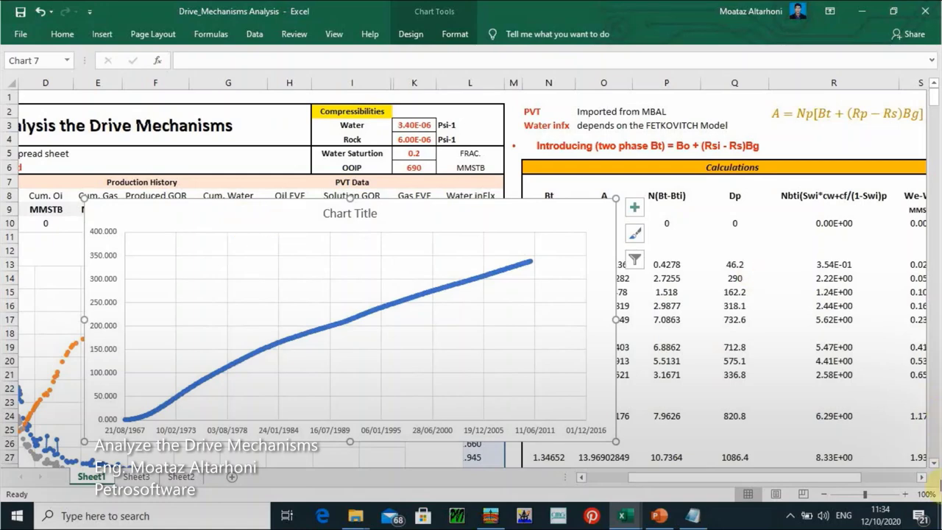
{"action": "left_click", "coordinate": [921, 475]}
{"action": "left_click", "coordinate": [921, 476]}
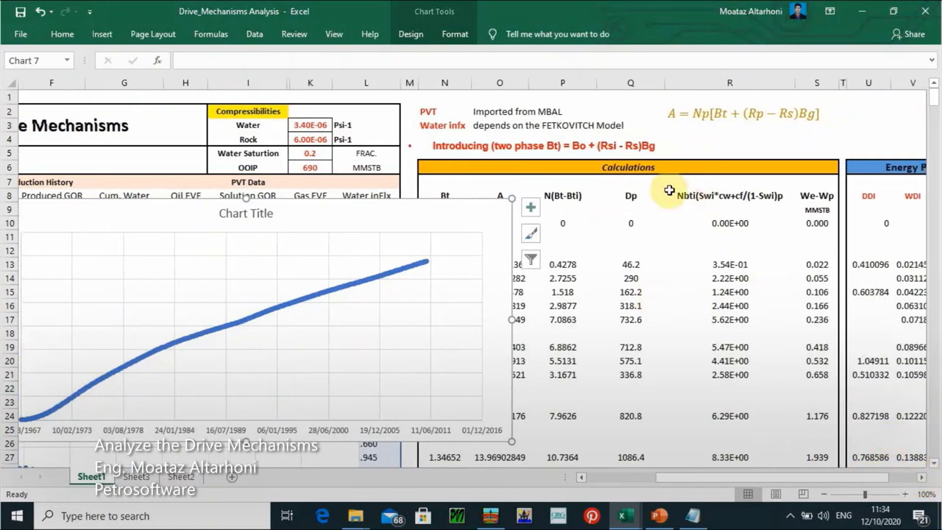
{"action": "left_click_drag", "start_coordinate": [390, 210], "coordinate": [730, 160]}
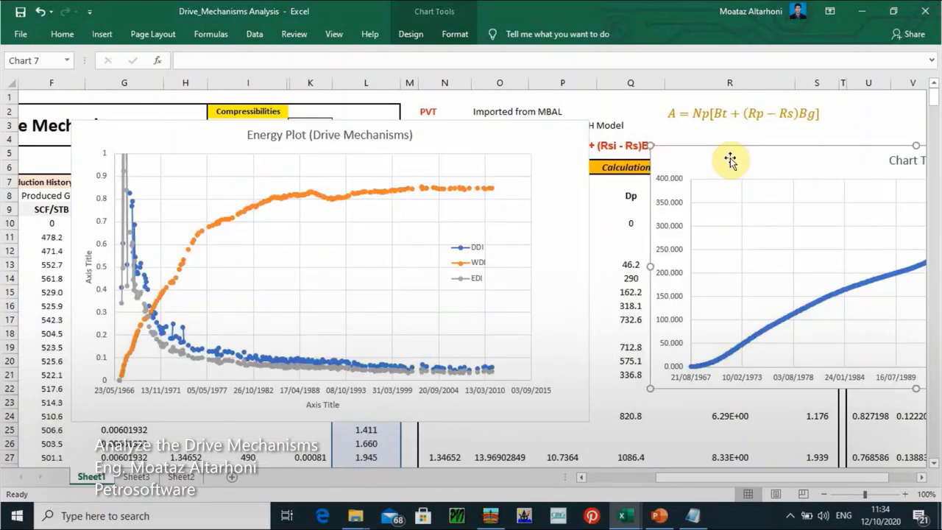
{"action": "left_click_drag", "start_coordinate": [479, 137], "coordinate": [488, 159]}
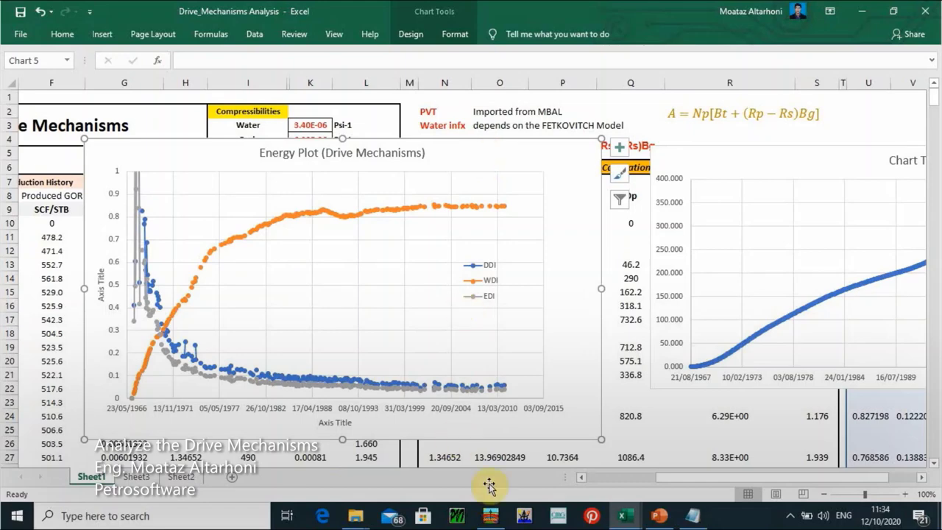
Switch to MBAL to bring its drive-mechanism Energy Plot window forward.
{"action": "left_click", "coordinate": [489, 514]}
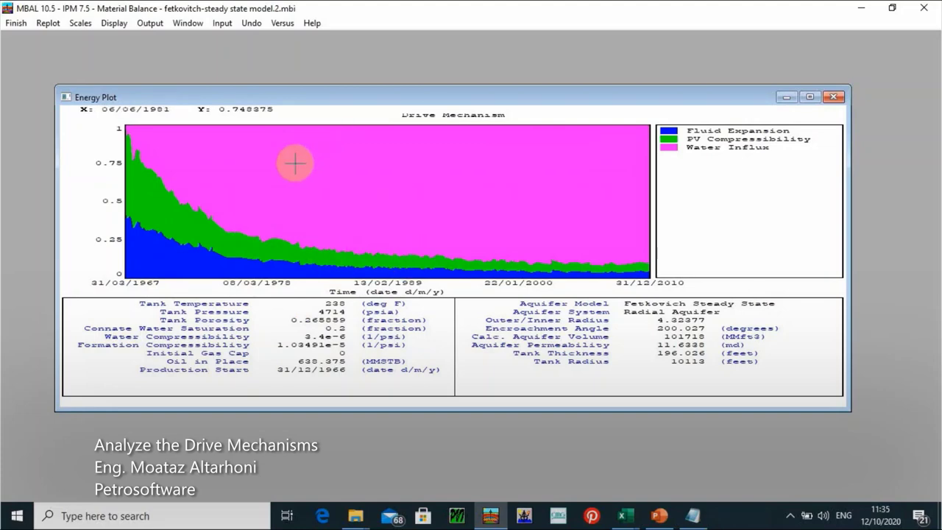
{"action": "mouse_move", "coordinate": [624, 515]}
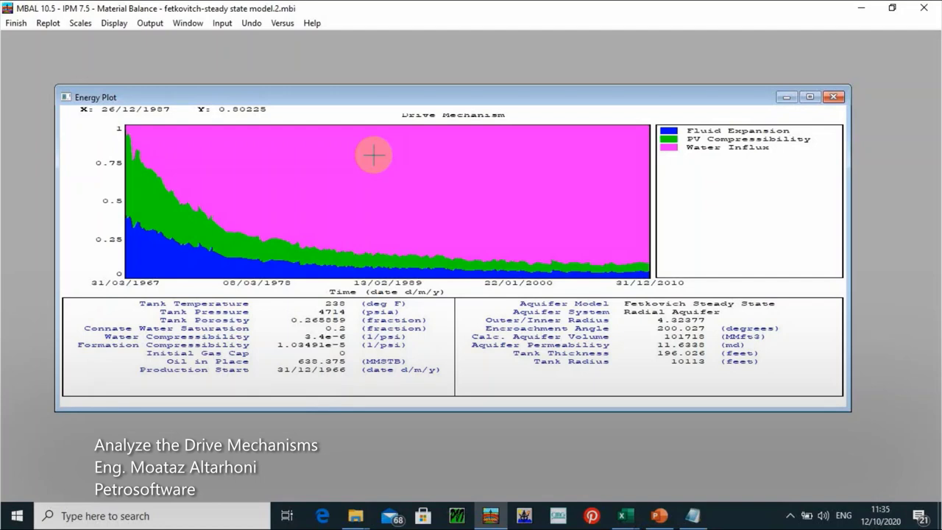
Maximize then close the Energy Plot, browse the History Matching and PVT menus, and dismiss them.
{"action": "double_click", "coordinate": [218, 99]}
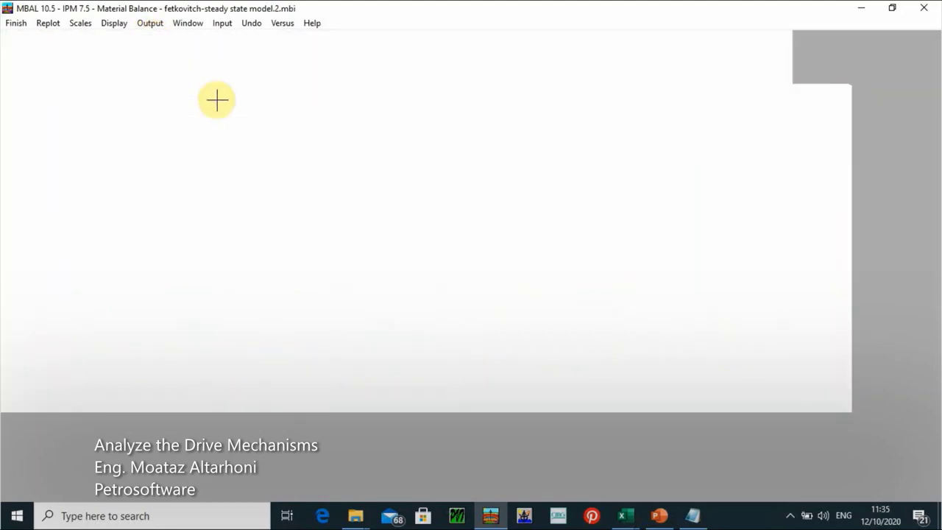
{"action": "left_click", "coordinate": [39, 23]}
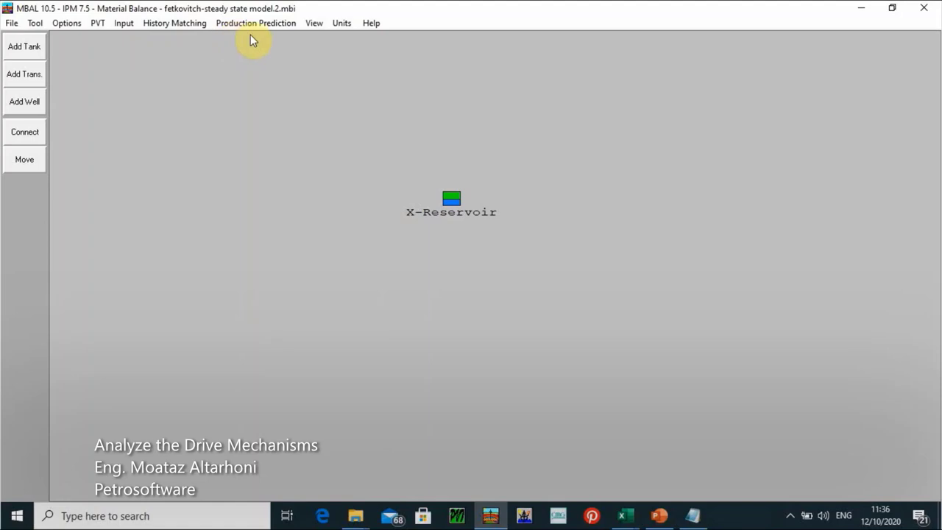
{"action": "left_click", "coordinate": [191, 25]}
{"action": "mouse_move", "coordinate": [131, 29]}
{"action": "mouse_move", "coordinate": [187, 28]}
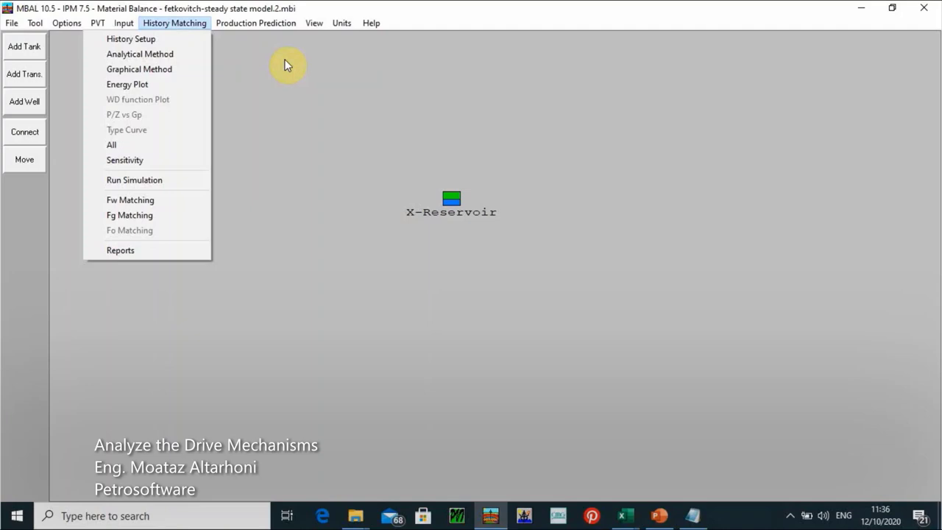
{"action": "mouse_move", "coordinate": [264, 25]}
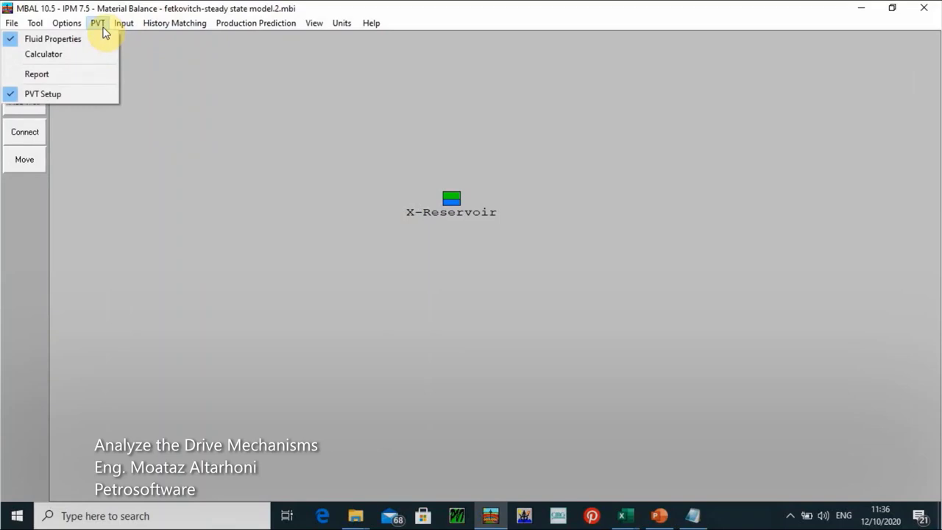
{"action": "left_click", "coordinate": [76, 29]}
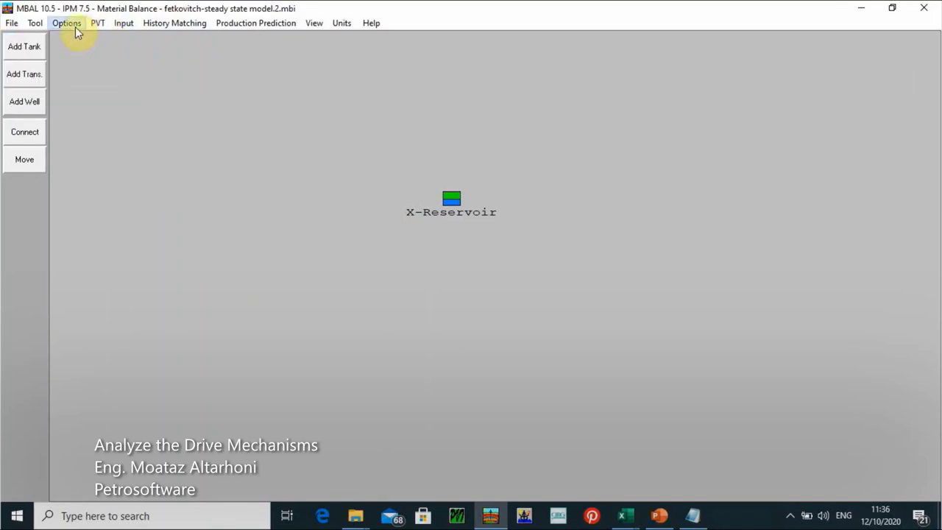